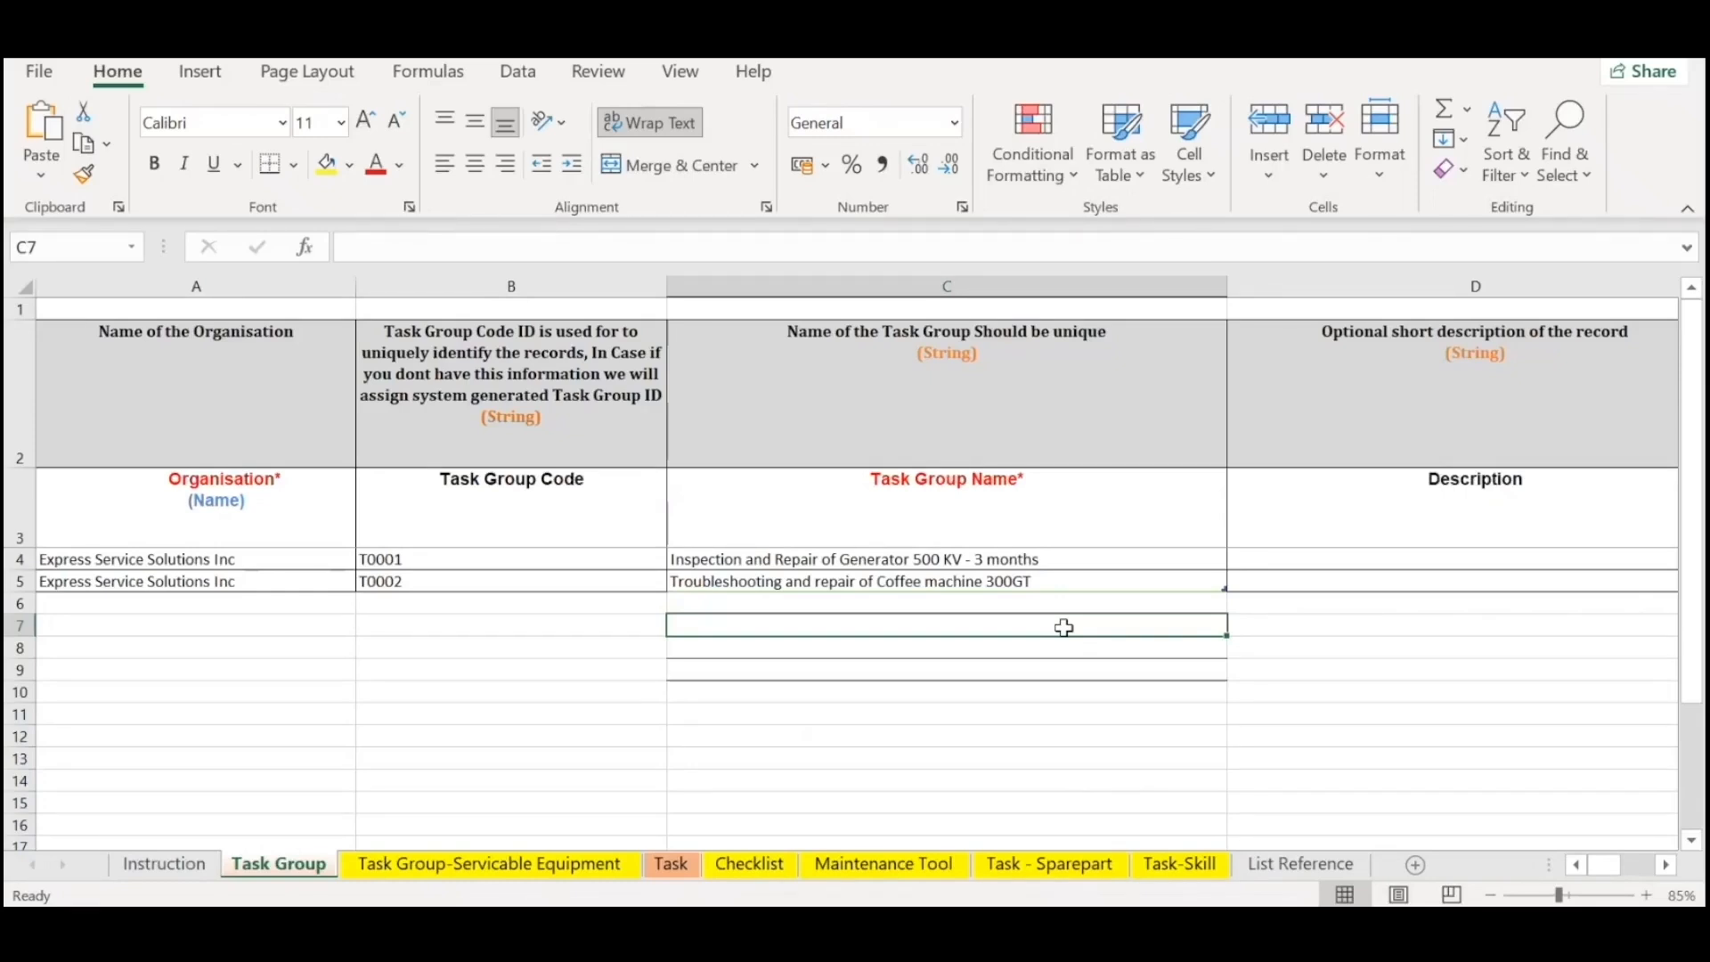
Review the organisation, task group code, task group name and description columns on the Task Group sheet.
{"action": "left_click", "coordinate": [193, 579]}
{"action": "left_click_drag", "start_coordinate": [227, 512], "coordinate": [238, 586]}
{"action": "left_click_drag", "start_coordinate": [534, 526], "coordinate": [531, 608]}
{"action": "double_click", "coordinate": [541, 536]}
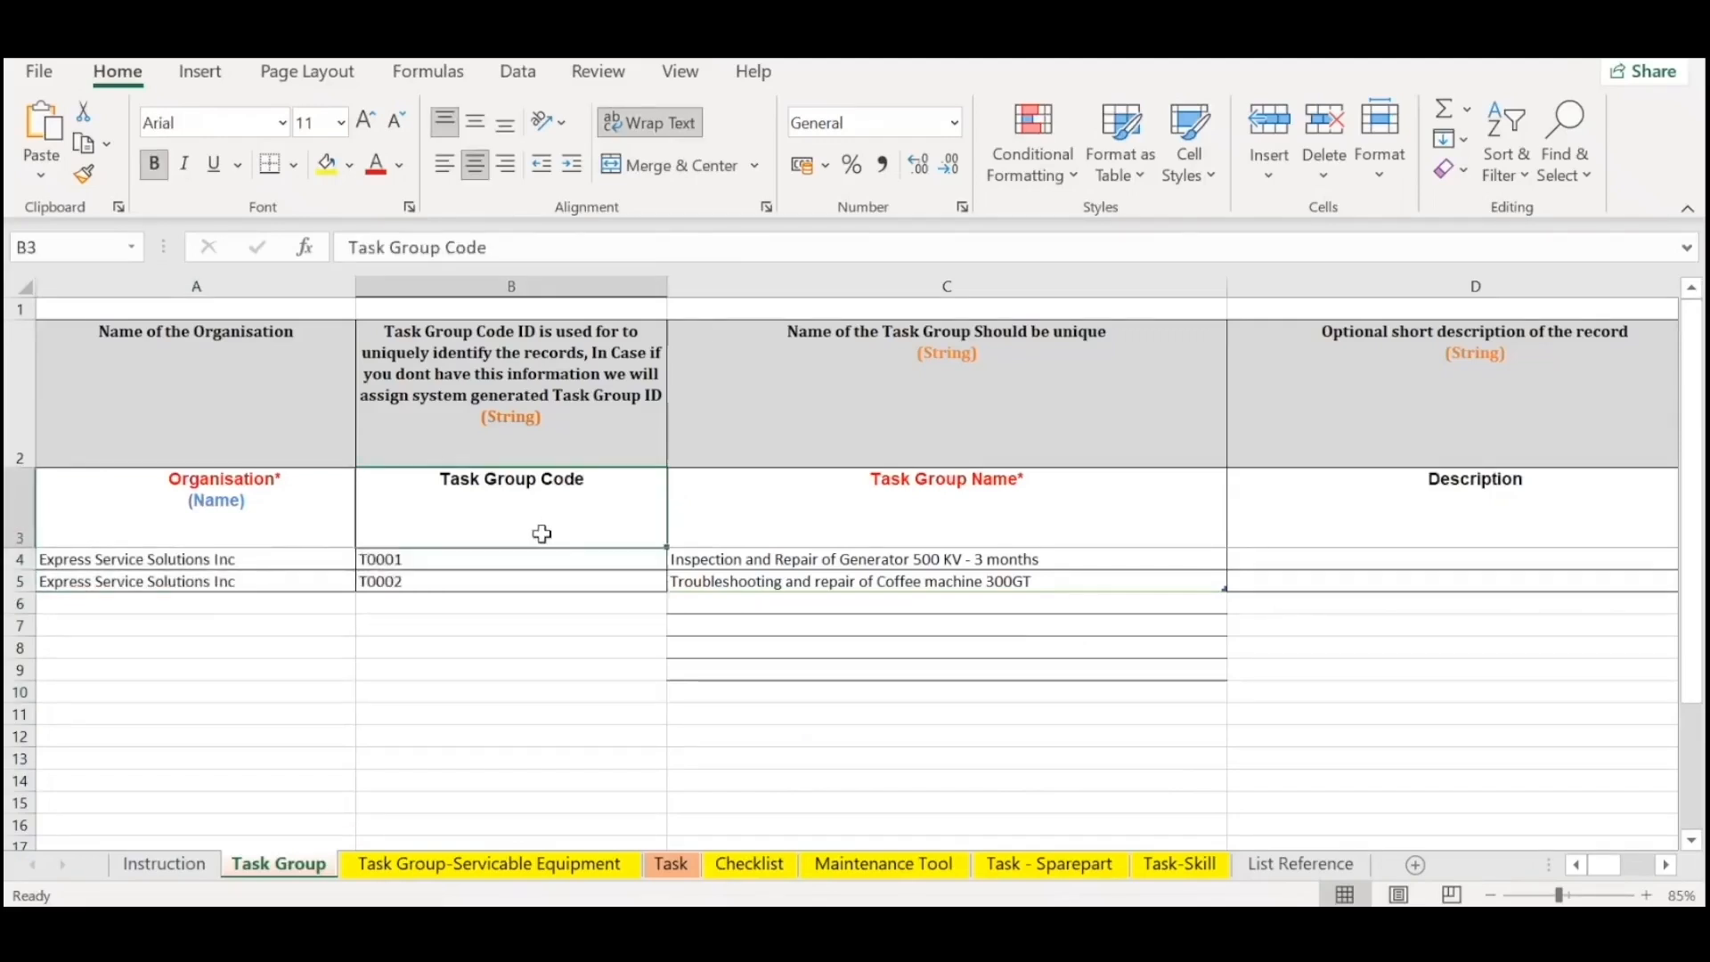
{"action": "left_click", "coordinate": [520, 624]}
{"action": "left_click_drag", "start_coordinate": [918, 560], "coordinate": [985, 611]}
{"action": "left_click", "coordinate": [901, 674]}
{"action": "left_click", "coordinate": [984, 539]}
{"action": "left_click", "coordinate": [733, 580]}
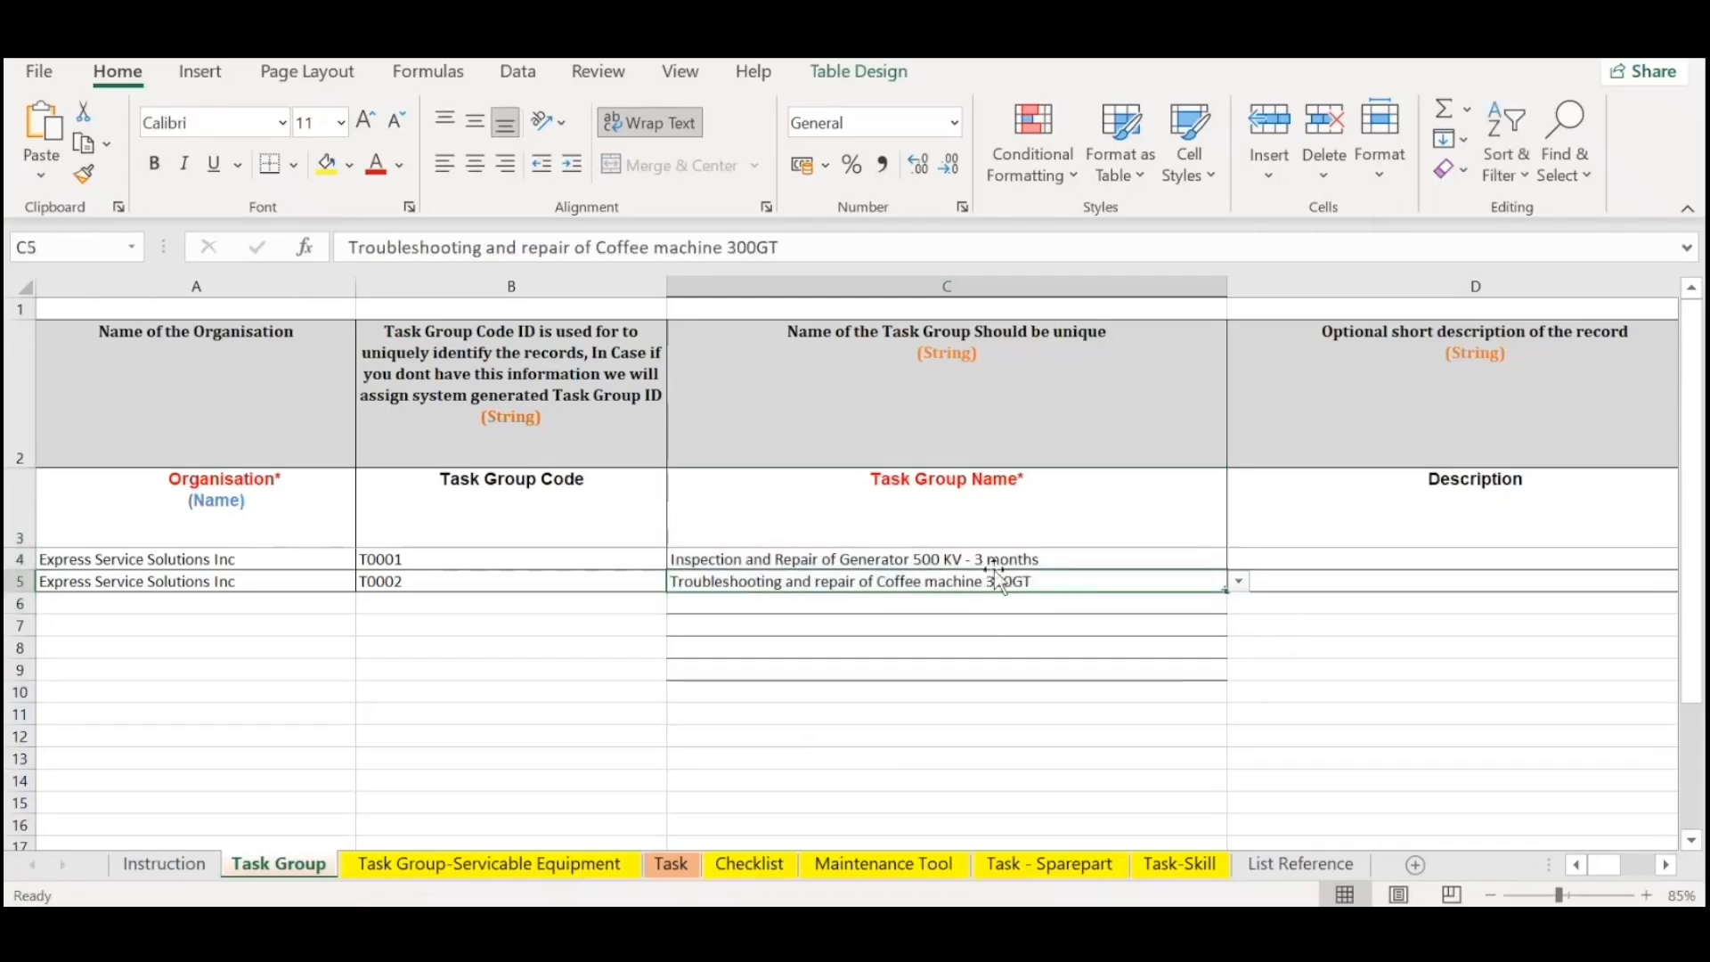
{"action": "left_click", "coordinate": [1397, 550]}
{"action": "scroll", "coordinate": [1397, 548], "scroll_direction": "right", "scroll_amount": 2}
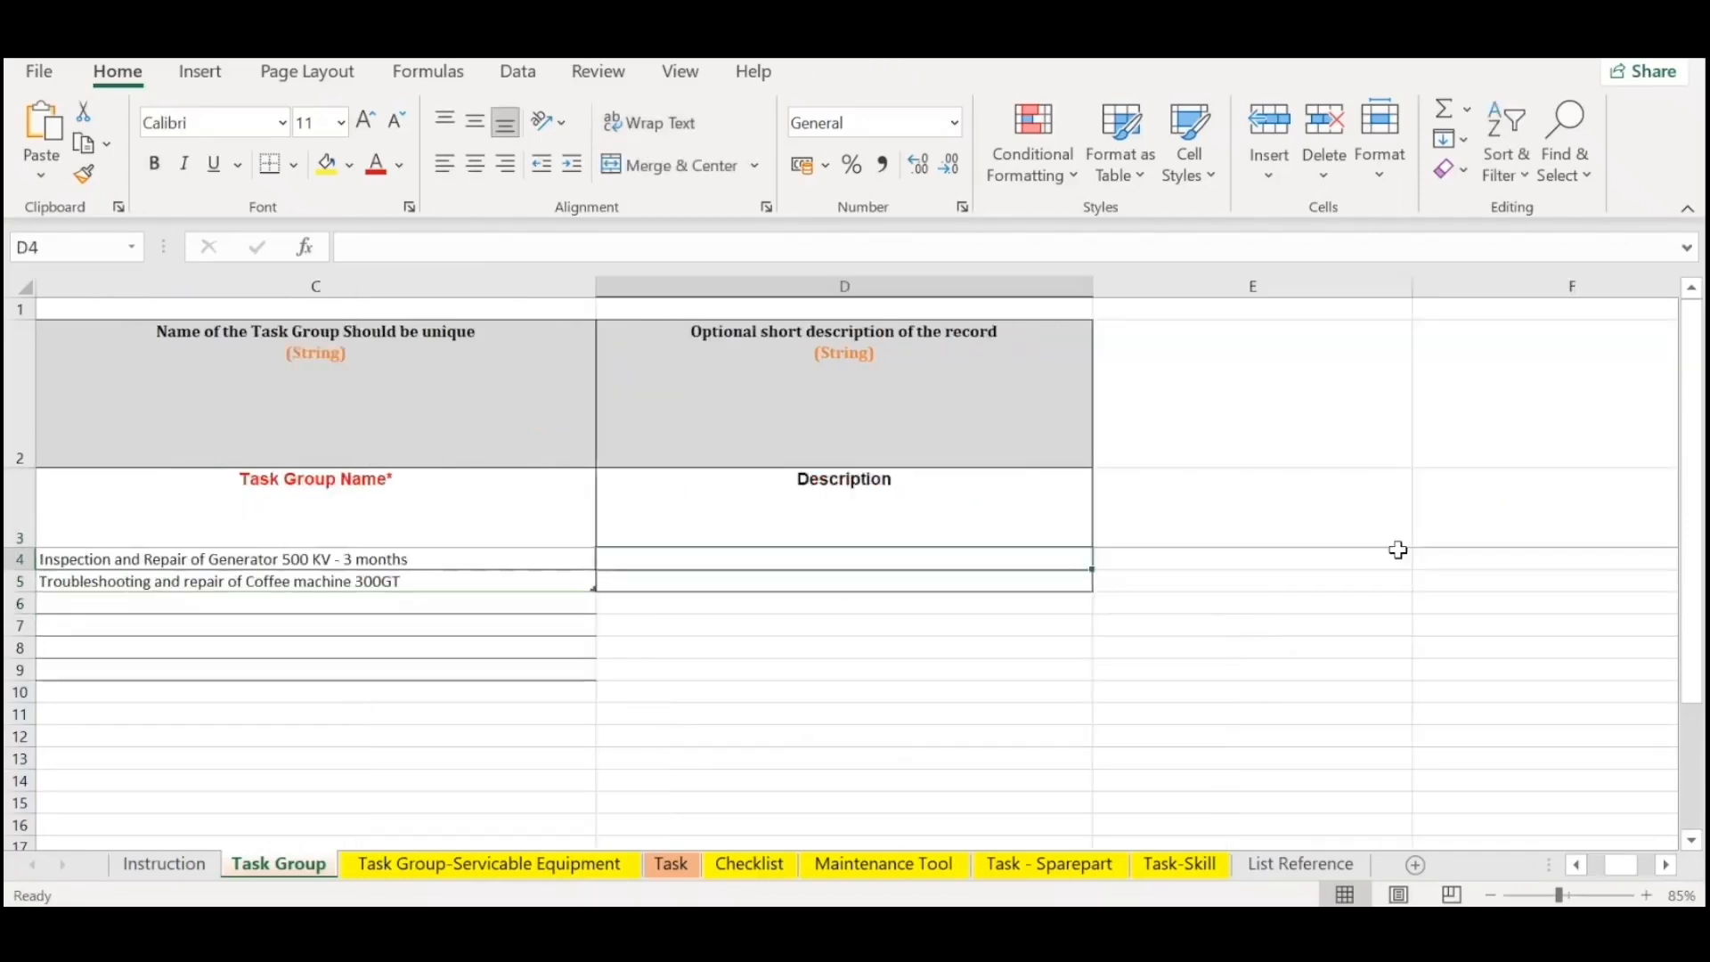
{"action": "key", "text": "Left"}
{"action": "scroll", "coordinate": [1398, 548], "scroll_direction": "left", "scroll_amount": 2}
{"action": "key", "text": "Home"}
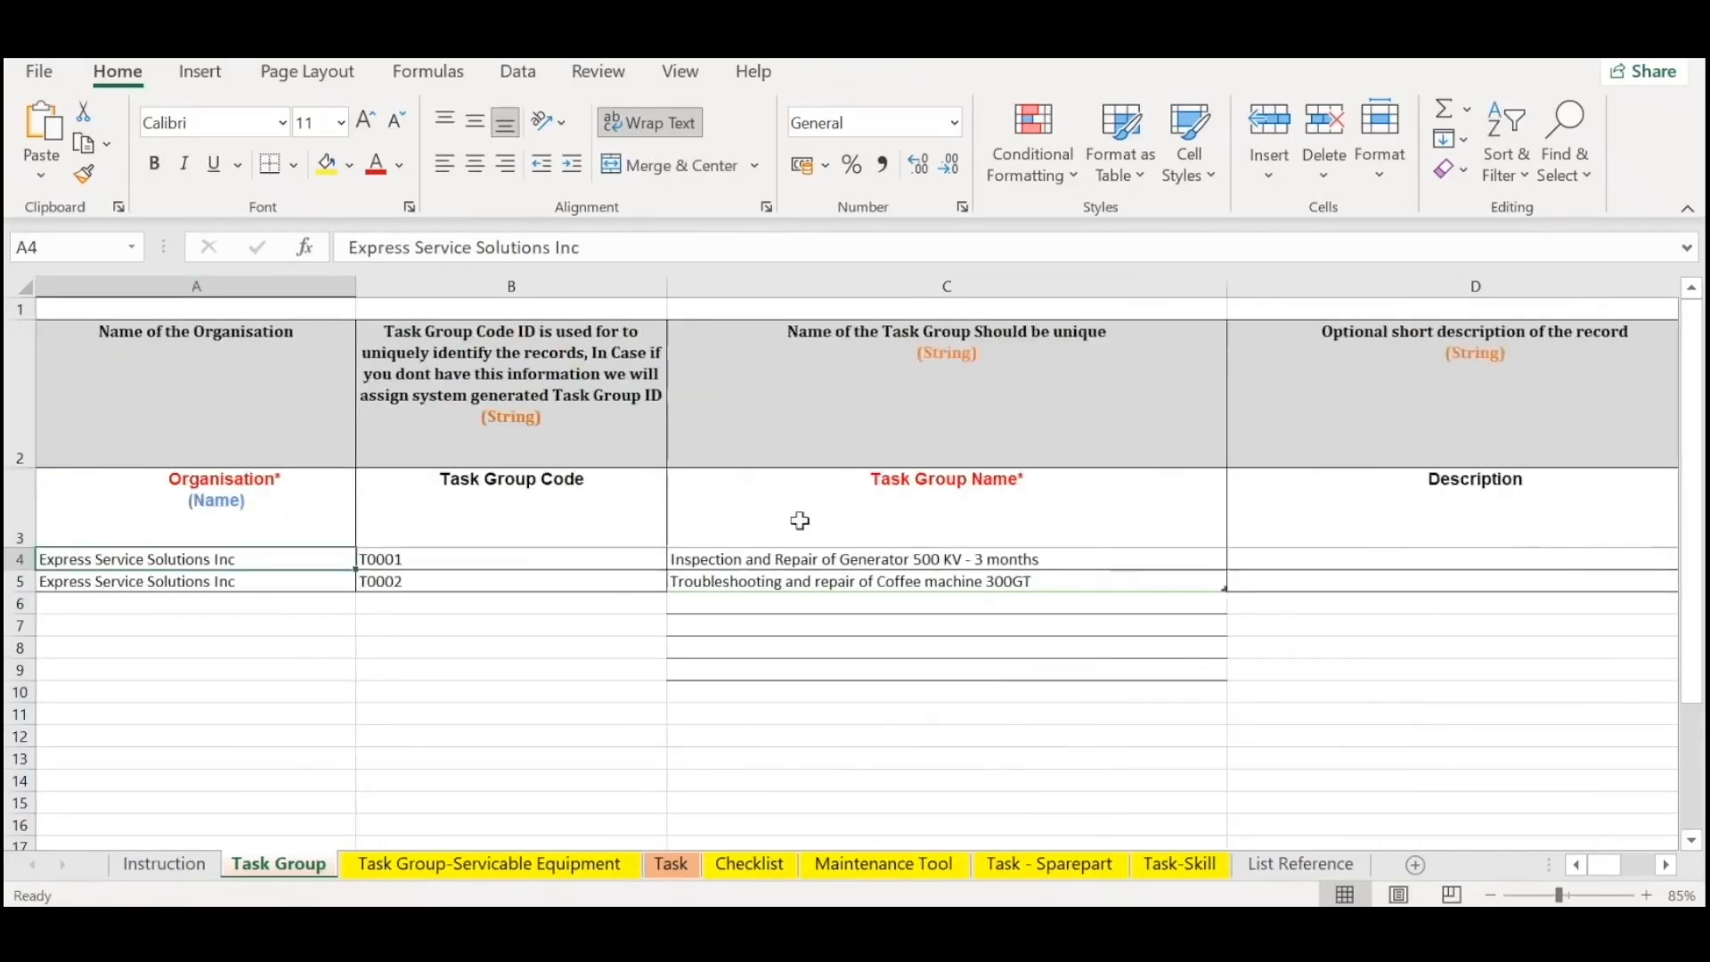
{"action": "left_click", "coordinate": [813, 542]}
Copy the organisation name Express Service Solutions Inc from the Task Group sheet into A4 of the Task Group-Servicable Equipment sheet.
{"action": "left_click", "coordinate": [615, 869]}
{"action": "left_click", "coordinate": [597, 738]}
{"action": "left_click", "coordinate": [766, 584]}
{"action": "left_click", "coordinate": [285, 561]}
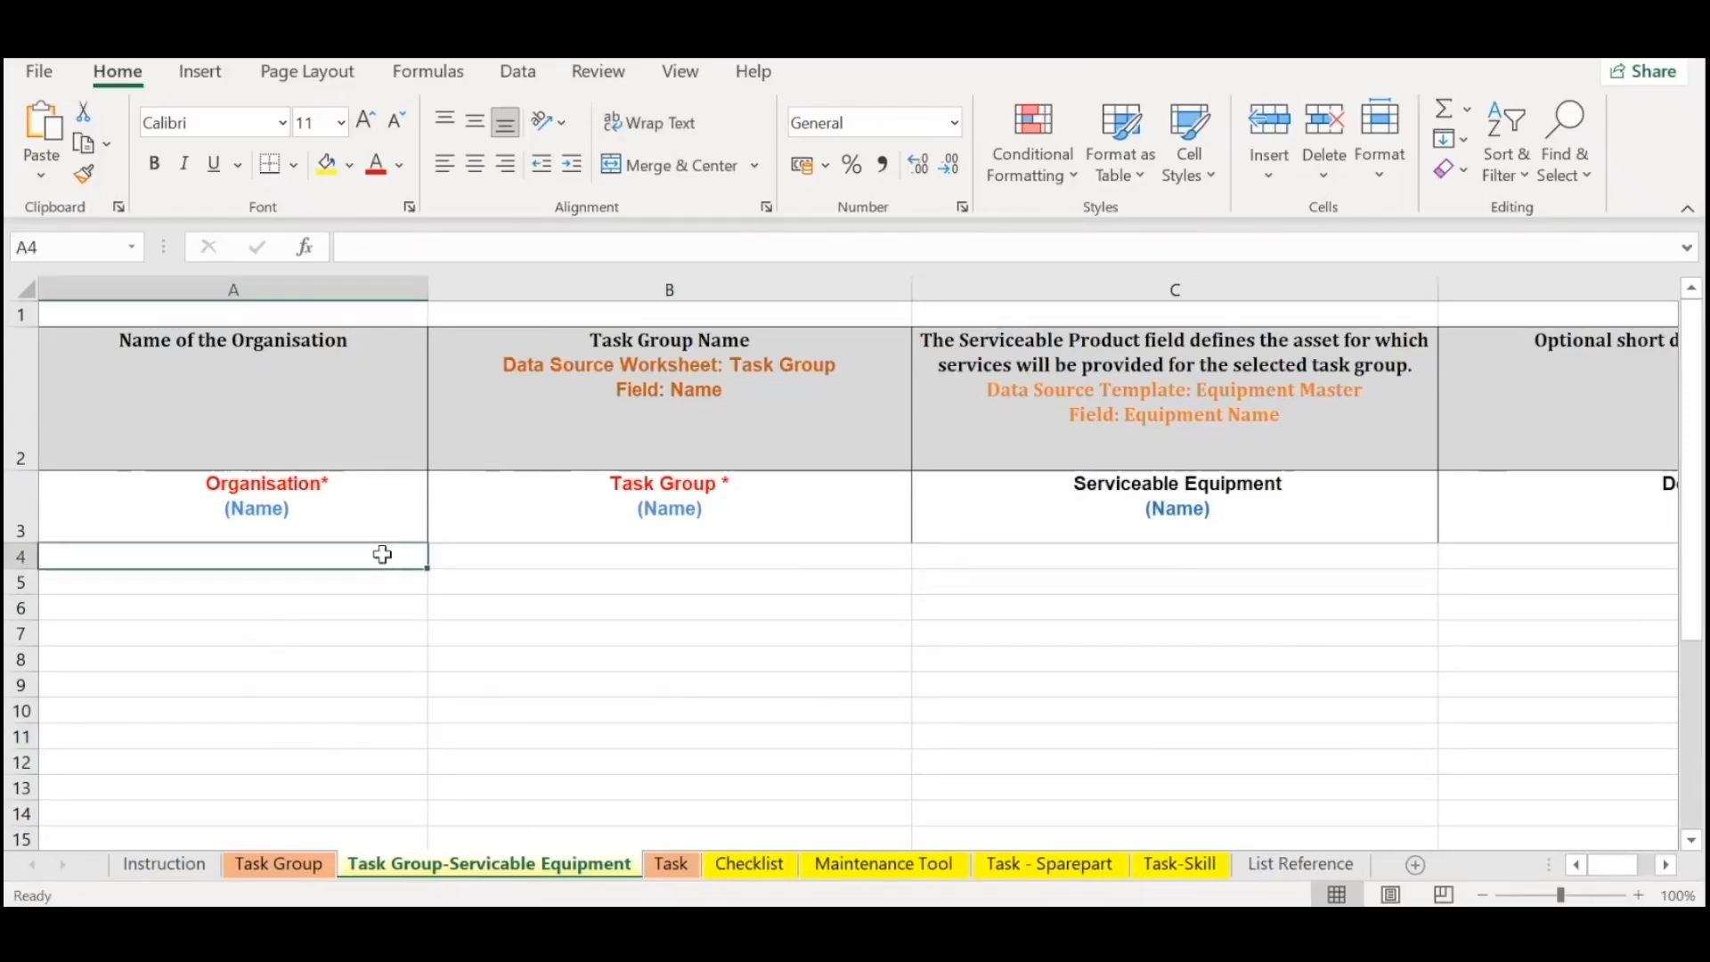
{"action": "left_click", "coordinate": [286, 869]}
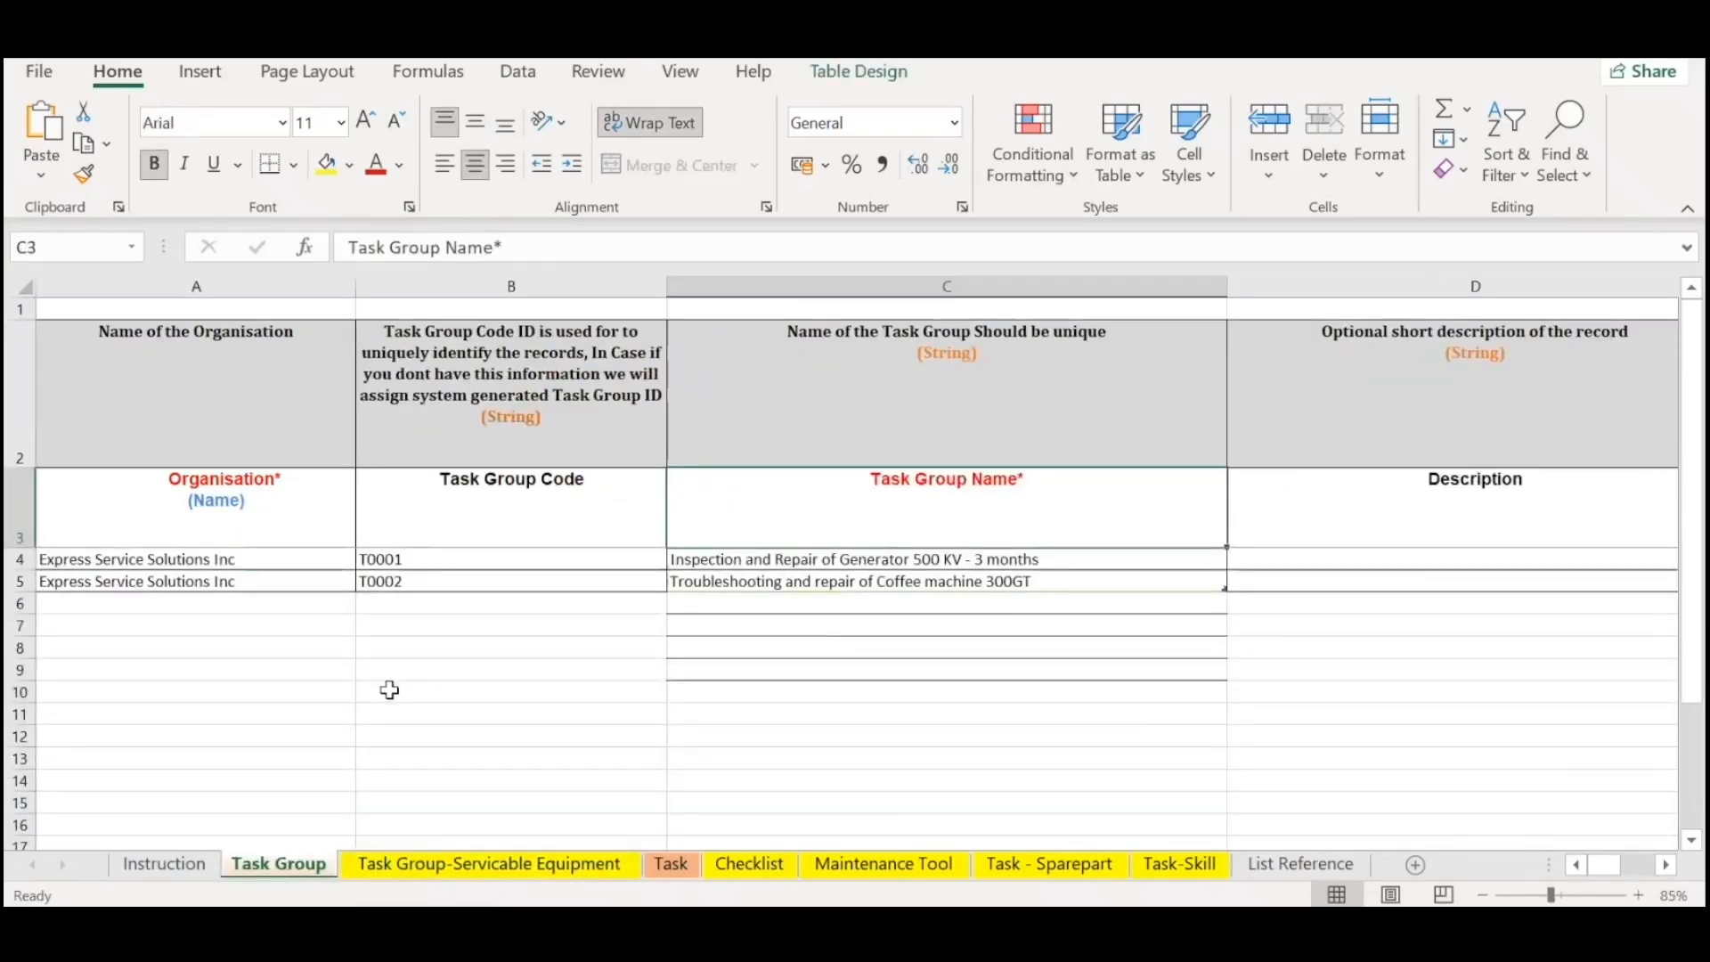
{"action": "left_click", "coordinate": [254, 584]}
{"action": "key", "text": "ctrl+c"}
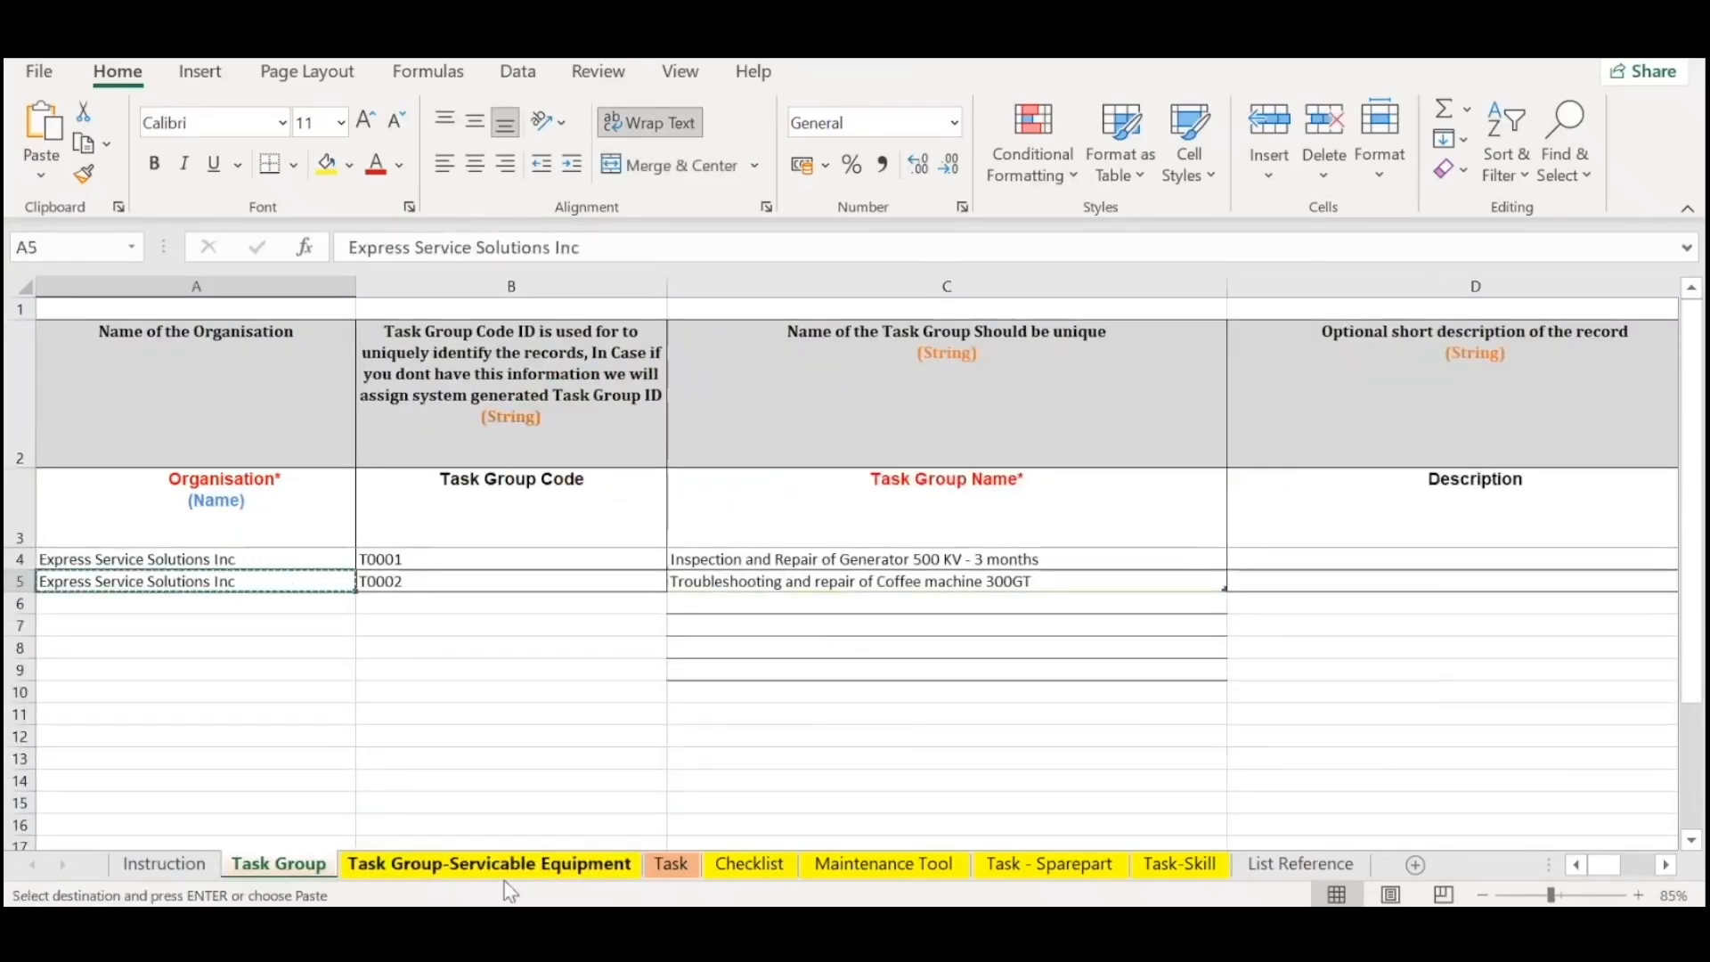
{"action": "key", "text": "ctrl+Page_Down"}
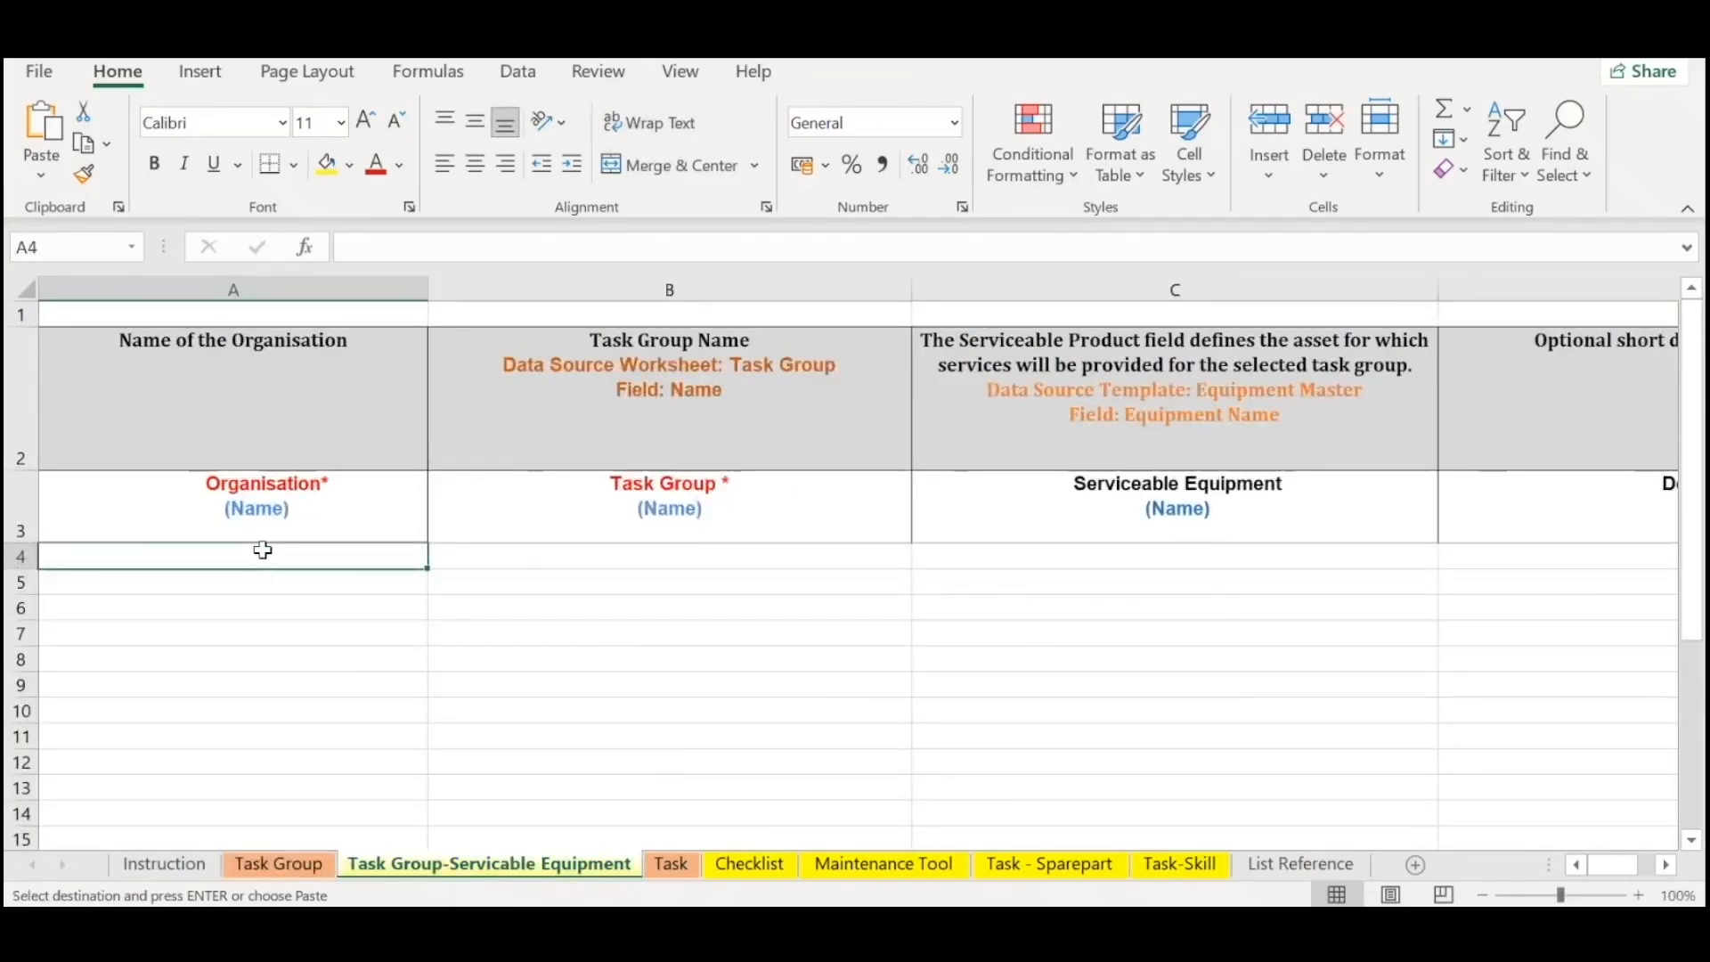
{"action": "key", "text": "ctrl+v"}
{"action": "key", "text": "Tab"}
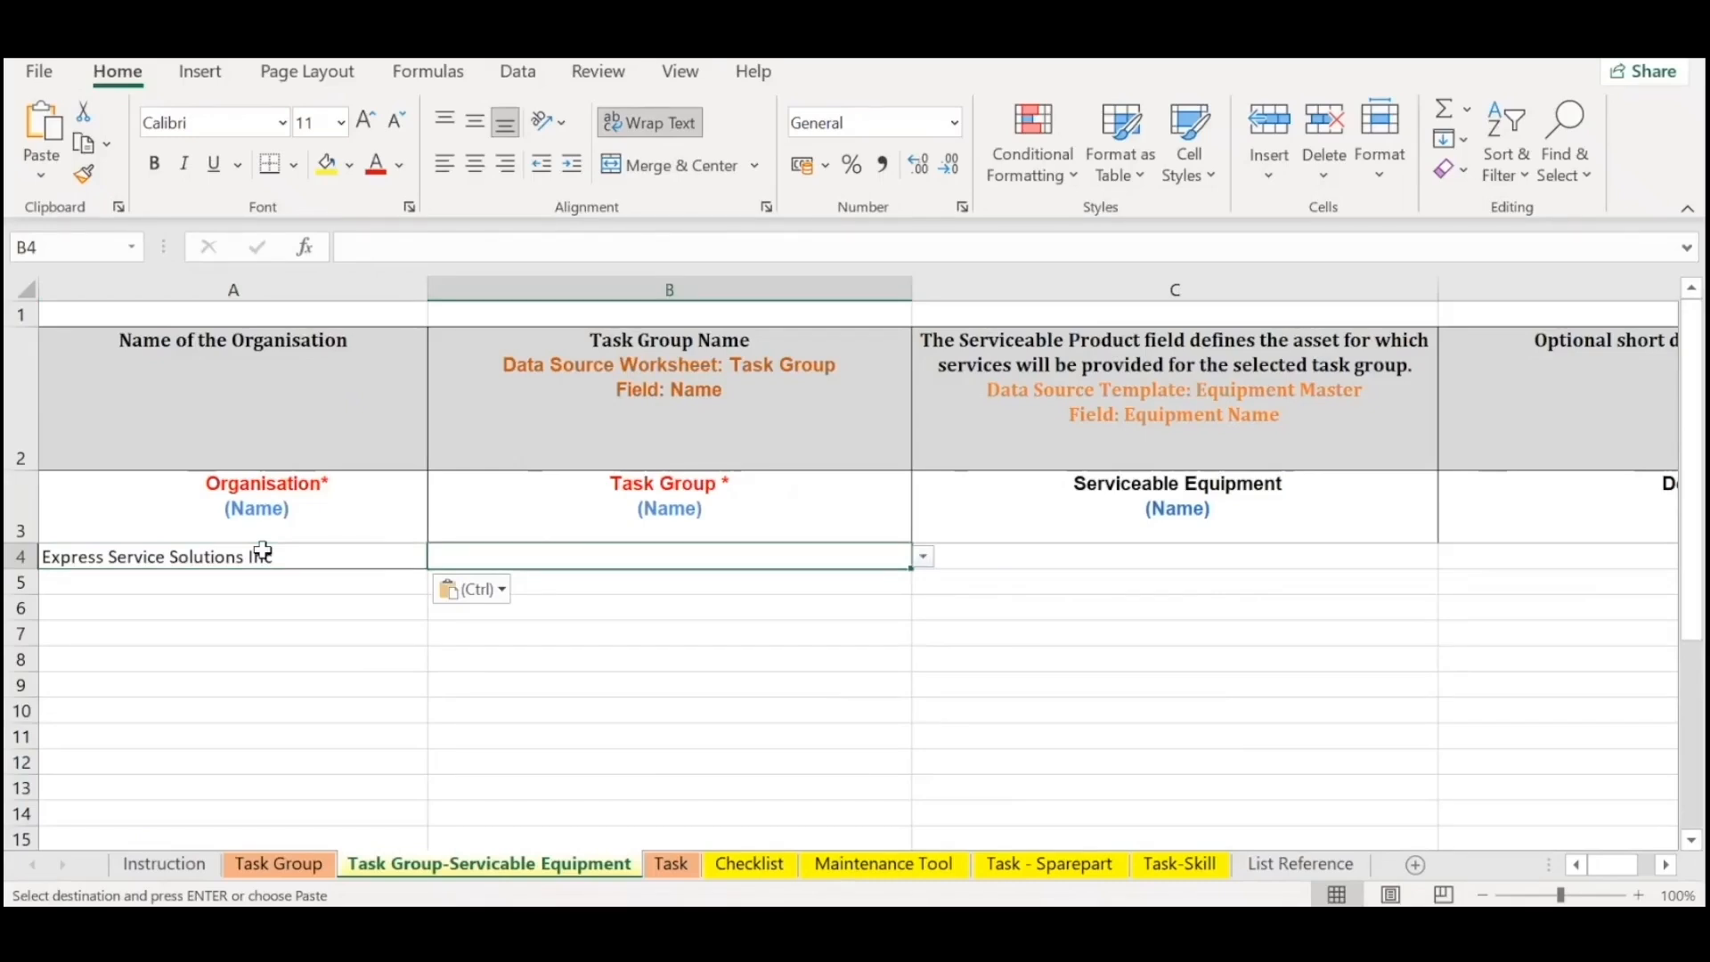
Set B4 to Inspection and Repair of Generator 500 KV - 3 months and copy Generator 500 KVA- Kirloskar from the Equipment Master sheet into C4.
{"action": "left_click", "coordinate": [923, 557]}
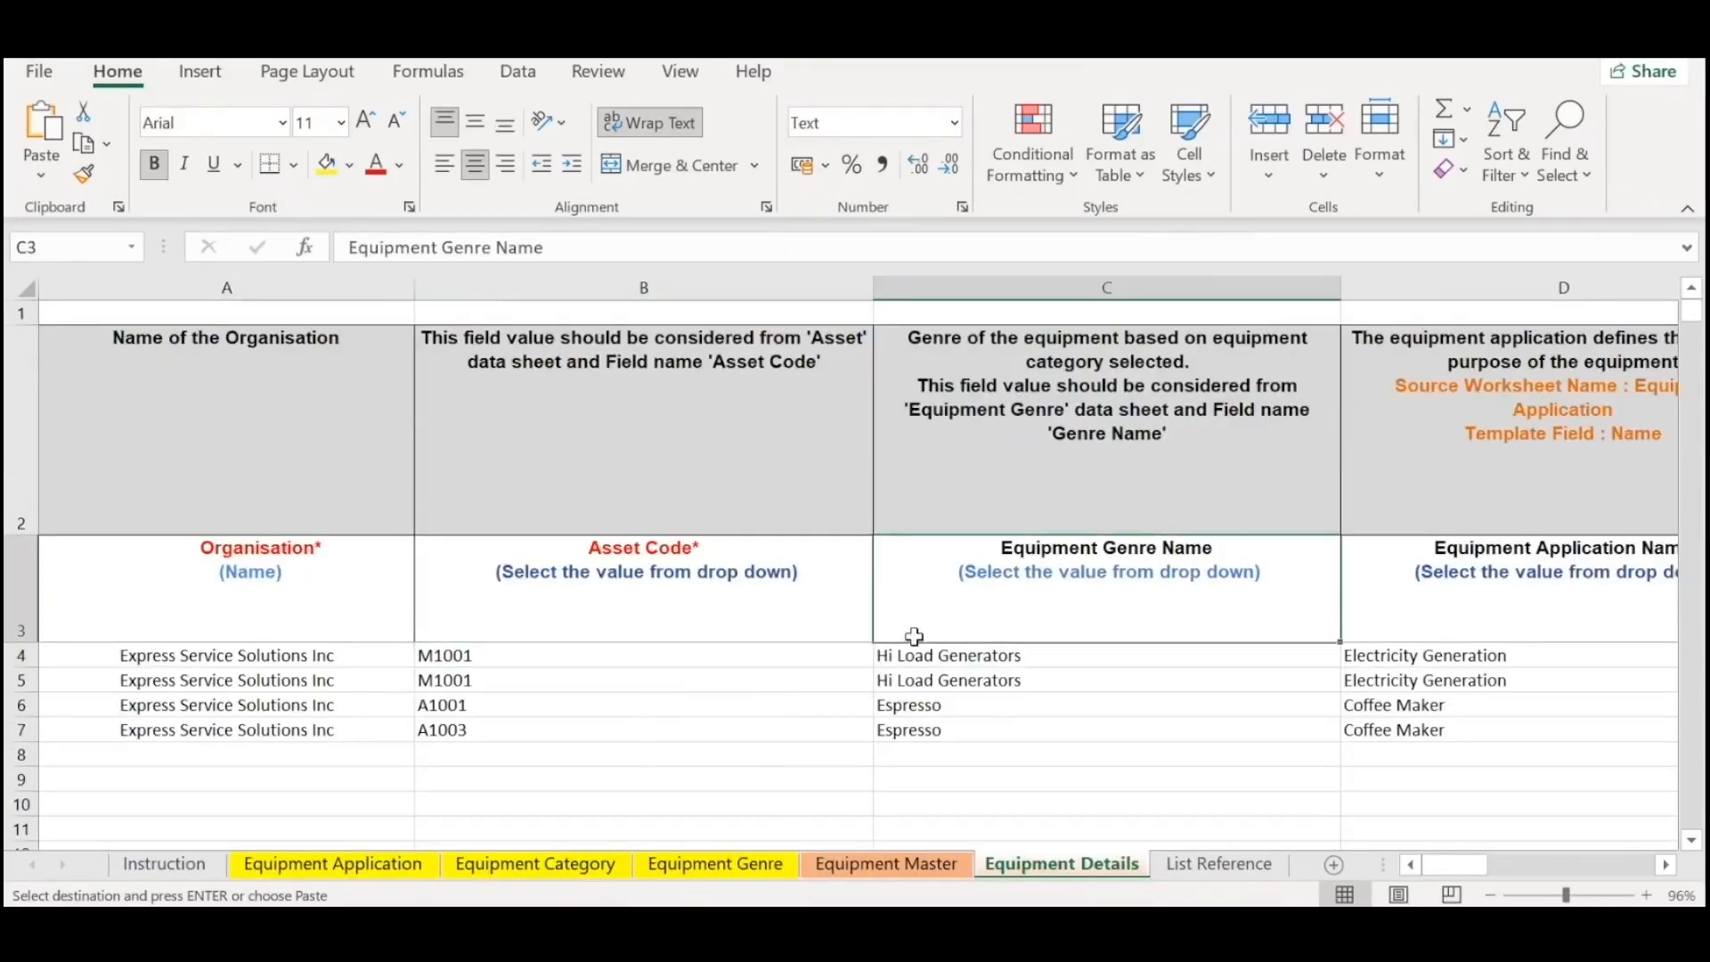
{"action": "left_click", "coordinate": [1118, 680]}
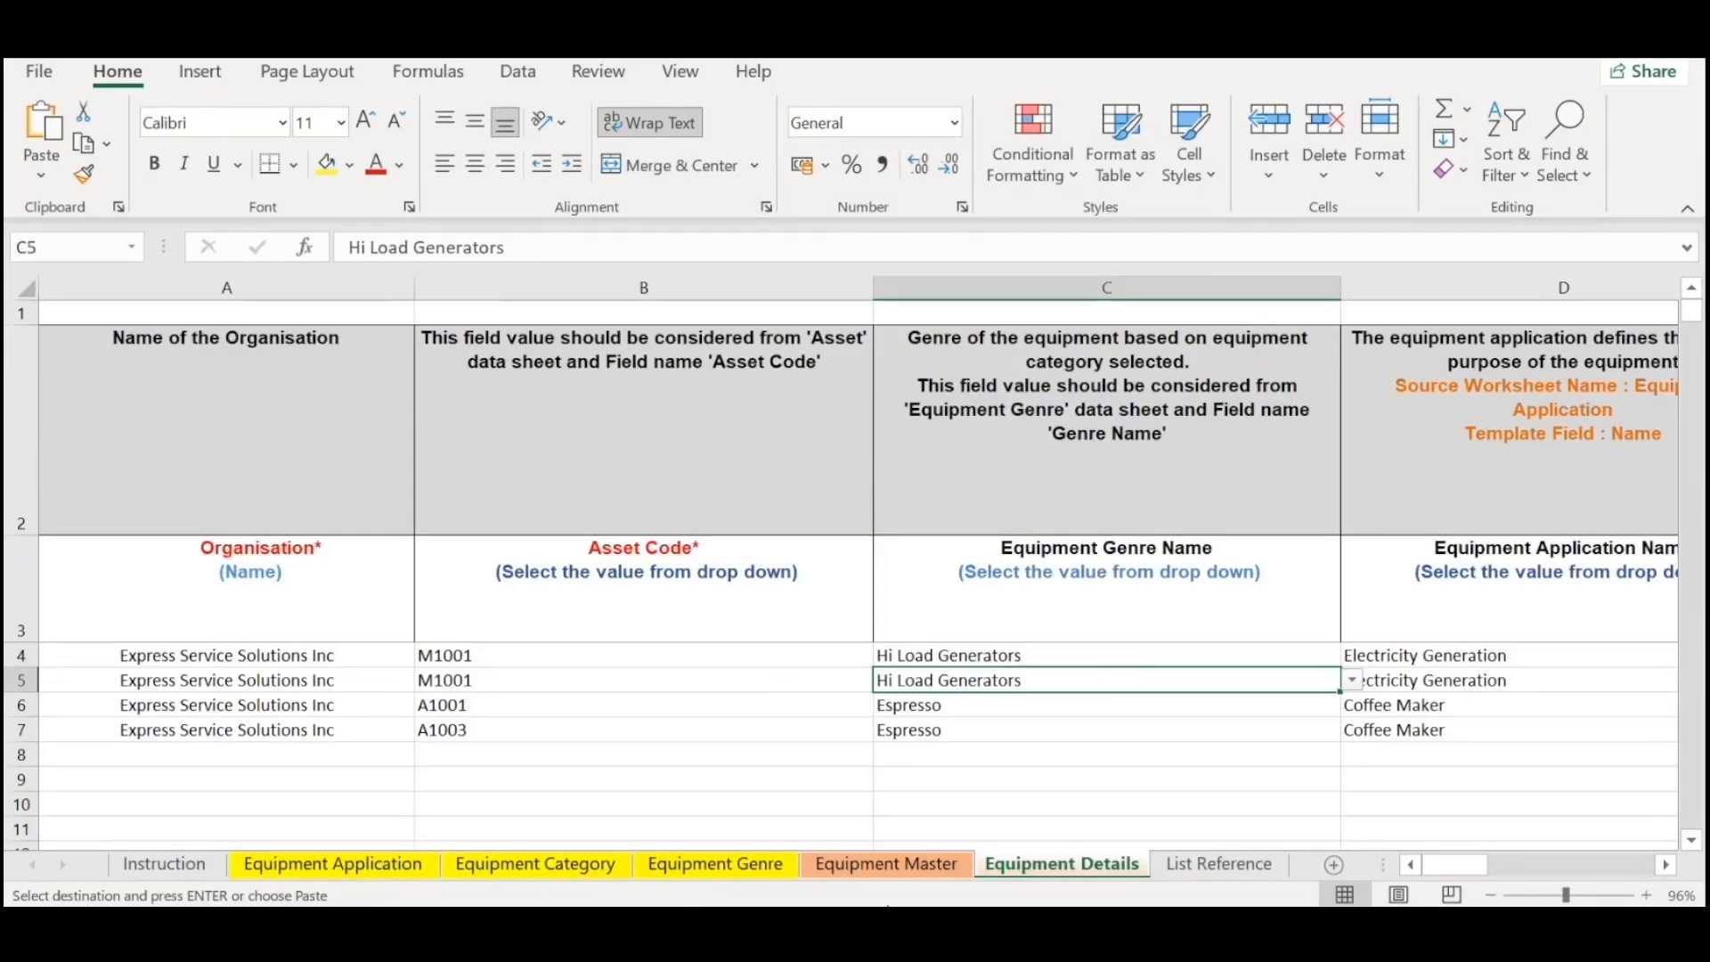
{"action": "left_click", "coordinate": [882, 864]}
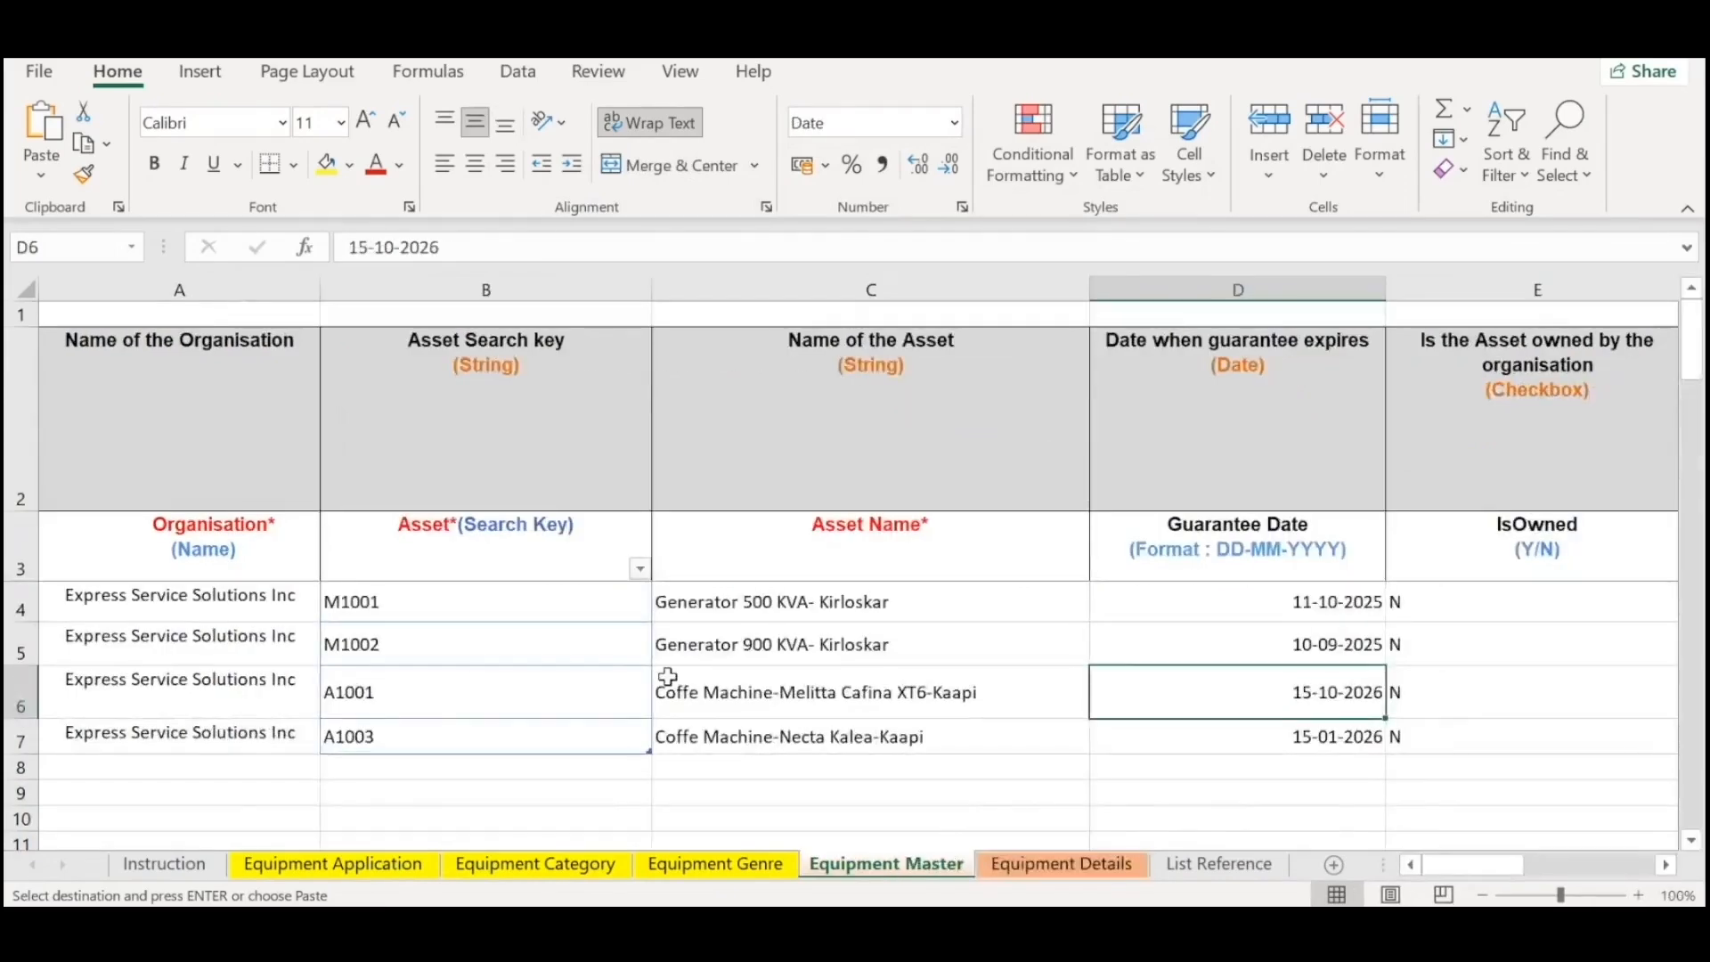
{"action": "left_click", "coordinate": [1039, 595]}
{"action": "key", "text": "ctrl+c"}
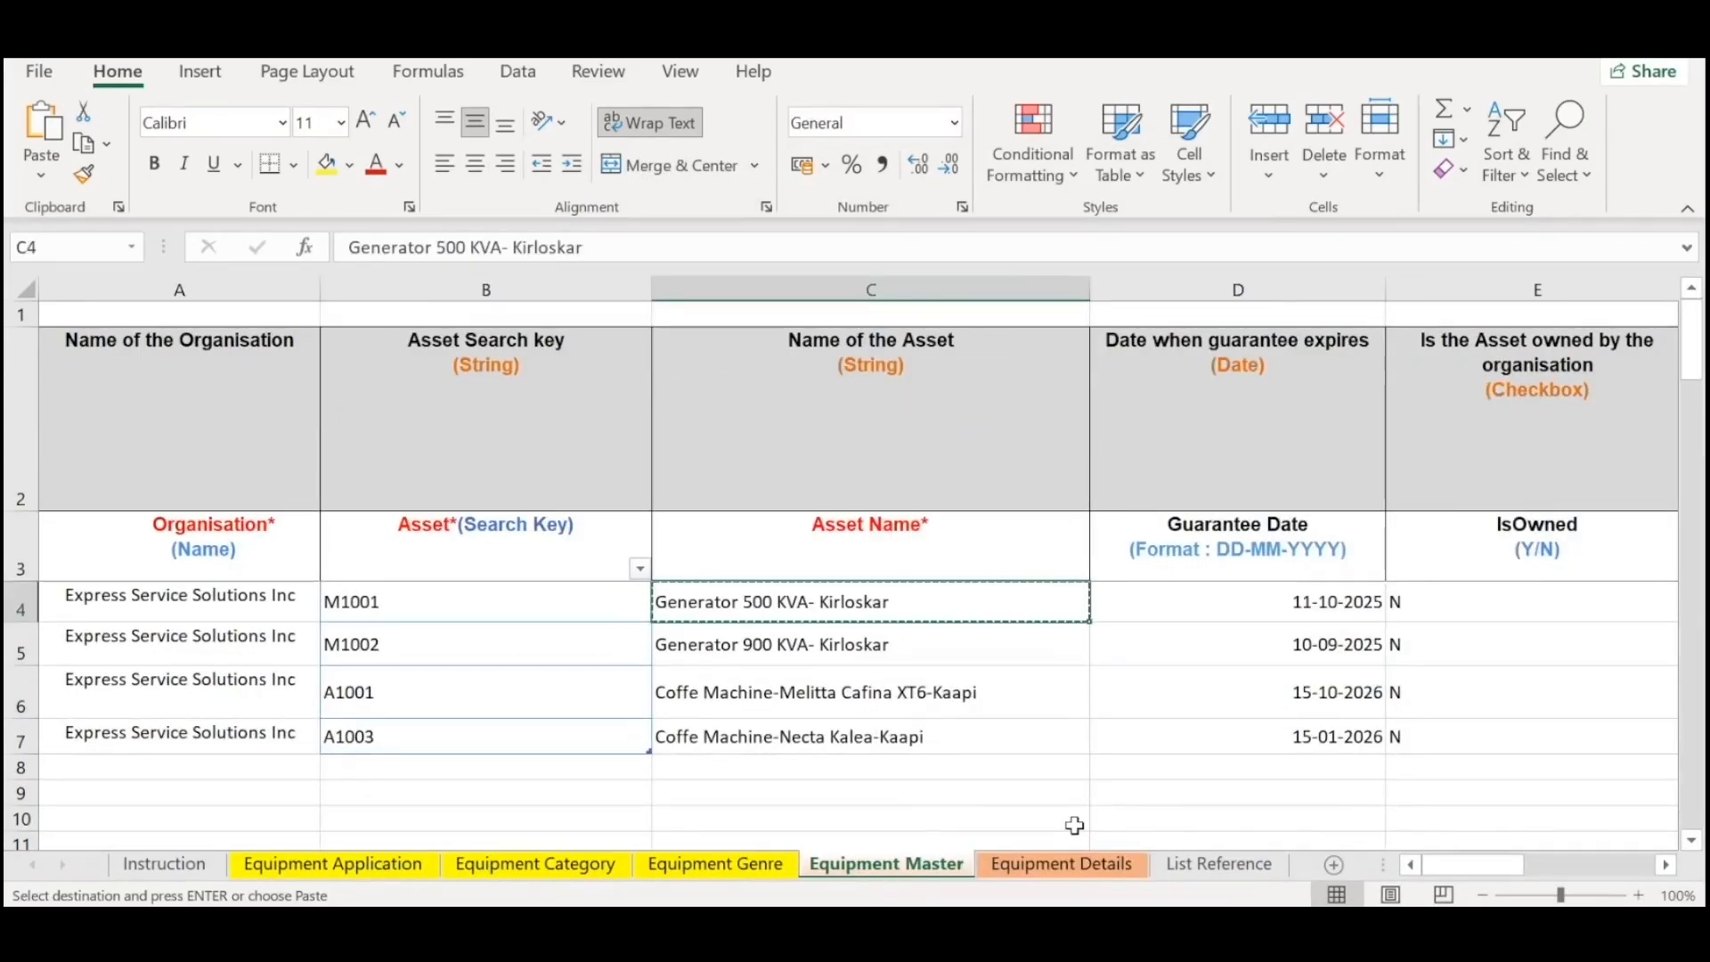
{"action": "key", "text": "alt+Tab"}
{"action": "key", "text": "ctrl+v"}
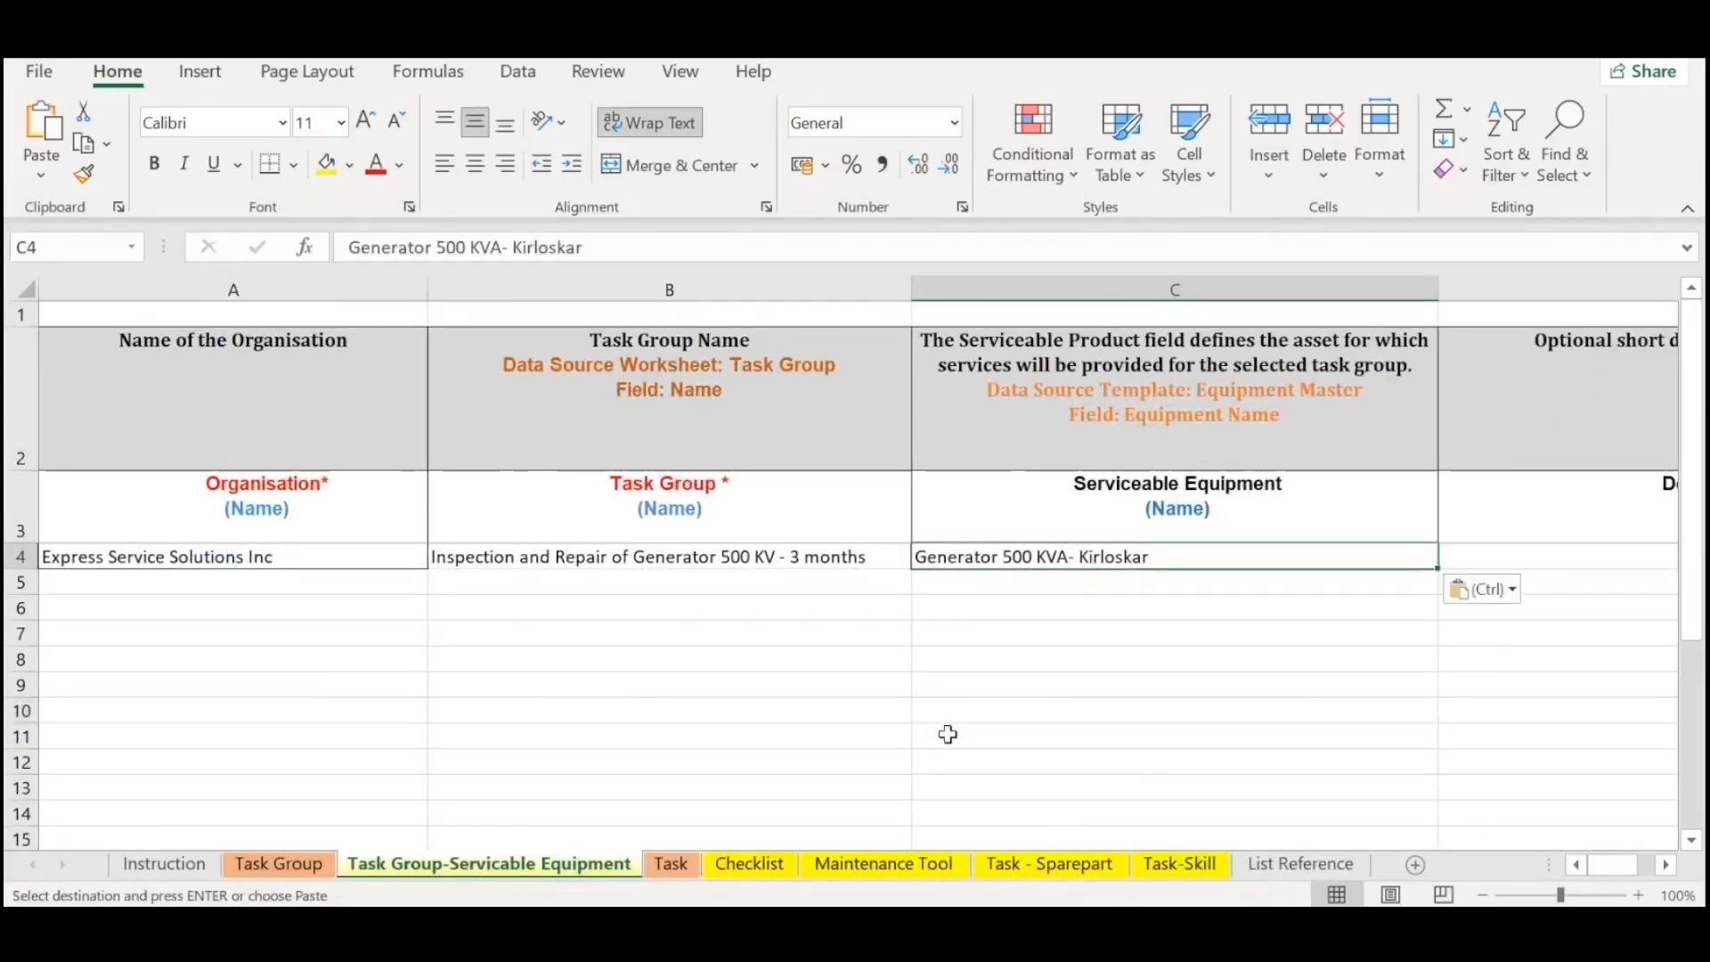
{"action": "left_click", "coordinate": [383, 583]}
{"action": "left_click", "coordinate": [1117, 563]}
{"action": "key", "text": "Right"}
{"action": "key", "text": "Left"}
{"action": "key", "text": "Left"}
{"action": "left_click", "coordinate": [1606, 533]}
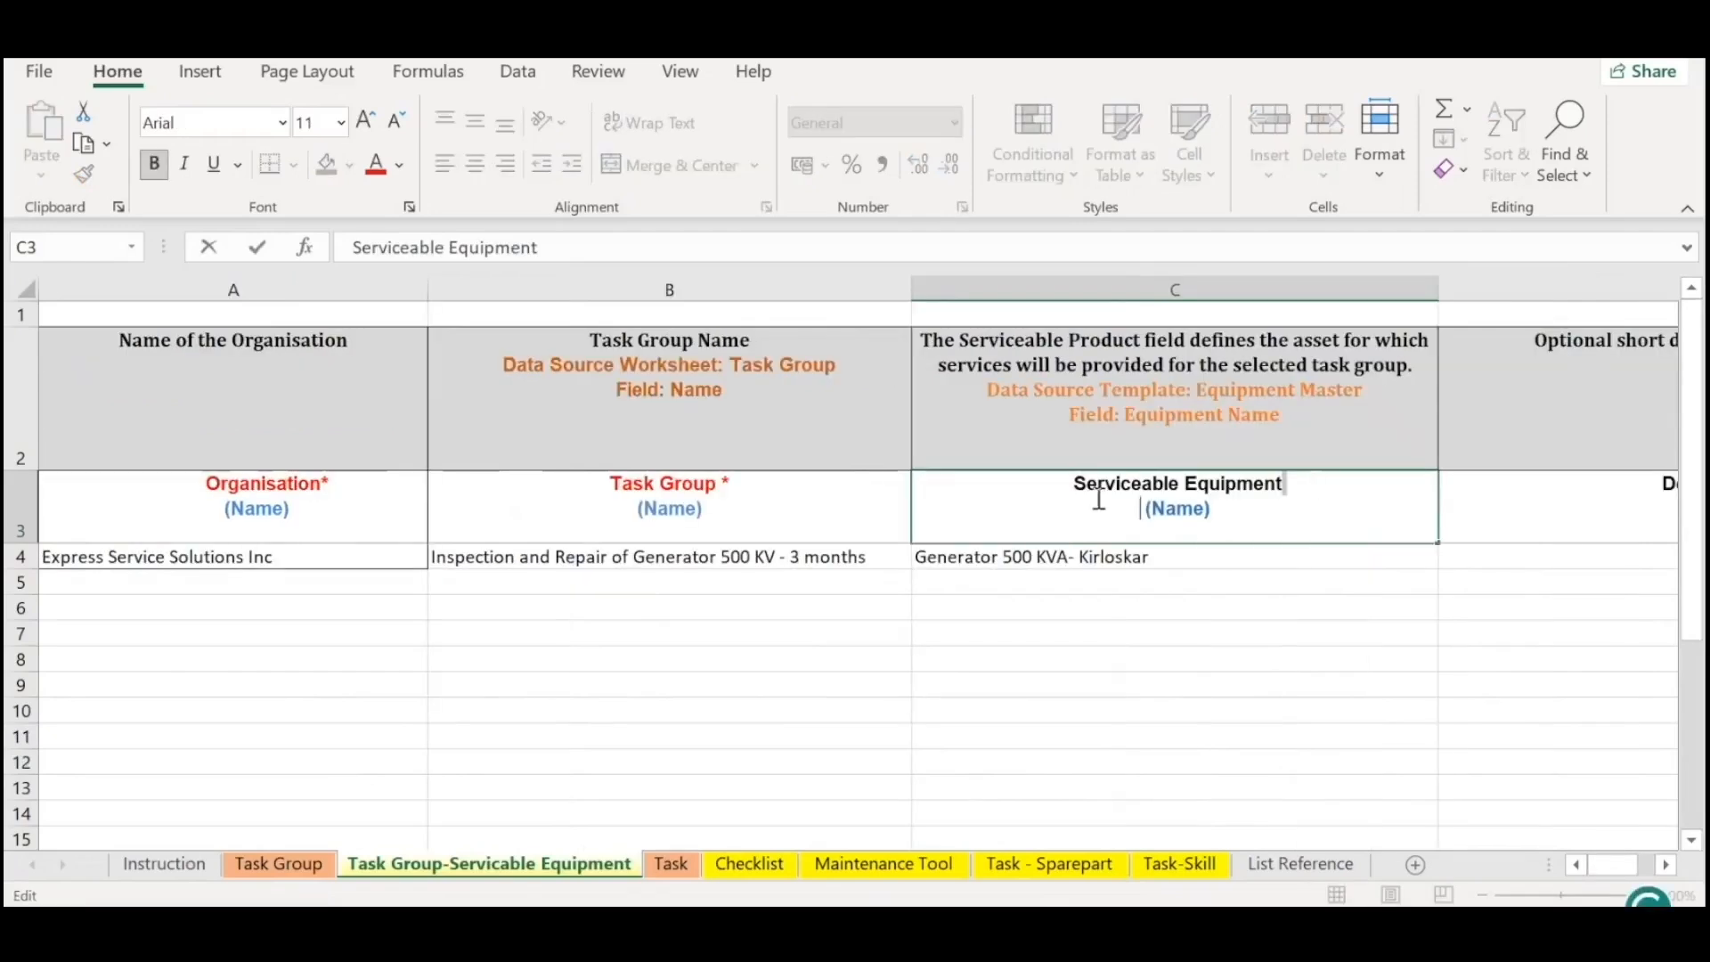
Mark the Serviceable Equipment header in C3 as mandatory by colouring its text red and appending an asterisk.
{"action": "left_click_drag", "start_coordinate": [1282, 486], "coordinate": [950, 472]}
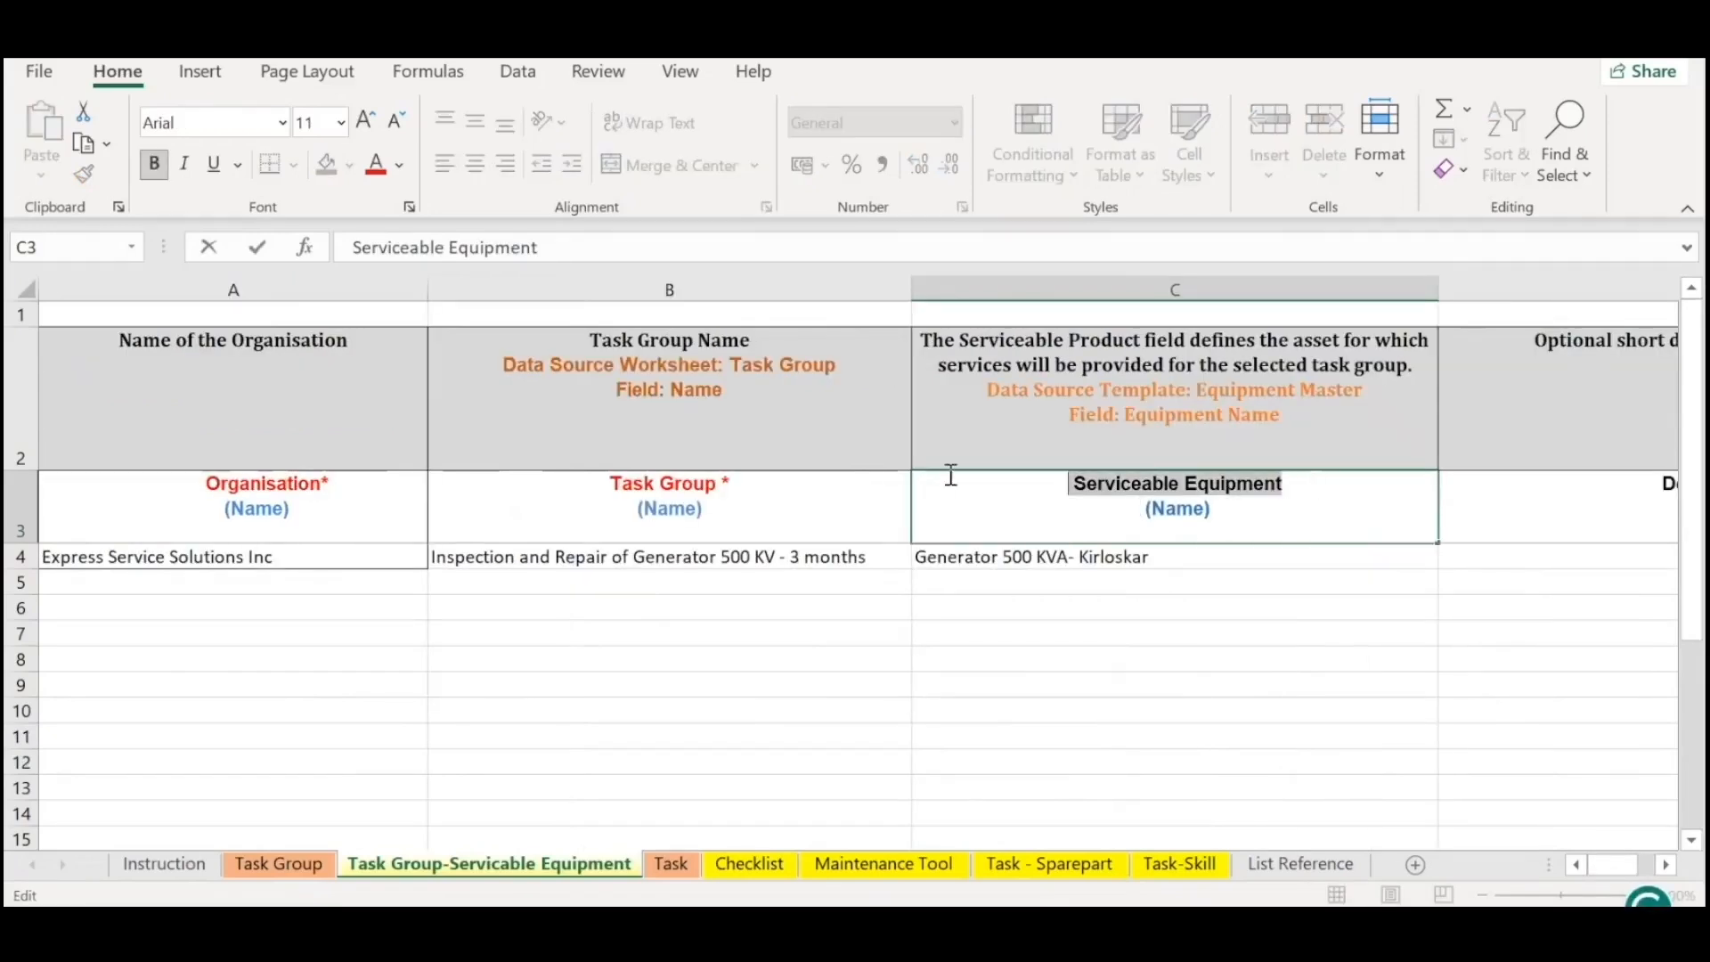
{"action": "left_click", "coordinate": [376, 165]}
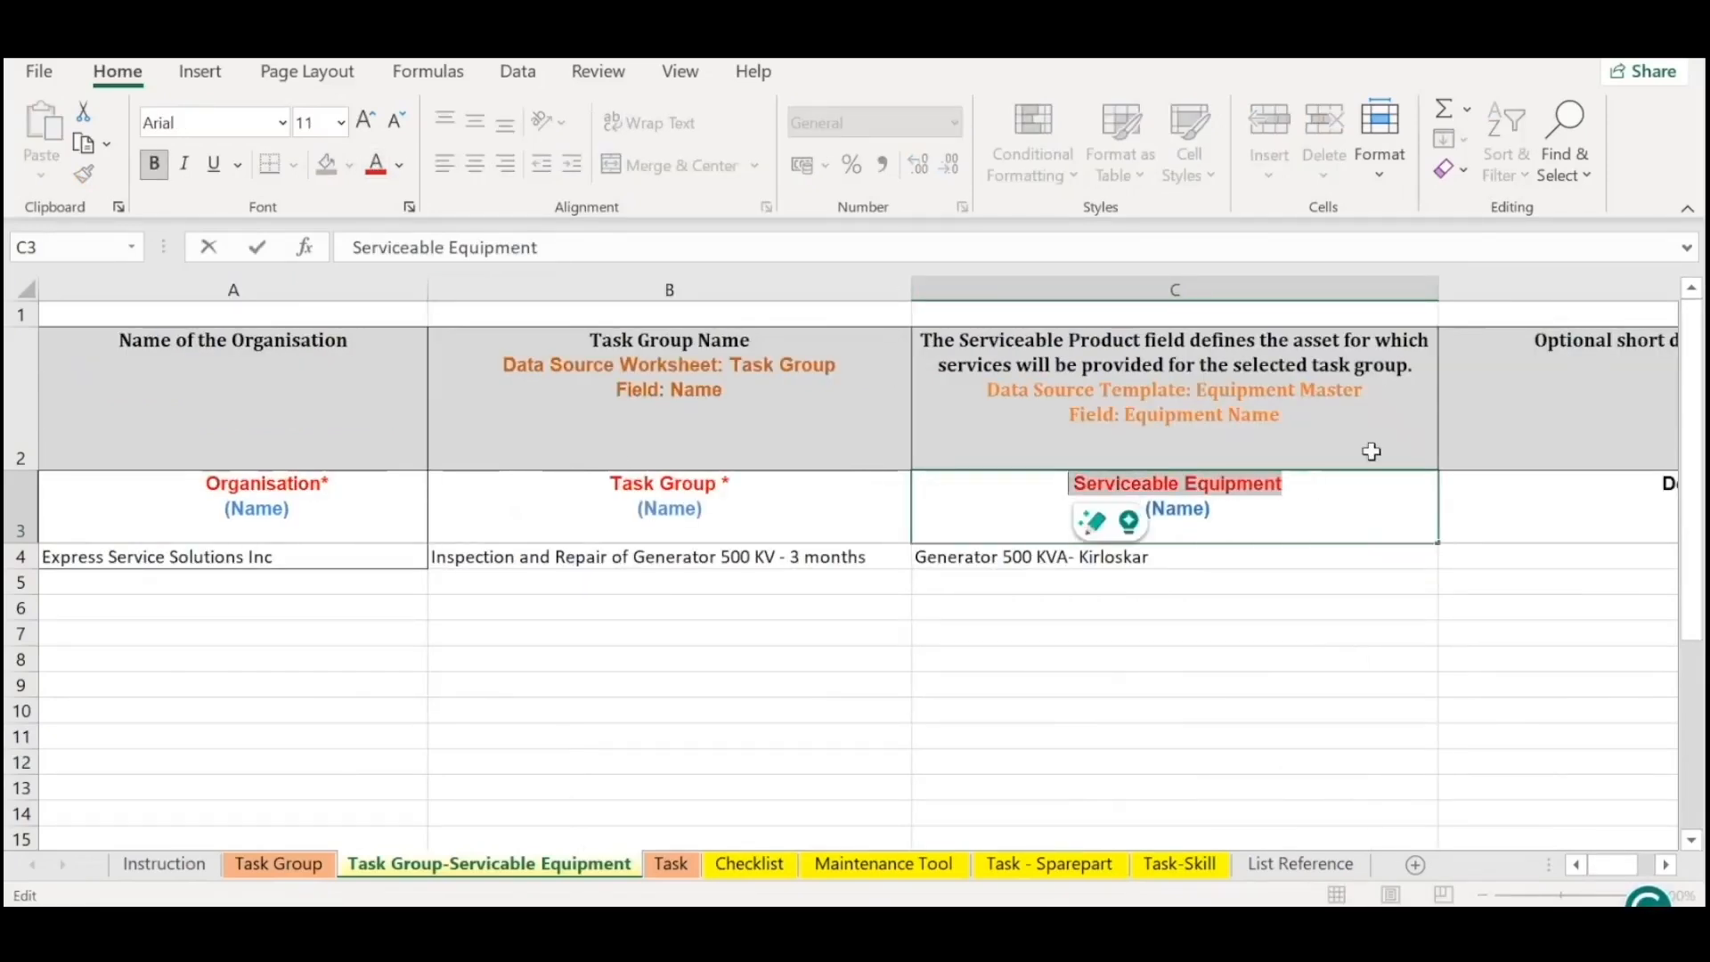
{"action": "left_click", "coordinate": [1304, 628]}
{"action": "left_click", "coordinate": [1316, 484]}
{"action": "double_click", "coordinate": [1316, 484]}
{"action": "type", "text": "*"}
{"action": "key", "text": "Return"}
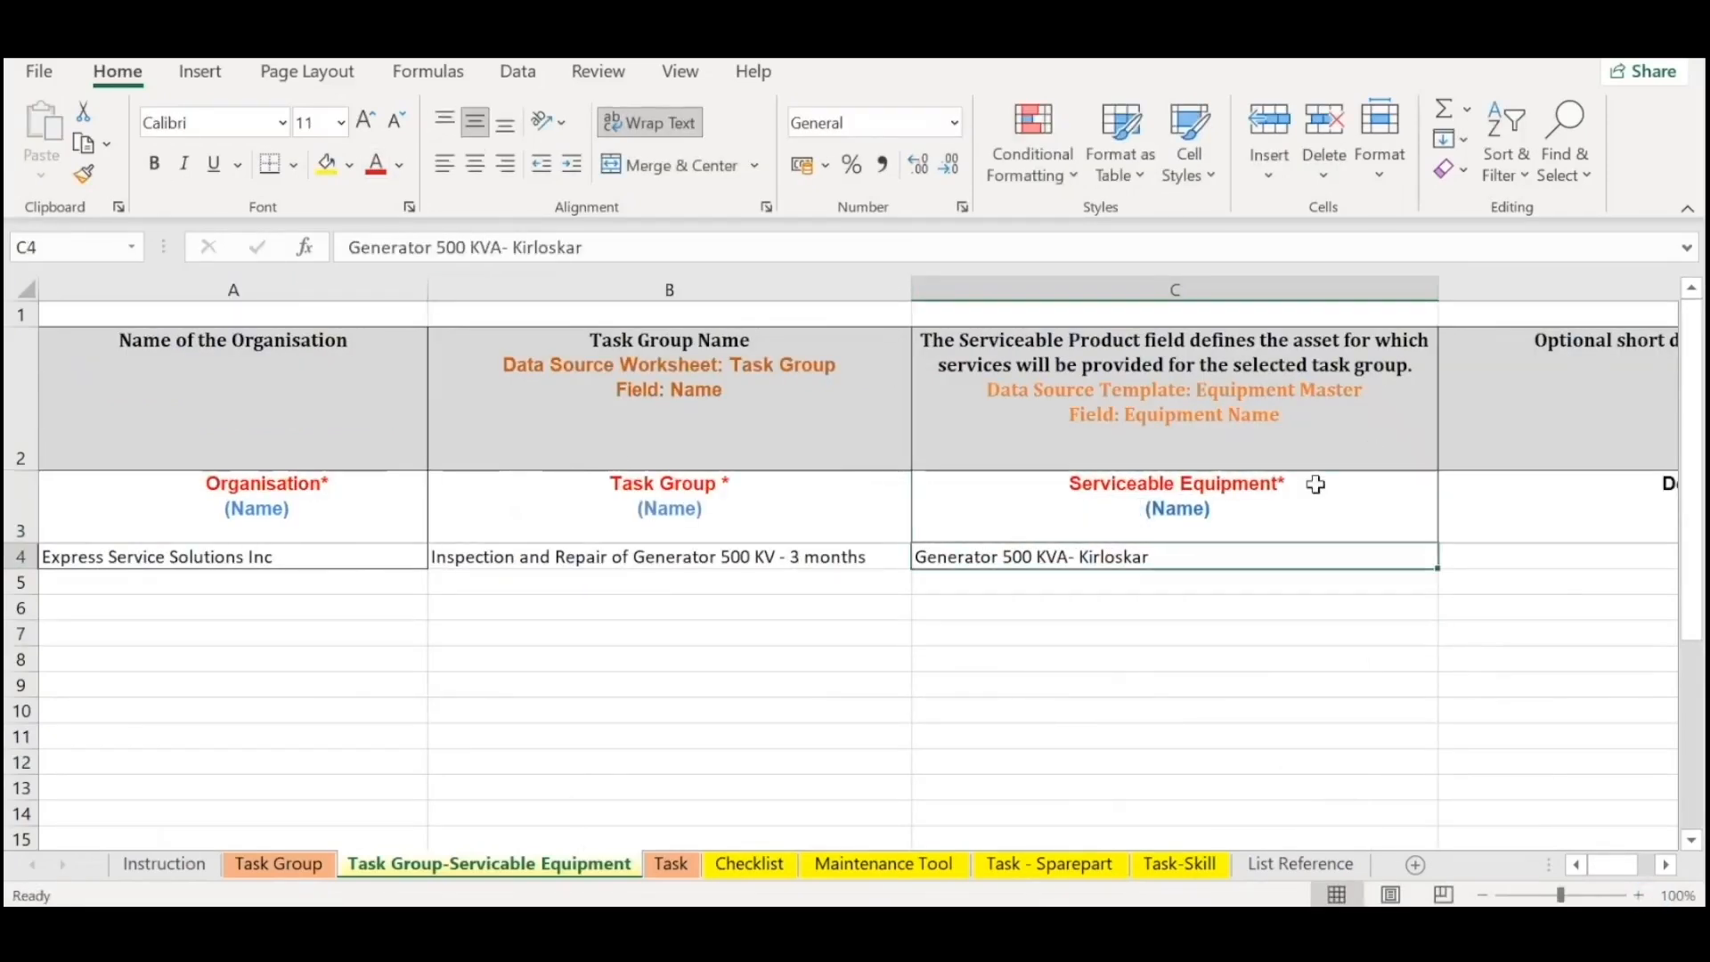
{"action": "left_click", "coordinate": [1188, 606]}
Open the Task sheet and review the organisation and task group columns, including the task group options offered for B4.
{"action": "left_click", "coordinate": [672, 864]}
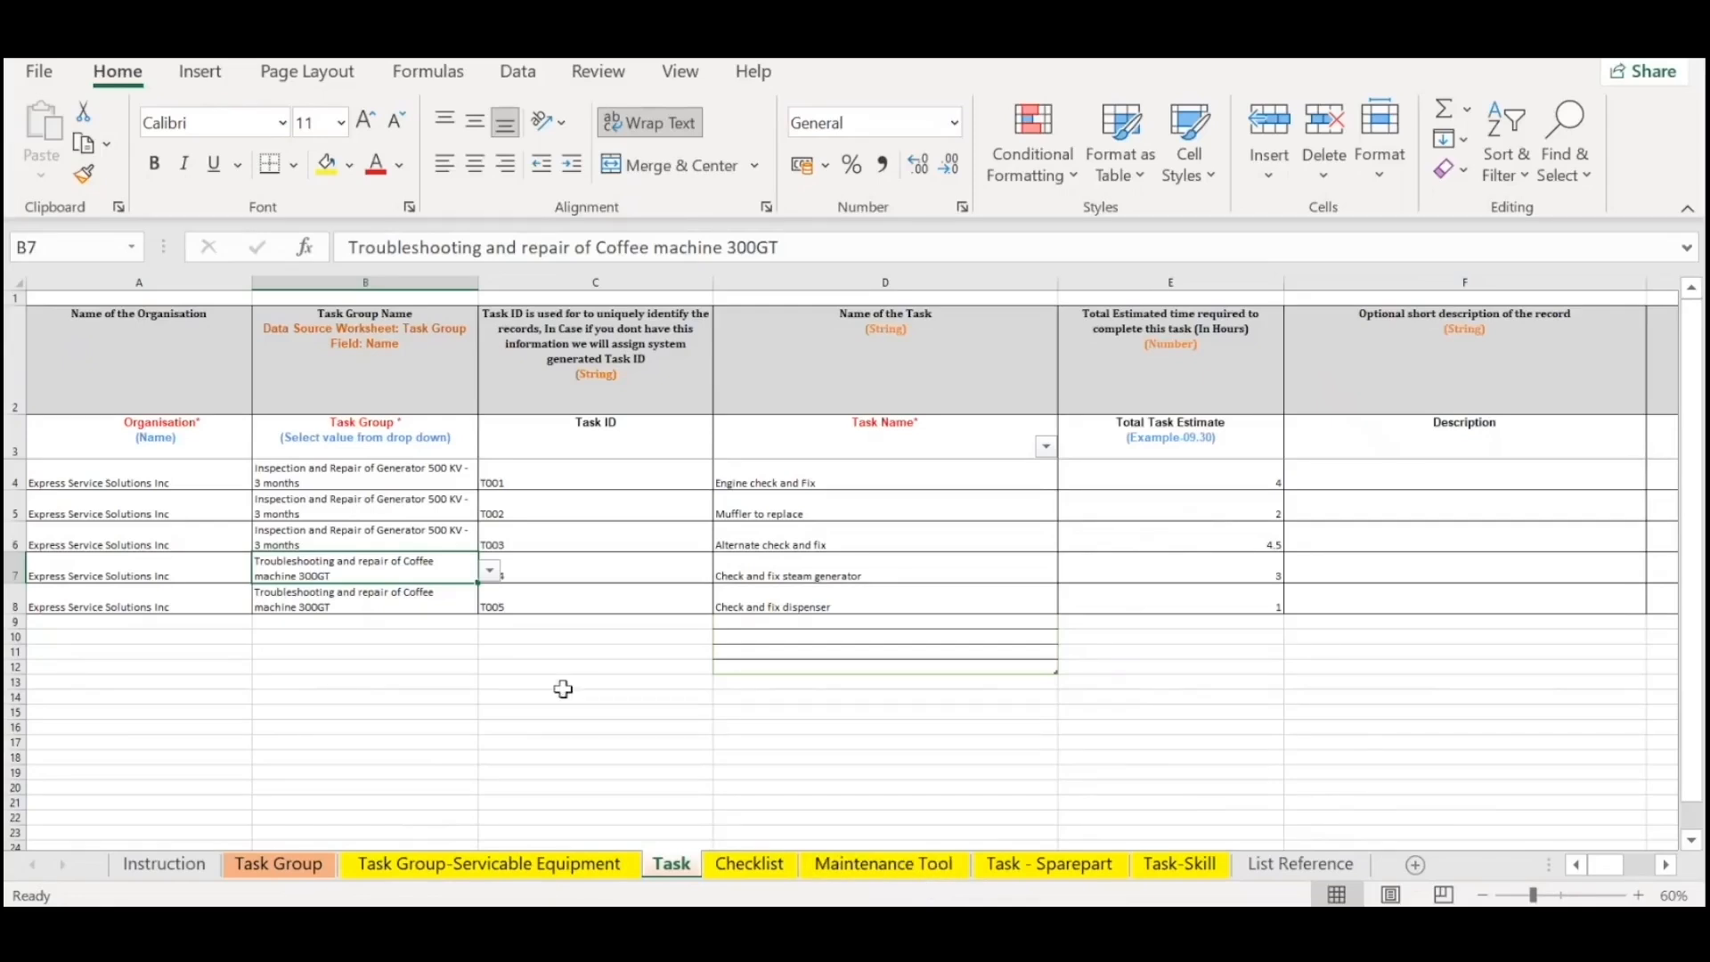
{"action": "left_click", "coordinate": [219, 479]}
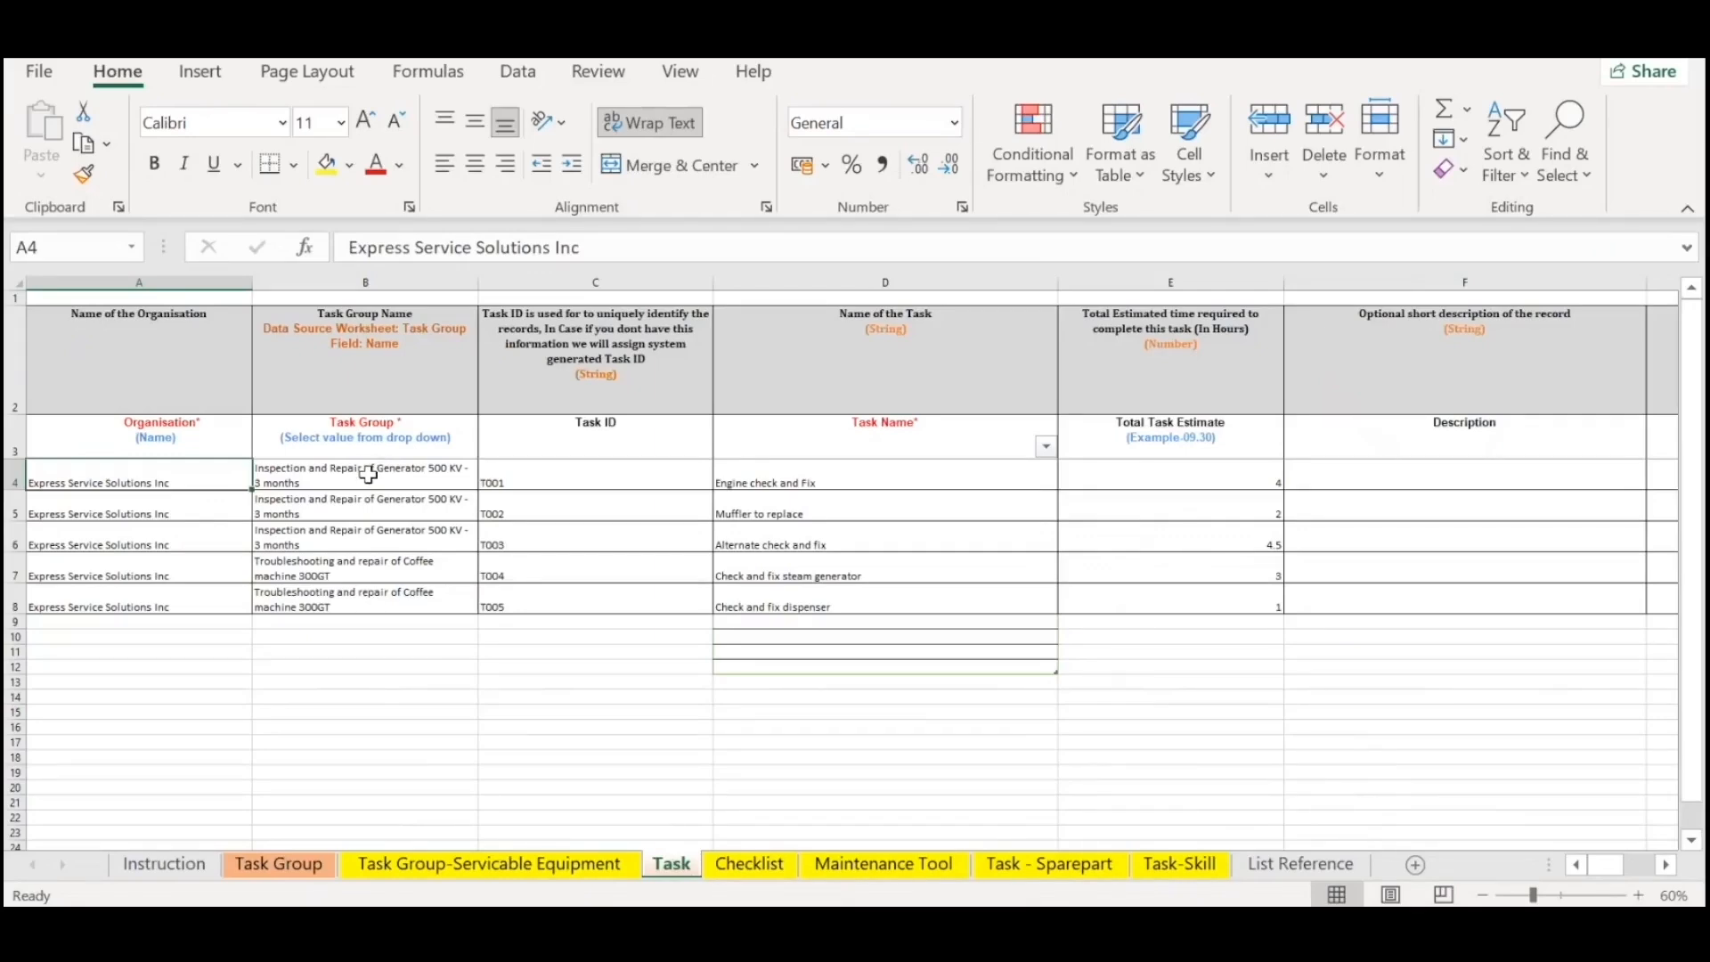
{"action": "left_click_drag", "start_coordinate": [372, 481], "coordinate": [565, 594]}
{"action": "left_click_drag", "start_coordinate": [801, 478], "coordinate": [828, 594]}
{"action": "left_click", "coordinate": [650, 539]}
{"action": "left_click", "coordinate": [1638, 895]}
{"action": "left_click", "coordinate": [1638, 895]}
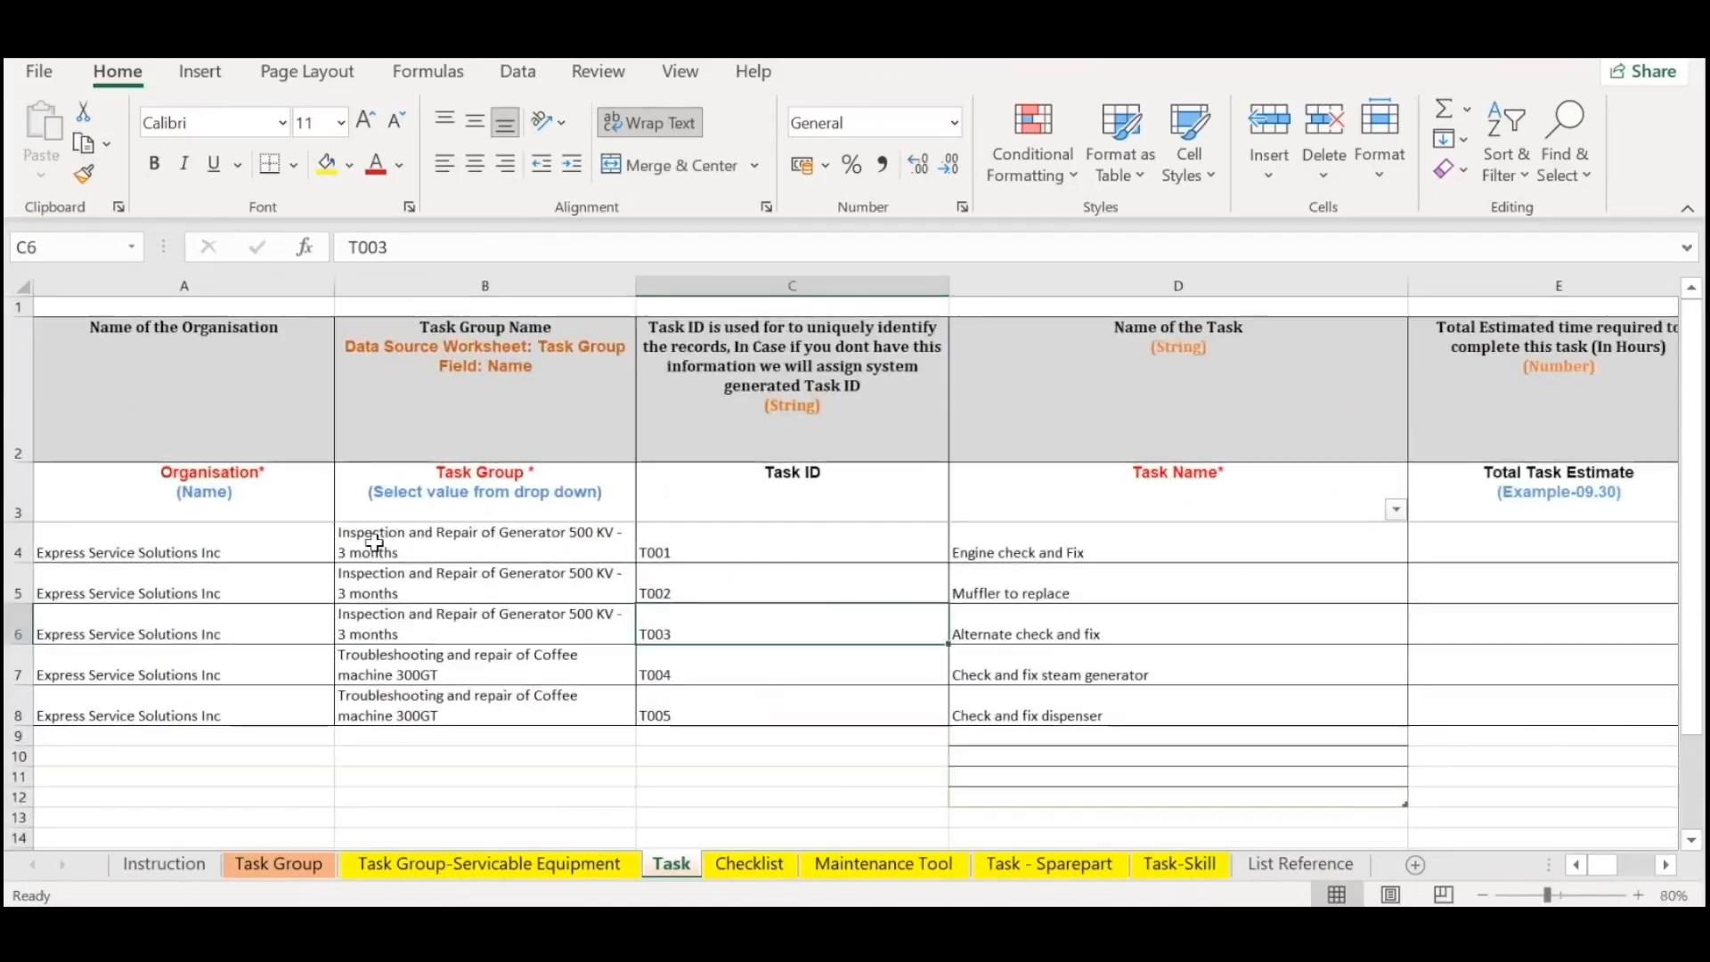
{"action": "left_click_drag", "start_coordinate": [294, 489], "coordinate": [330, 757]}
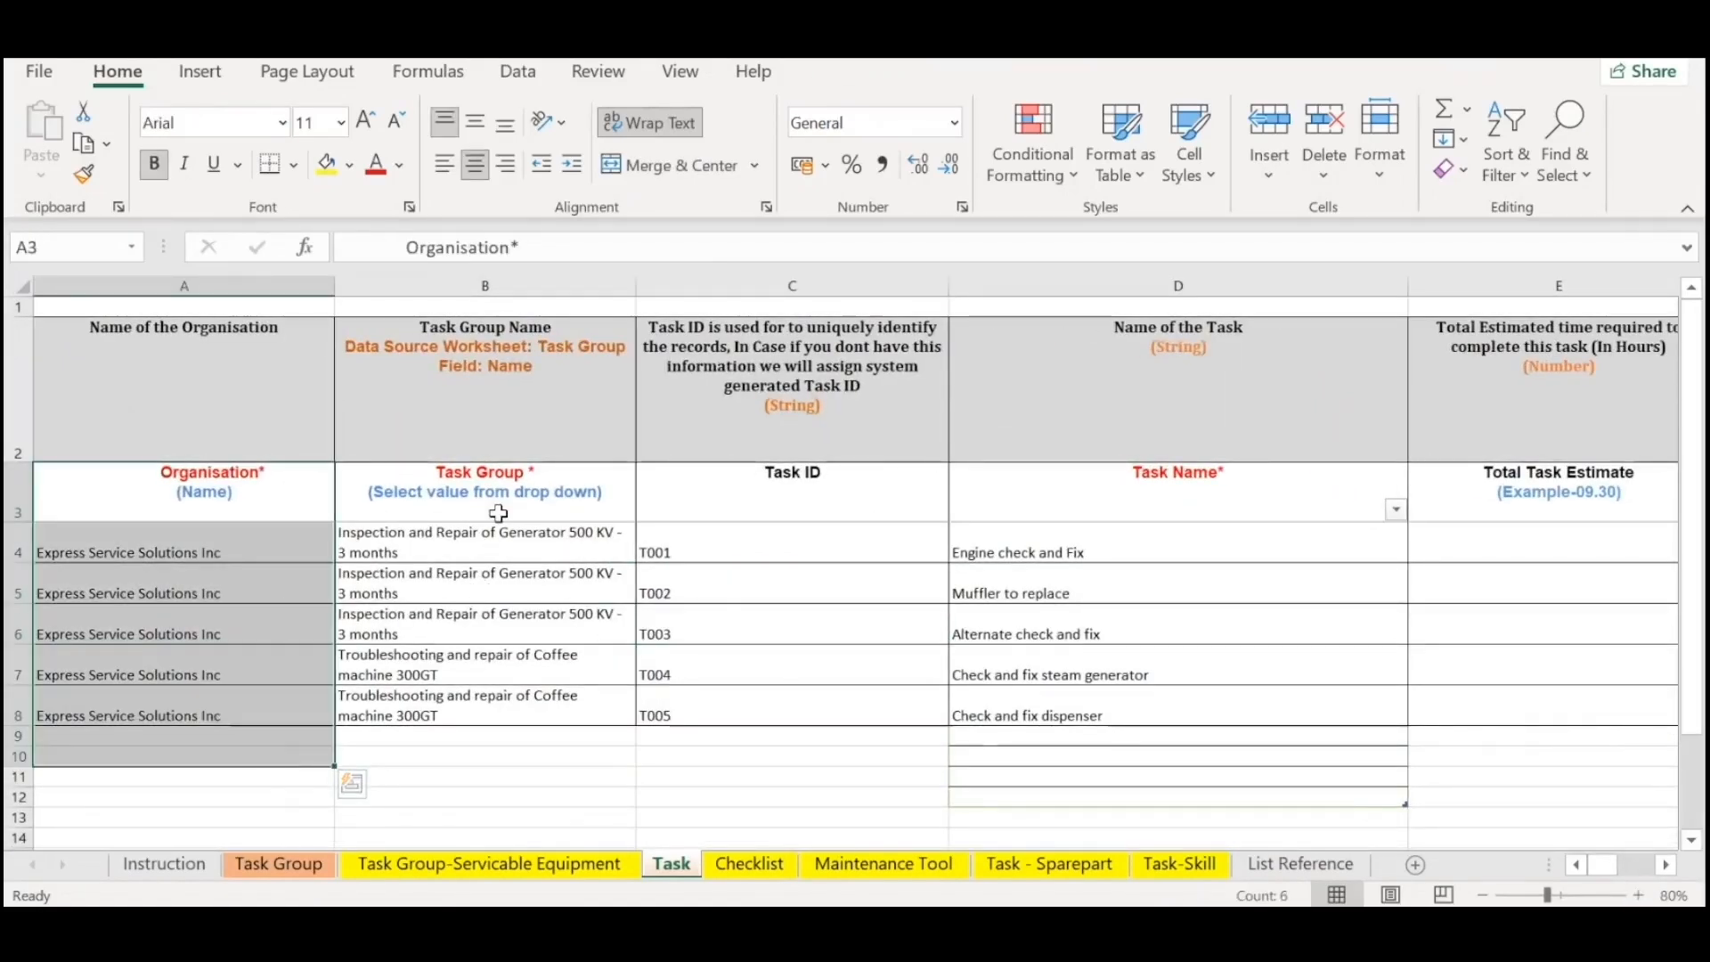
{"action": "left_click_drag", "start_coordinate": [498, 513], "coordinate": [520, 618]}
{"action": "left_click", "coordinate": [609, 553]}
{"action": "left_click", "coordinate": [651, 552]}
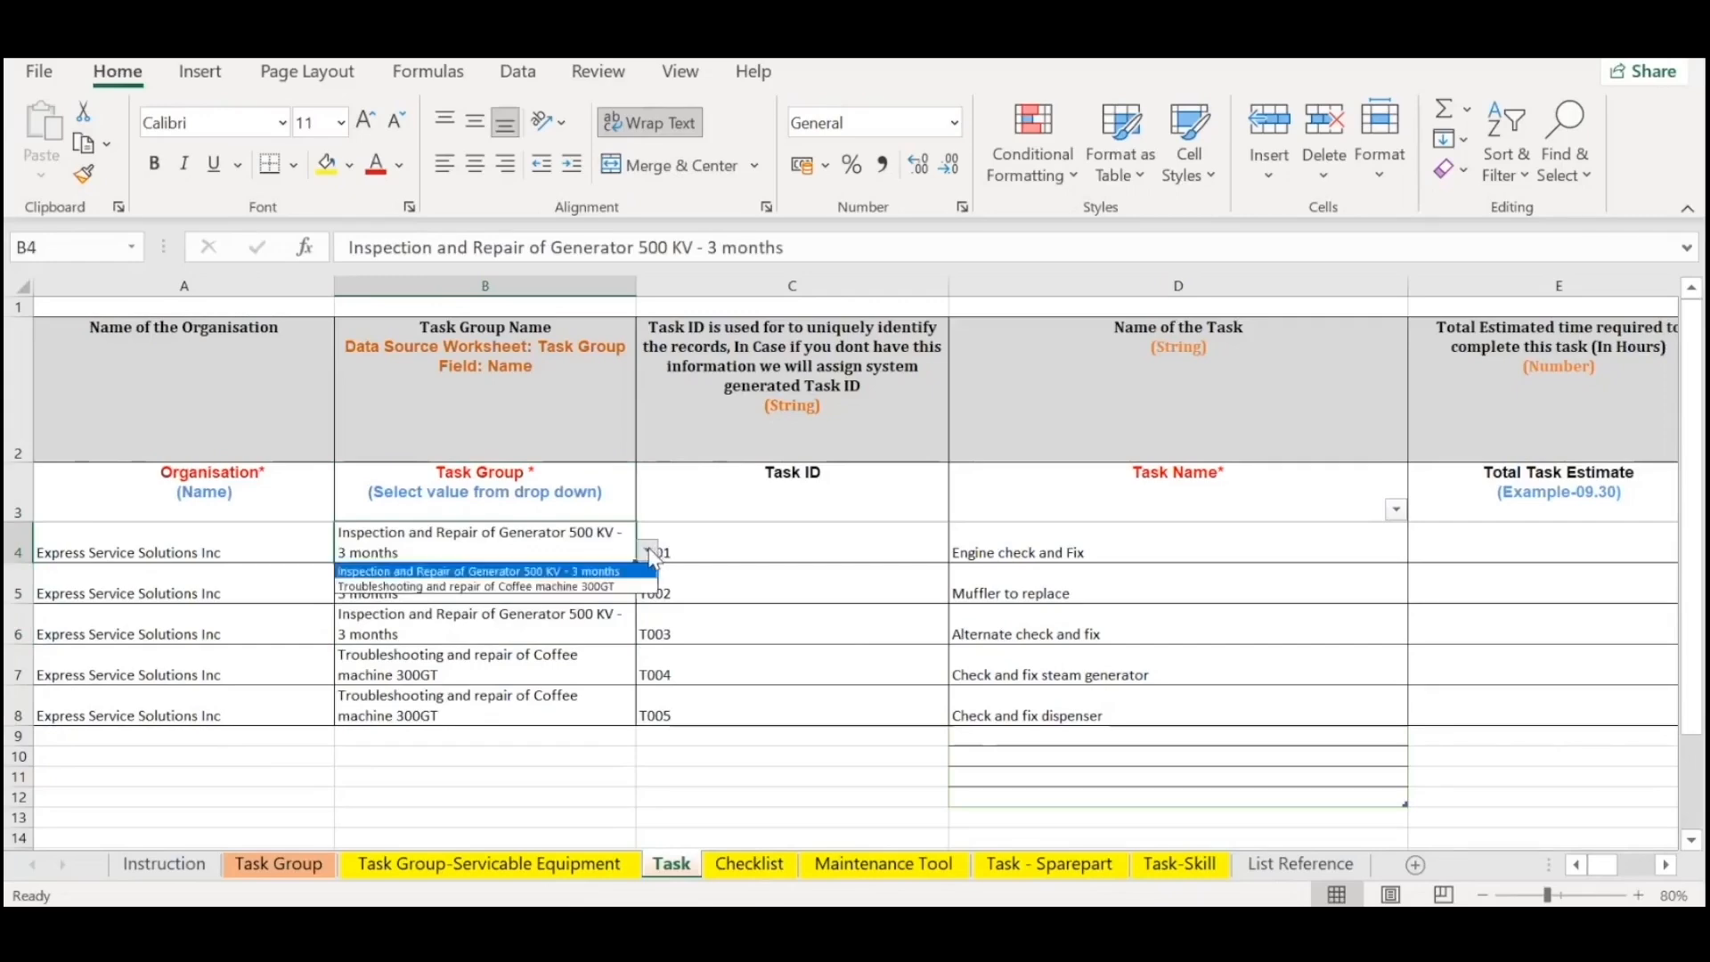
{"action": "left_click", "coordinate": [654, 571]}
Examine the task IDs, task names and time estimates of the tasks belonging to the generator task group.
{"action": "left_click_drag", "start_coordinate": [802, 532], "coordinate": [727, 623]}
{"action": "left_click", "coordinate": [1020, 550]}
{"action": "left_click_drag", "start_coordinate": [1019, 550], "coordinate": [1024, 708]}
{"action": "left_click", "coordinate": [1128, 539]}
{"action": "left_click_drag", "start_coordinate": [504, 539], "coordinate": [1147, 623]}
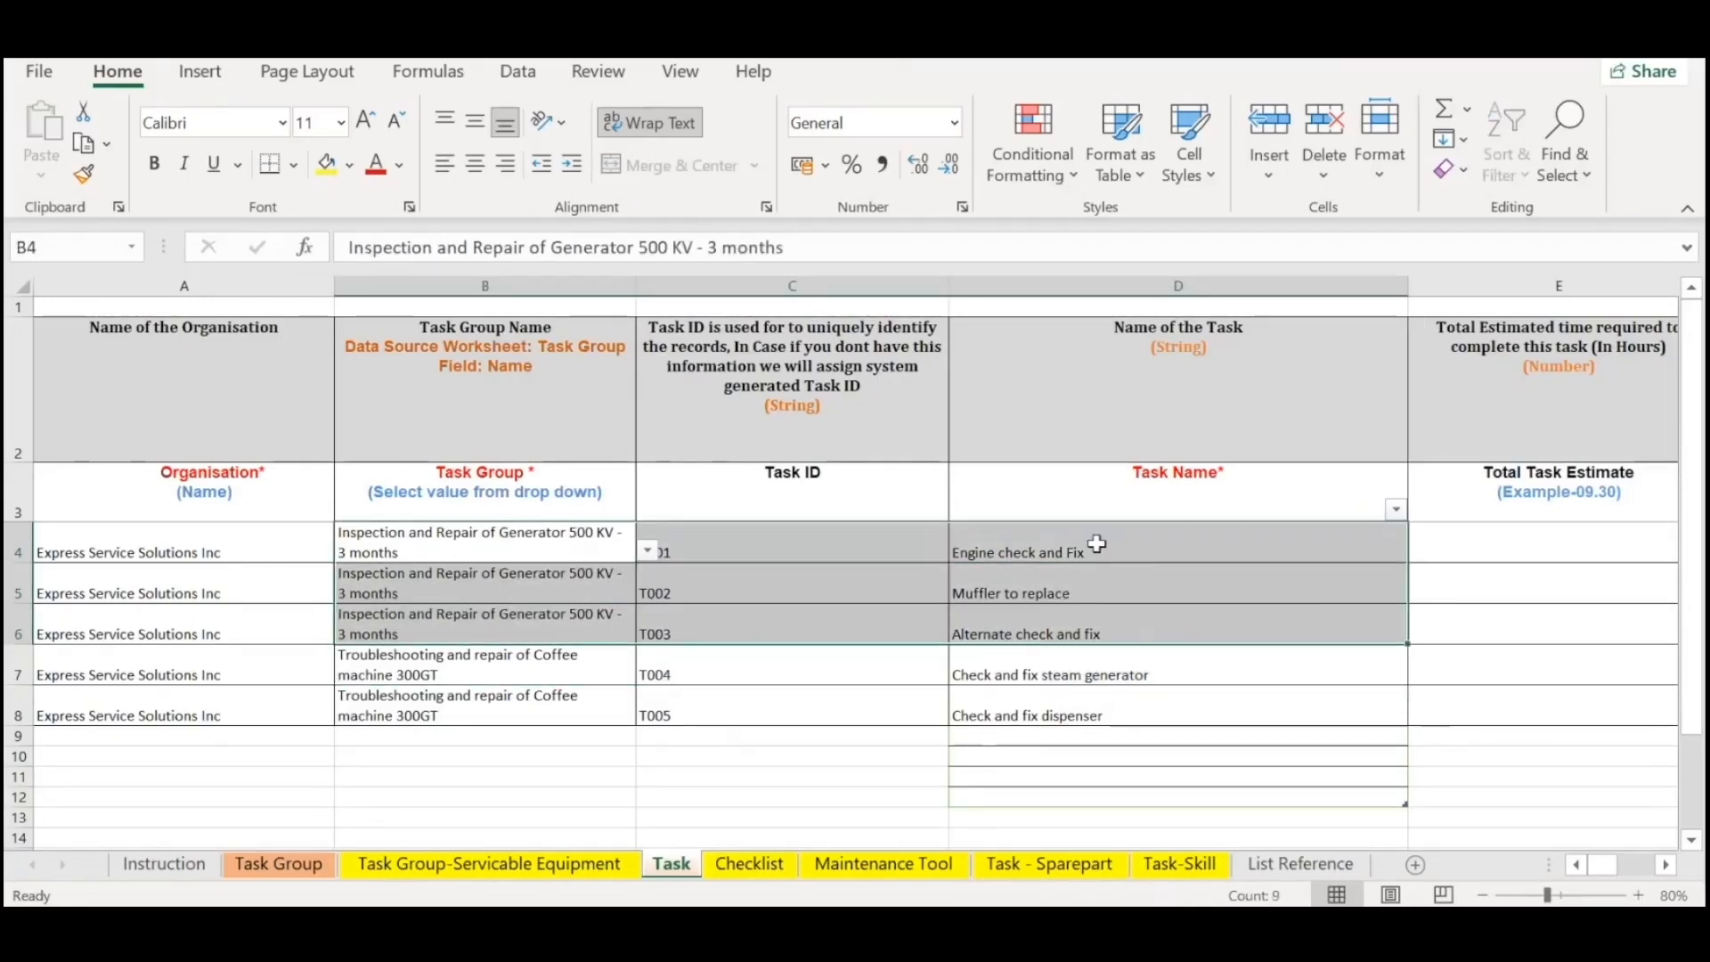
{"action": "left_click", "coordinate": [1124, 630]}
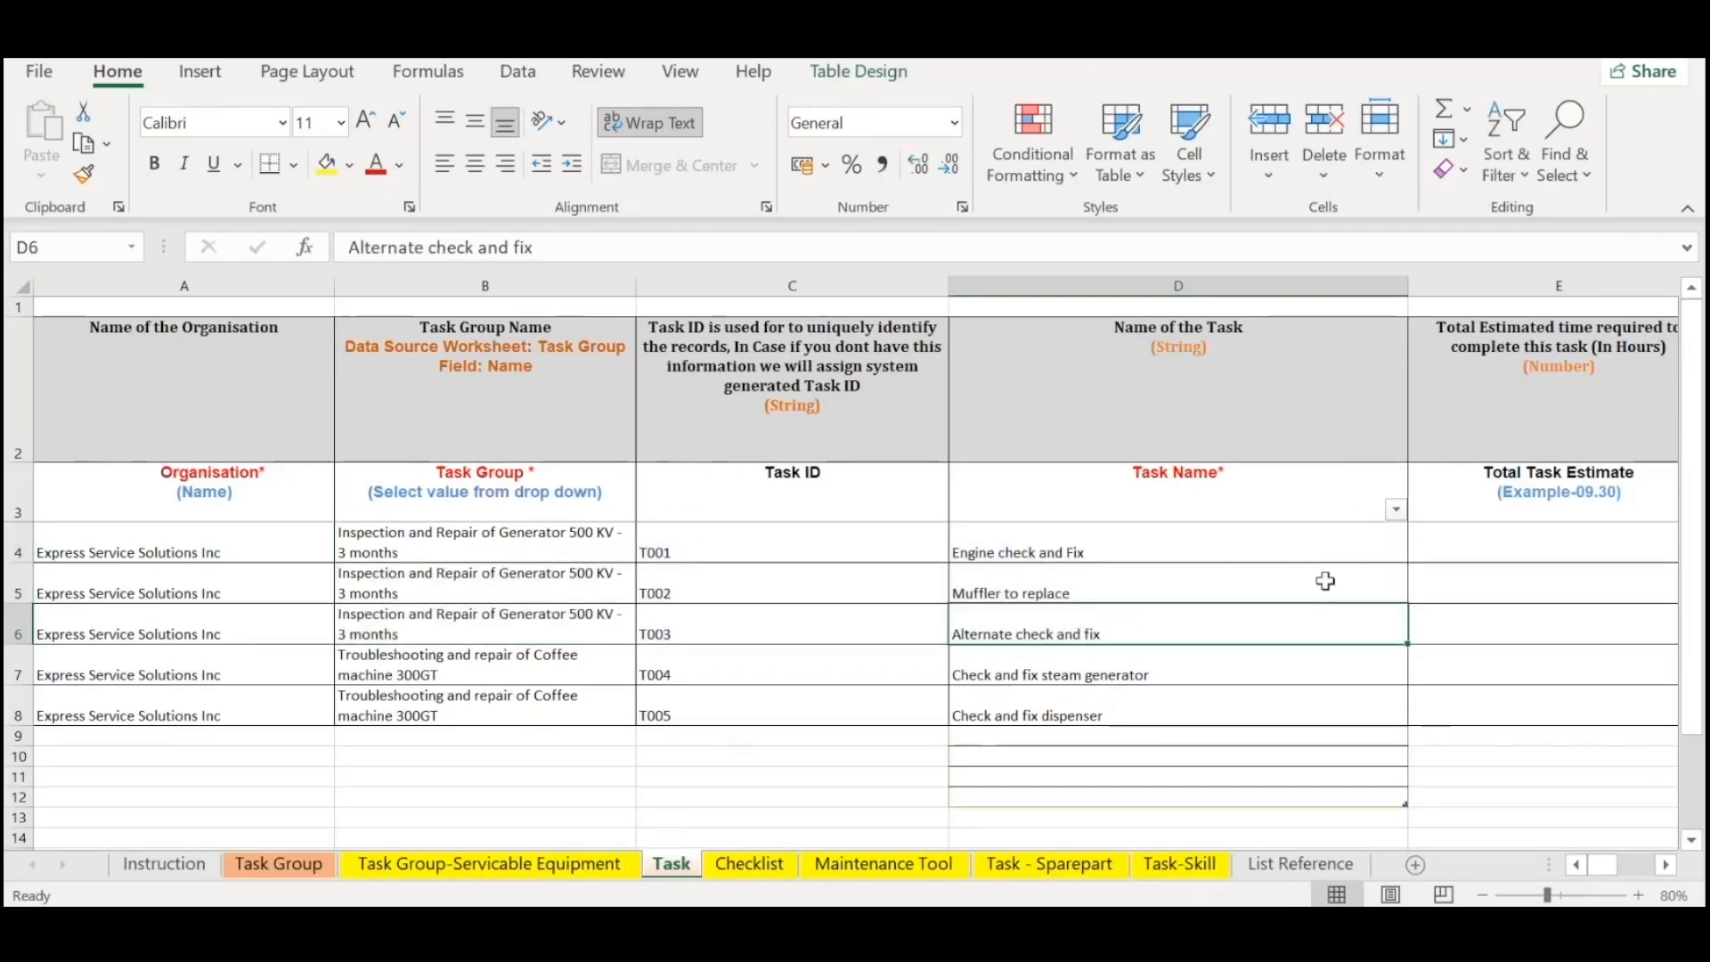
{"action": "left_click_drag", "start_coordinate": [1356, 547], "coordinate": [1279, 629]}
{"action": "left_click", "coordinate": [1279, 629]}
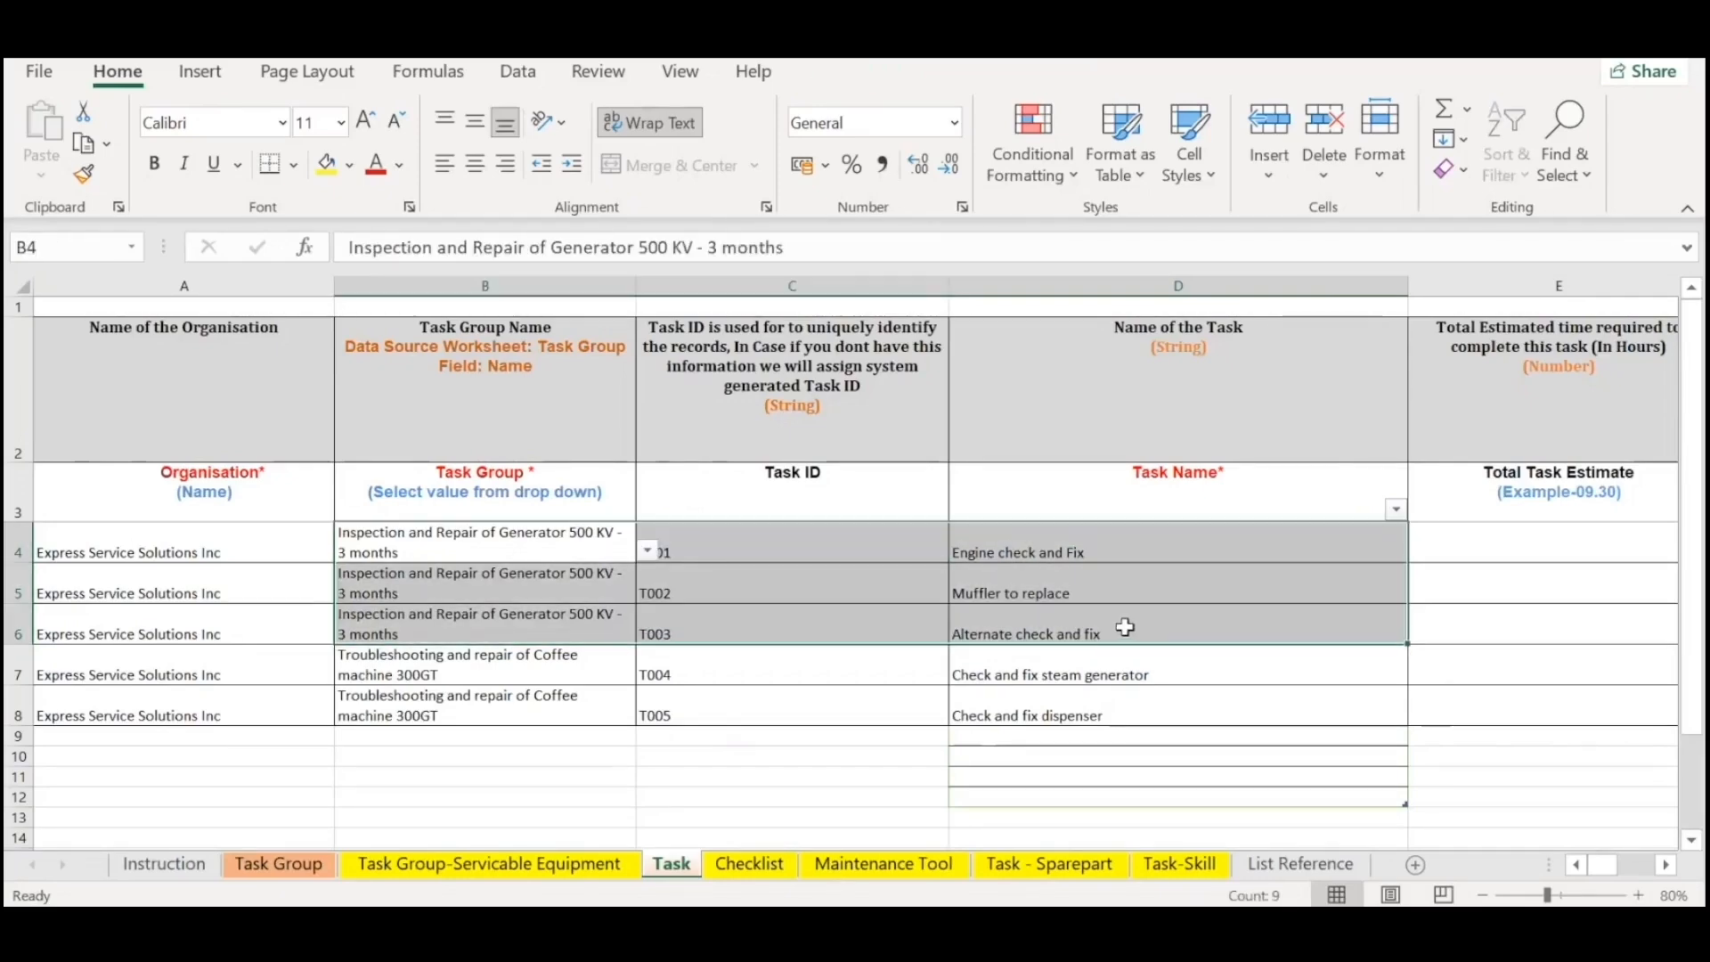
{"action": "left_click", "coordinate": [1124, 628]}
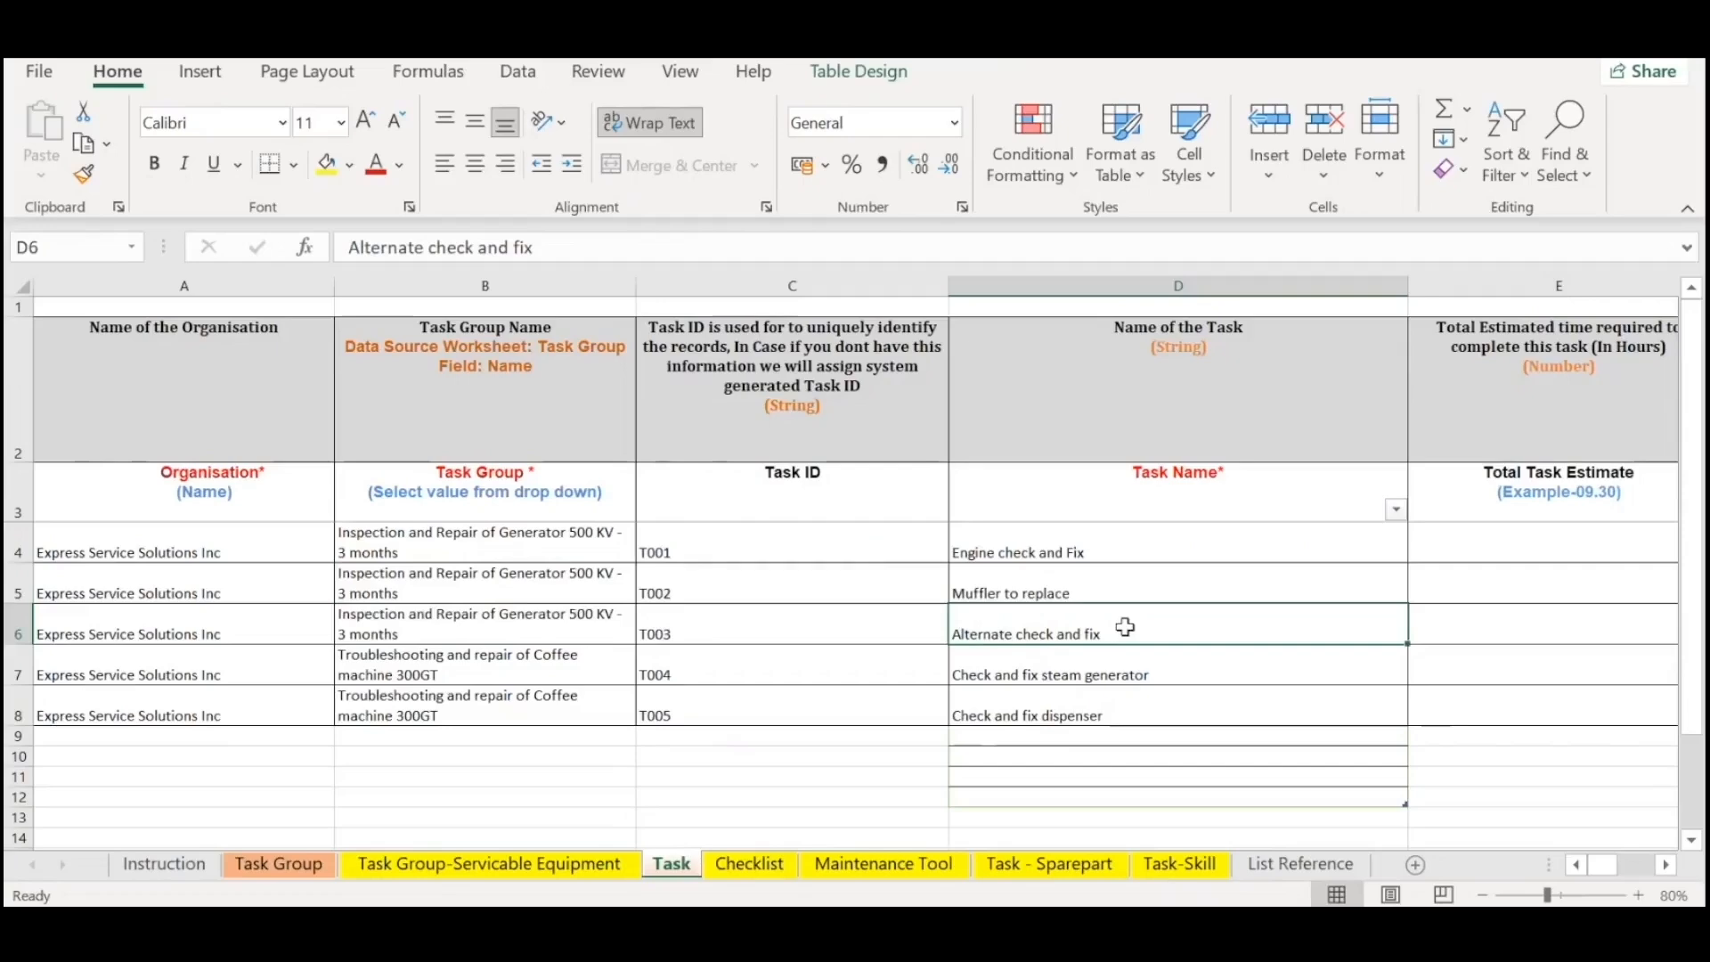
{"action": "left_click_drag", "start_coordinate": [1361, 547], "coordinate": [1289, 617]}
{"action": "left_click", "coordinate": [1289, 616]}
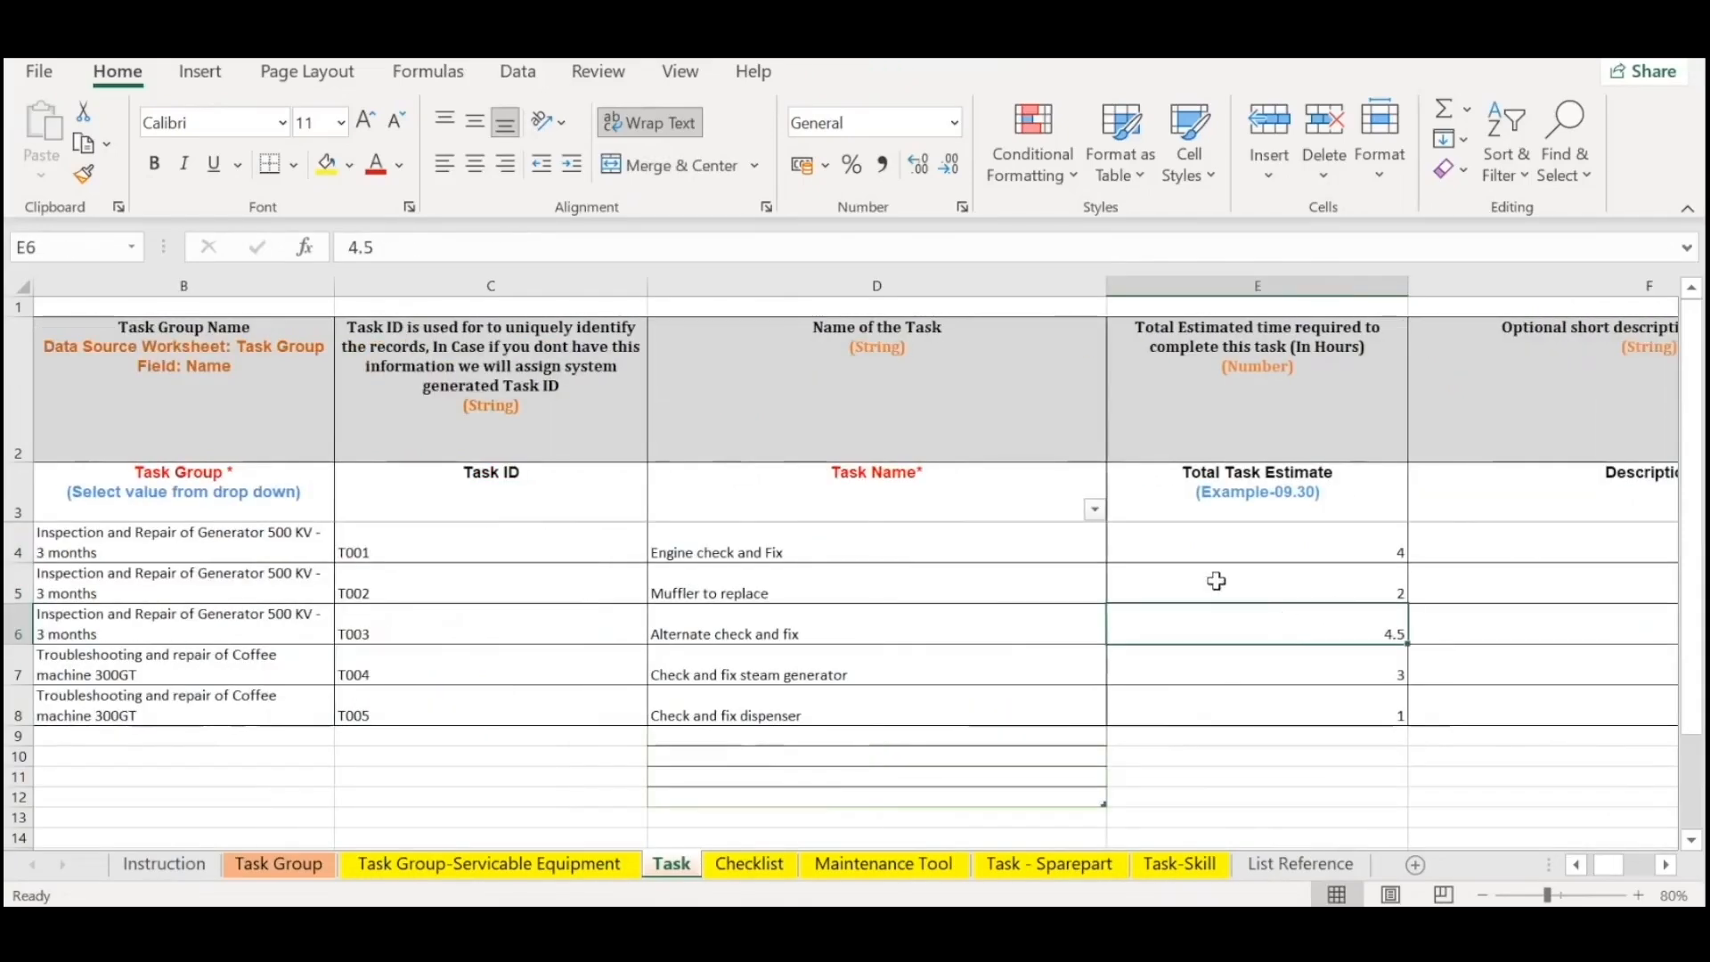
{"action": "left_click_drag", "start_coordinate": [1220, 389], "coordinate": [1271, 629]}
{"action": "left_click_drag", "start_coordinate": [829, 553], "coordinate": [1377, 623]}
{"action": "left_click", "coordinate": [1390, 623]}
{"action": "key", "text": "Right"}
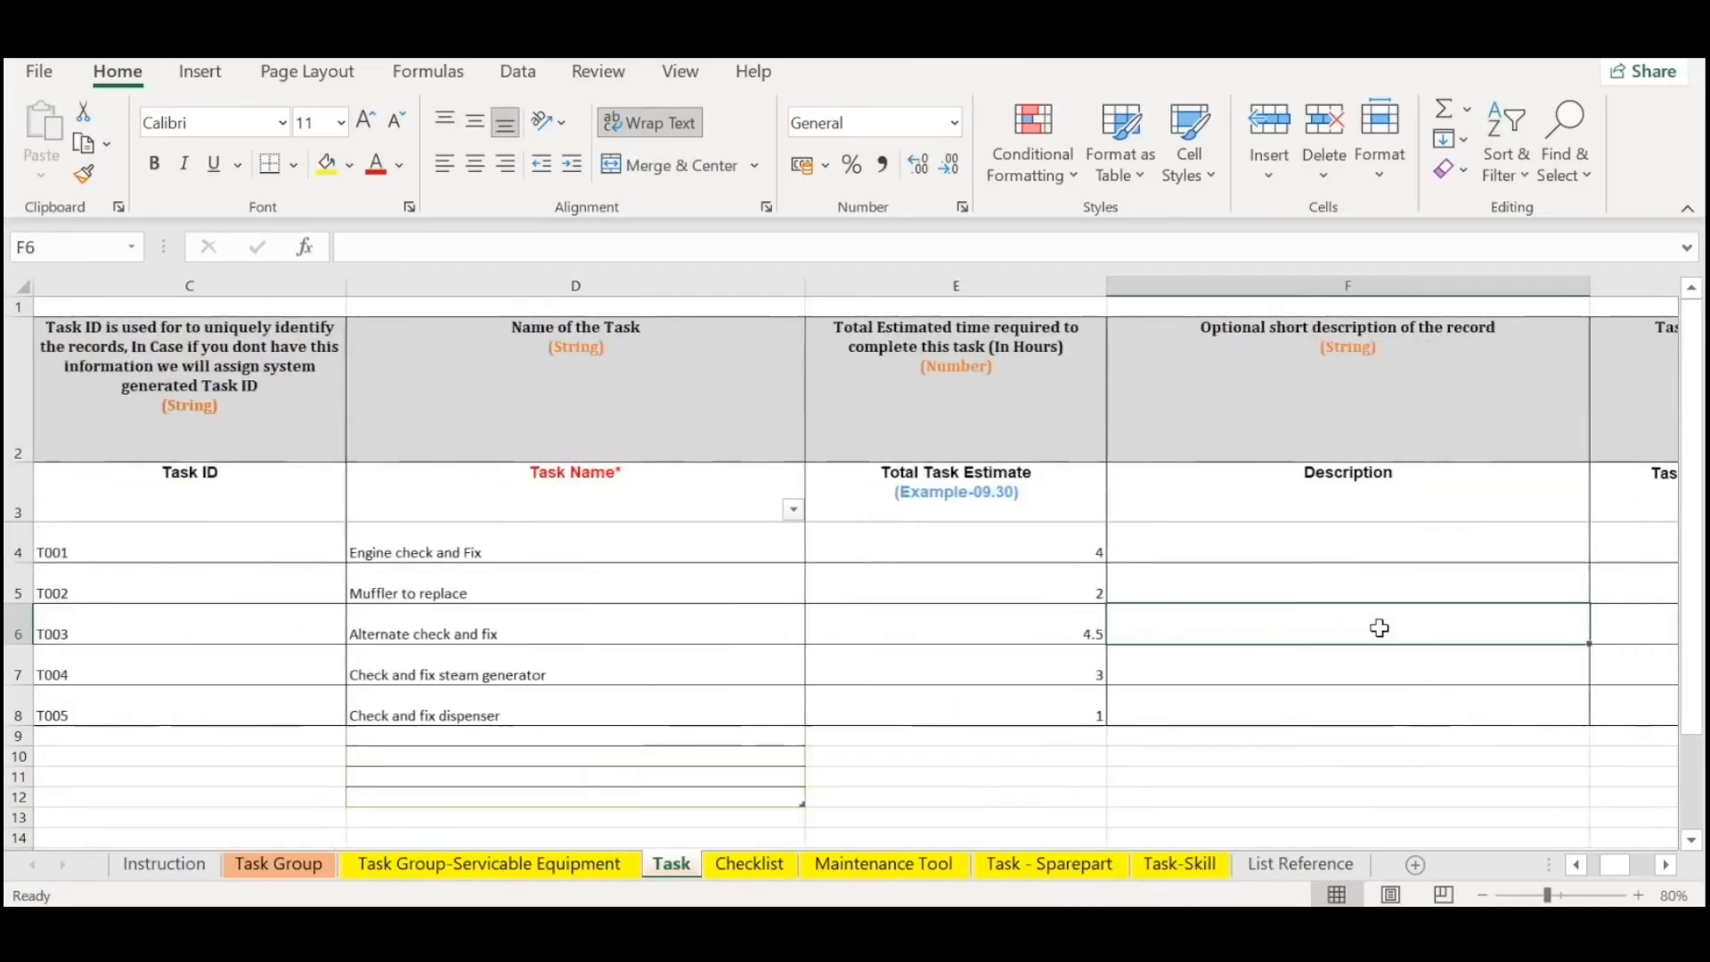
{"action": "key", "text": "Right"}
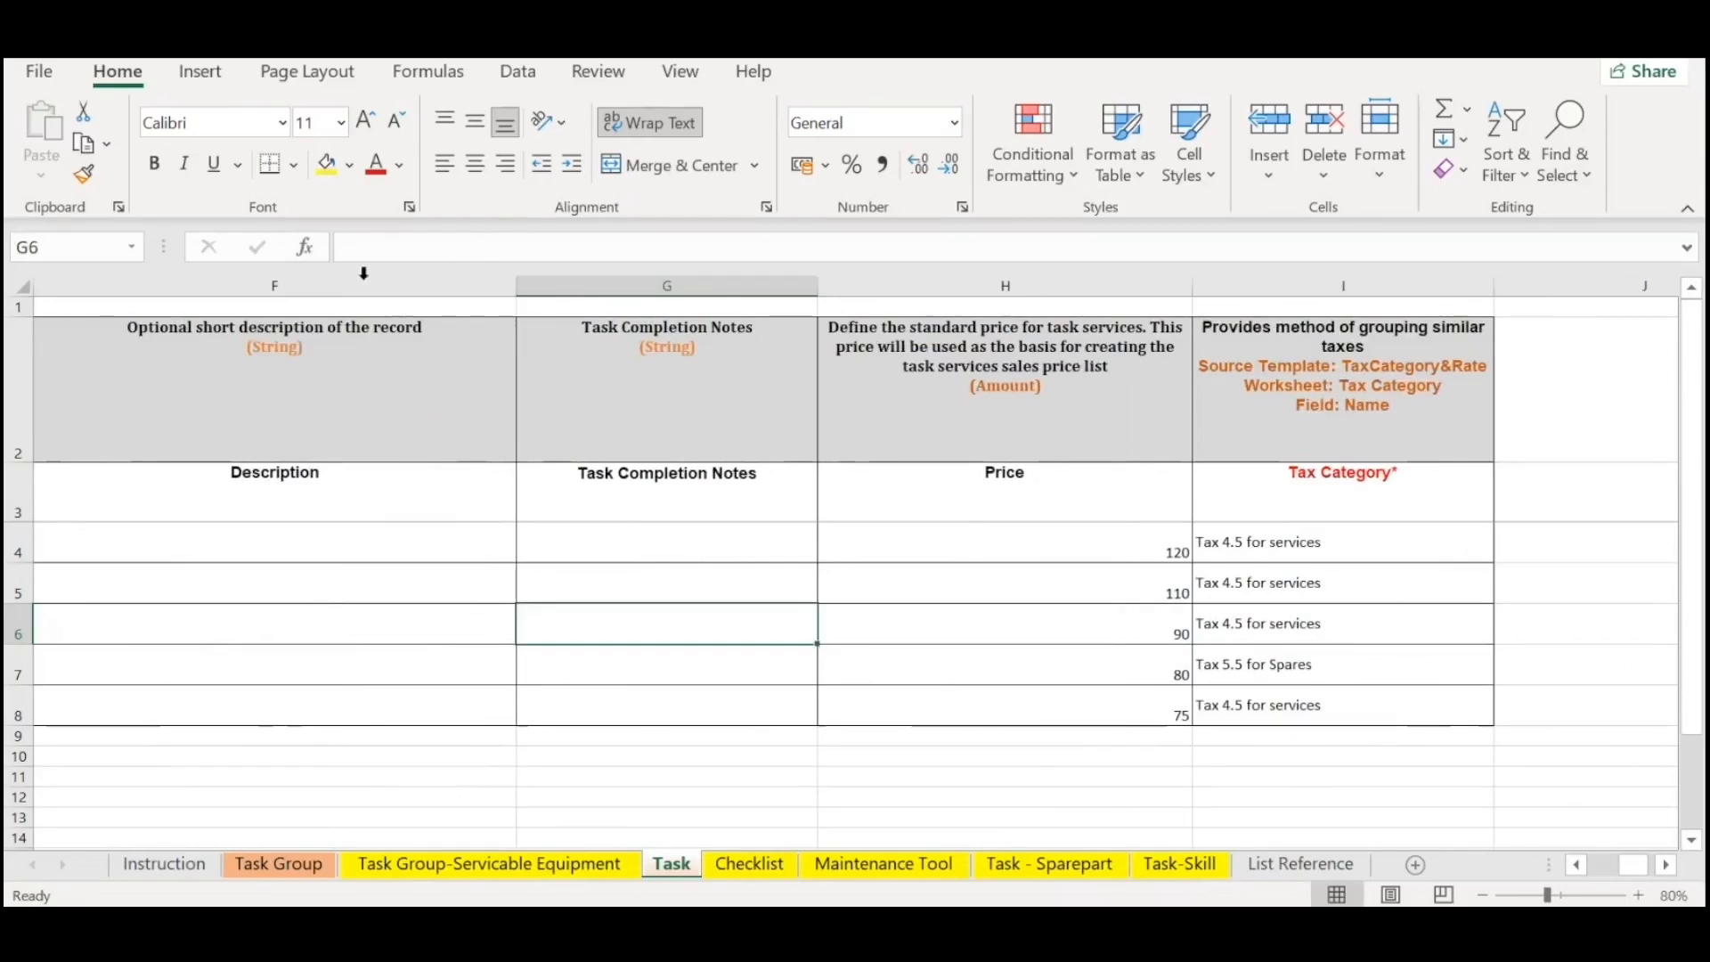
Narrow the Description column on the Task sheet and go to the first price cell, H4.
{"action": "left_click_drag", "start_coordinate": [519, 285], "coordinate": [114, 348]}
{"action": "left_click", "coordinate": [554, 455]}
{"action": "key", "text": "Down"}
{"action": "key", "text": "Down"}
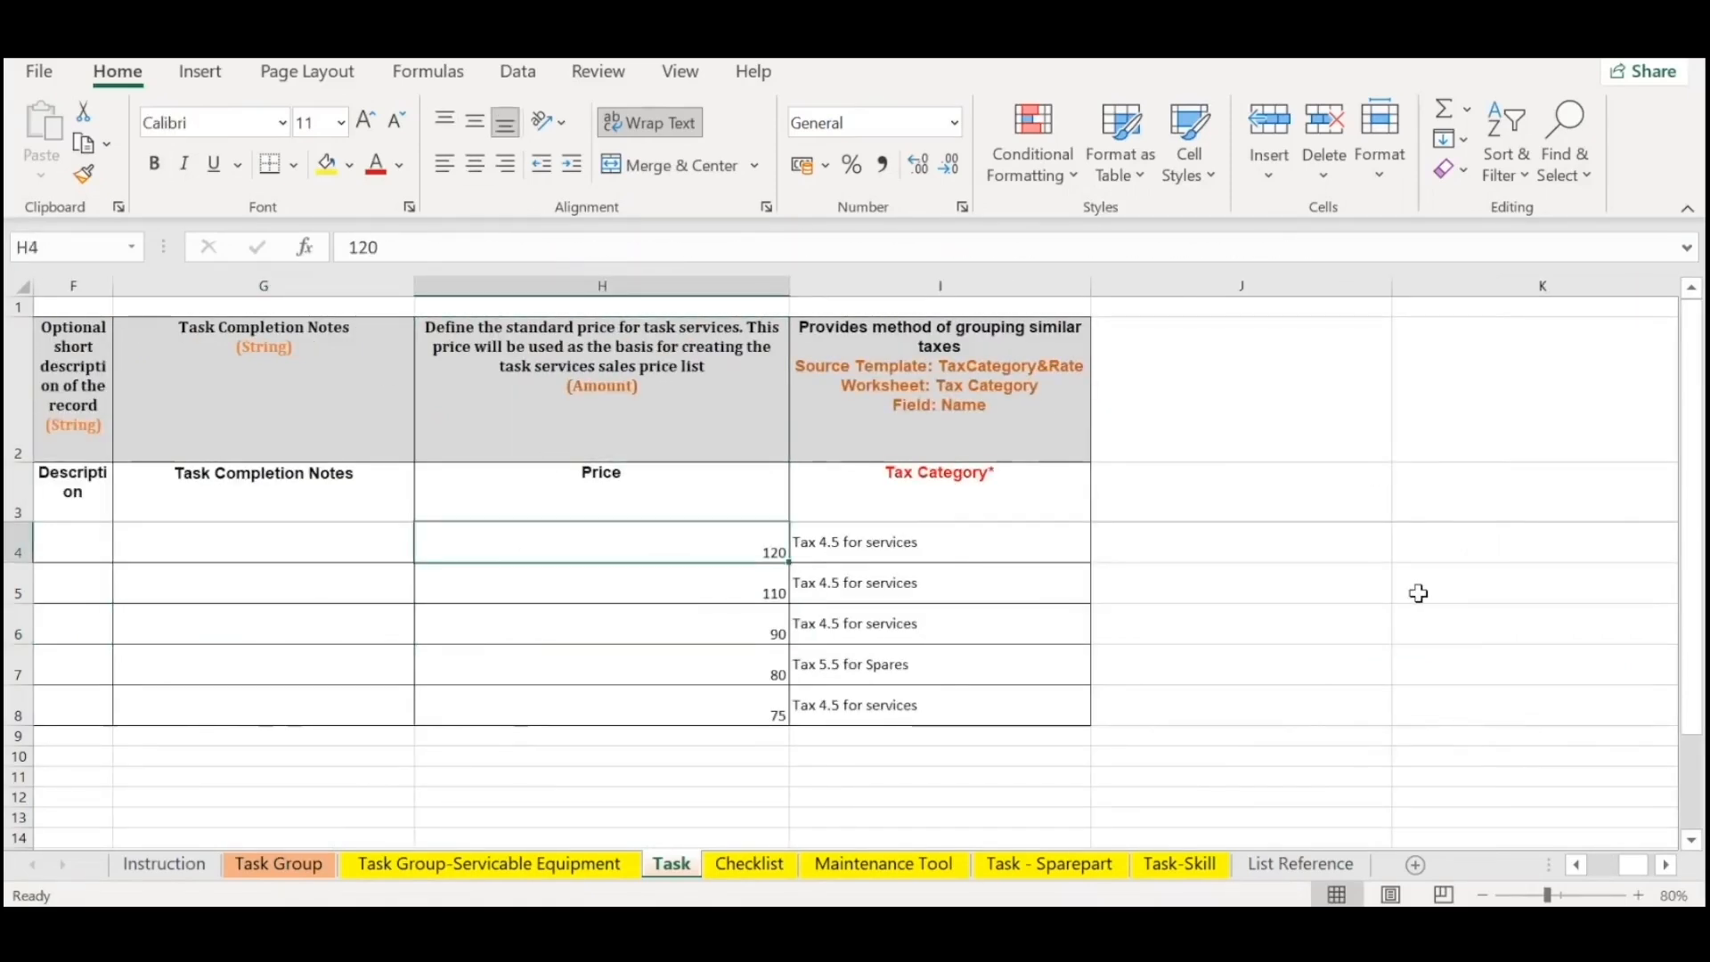
Check the task names, time estimates and Task Completion Notes column against the prices on the Task sheet.
{"action": "key", "text": "Left"}
{"action": "key", "text": "Left"}
{"action": "key", "text": "Left"}
{"action": "key", "text": "Left"}
{"action": "key", "text": "Down"}
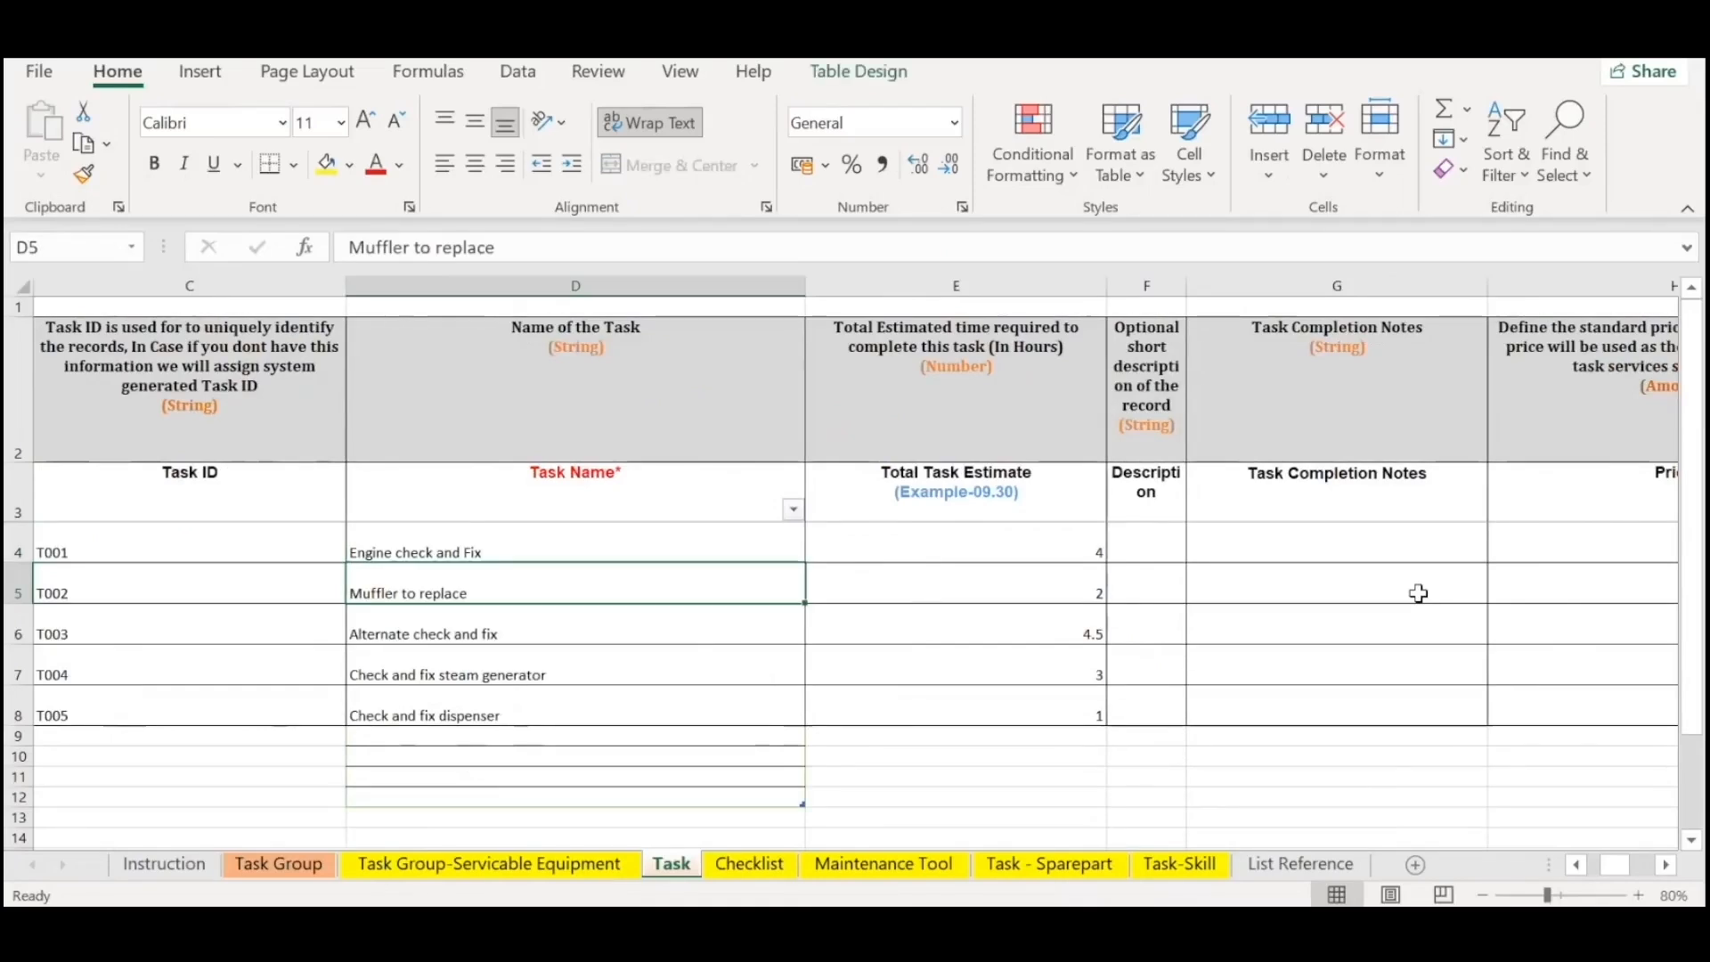
{"action": "key", "text": "Right"}
{"action": "key", "text": "Right"}
{"action": "key", "text": "Right"}
{"action": "key", "text": "Right"}
{"action": "key", "text": "Right"}
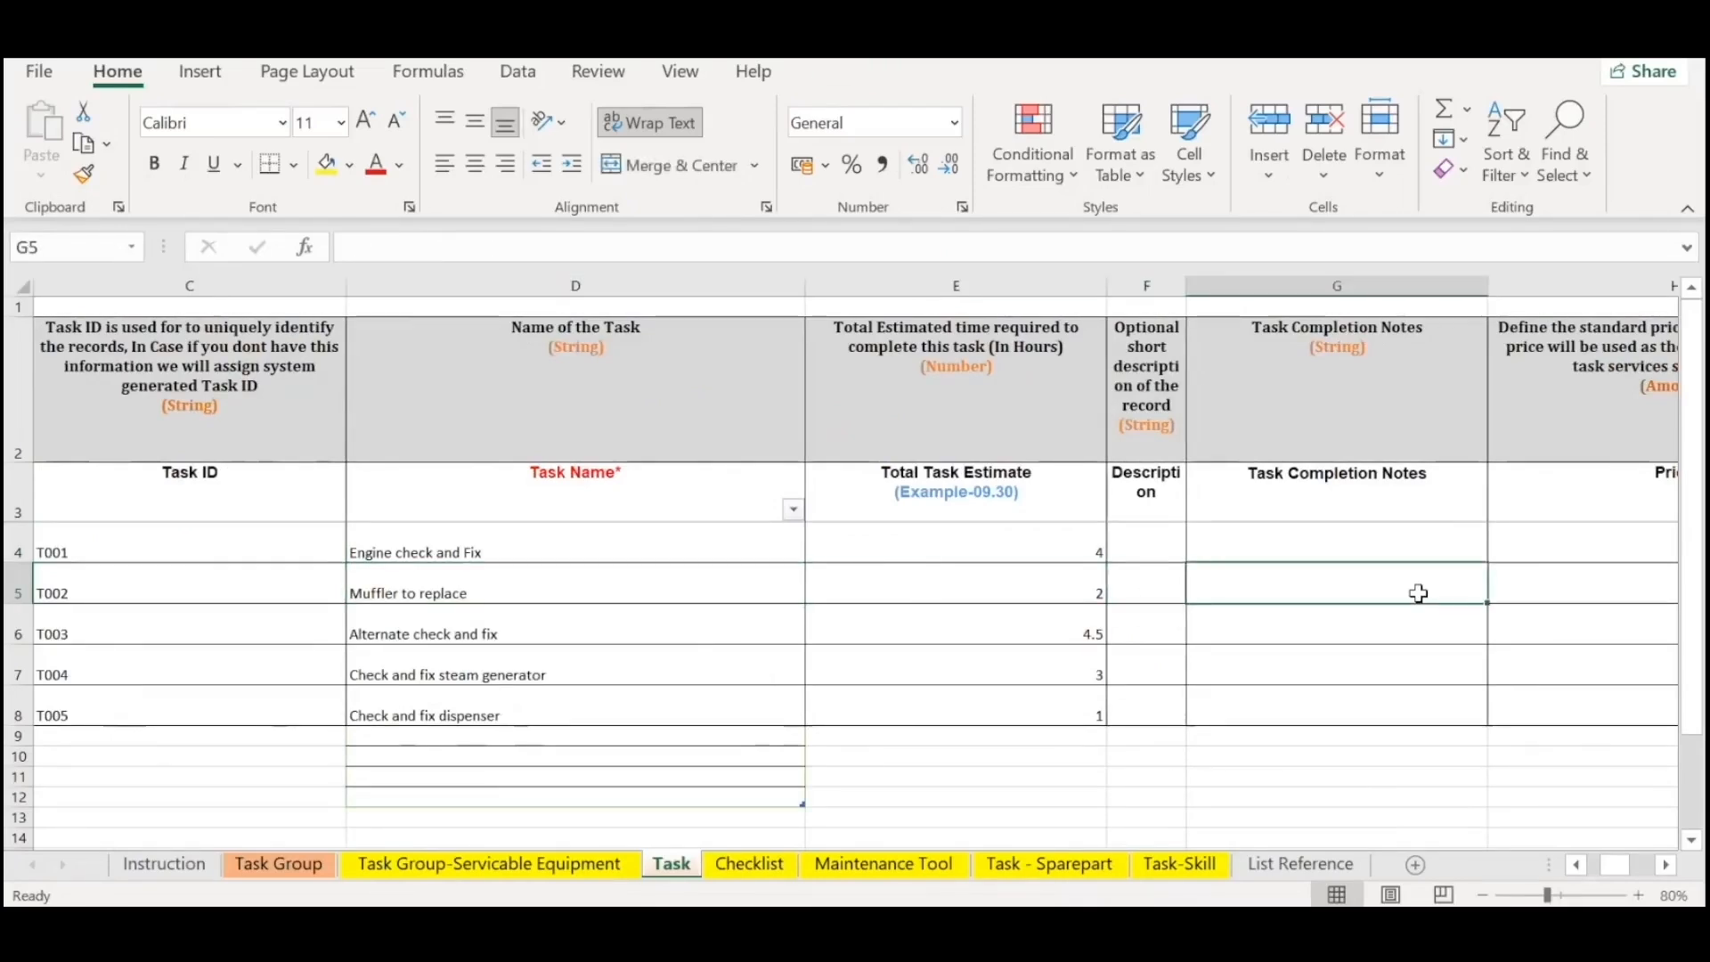
{"action": "key", "text": "Left"}
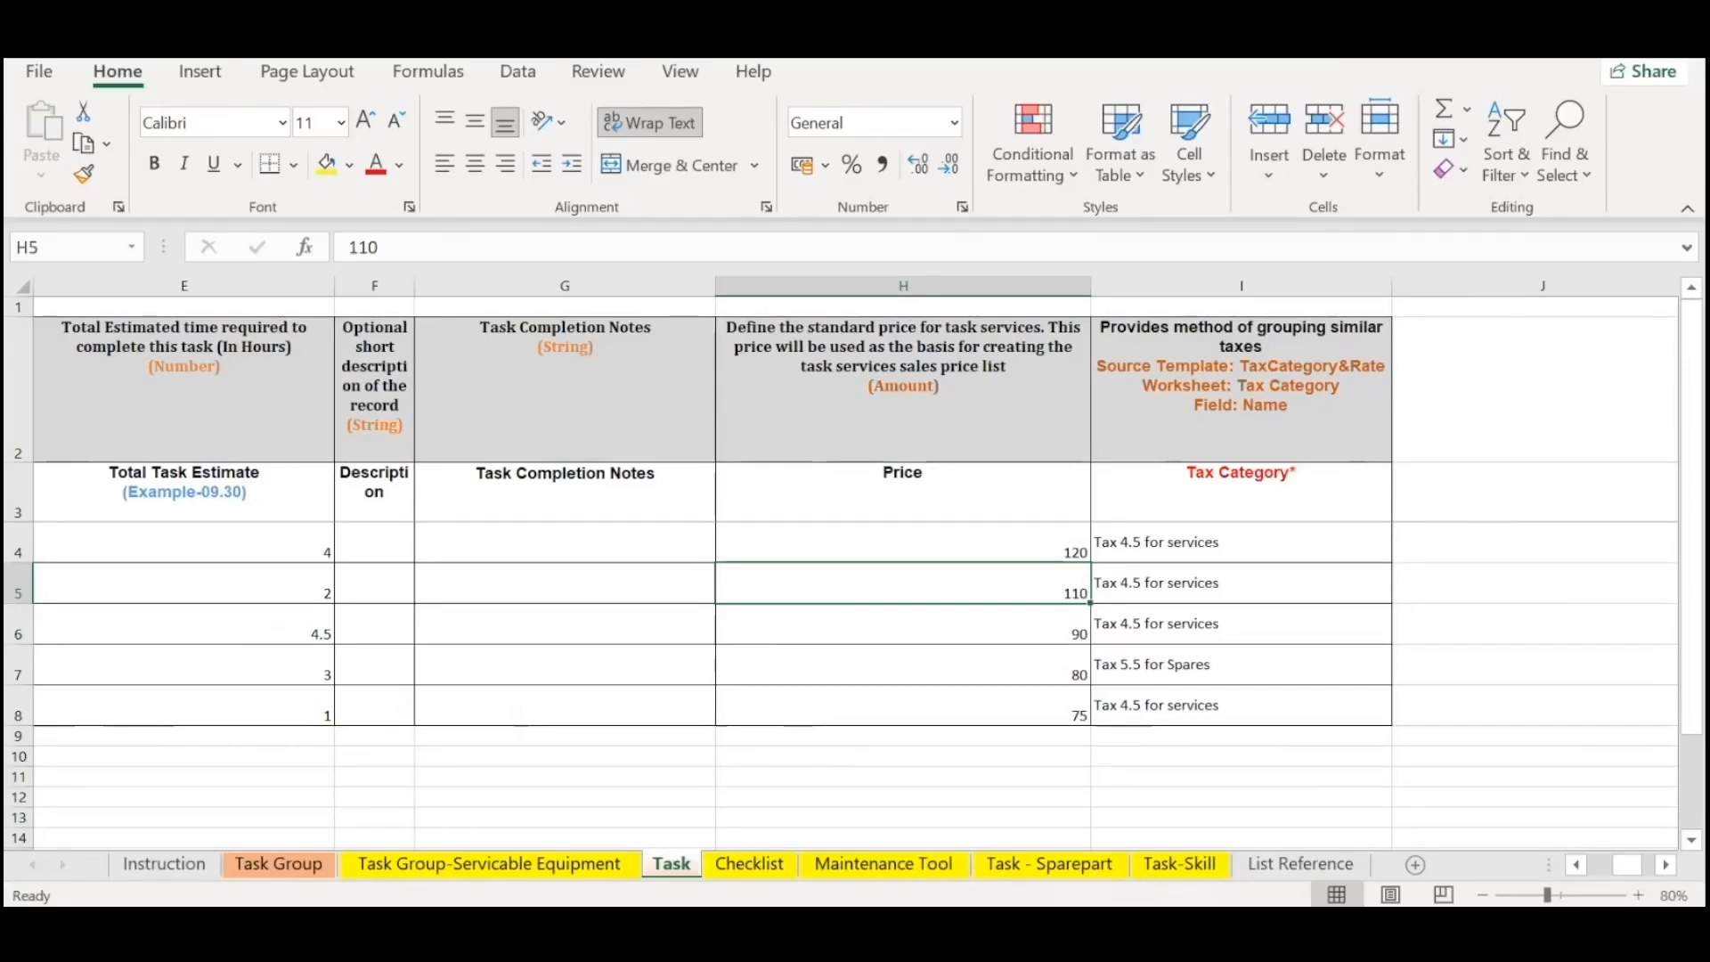
{"action": "key", "text": "Left"}
{"action": "key", "text": "Left"}
{"action": "key", "text": "Left"}
{"action": "key", "text": "Left"}
{"action": "key", "text": "Left"}
{"action": "key", "text": "Up"}
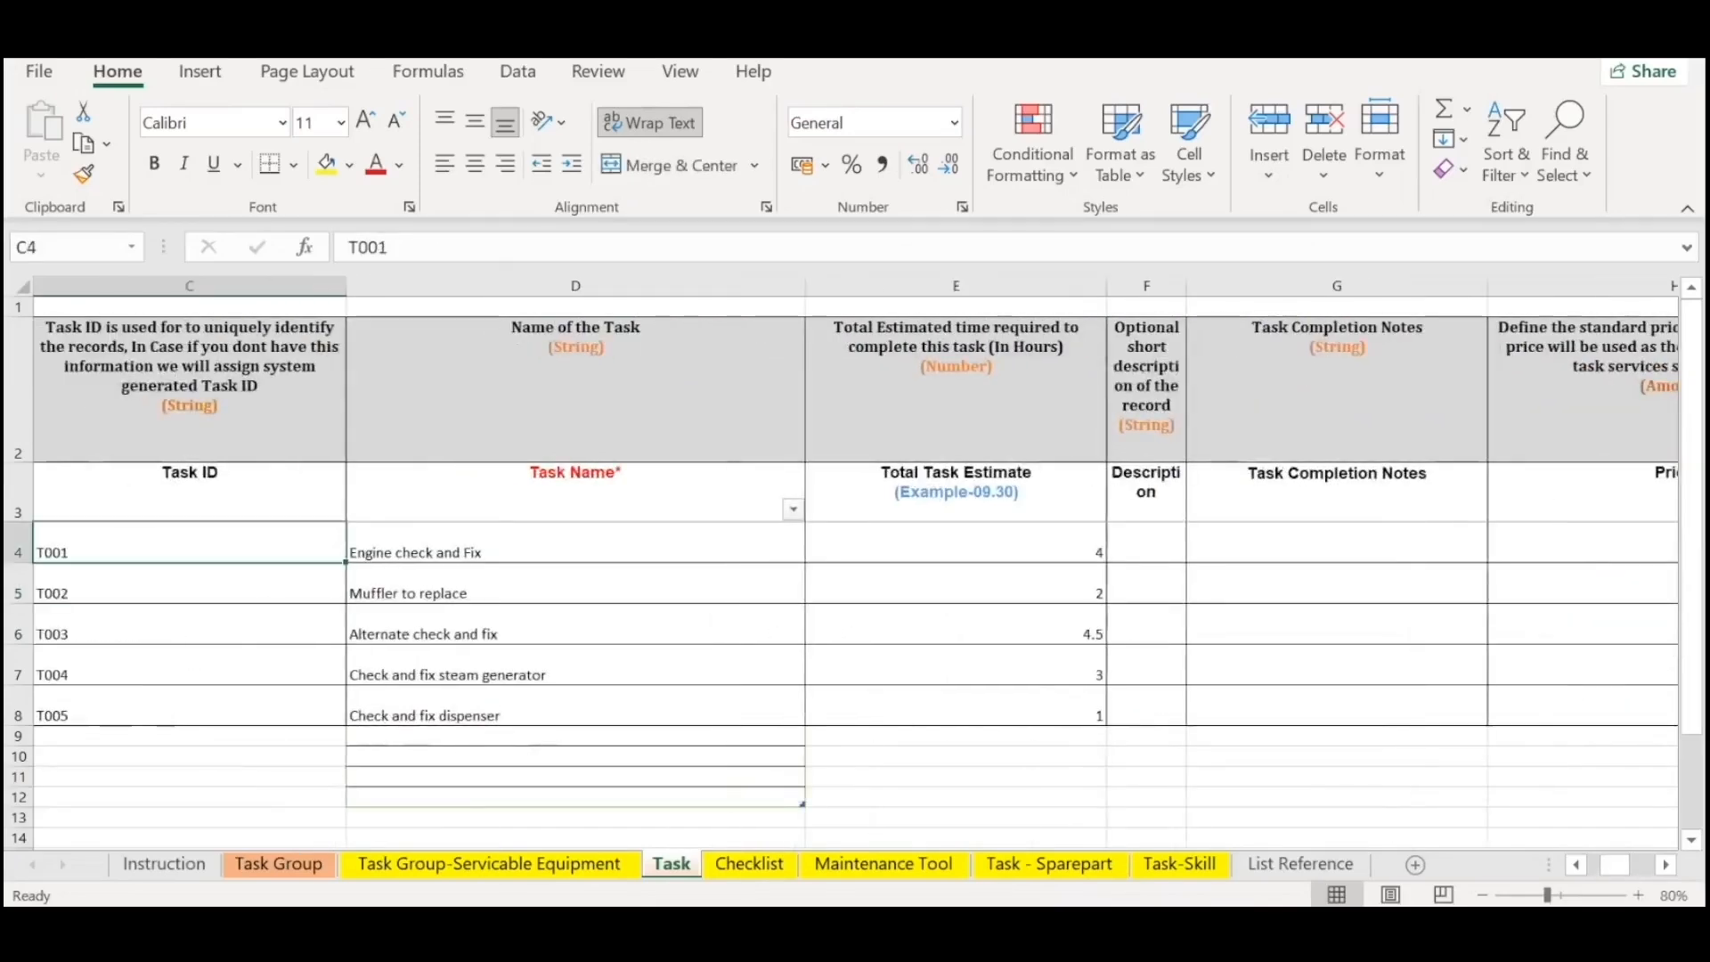
Highlight the task names in D4:D8 to review the complete task list.
{"action": "key", "text": "Right"}
{"action": "key", "text": "Down"}
{"action": "key", "text": "Up"}
{"action": "key", "text": "shift+Down"}
{"action": "key", "text": "shift+Down"}
{"action": "key", "text": "shift+Down"}
{"action": "key", "text": "shift+Down"}
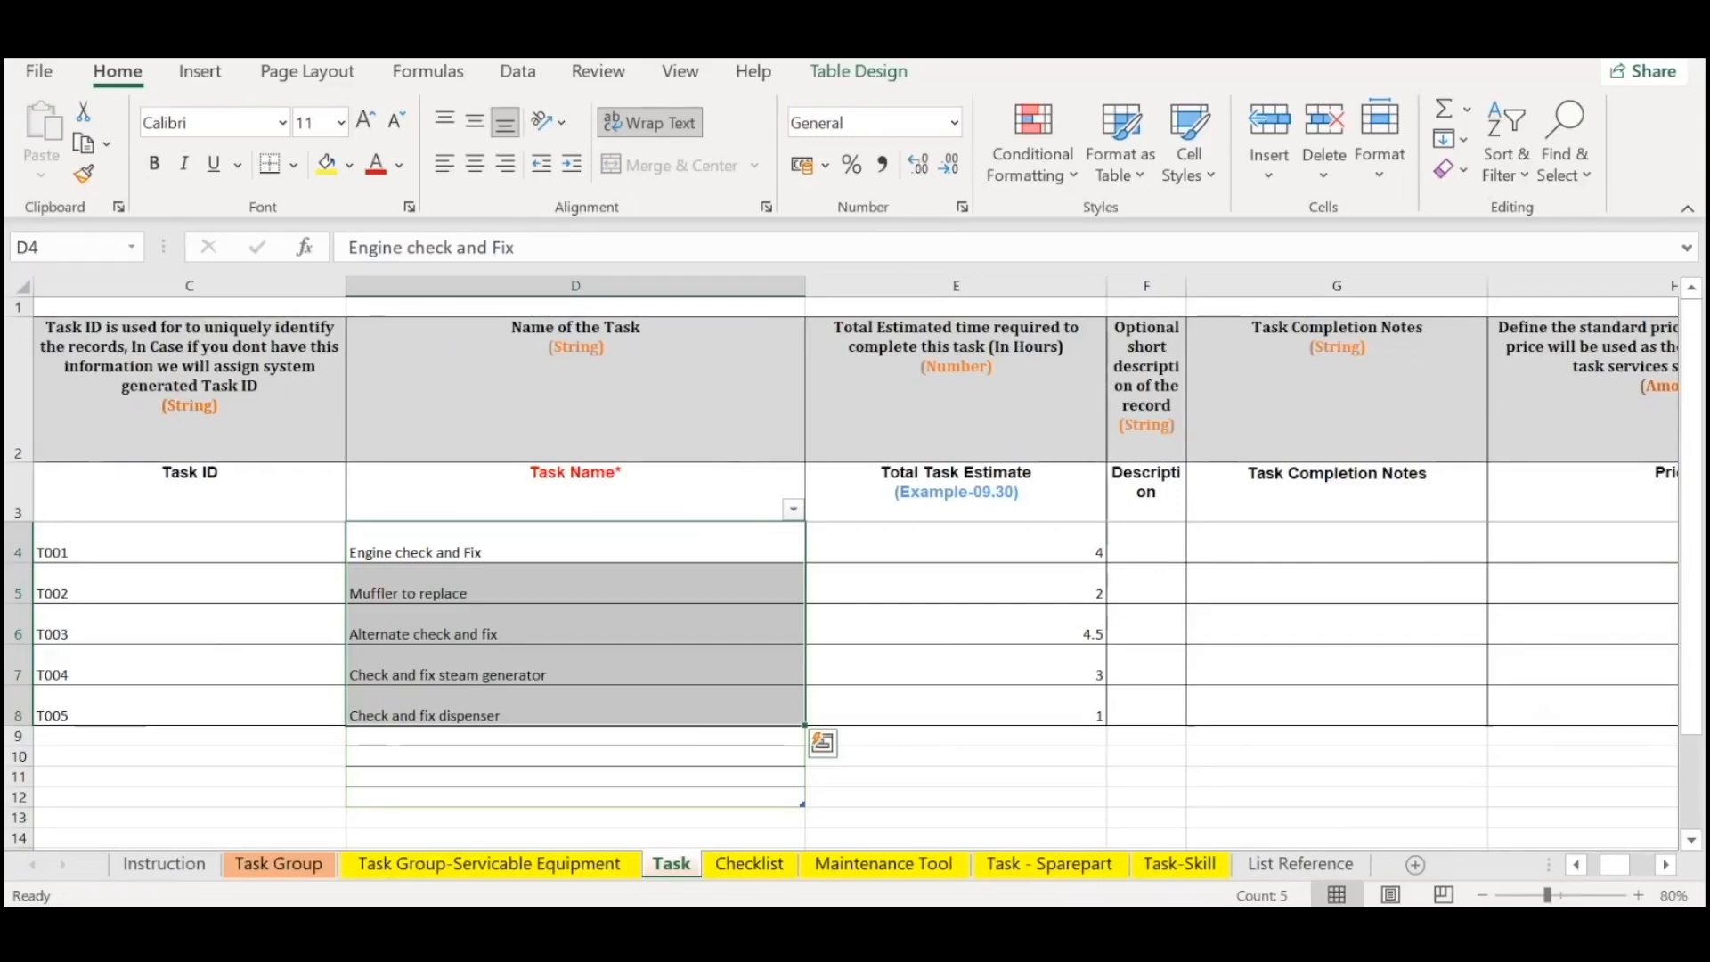
Highlight the prices and tax categories in H4:I8 to review them for all tasks.
{"action": "key", "text": "Right"}
{"action": "key", "text": "Right"}
{"action": "key", "text": "Right"}
{"action": "key", "text": "Right"}
{"action": "key", "text": "Right"}
{"action": "key", "text": "Left"}
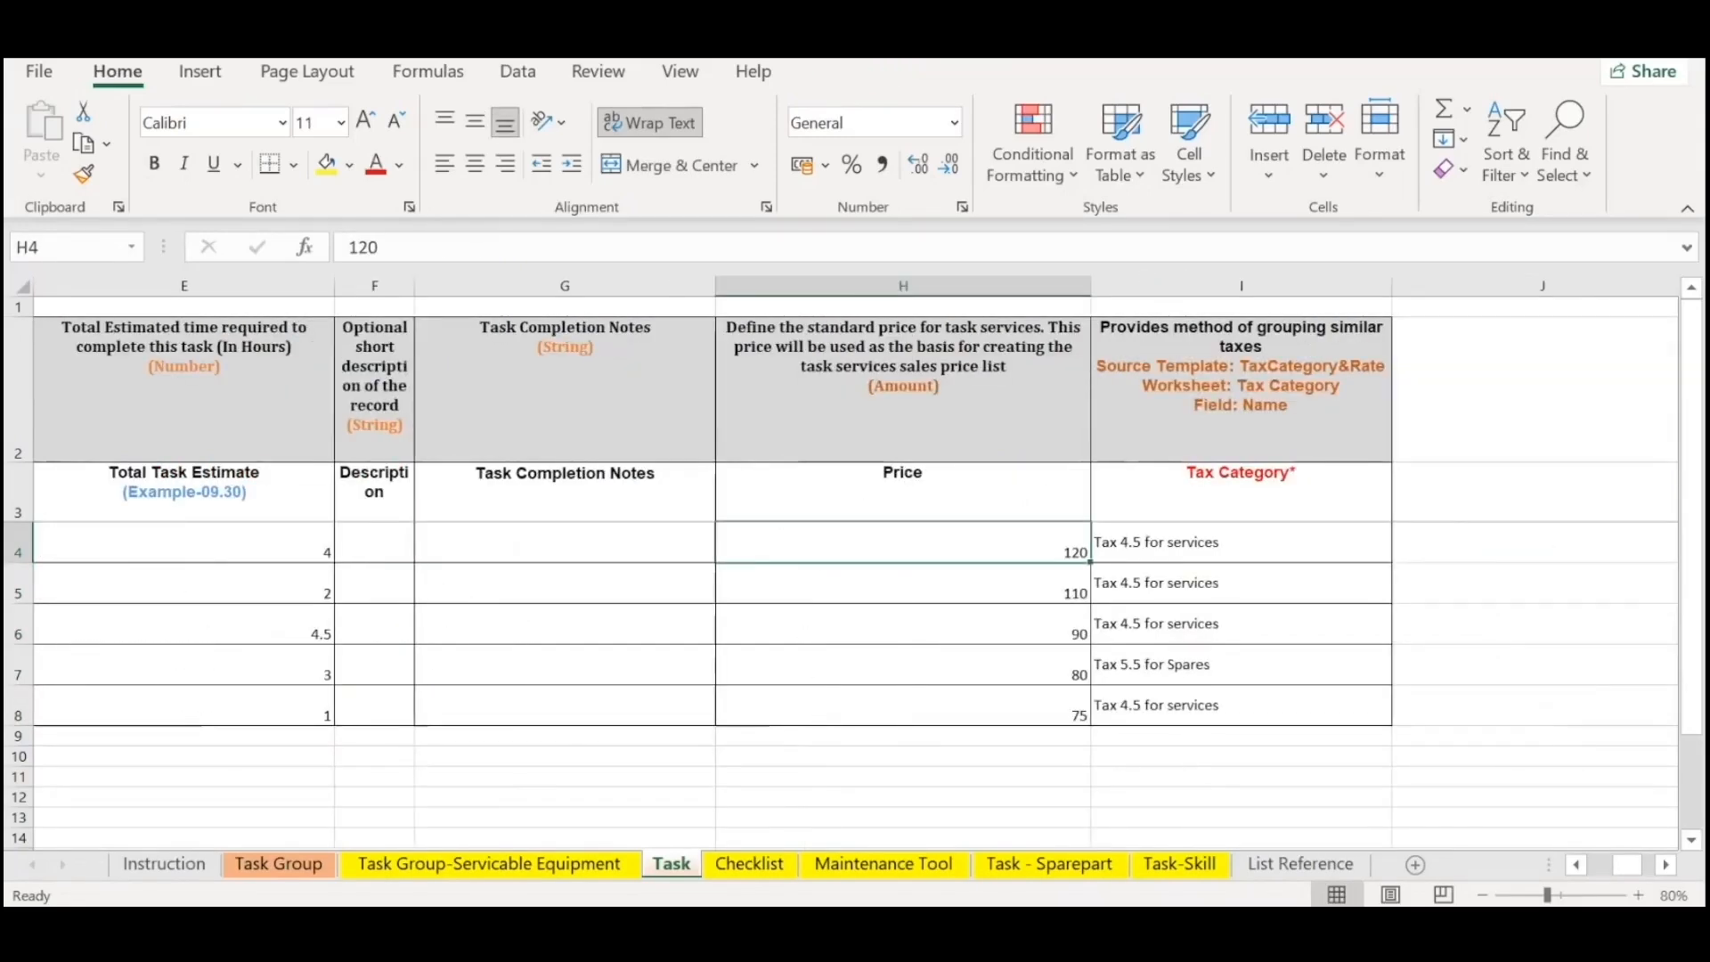
{"action": "key", "text": "shift+Down"}
{"action": "key", "text": "shift+Down"}
{"action": "key", "text": "shift+Down"}
{"action": "key", "text": "shift+Down"}
{"action": "key", "text": "shift+Right"}
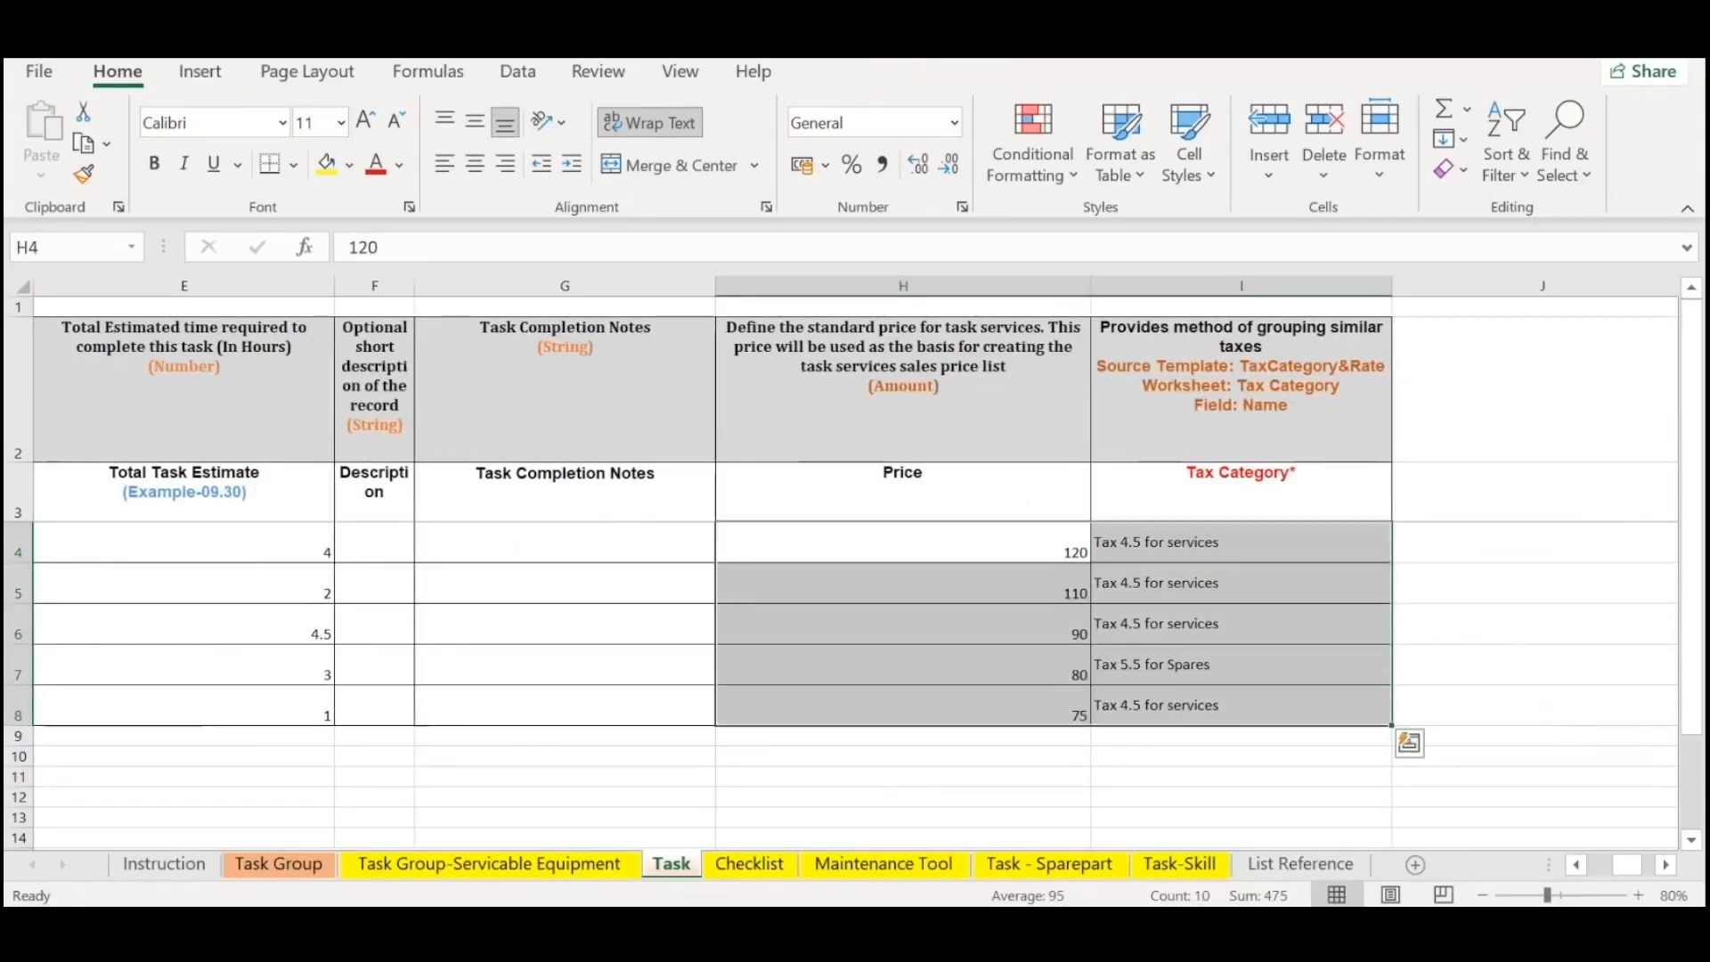
Highlight the tax categories on the Task sheet from I4 downward to review them against the prices.
{"action": "left_click", "coordinate": [1214, 698]}
{"action": "left_click_drag", "start_coordinate": [1265, 540], "coordinate": [1267, 708]}
{"action": "key", "text": "shift+Up"}
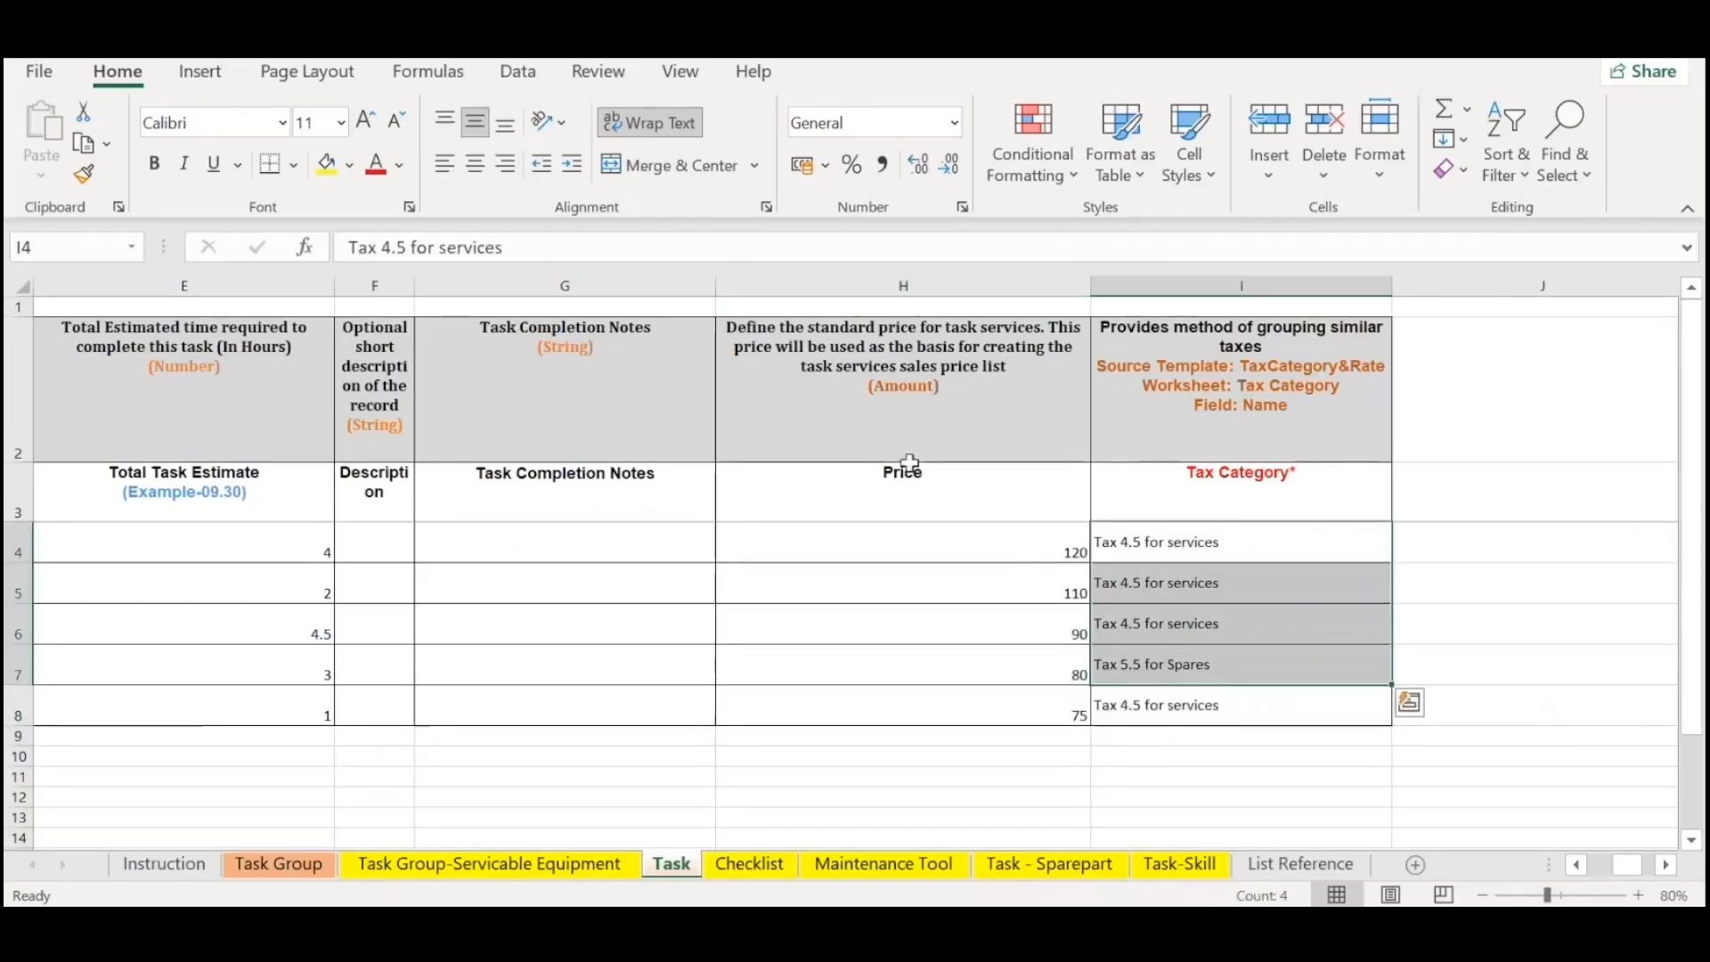
{"action": "left_click", "coordinate": [948, 672]}
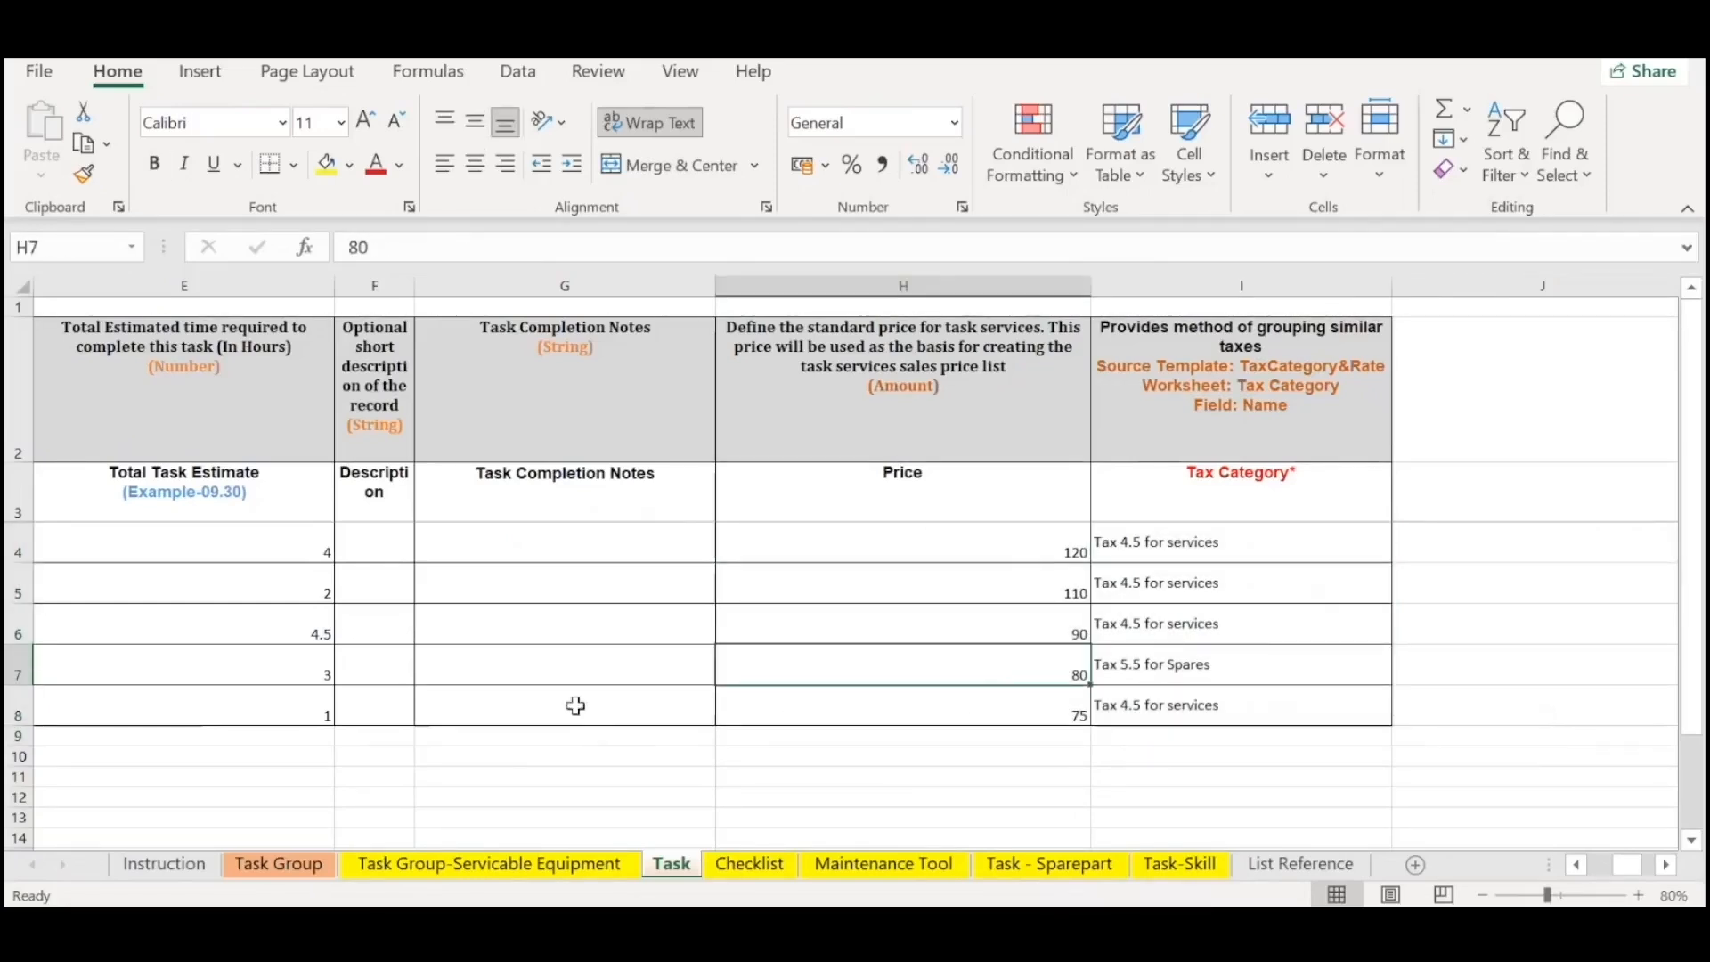
Switch to the Checklist sheet and zoom out to 80% to fit all its columns.
{"action": "left_click", "coordinate": [749, 864]}
{"action": "left_click", "coordinate": [892, 588]}
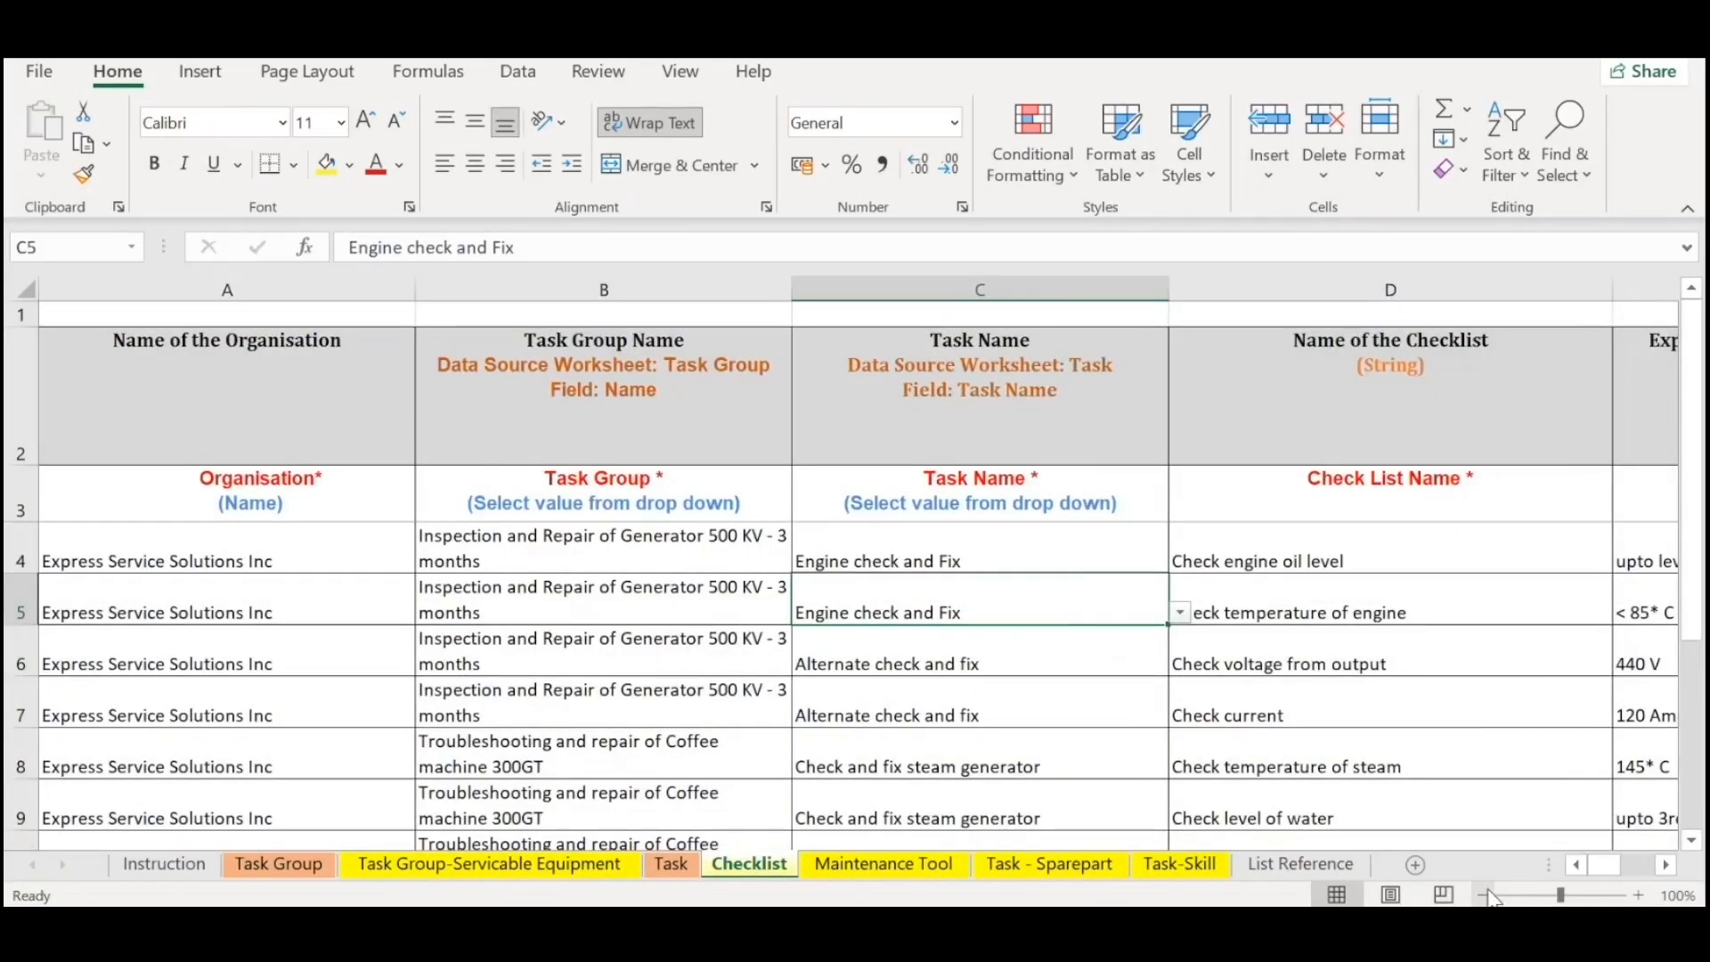
{"action": "left_click", "coordinate": [1484, 895]}
{"action": "left_click", "coordinate": [1484, 895]}
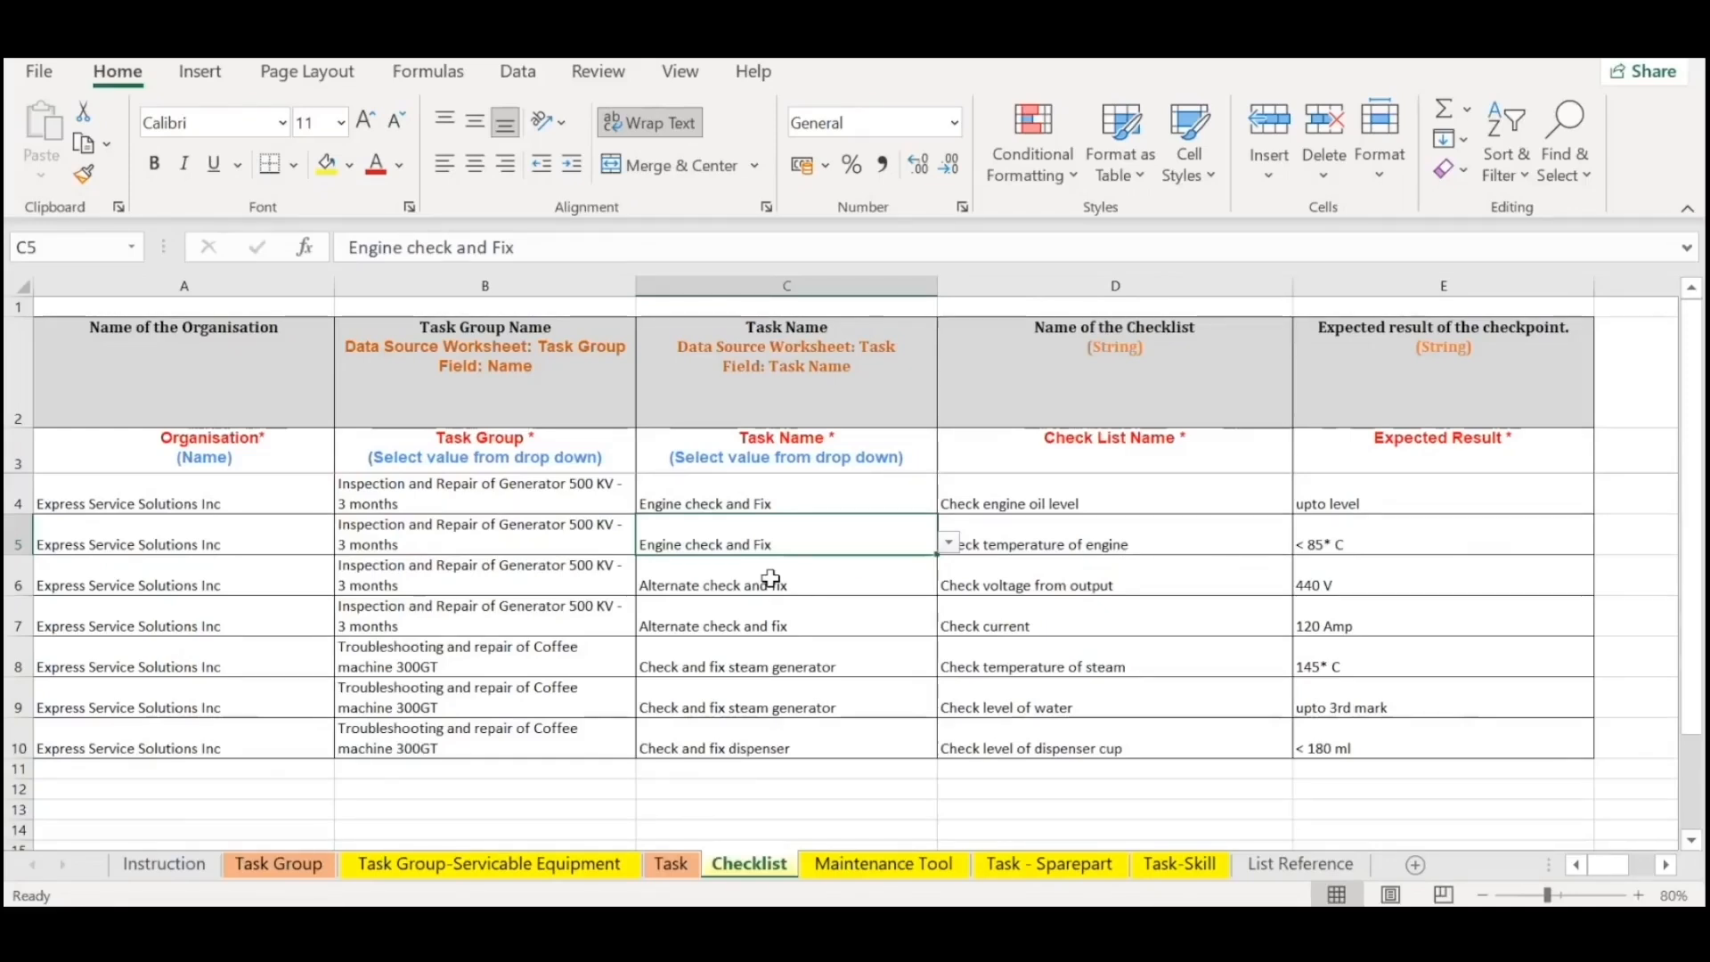
Review the organisation in row 4 of the Checklist sheet and the selectable options for its task group and task name.
{"action": "left_click", "coordinate": [257, 491]}
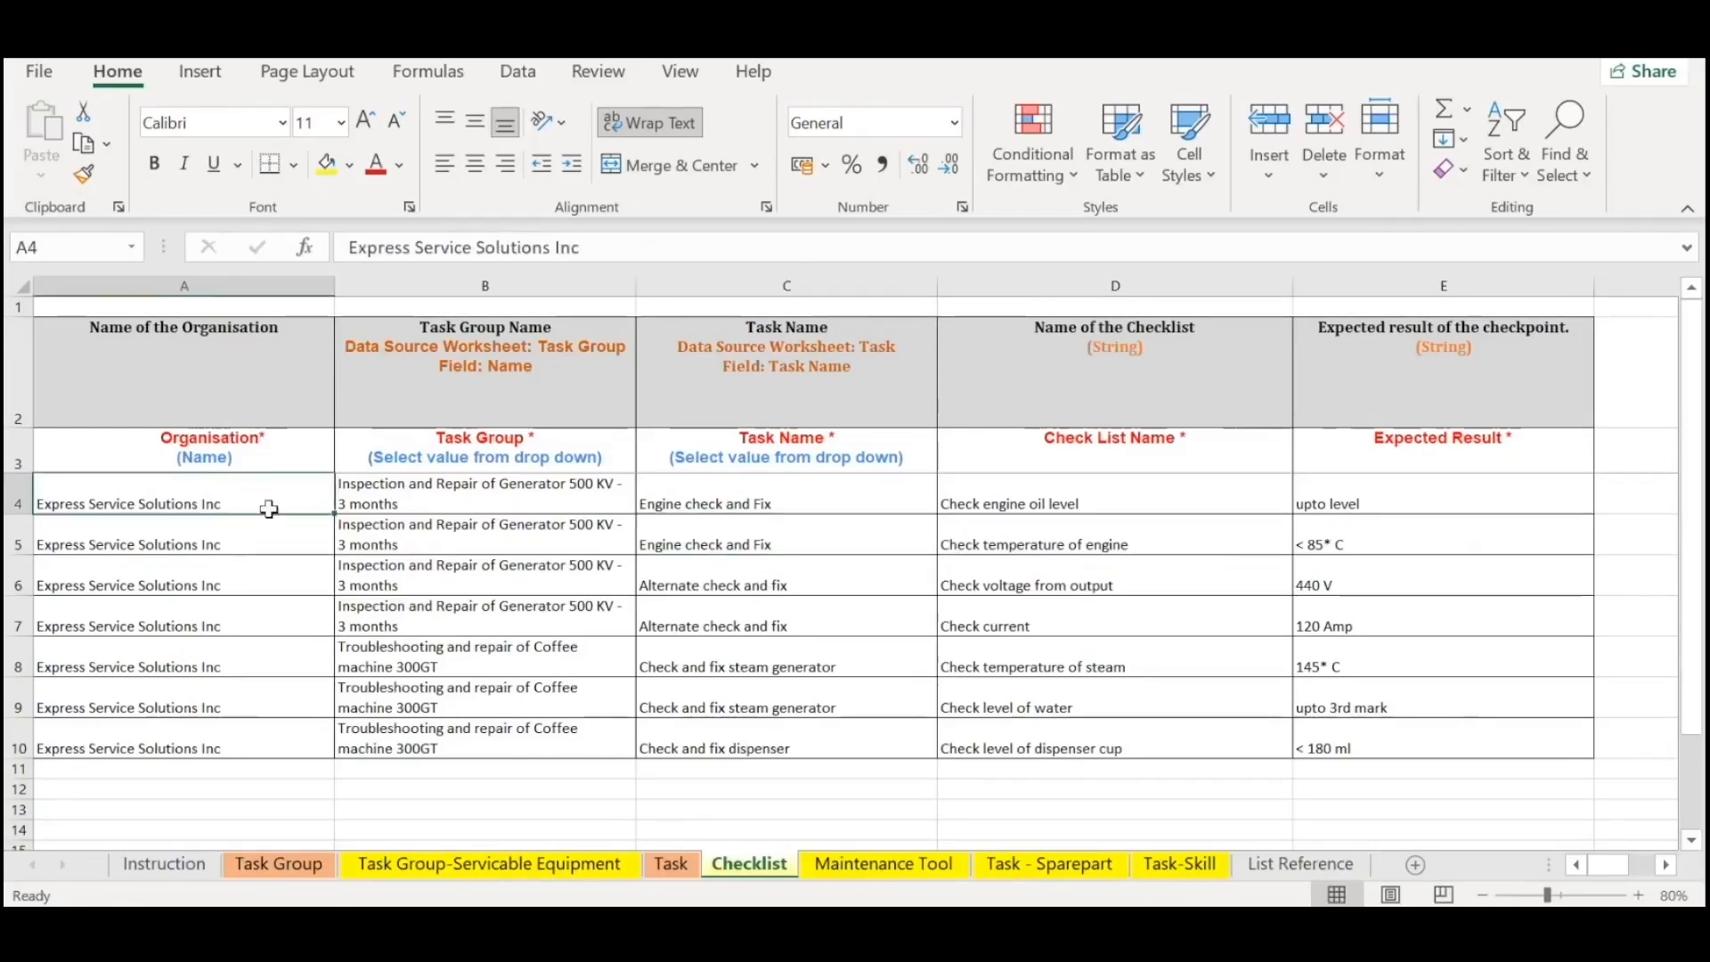
{"action": "left_click", "coordinate": [445, 486]}
{"action": "left_click", "coordinate": [647, 501]}
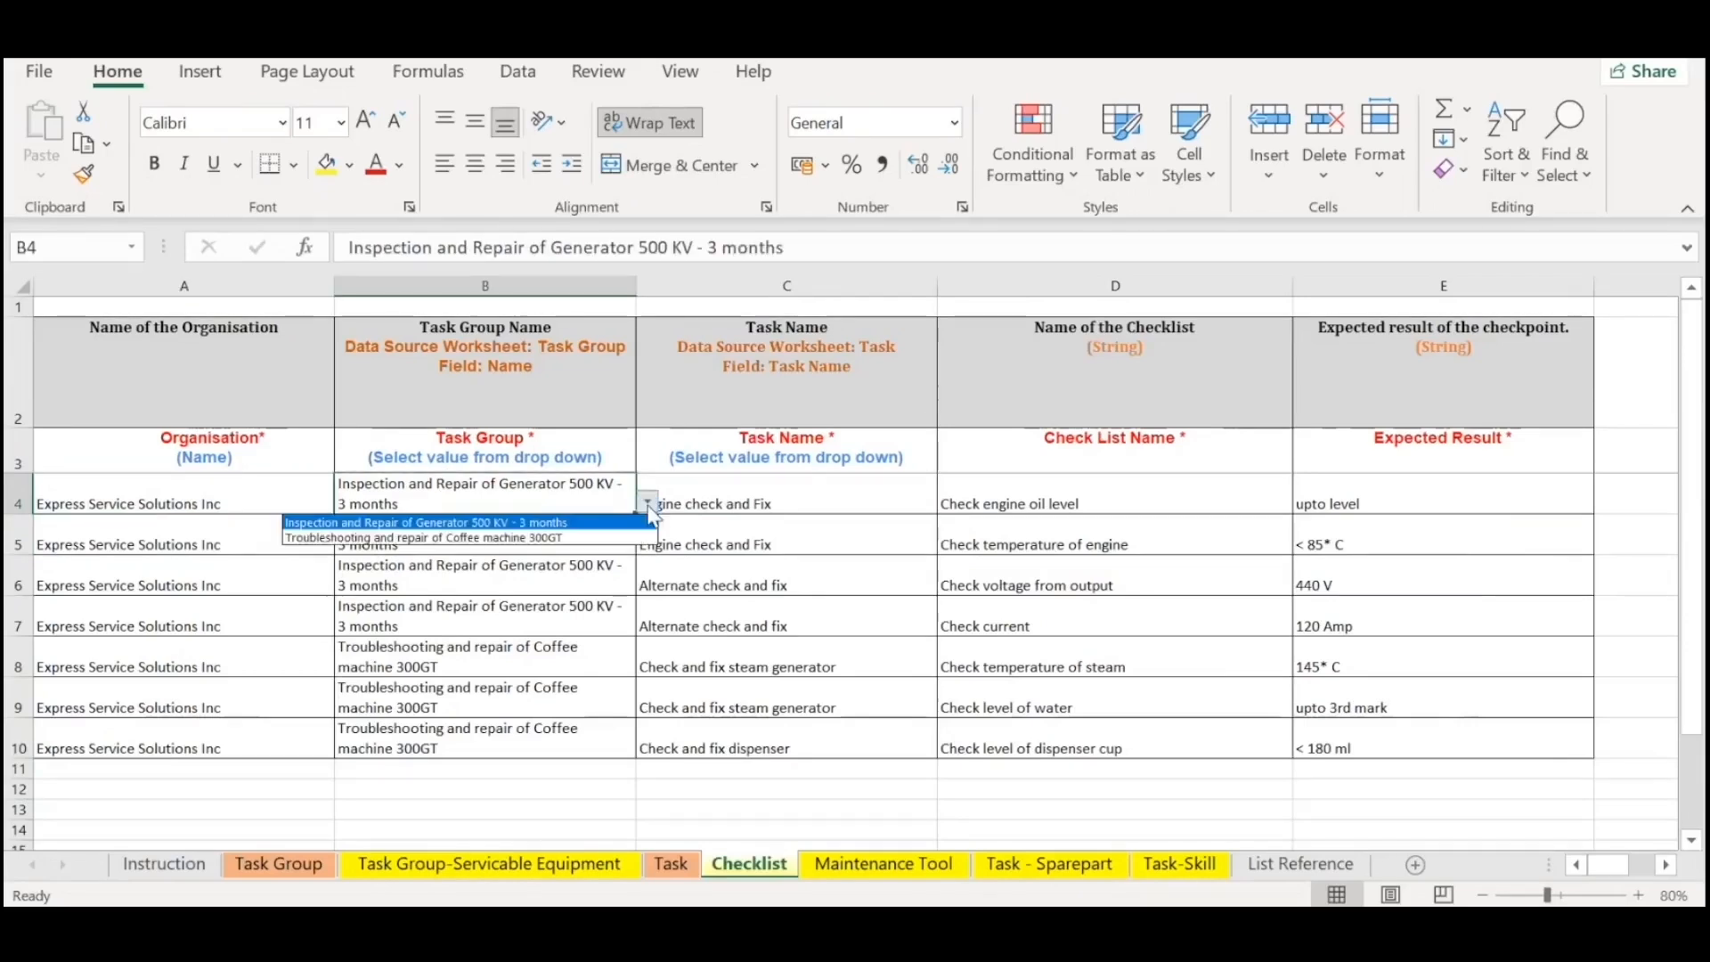
{"action": "left_click", "coordinate": [815, 486]}
{"action": "left_click", "coordinate": [897, 501]}
{"action": "left_click", "coordinate": [948, 501]}
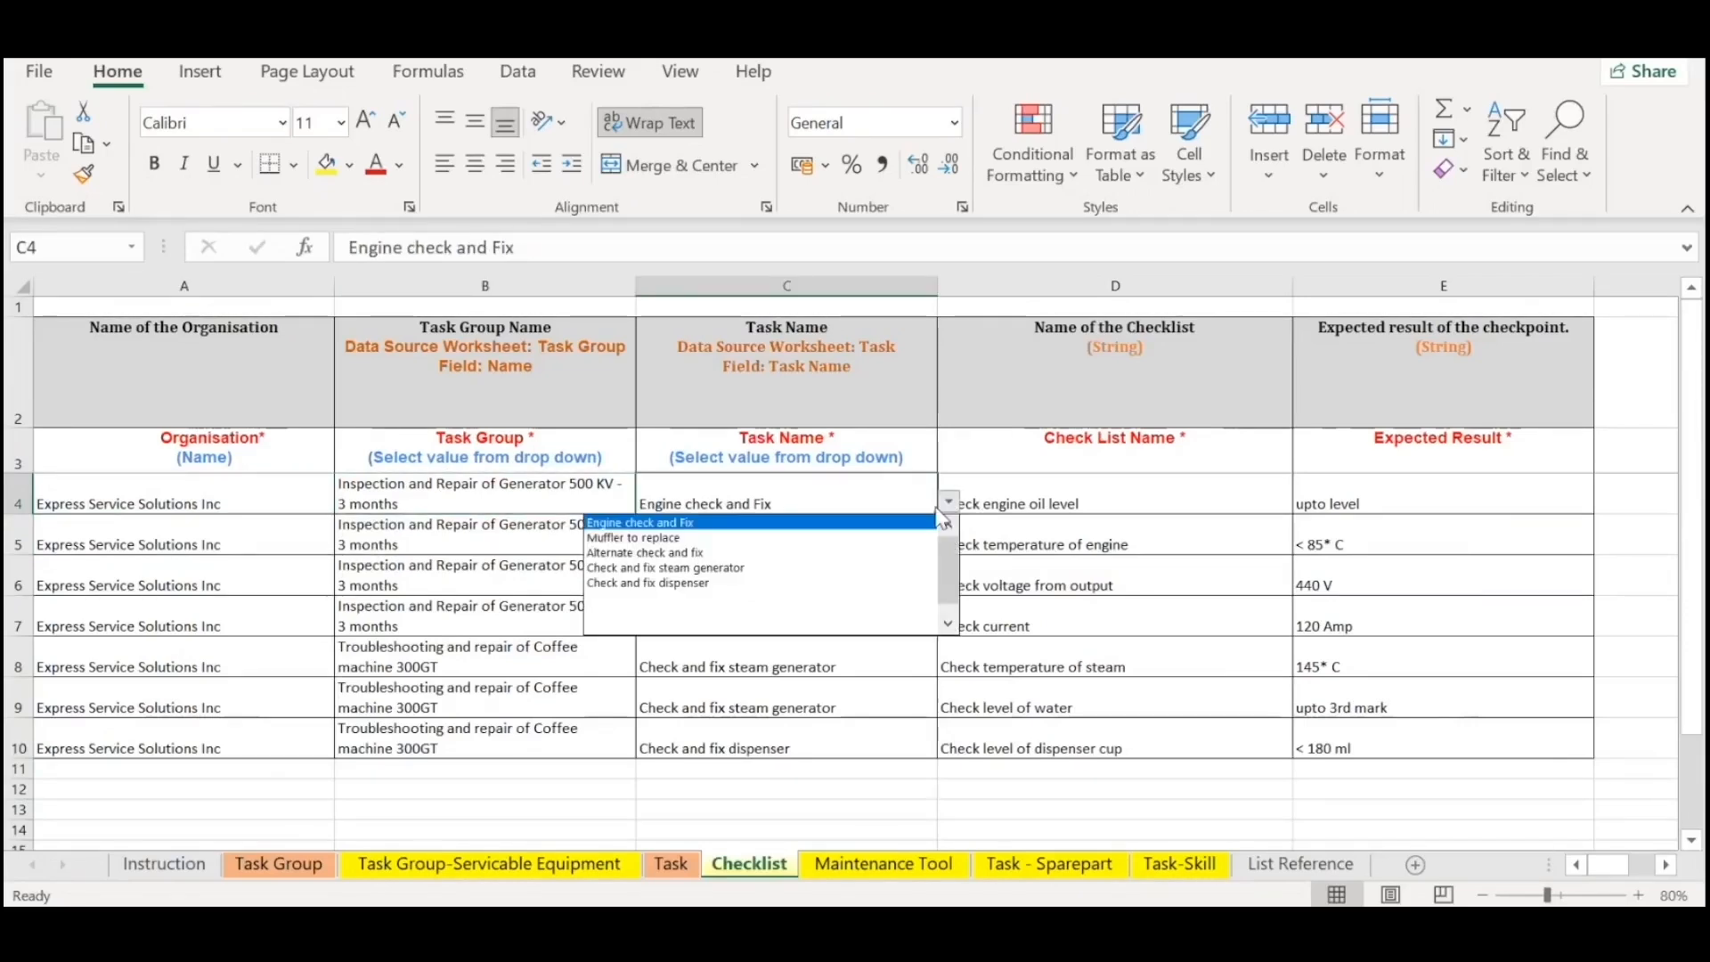
{"action": "left_click", "coordinate": [259, 501]}
{"action": "left_click_drag", "start_coordinate": [523, 483], "coordinate": [752, 500]}
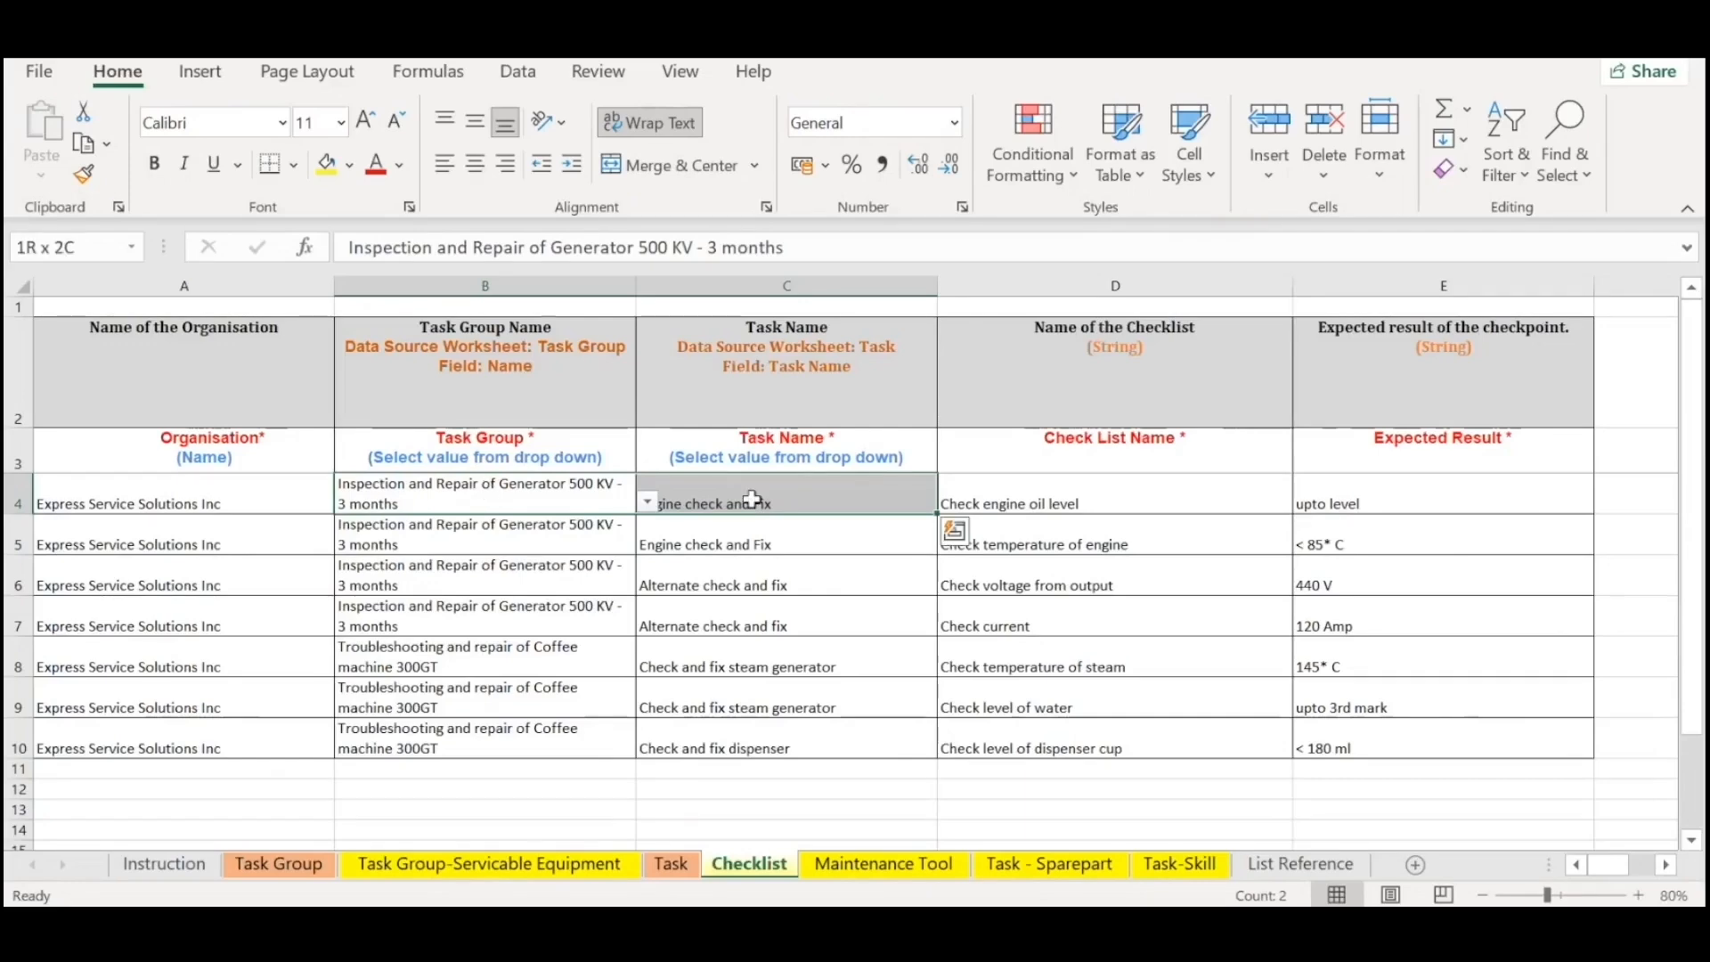
Set the task name in C4 of the Checklist sheet to Check and fix dispenser and compare it with its task group.
{"action": "left_click", "coordinate": [752, 499]}
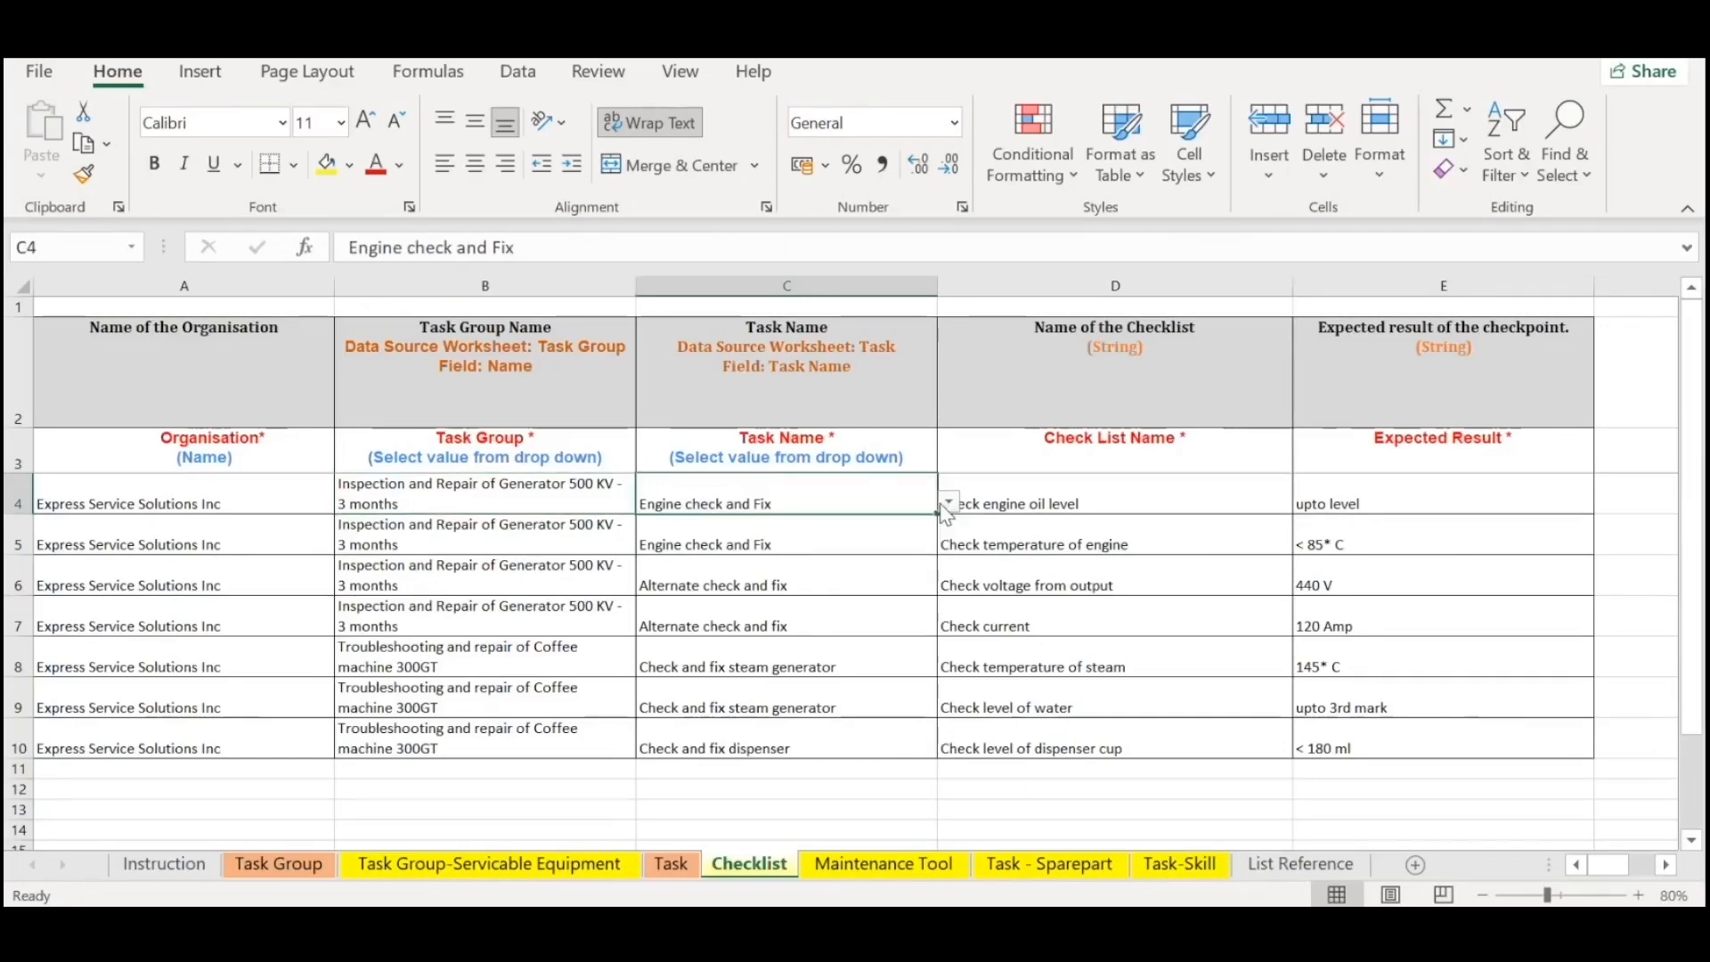
{"action": "left_click", "coordinate": [949, 502]}
{"action": "left_click", "coordinate": [869, 583]}
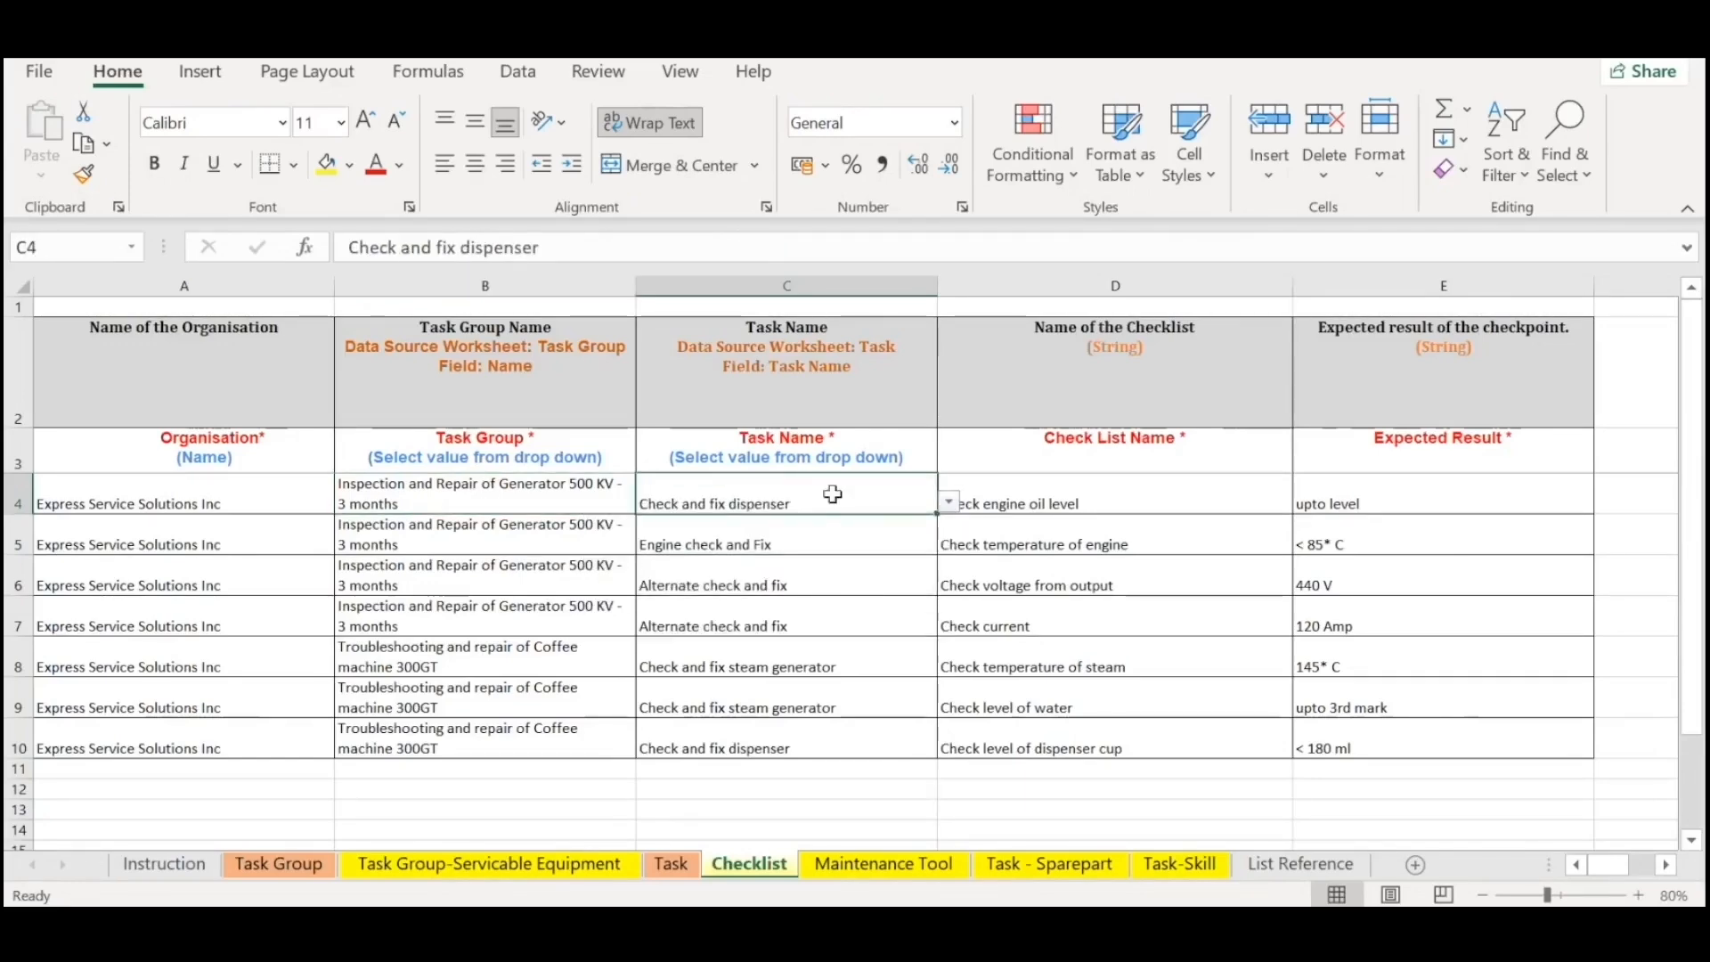
{"action": "left_click_drag", "start_coordinate": [775, 499], "coordinate": [532, 493]}
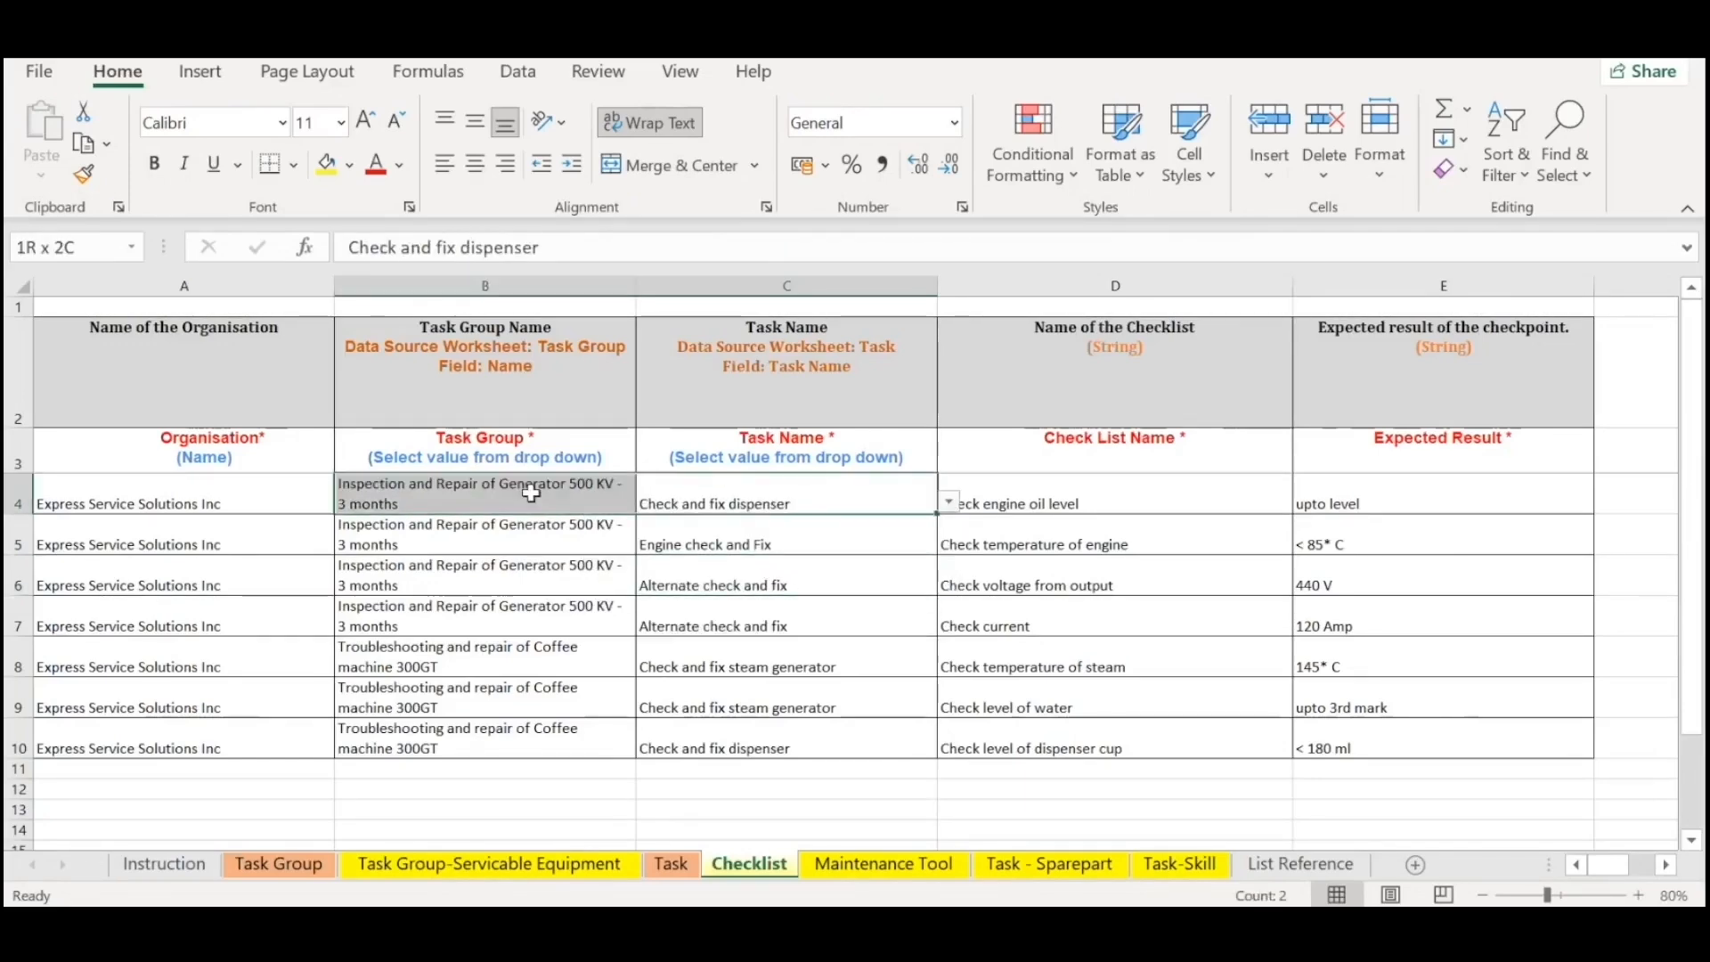
{"action": "left_click", "coordinate": [839, 500]}
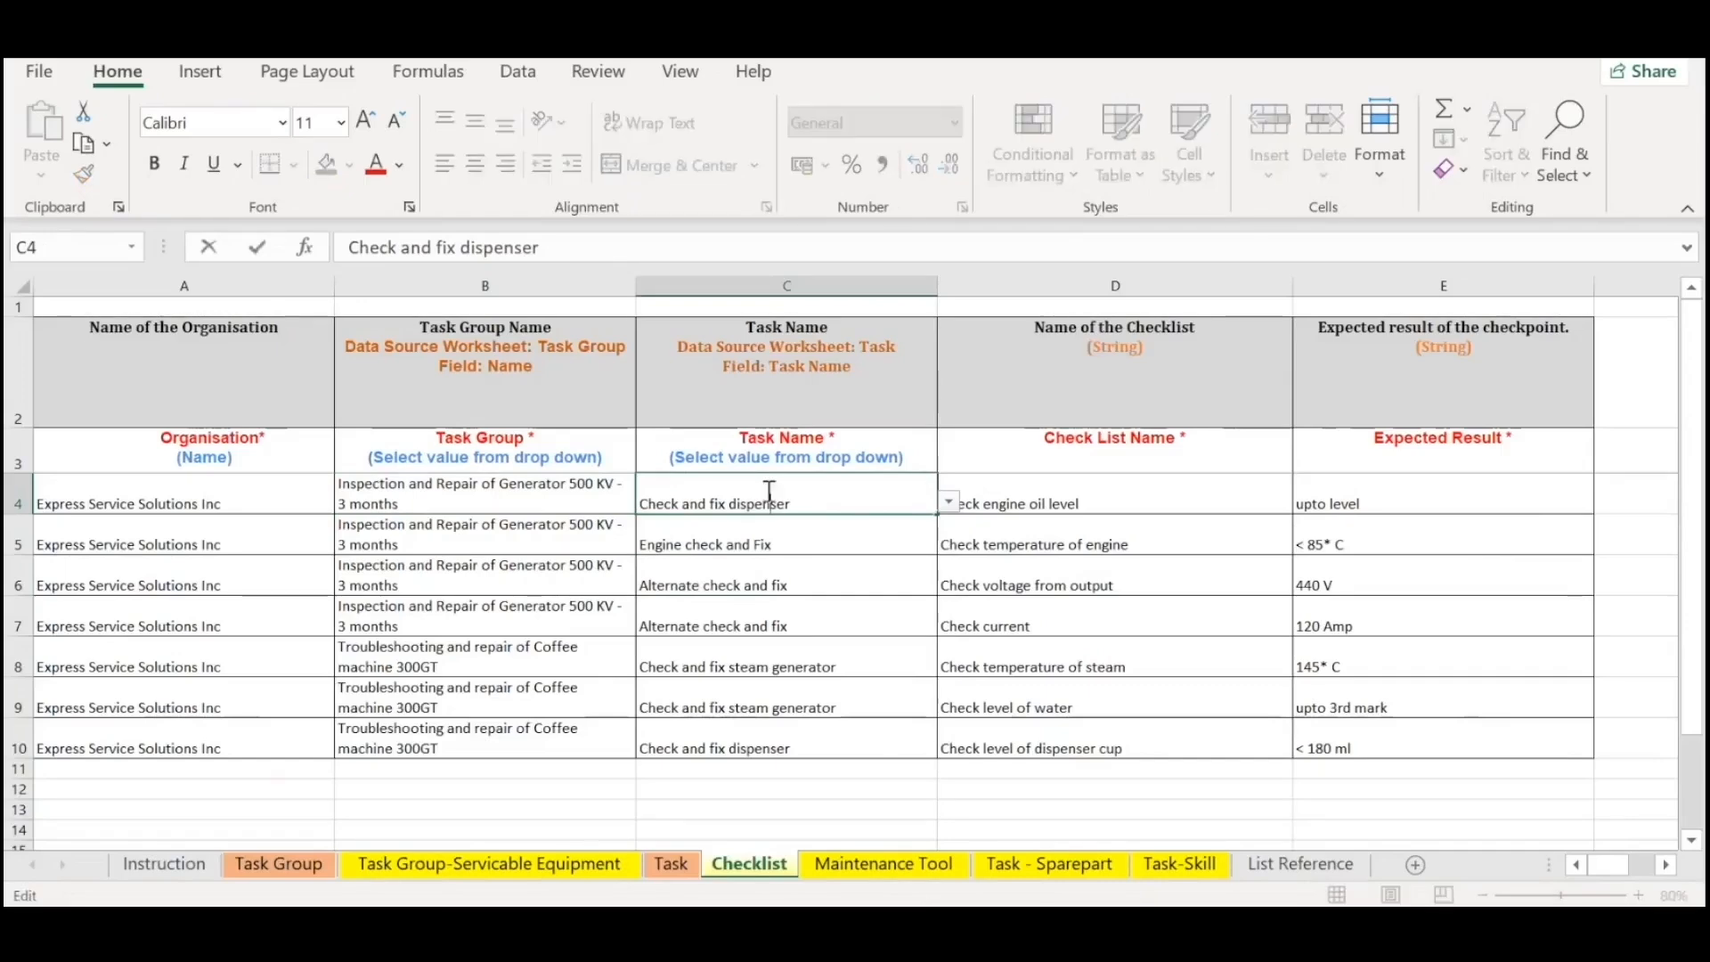
Check on the Task sheet which task group the last listed task belongs to.
{"action": "left_click", "coordinate": [671, 863]}
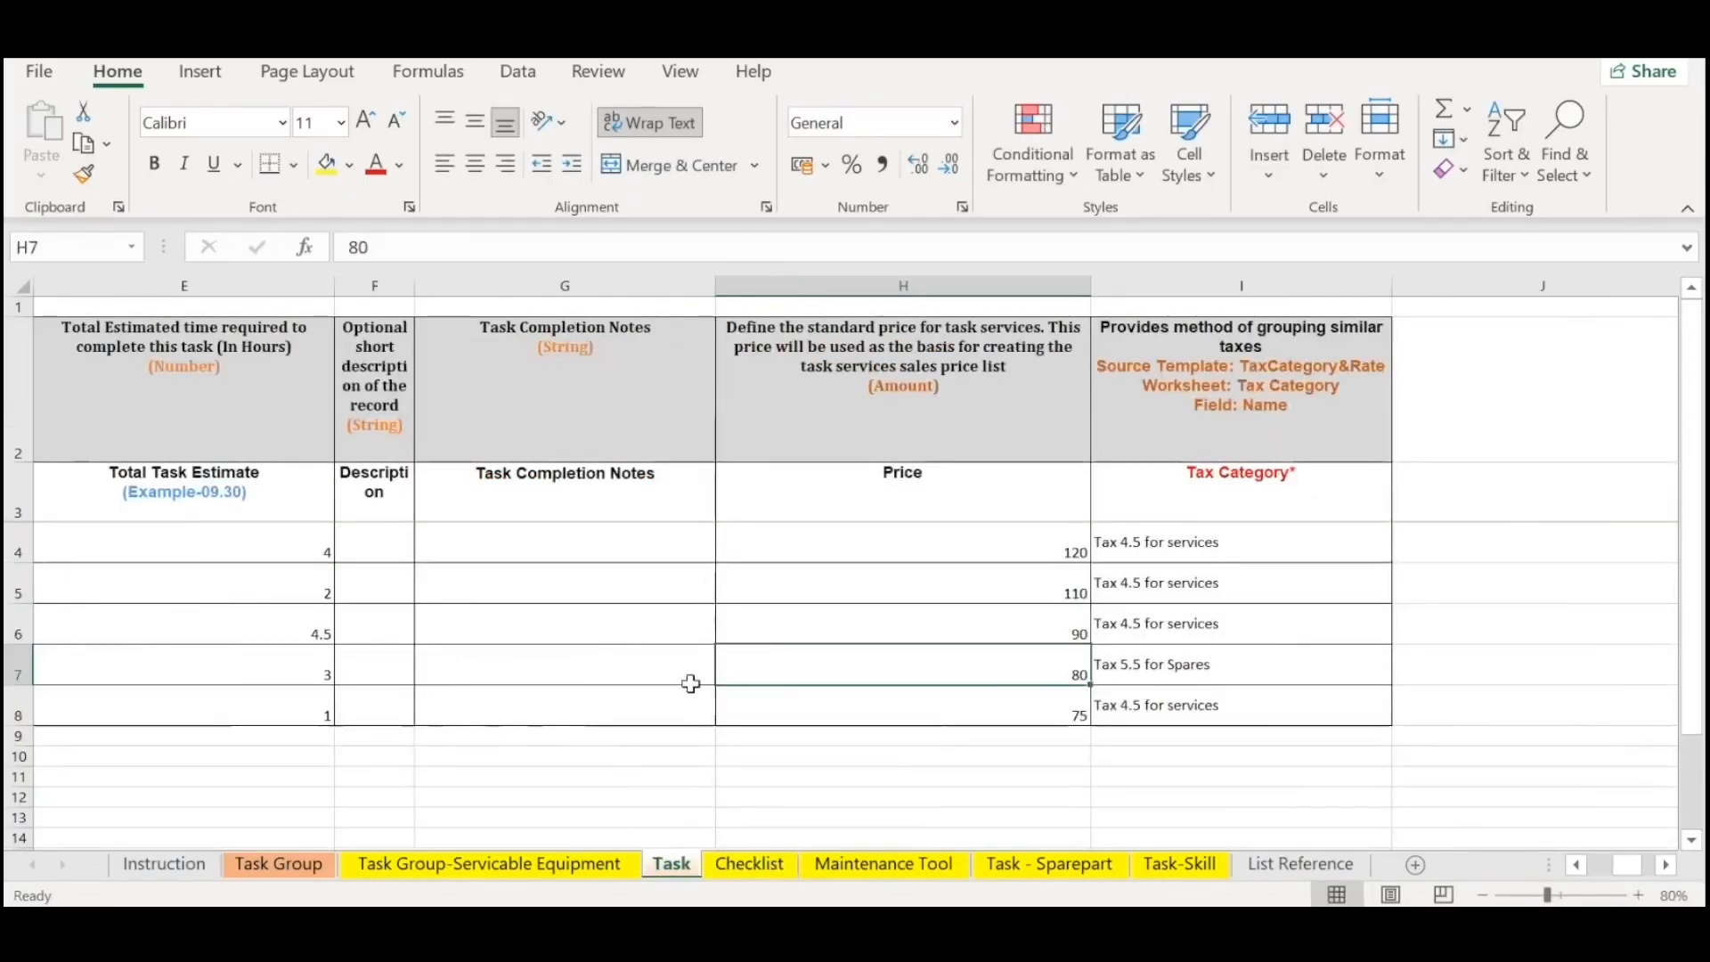
{"action": "scroll", "coordinate": [687, 684], "scroll_direction": "left", "scroll_amount": 3}
{"action": "left_click", "coordinate": [1098, 715]}
{"action": "left_click_drag", "start_coordinate": [1098, 716], "coordinate": [460, 695]}
Return to the Checklist sheet and set the task name in C4 to Muffler to replace.
{"action": "left_click", "coordinate": [750, 864]}
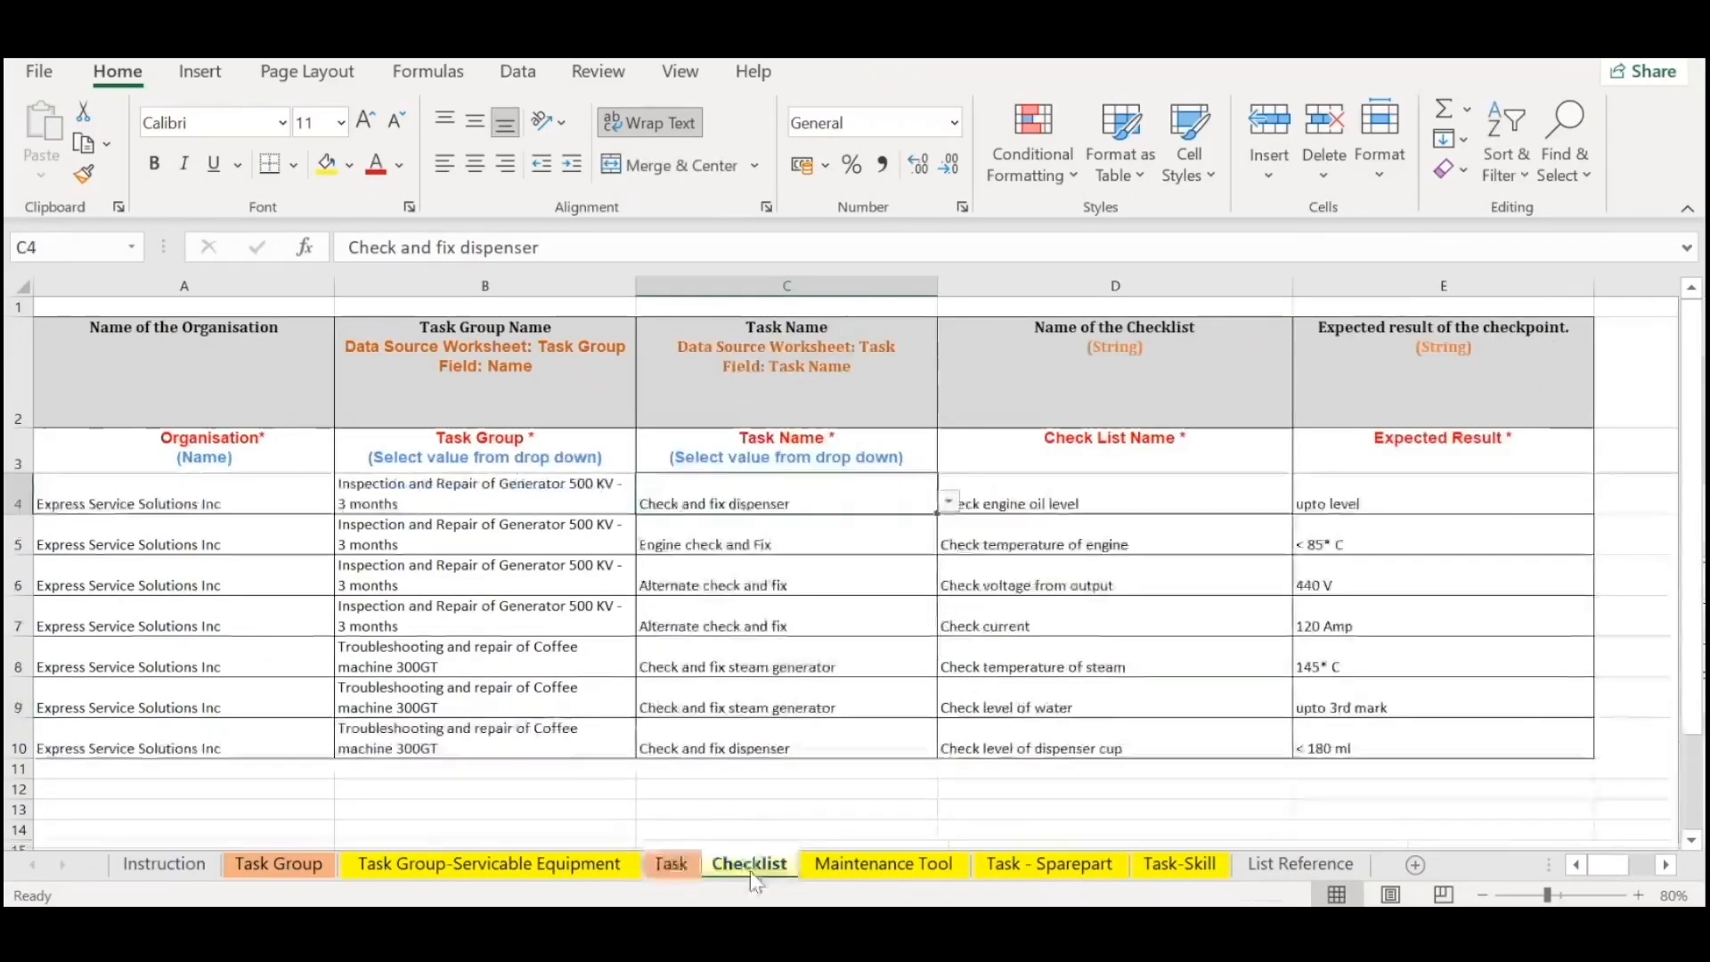
{"action": "left_click", "coordinate": [948, 503]}
{"action": "left_click", "coordinate": [802, 523]}
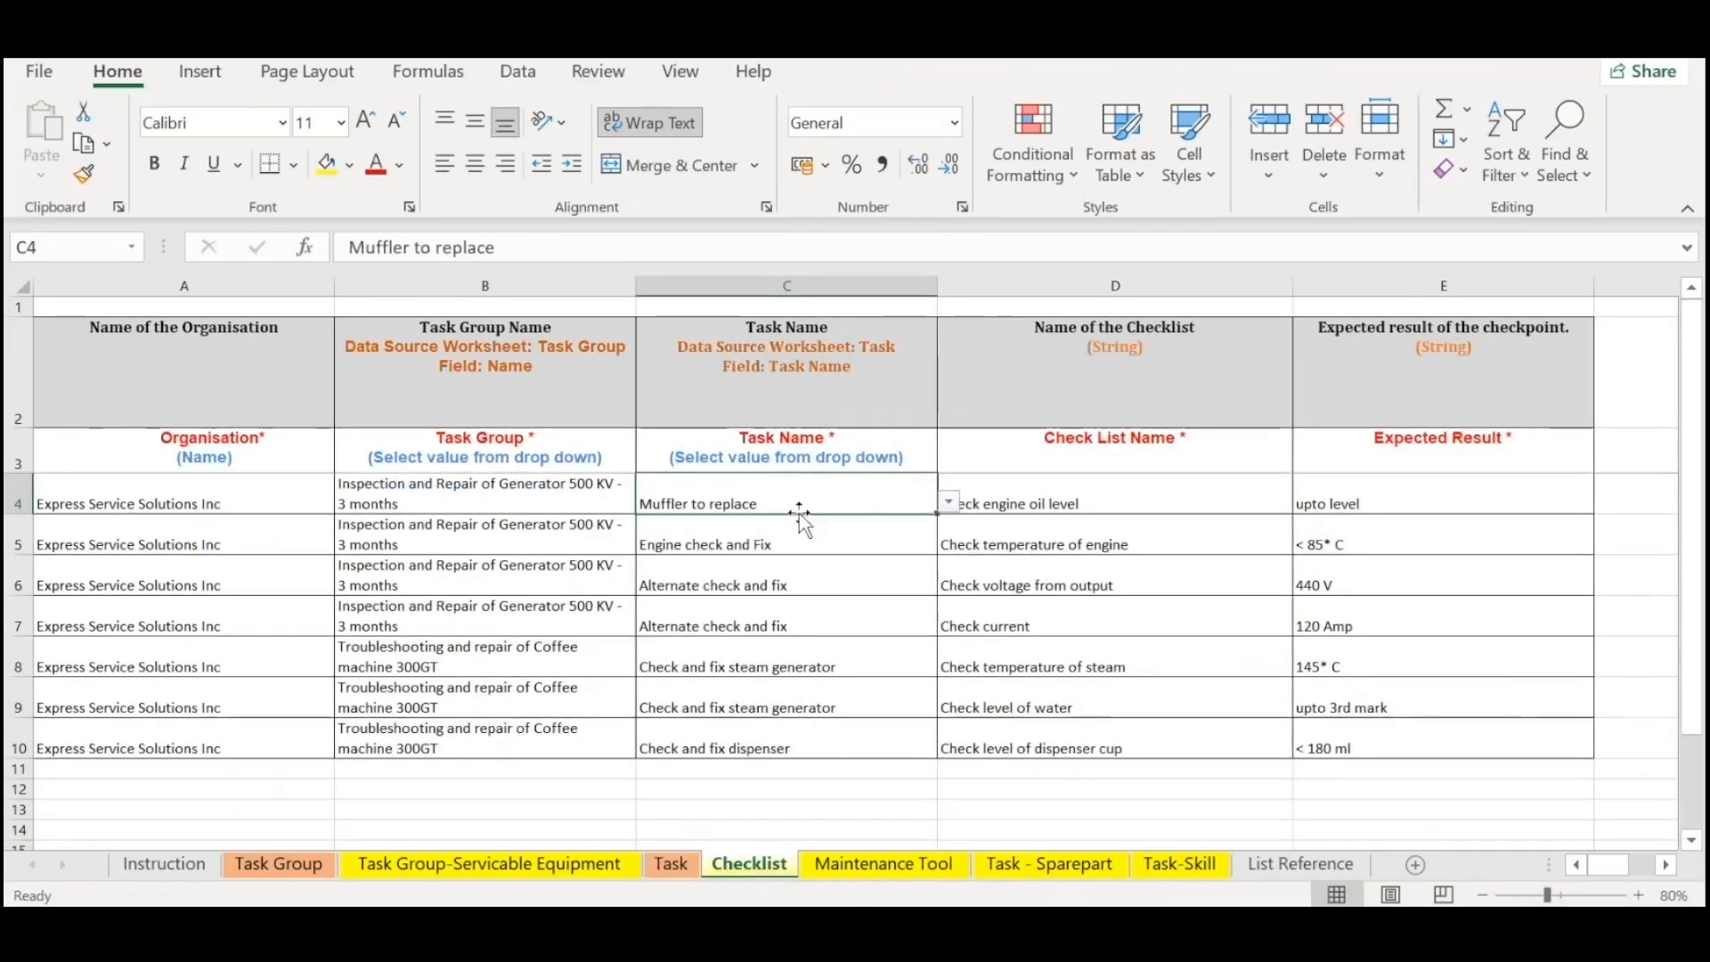
Highlight the generator task groups and tasks in rows 4 to 7, plus the checklist names and expected results in D6:E7.
{"action": "left_click", "coordinate": [577, 614]}
{"action": "left_click_drag", "start_coordinate": [565, 489], "coordinate": [796, 542]}
{"action": "left_click_drag", "start_coordinate": [486, 576], "coordinate": [833, 611]}
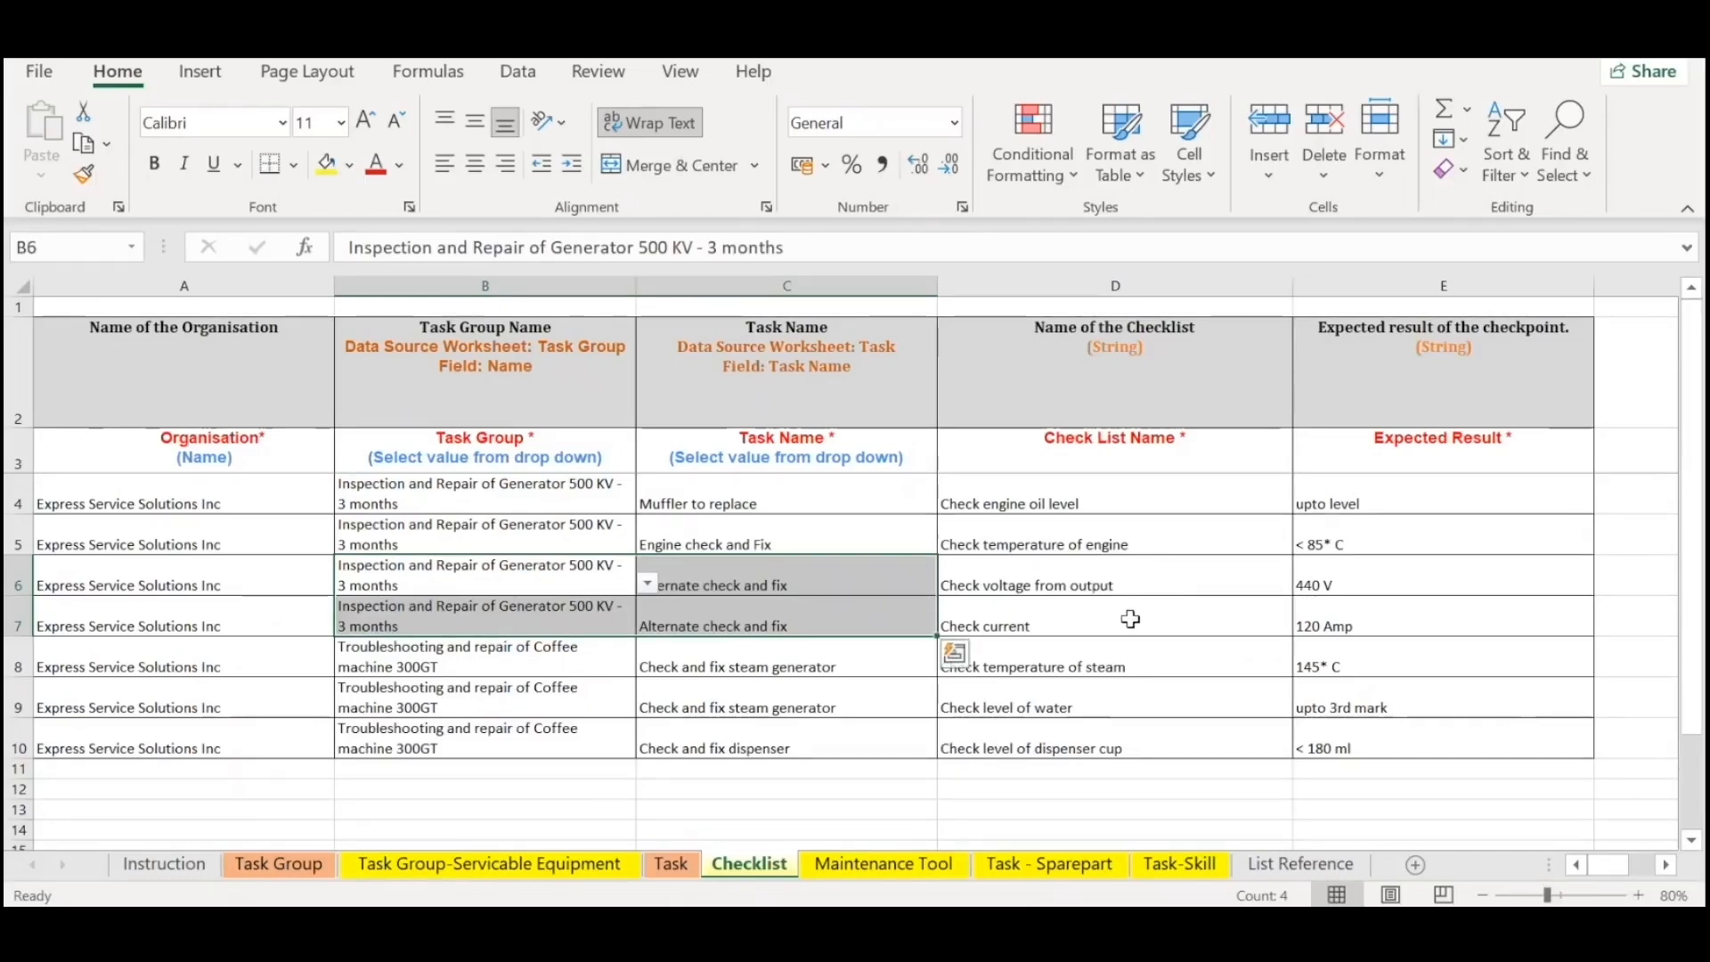
{"action": "left_click_drag", "start_coordinate": [1158, 579], "coordinate": [1206, 618]}
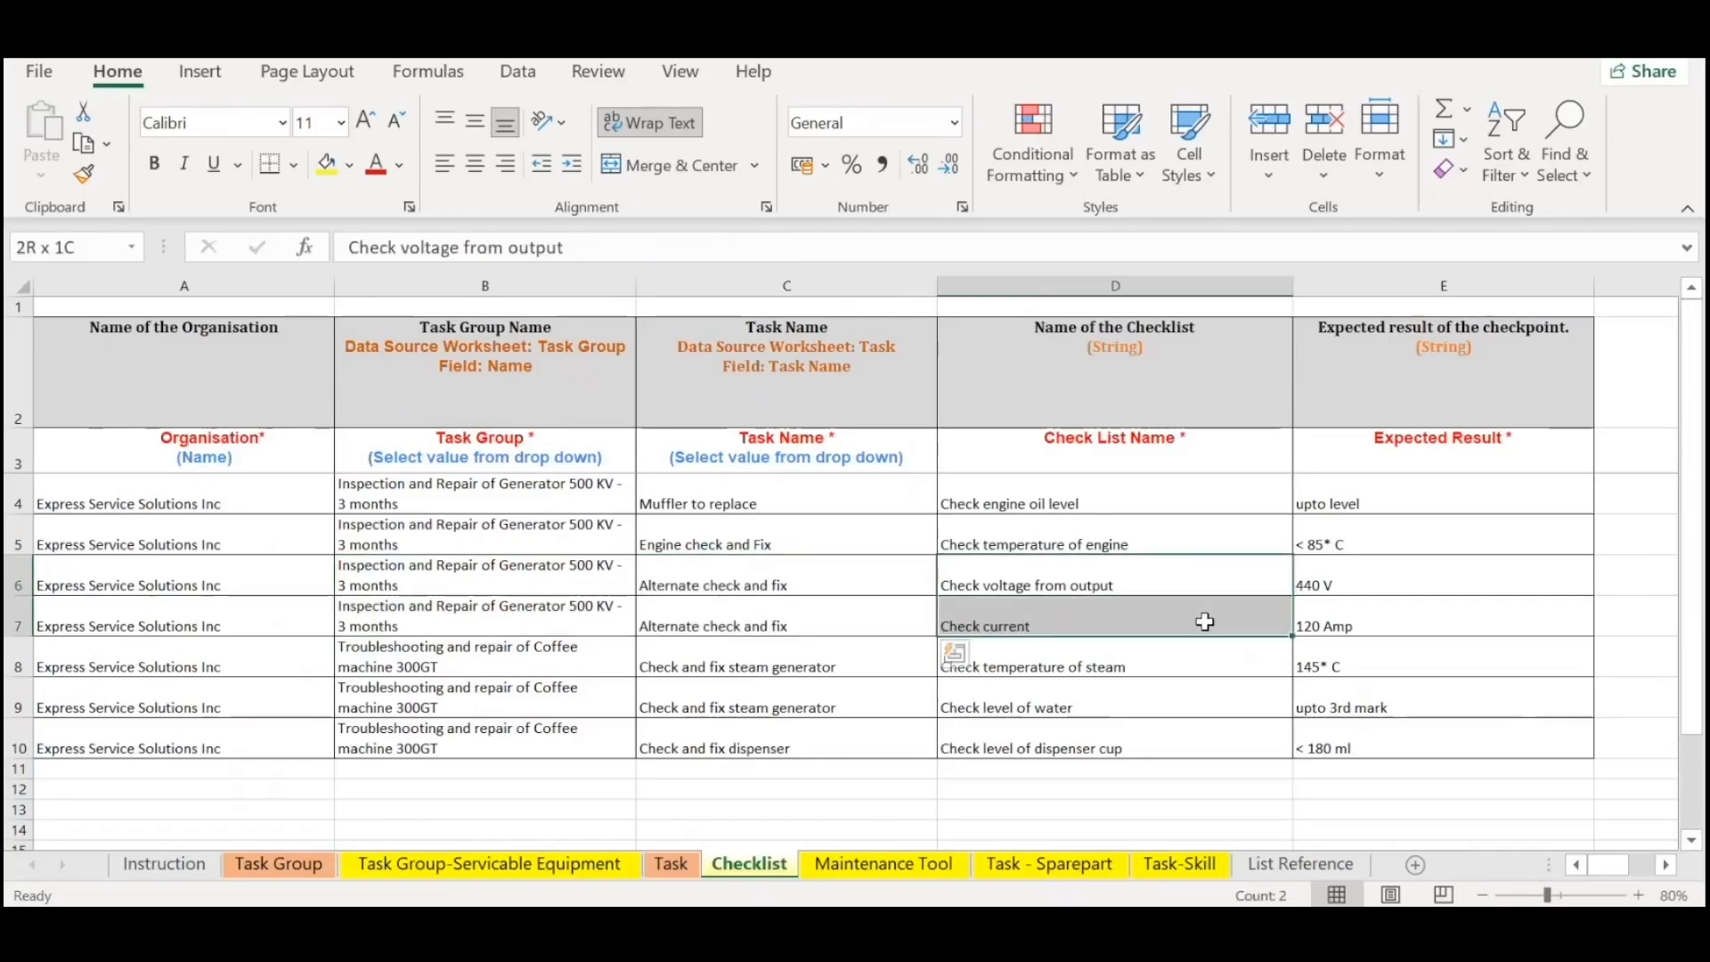
{"action": "left_click_drag", "start_coordinate": [1366, 580], "coordinate": [1379, 632]}
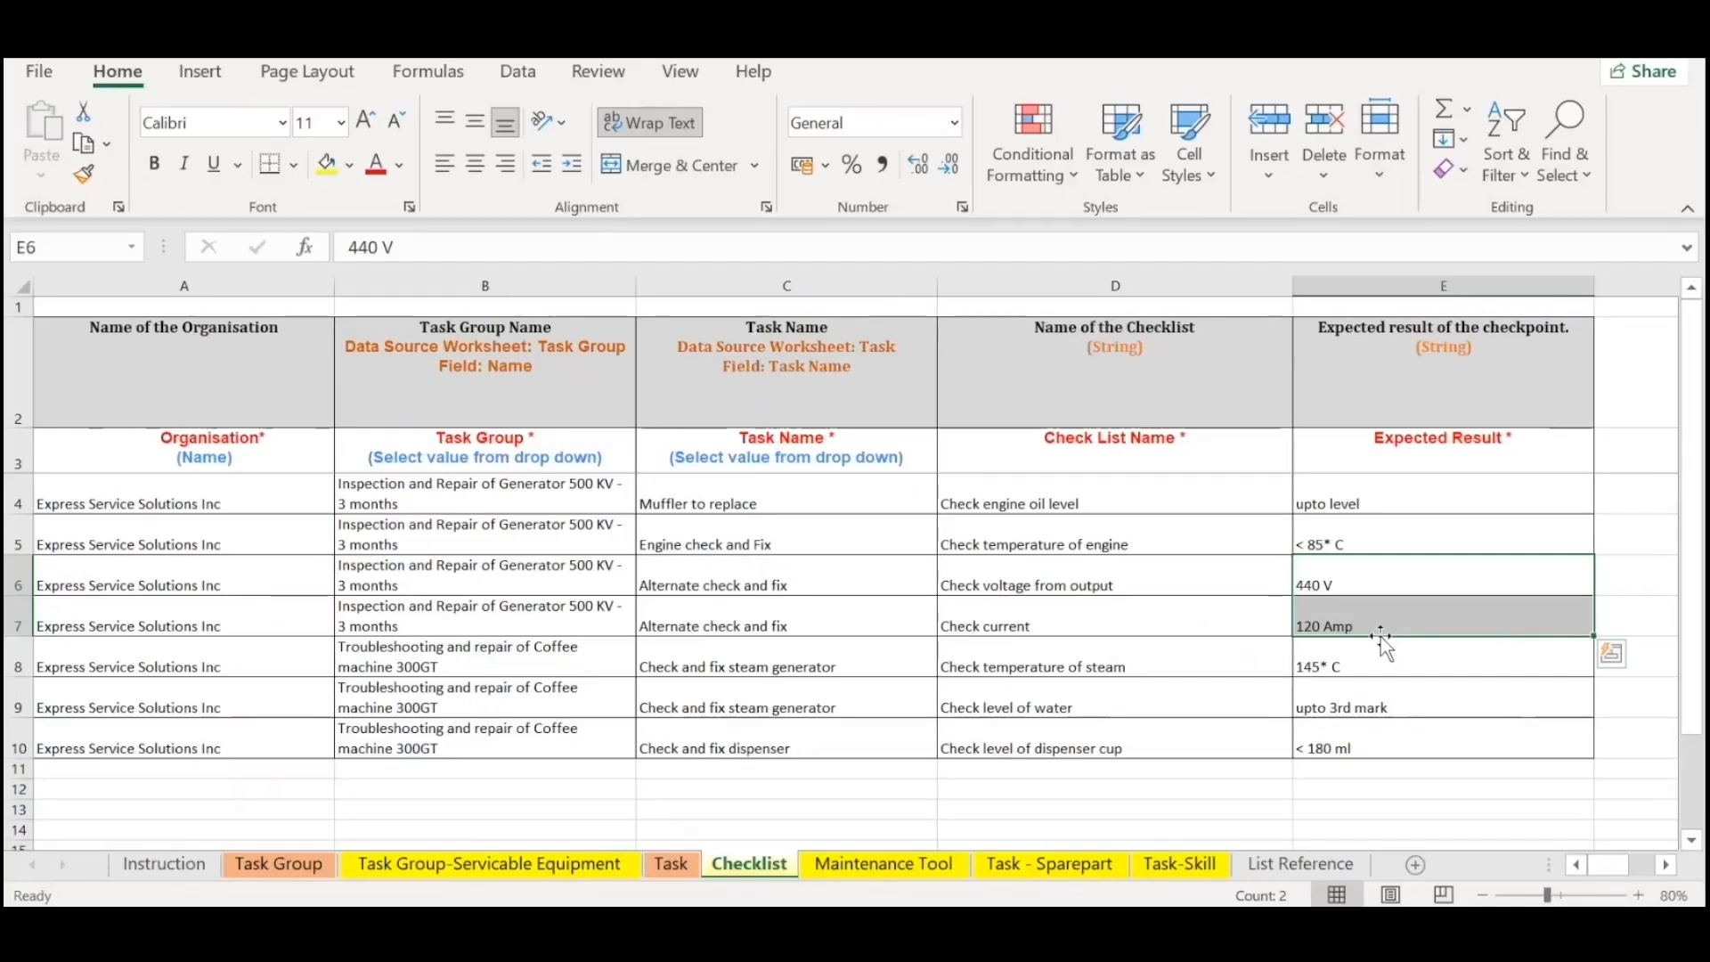
Highlight all checklist entries in A4:E10 and the task names in C4:C10 to review the complete list.
{"action": "left_click", "coordinate": [1393, 693]}
{"action": "left_click_drag", "start_coordinate": [1424, 499], "coordinate": [238, 724]}
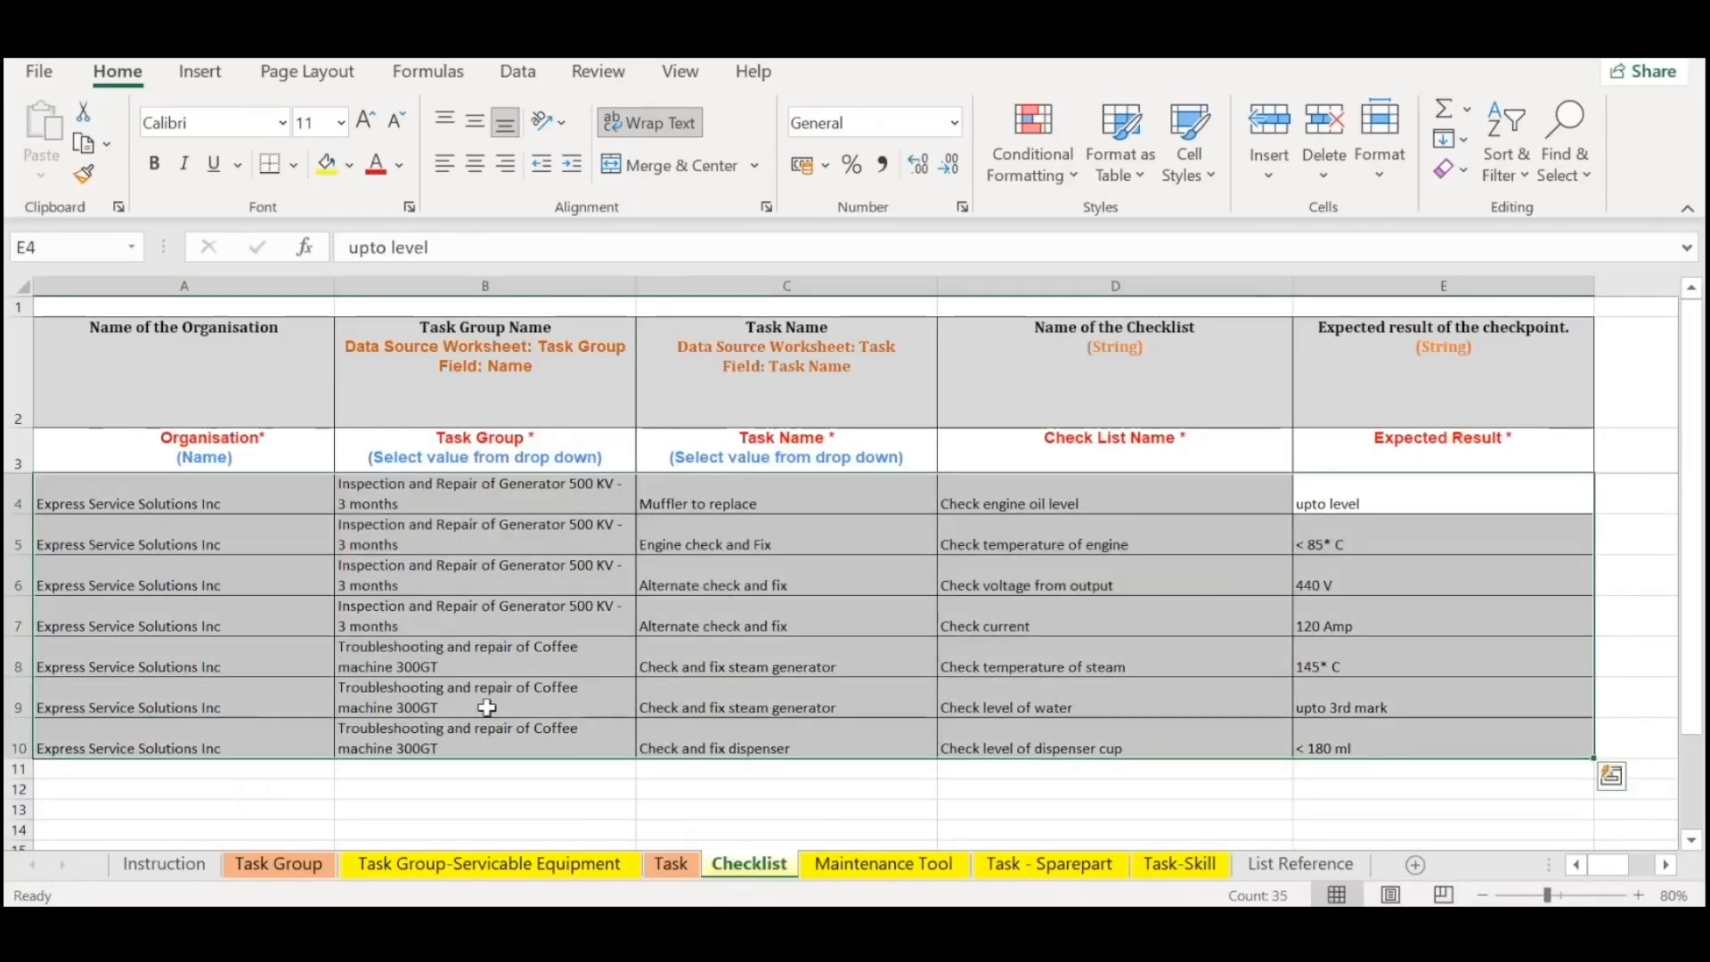
{"action": "left_click", "coordinate": [1506, 487]}
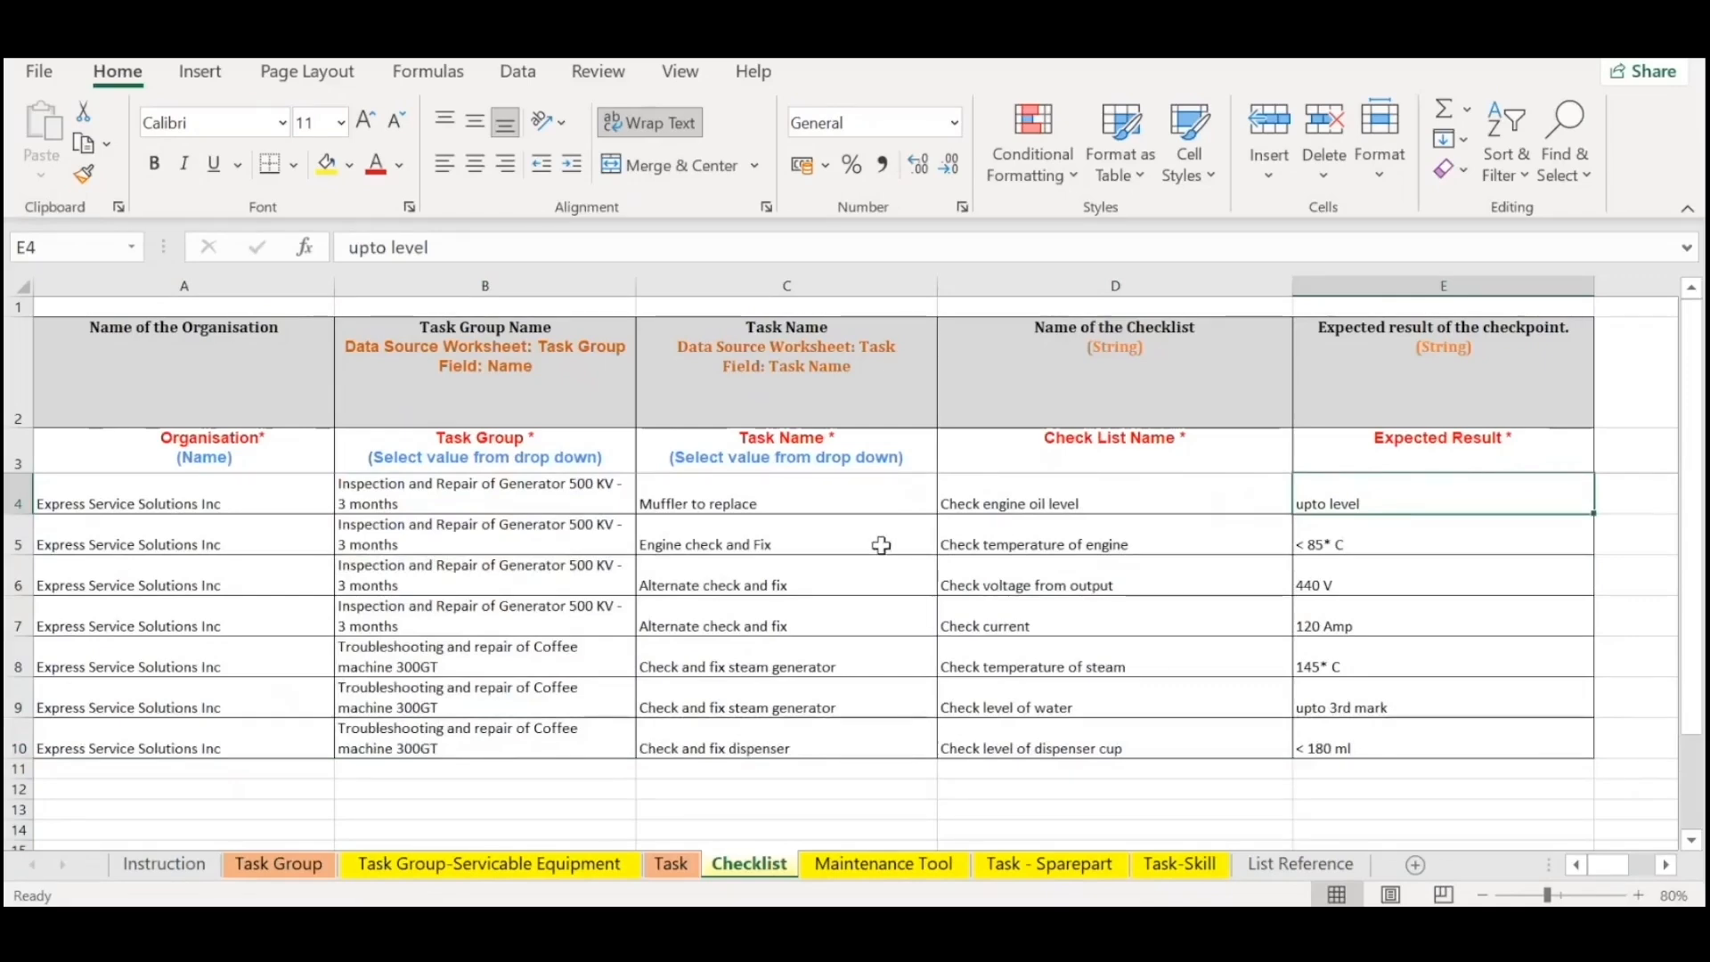
{"action": "left_click_drag", "start_coordinate": [802, 501], "coordinate": [891, 747]}
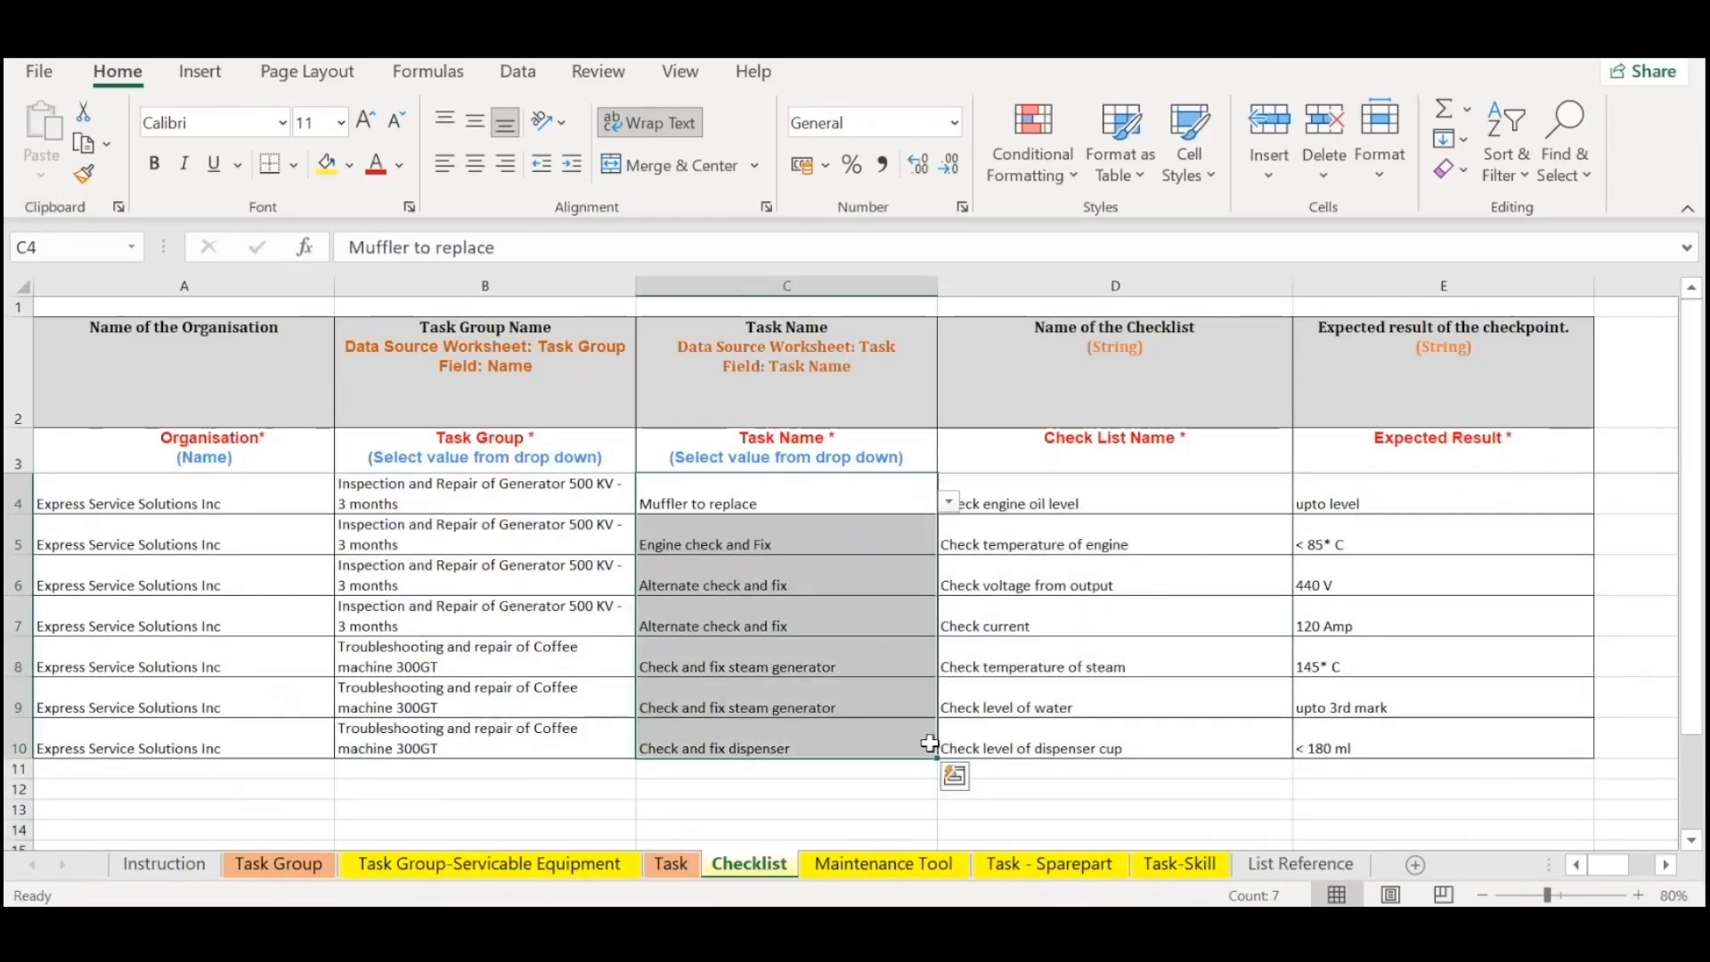
{"action": "left_click", "coordinate": [1145, 581]}
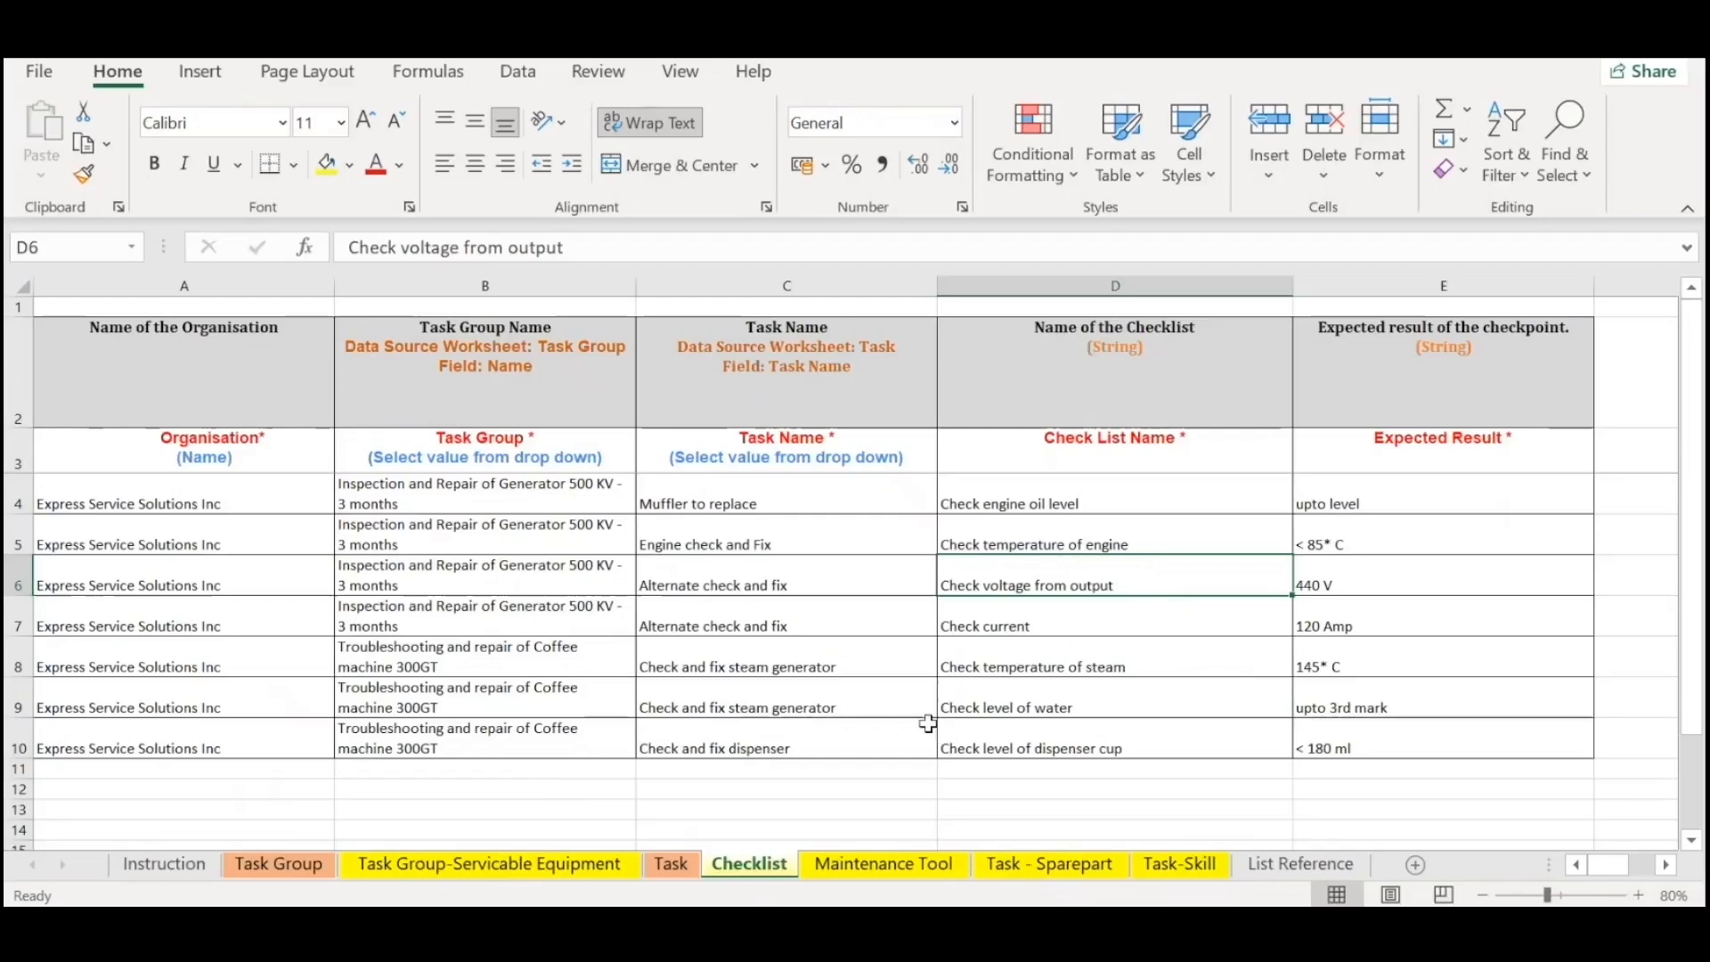
Open the Maintenance Tool sheet and highlight the generator task groups and task names in B4:C5.
{"action": "left_click", "coordinate": [886, 864]}
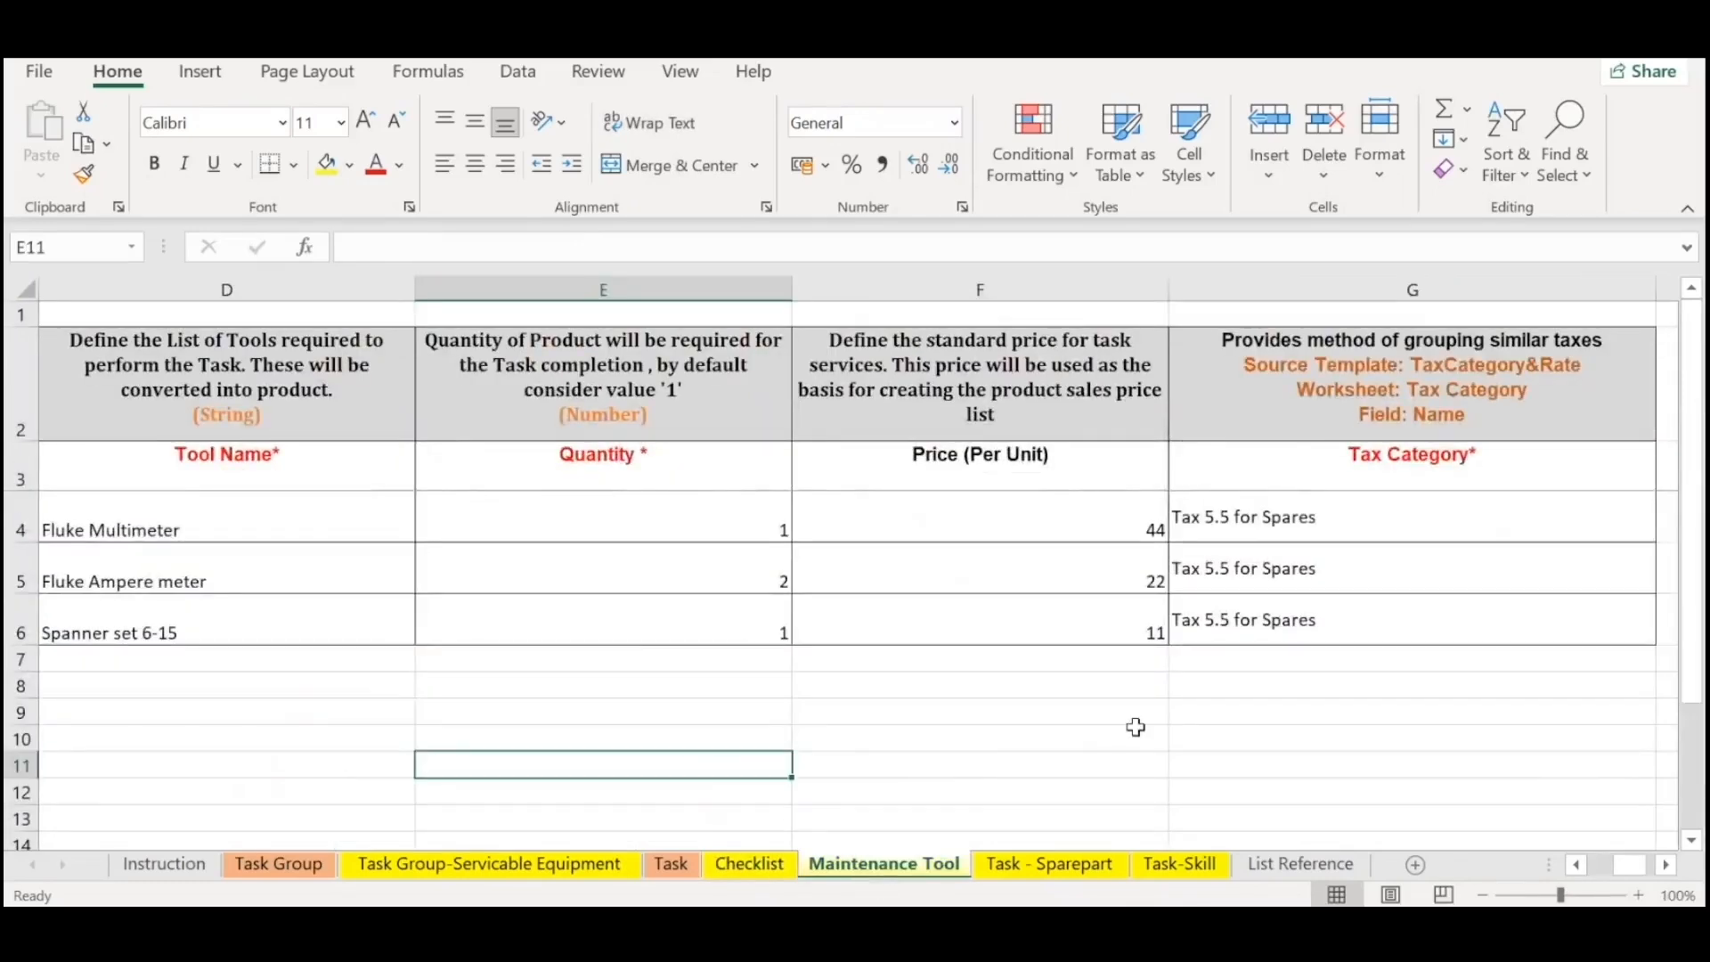
{"action": "scroll", "coordinate": [1297, 671], "scroll_direction": "left", "scroll_amount": 3}
{"action": "left_click", "coordinate": [463, 602]}
{"action": "left_click_drag", "start_coordinate": [626, 500], "coordinate": [1074, 574]}
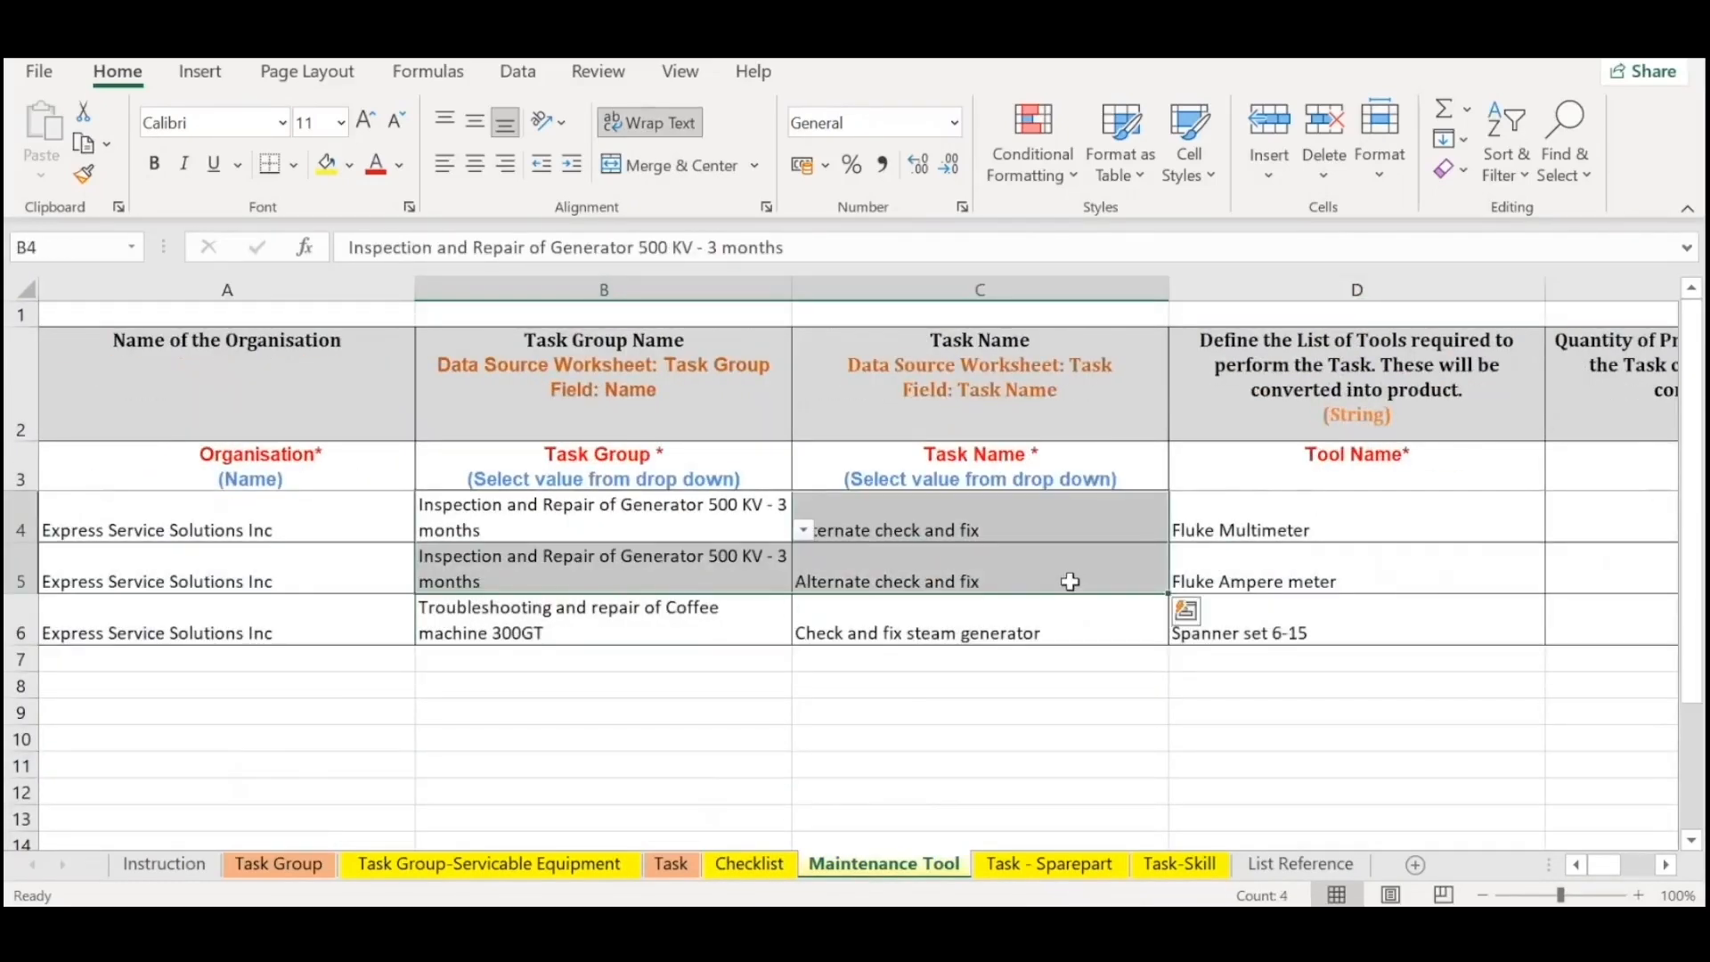
{"action": "left_click", "coordinate": [1038, 764]}
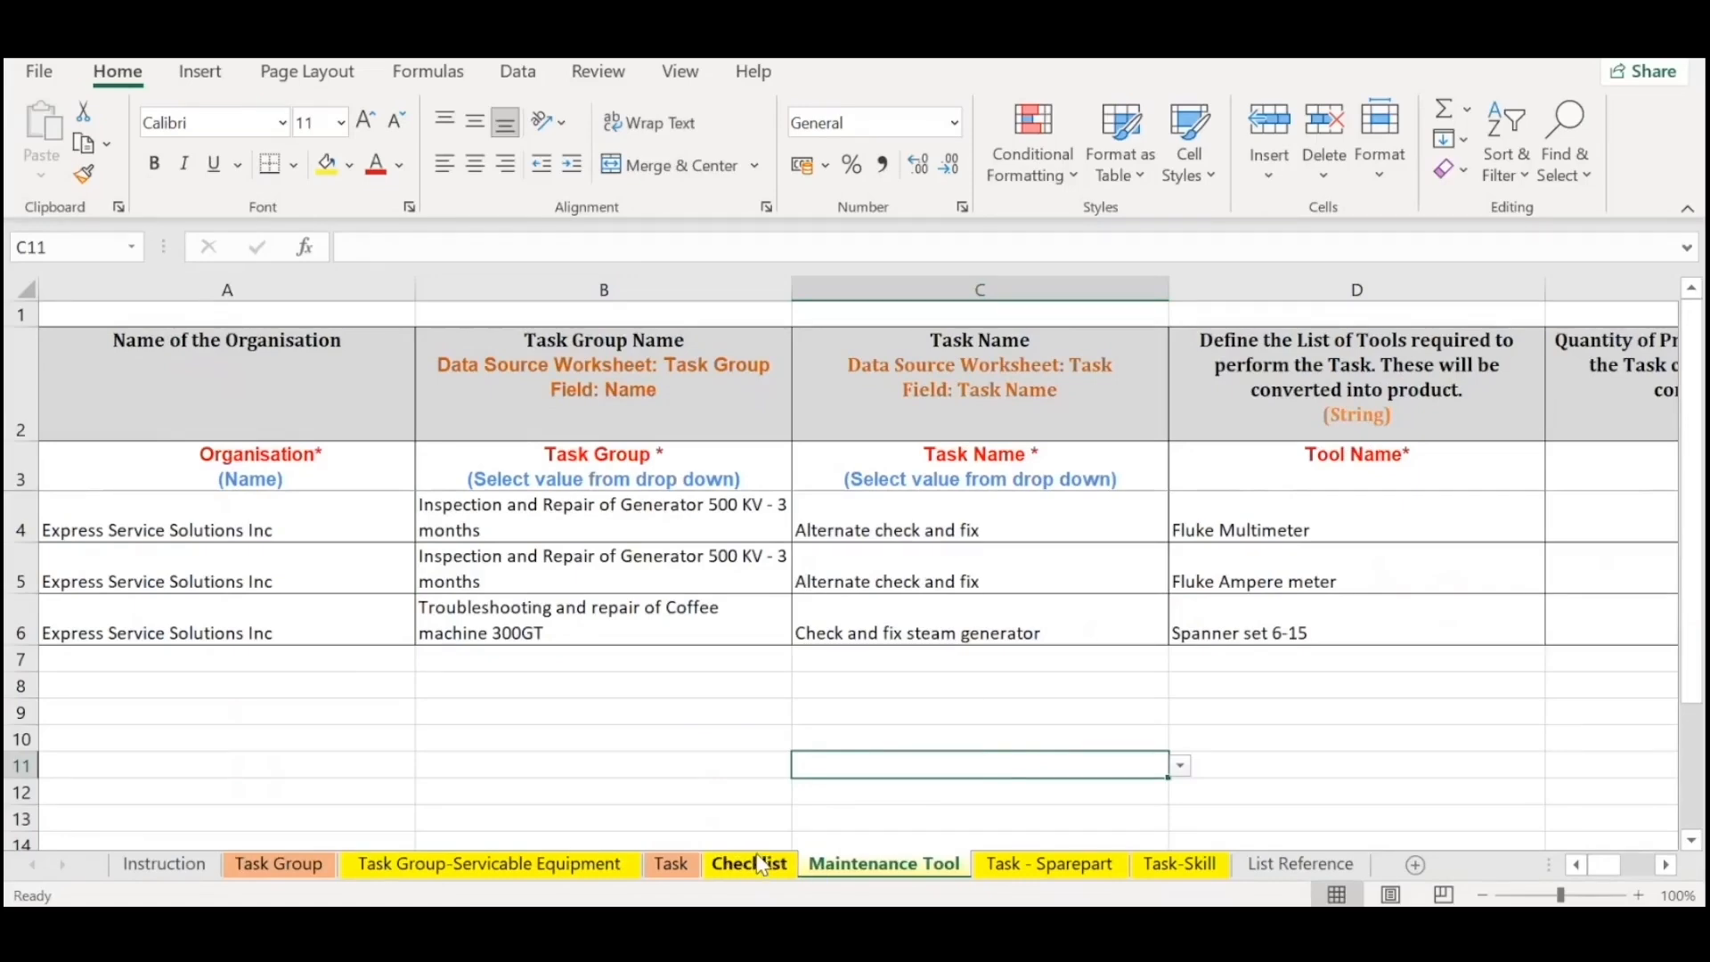
Highlight the two Alternate check and fix entries in A4:C5 and their tools in D4:D5 on the Maintenance Tool sheet.
{"action": "left_click_drag", "start_coordinate": [102, 530], "coordinate": [1072, 583]}
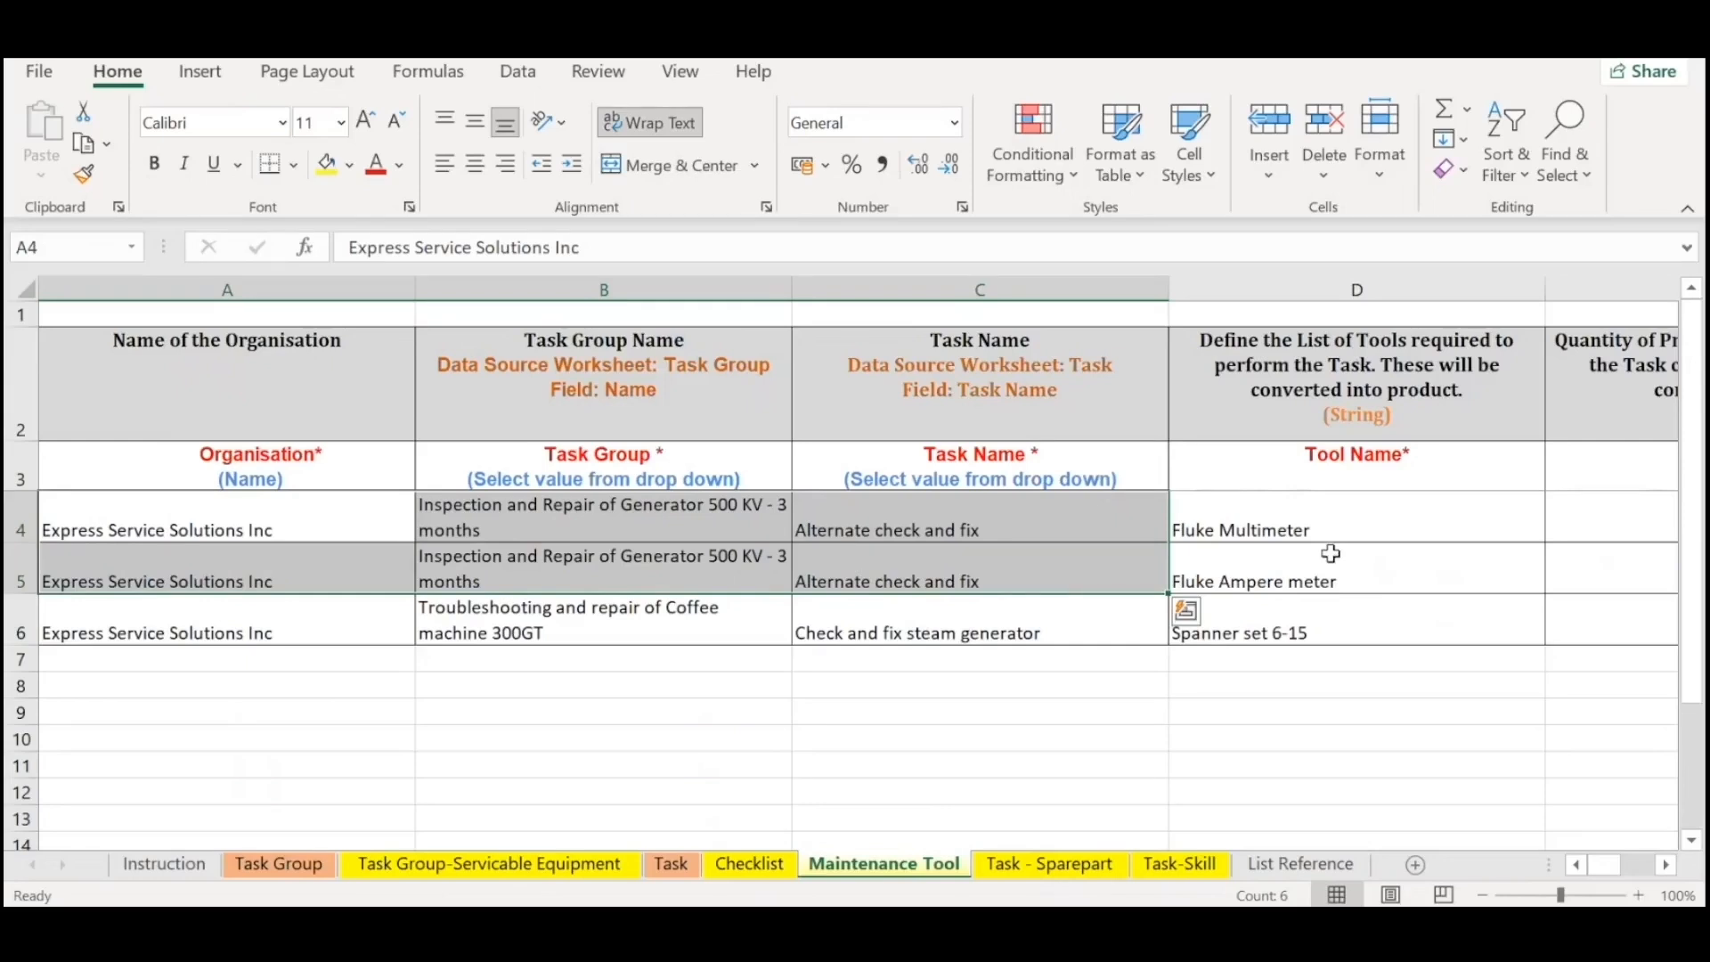
{"action": "left_click_drag", "start_coordinate": [1318, 509], "coordinate": [1338, 579]}
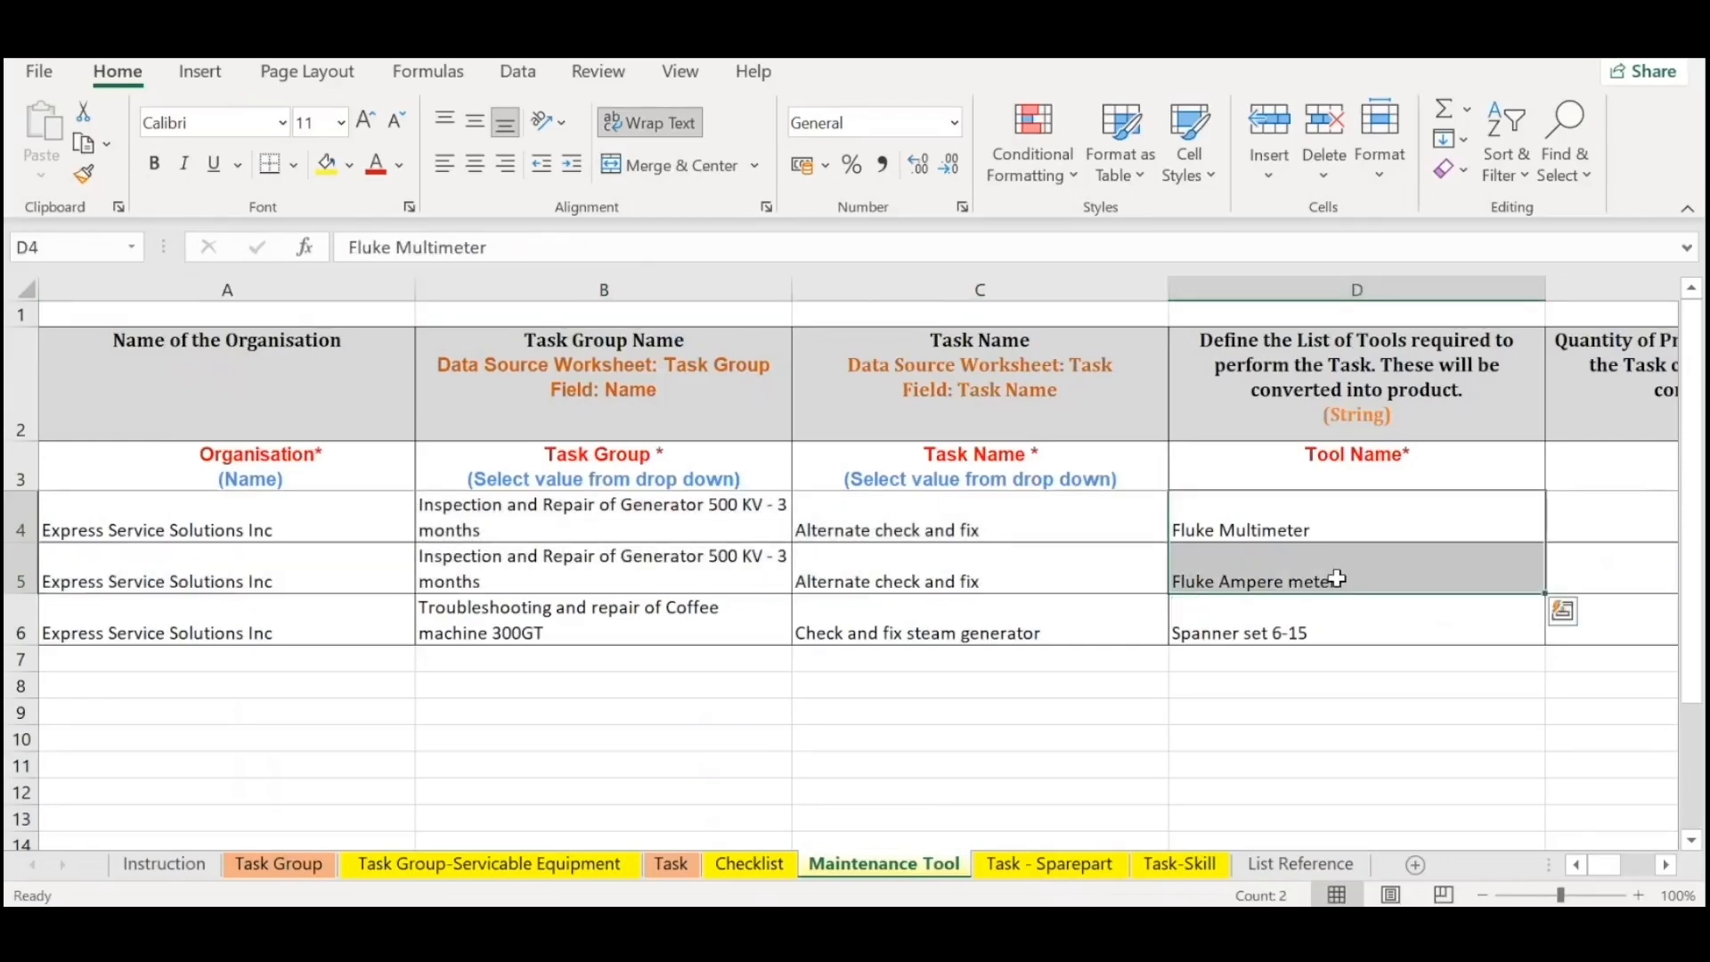
{"action": "left_click", "coordinate": [1297, 507]}
{"action": "left_click", "coordinate": [1318, 576]}
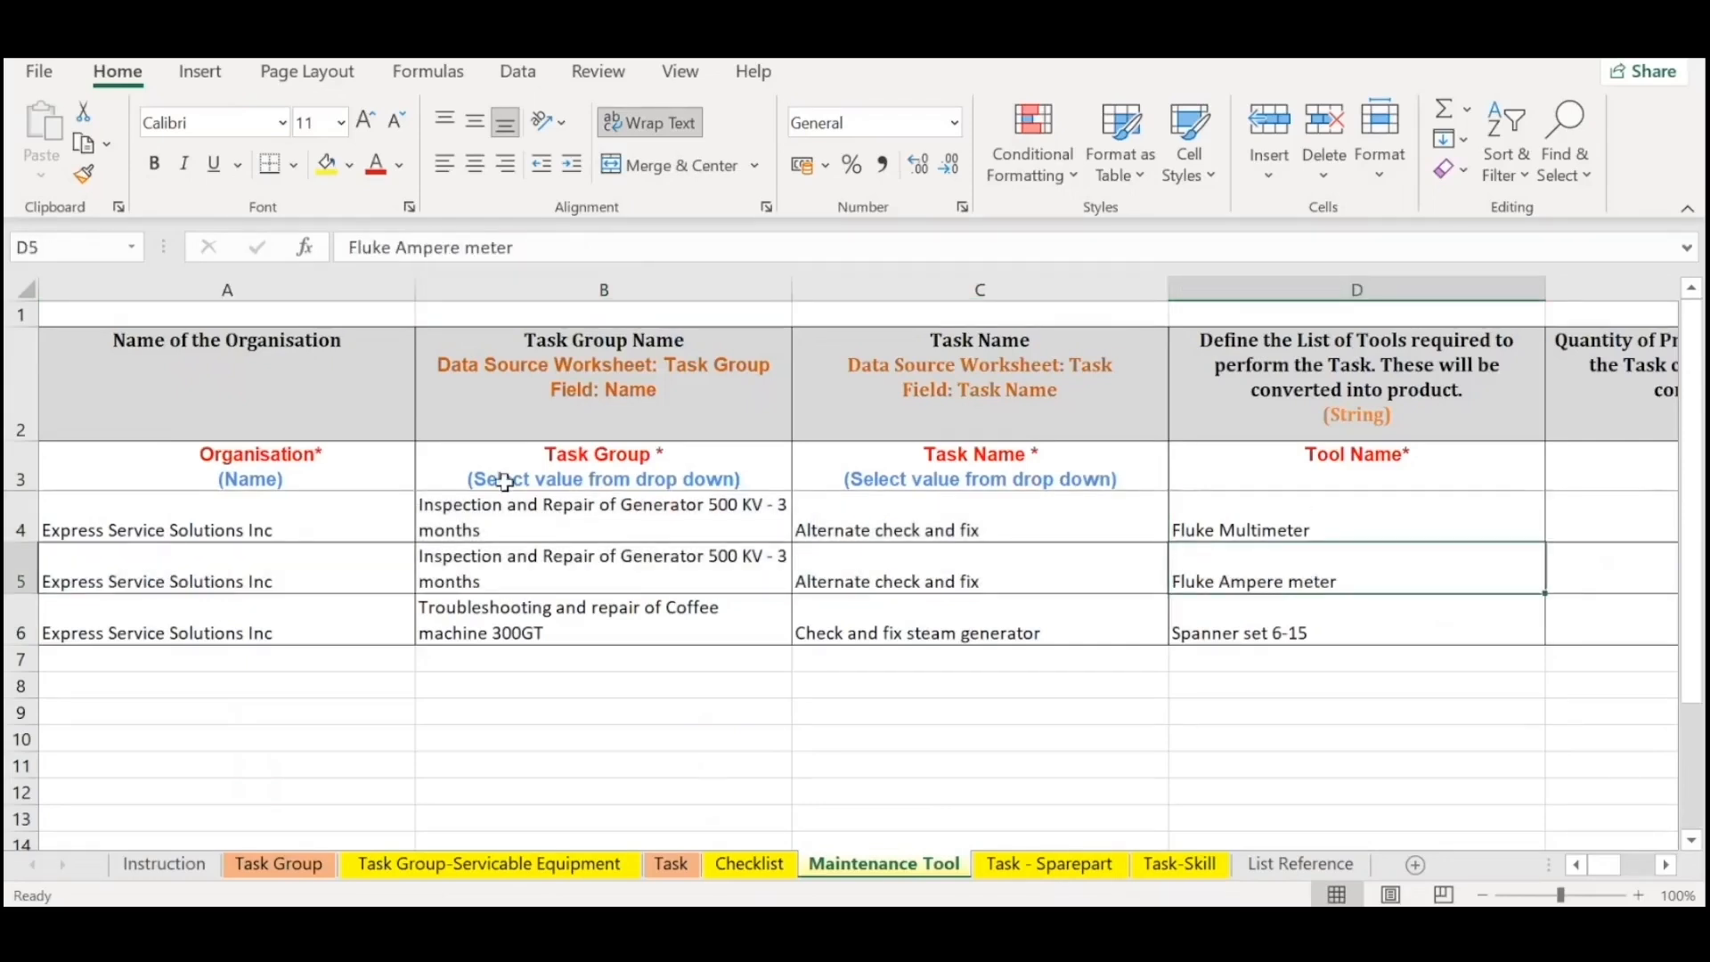
Review the Organisation, Task Group, Task Name and Tool Name columns of the Maintenance Tool sheet one after another.
{"action": "left_click", "coordinate": [303, 468]}
{"action": "key", "text": "ctrl+shift+Down"}
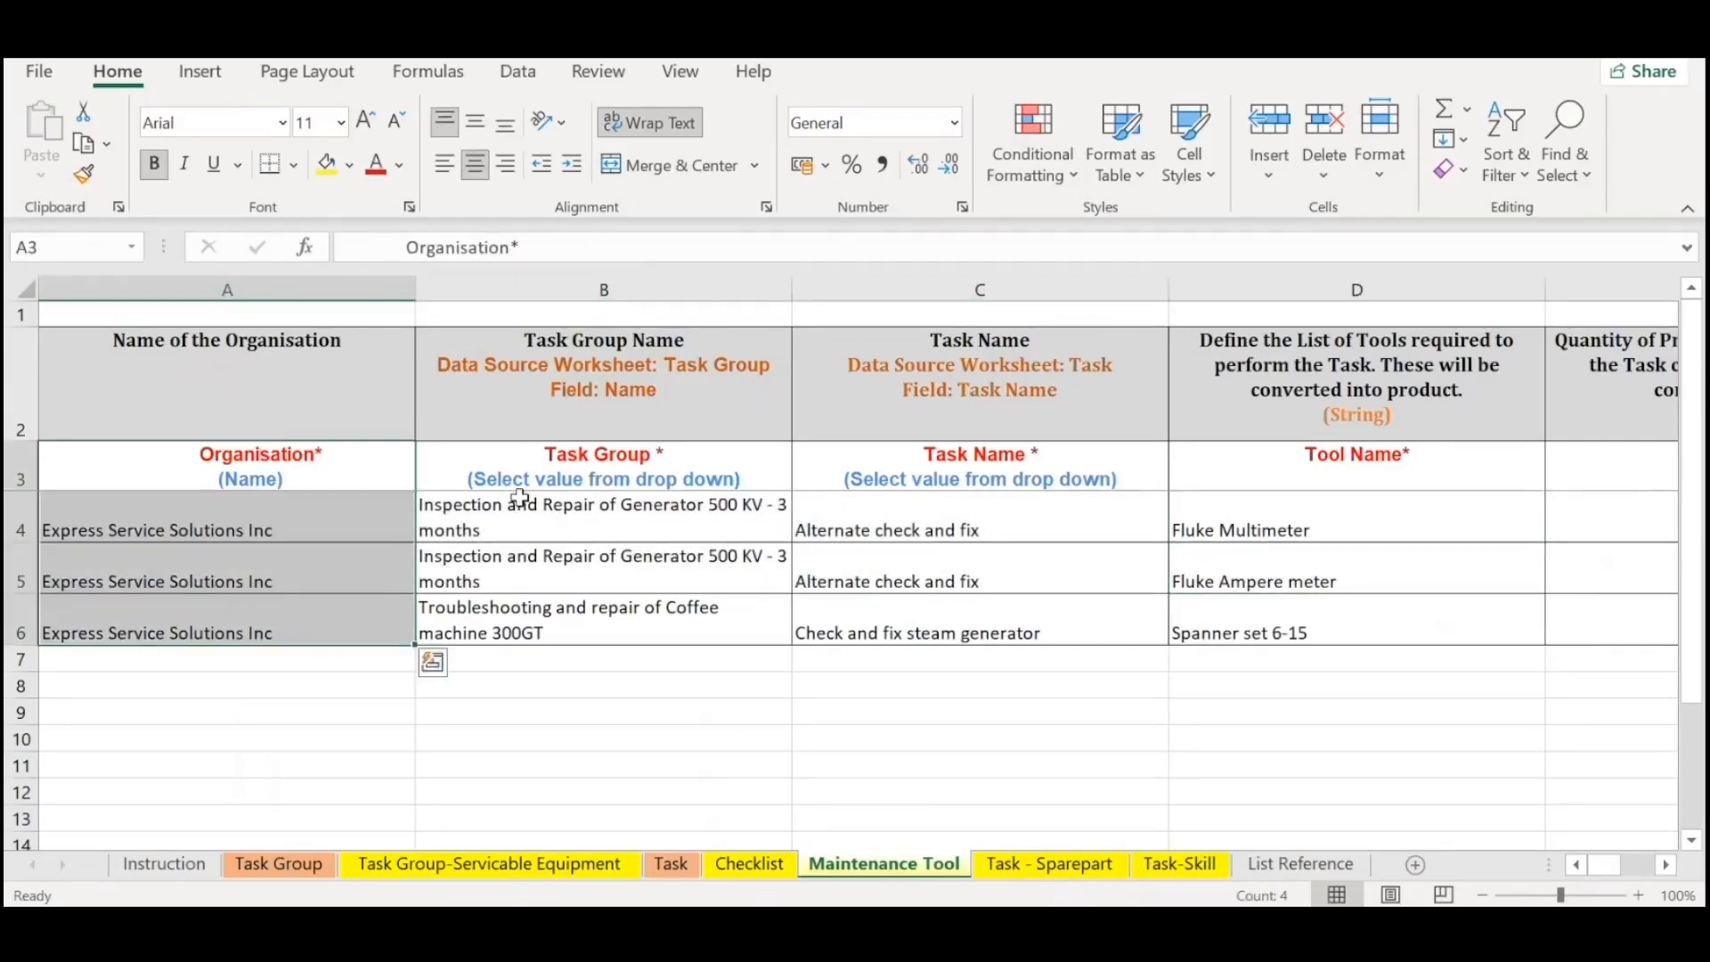
{"action": "left_click_drag", "start_coordinate": [520, 483], "coordinate": [563, 610]}
{"action": "left_click_drag", "start_coordinate": [910, 473], "coordinate": [970, 657]}
{"action": "left_click", "coordinate": [1040, 547]}
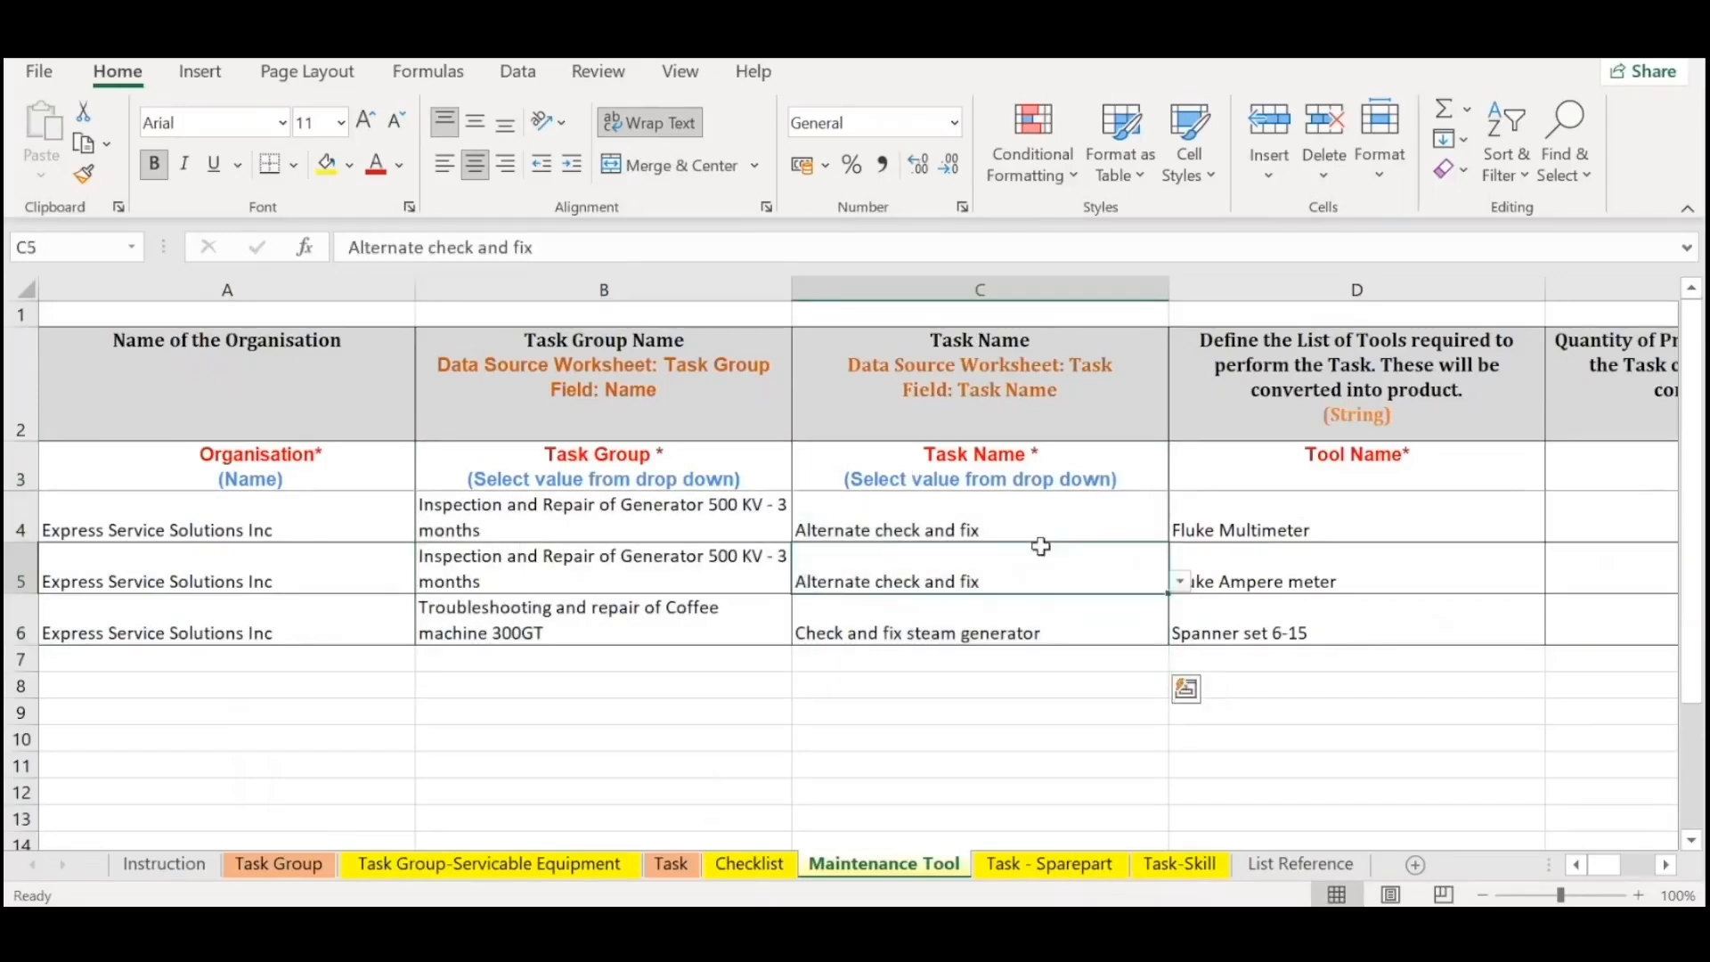
{"action": "left_click_drag", "start_coordinate": [1363, 445], "coordinate": [1344, 596]}
{"action": "left_click_drag", "start_coordinate": [1340, 530], "coordinate": [1355, 629]}
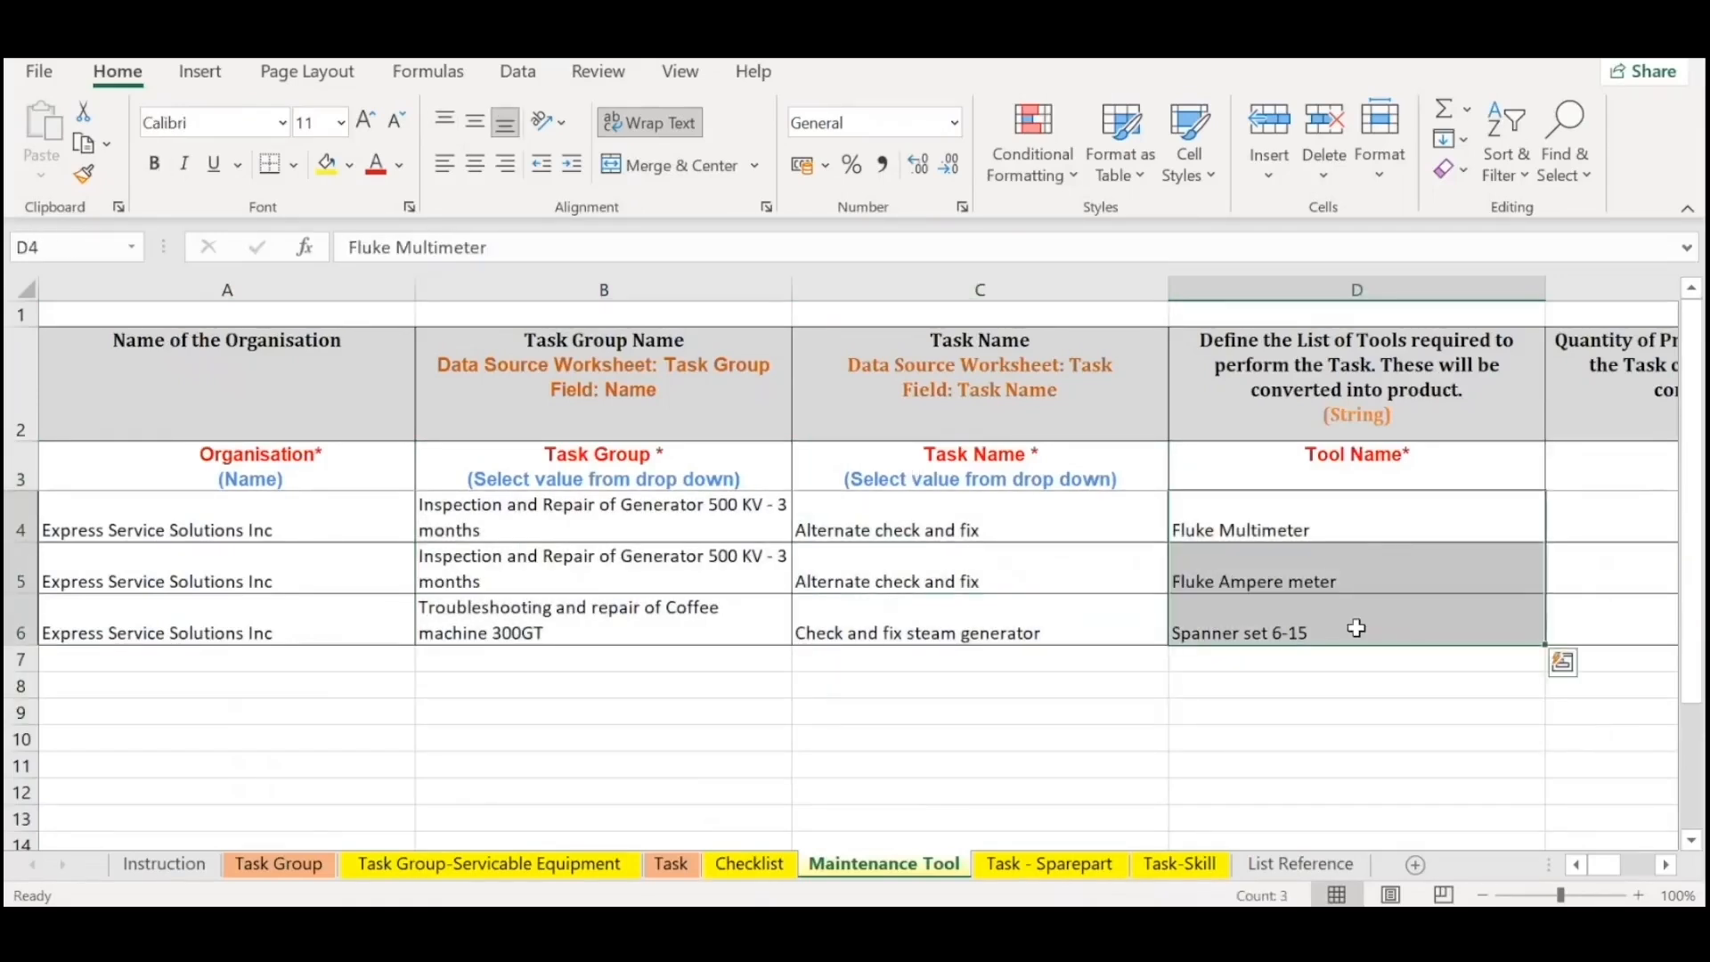
{"action": "left_click", "coordinate": [1356, 505]}
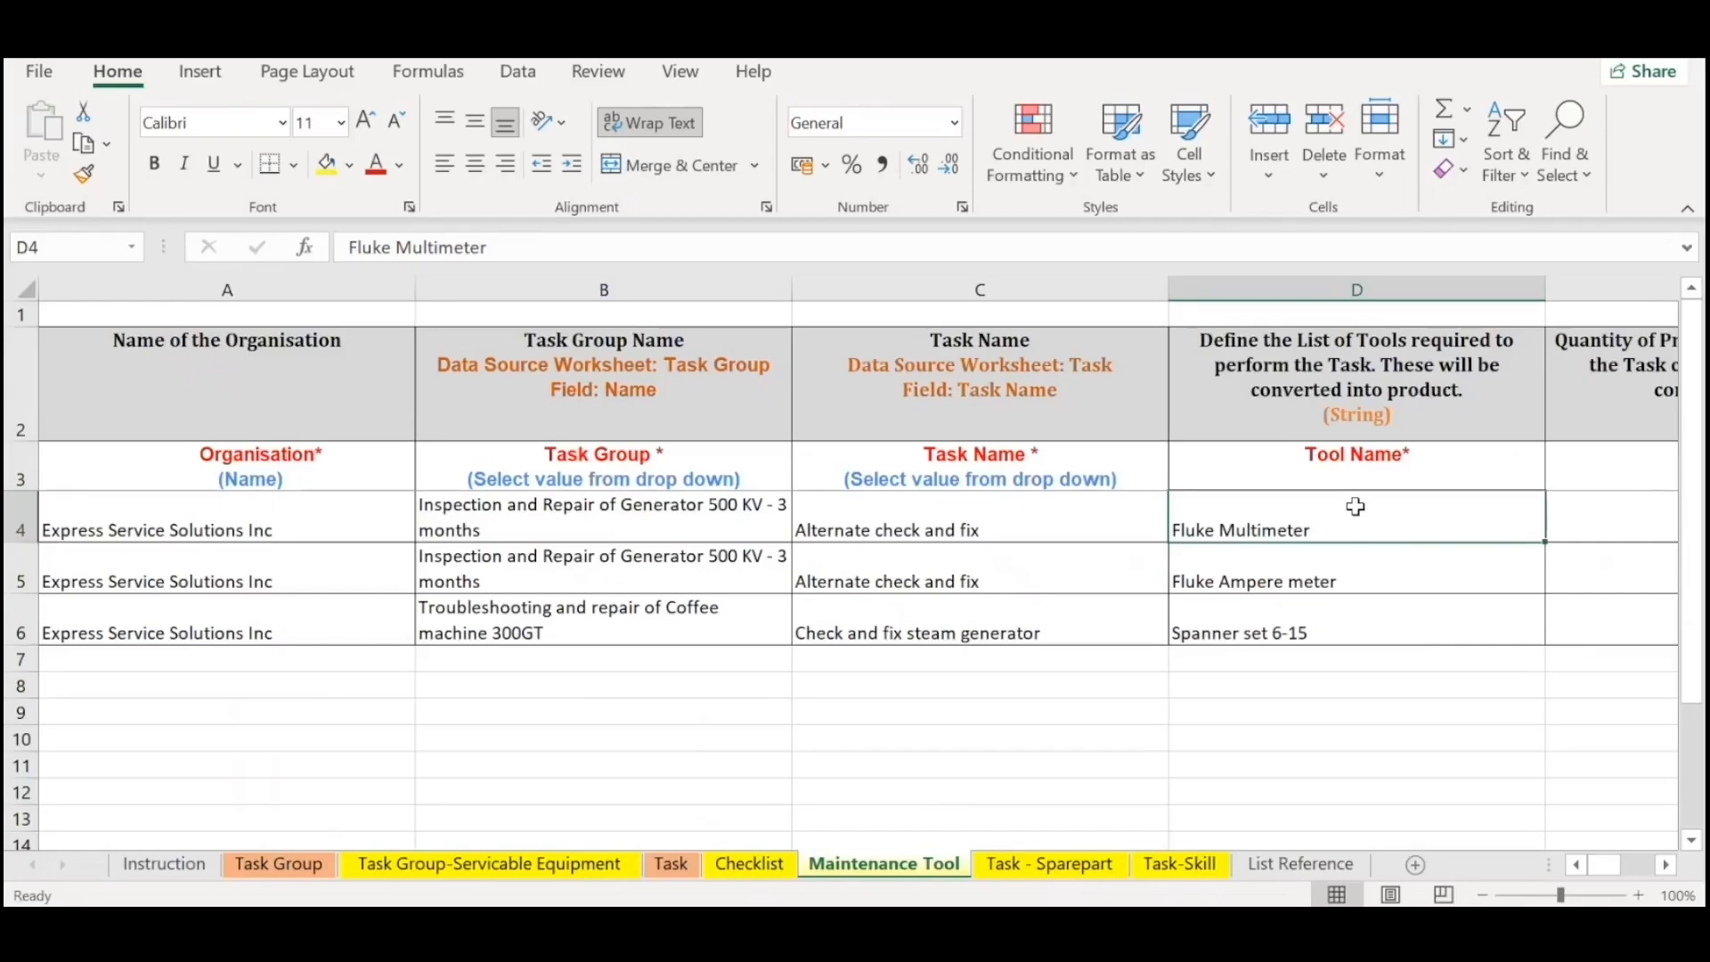
Highlight the tool names in column D from Fluke Multimeter downward next to the Quantity column.
{"action": "scroll", "coordinate": [1358, 514], "scroll_direction": "right", "scroll_amount": 1}
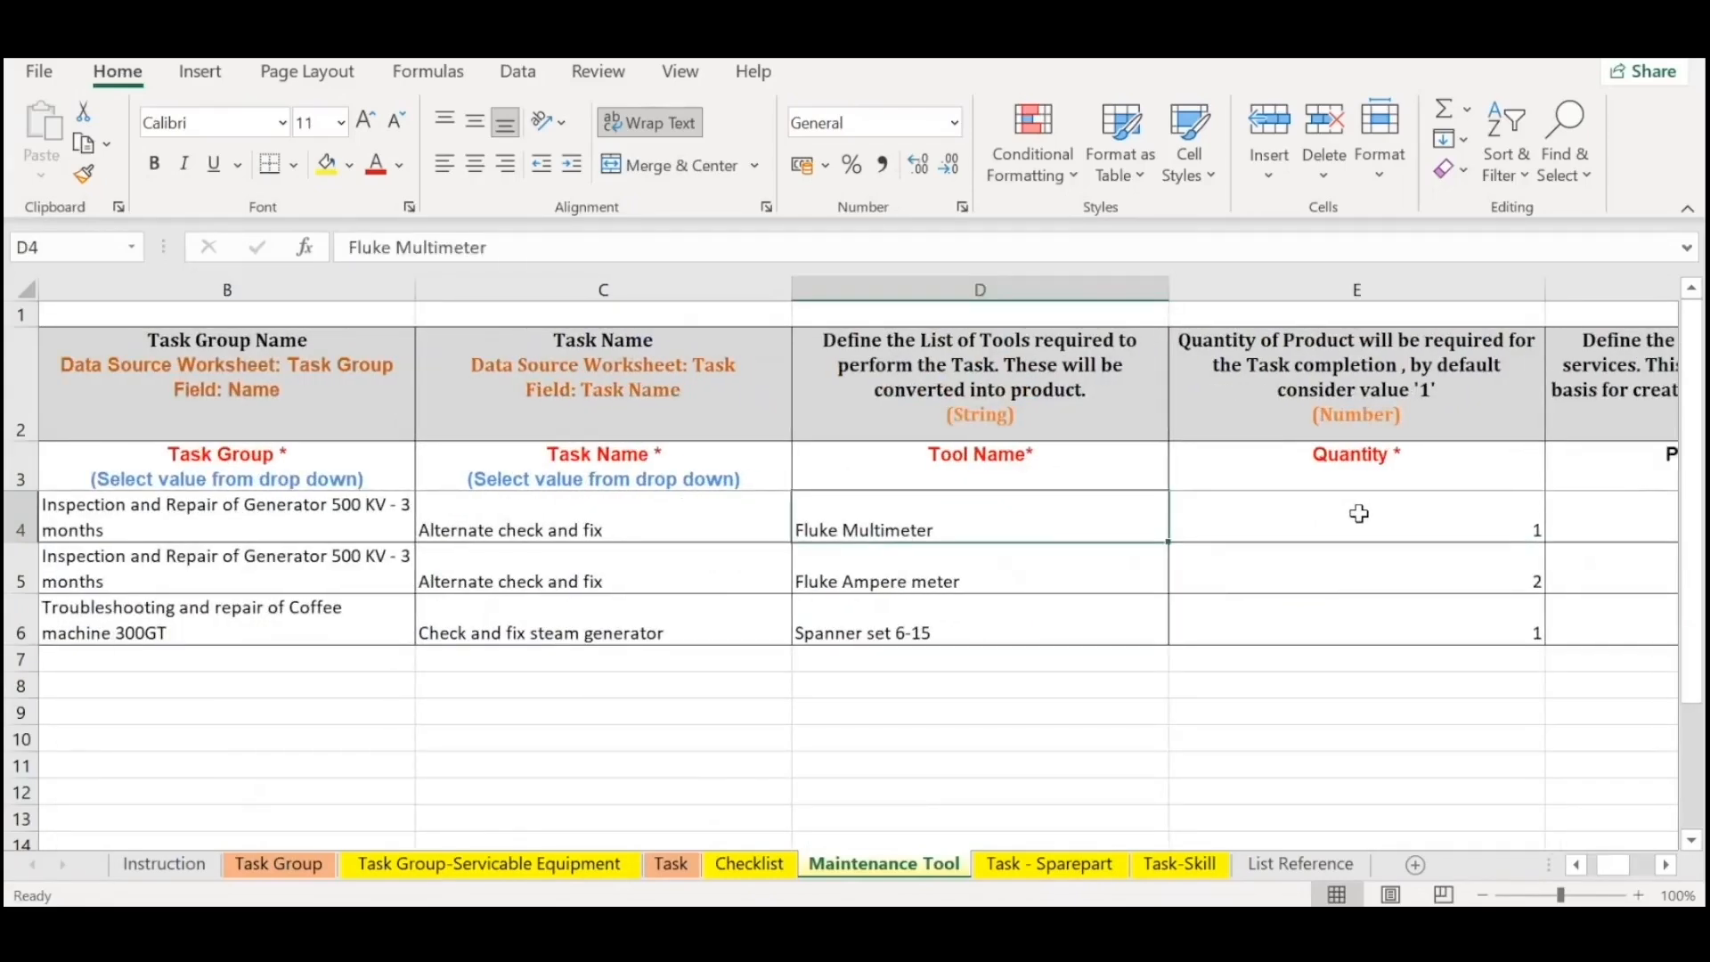
{"action": "key", "text": "Up"}
{"action": "key", "text": "Down"}
{"action": "key", "text": "Up"}
{"action": "key", "text": "Down"}
{"action": "key", "text": "shift+Down"}
{"action": "key", "text": "shift+Down"}
{"action": "key", "text": "shift+Down"}
Go through the quantities in E4:E6 for each tool and return to the Fluke Ampere meter cell, D5.
{"action": "key", "text": "Up"}
{"action": "key", "text": "Right"}
{"action": "key", "text": "Down"}
{"action": "key", "text": "Right"}
{"action": "key", "text": "Left"}
{"action": "key", "text": "Down"}
{"action": "key", "text": "Down"}
{"action": "key", "text": "Up"}
{"action": "key", "text": "Up"}
{"action": "key", "text": "Down"}
{"action": "key", "text": "Left"}
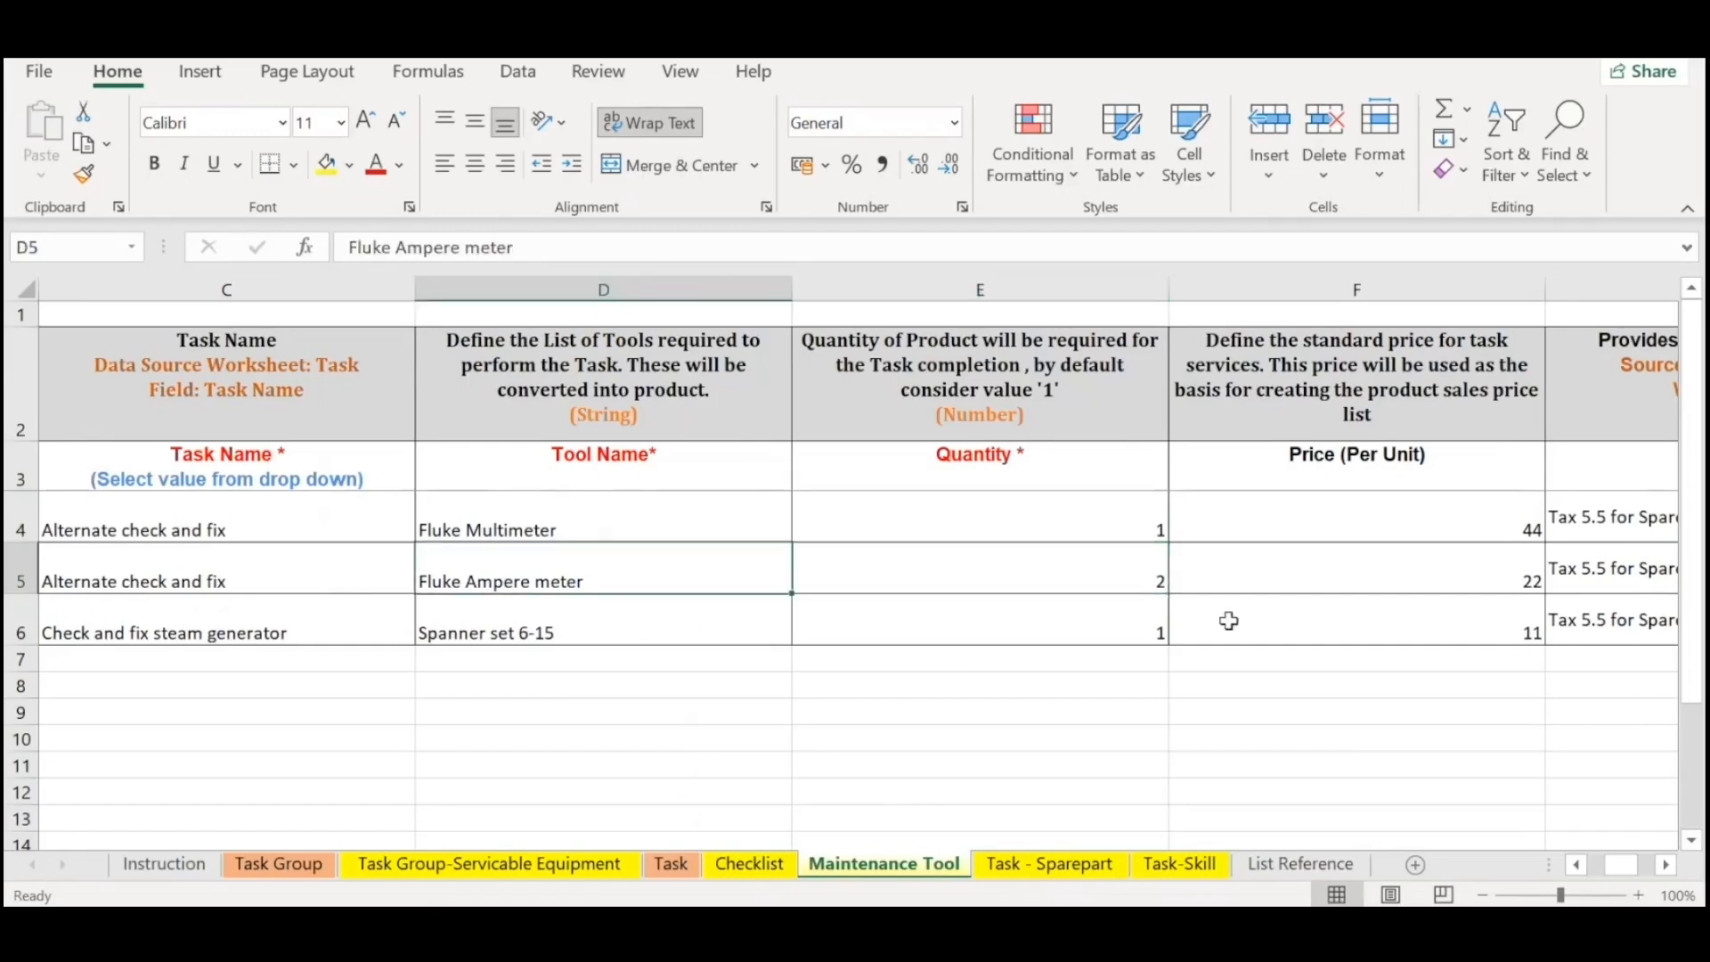
Examine the quantity, unit price and tax category of the Fluke Multimeter, finishing on its price in F4.
{"action": "key", "text": "Right"}
{"action": "key", "text": "Right"}
{"action": "key", "text": "Up"}
{"action": "key", "text": "Right"}
{"action": "key", "text": "Left"}
{"action": "key", "text": "Left"}
{"action": "key", "text": "Right"}
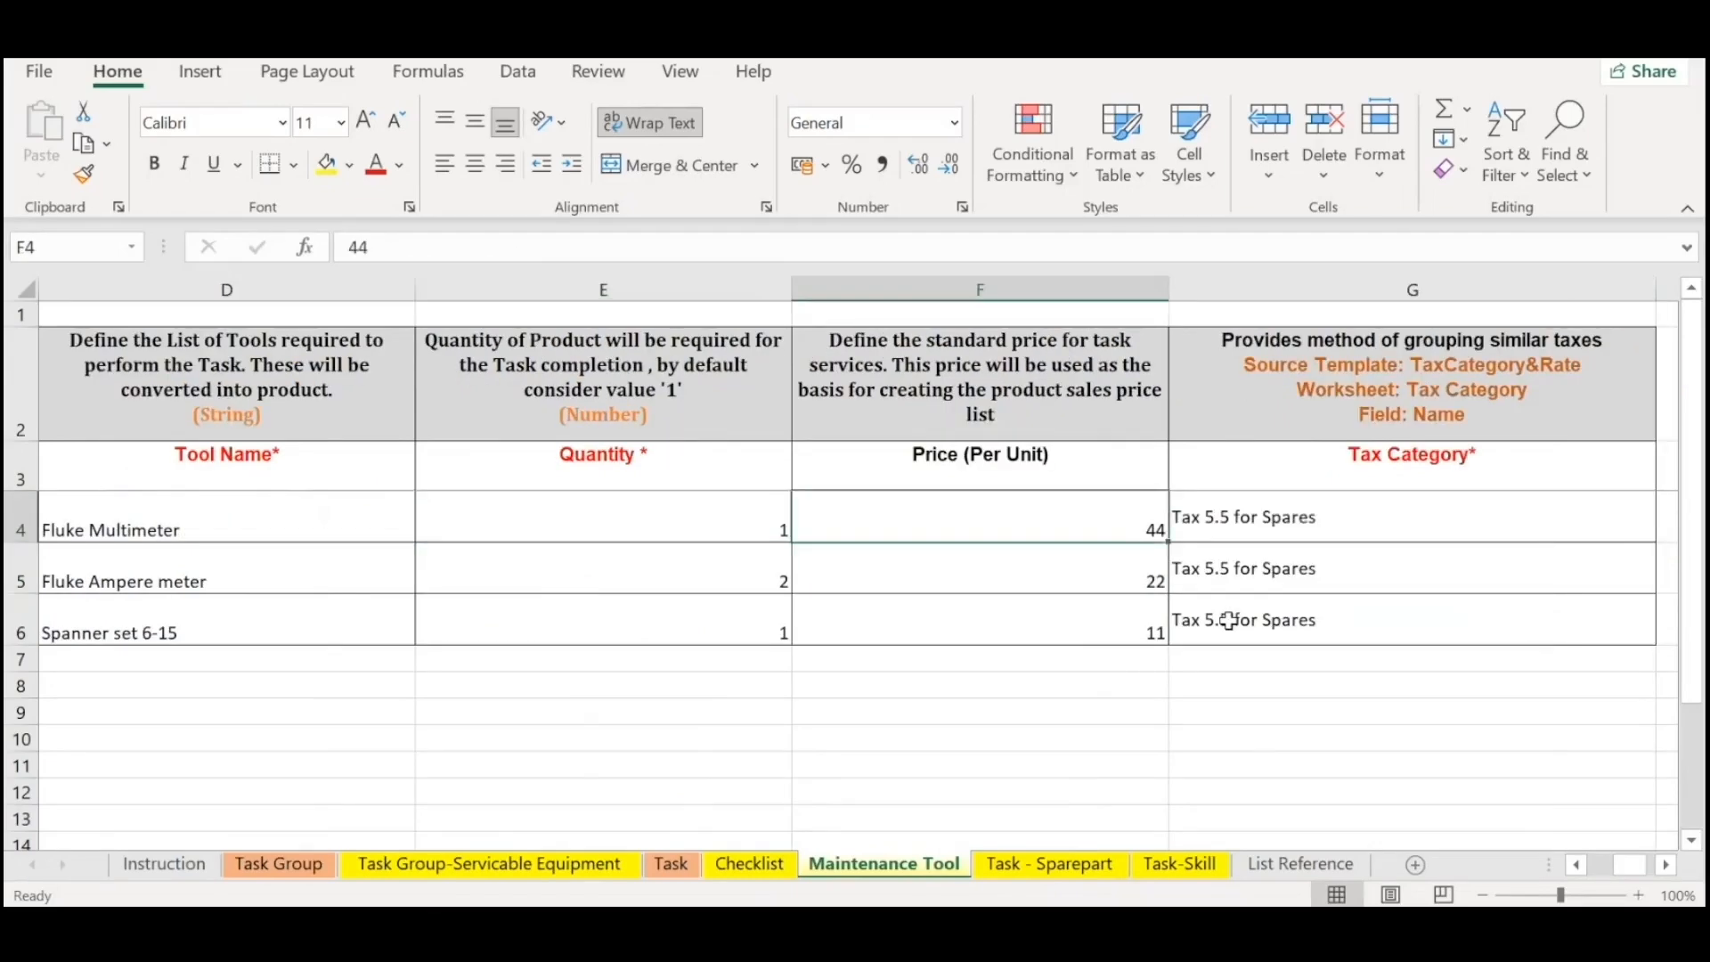
Highlight the tax categories in G4:G6 for the three maintenance tools.
{"action": "key", "text": "Down"}
{"action": "key", "text": "Up"}
{"action": "key", "text": "Right"}
{"action": "key", "text": "Up"}
{"action": "key", "text": "Down"}
{"action": "key", "text": "shift+Down"}
{"action": "key", "text": "shift+Down"}
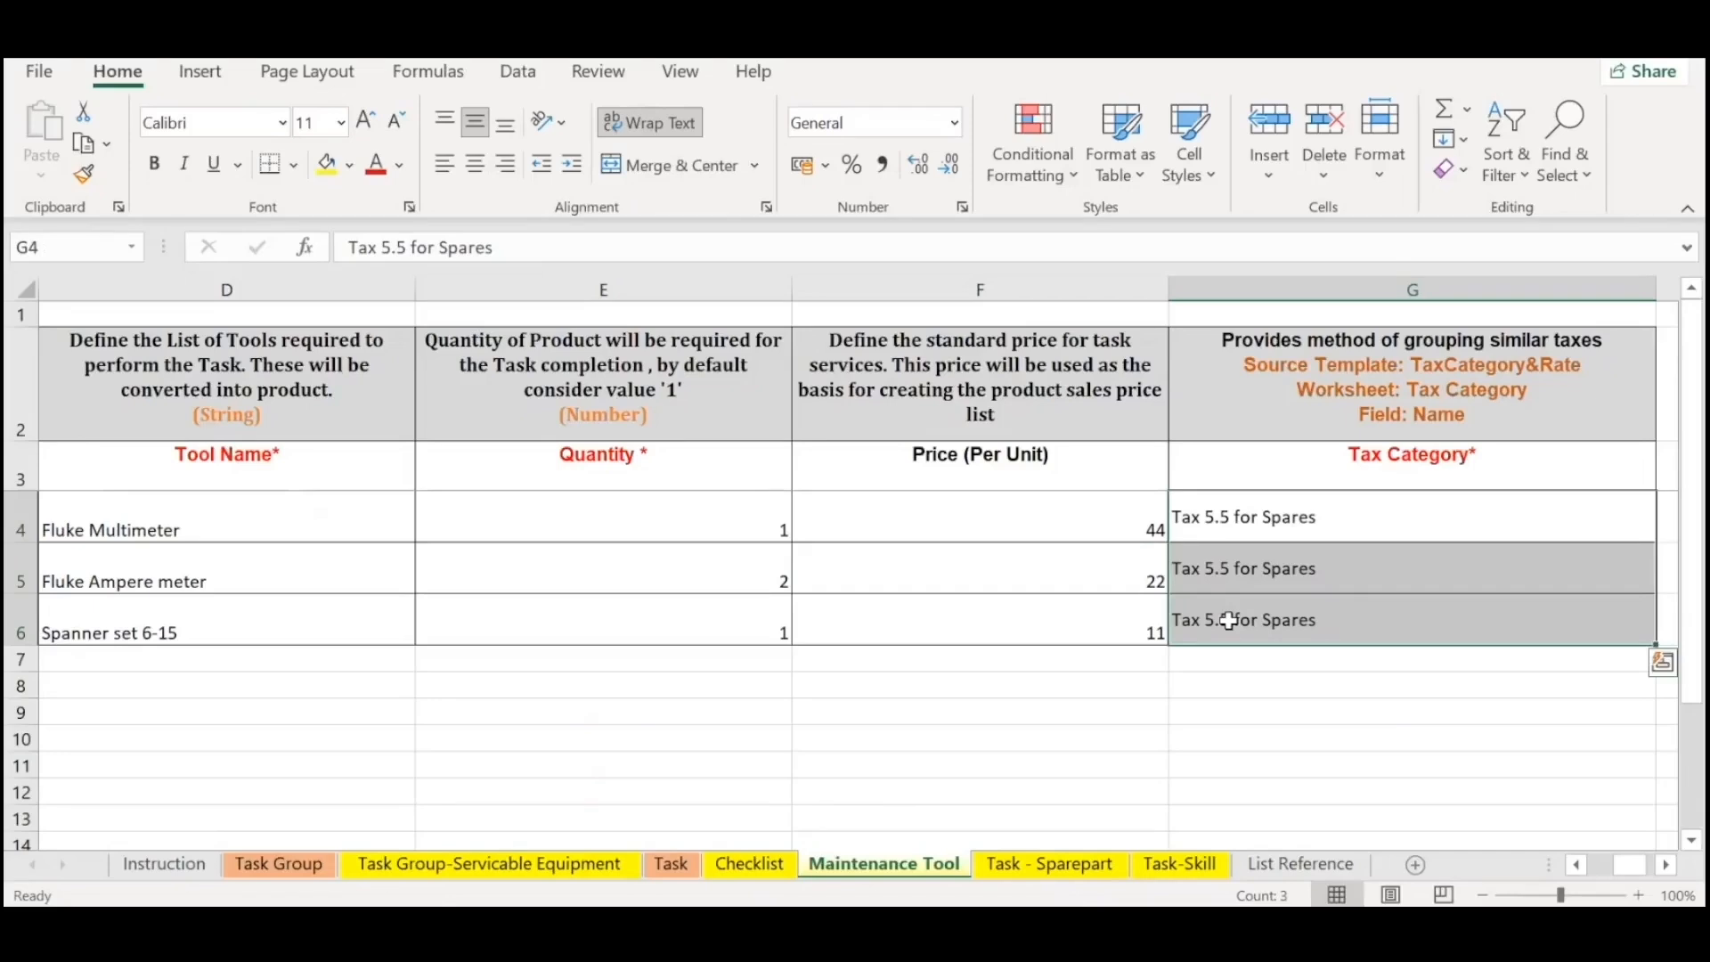
Go back across the Maintenance Tool columns to the Fluke Ampere meter's task group in B5.
{"action": "key", "text": "Up"}
{"action": "key", "text": "Down"}
{"action": "key", "text": "Left"}
{"action": "key", "text": "Down"}
{"action": "key", "text": "Left"}
{"action": "key", "text": "Left"}
{"action": "key", "text": "Left"}
{"action": "key", "text": "Left"}
{"action": "key", "text": "Left"}
{"action": "key", "text": "Right"}
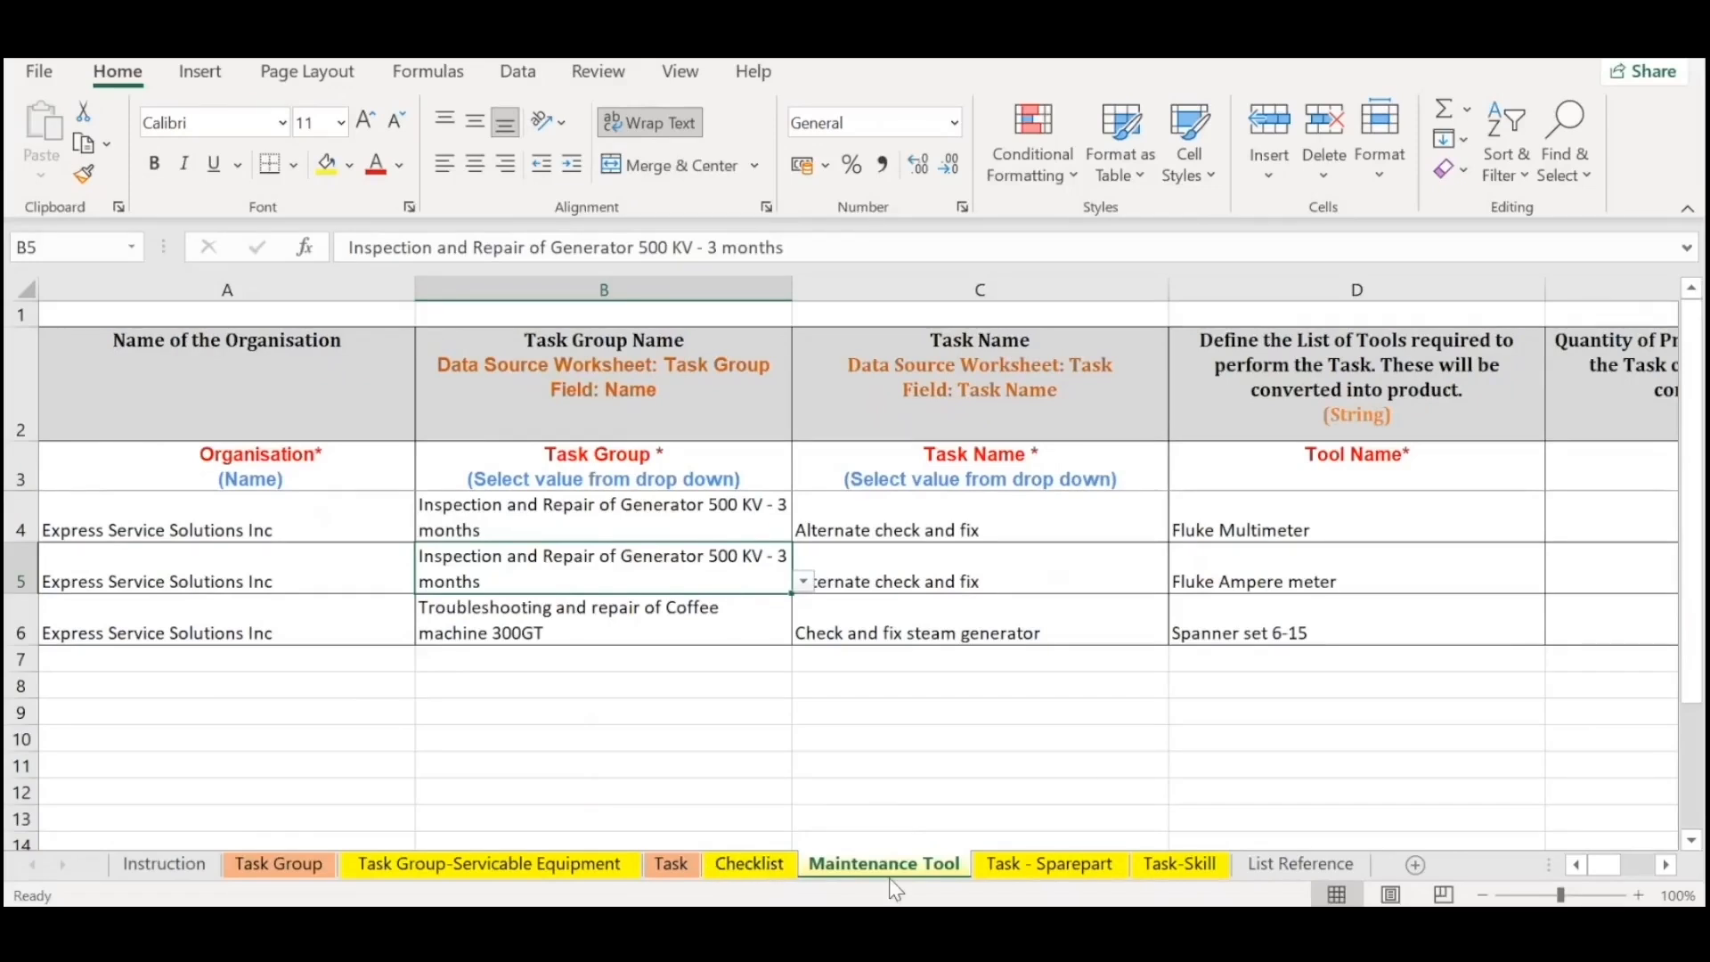
Open the Task - Sparepart sheet and examine the generator spare parts in D4:D6 alongside their task names.
{"action": "left_click", "coordinate": [1024, 861]}
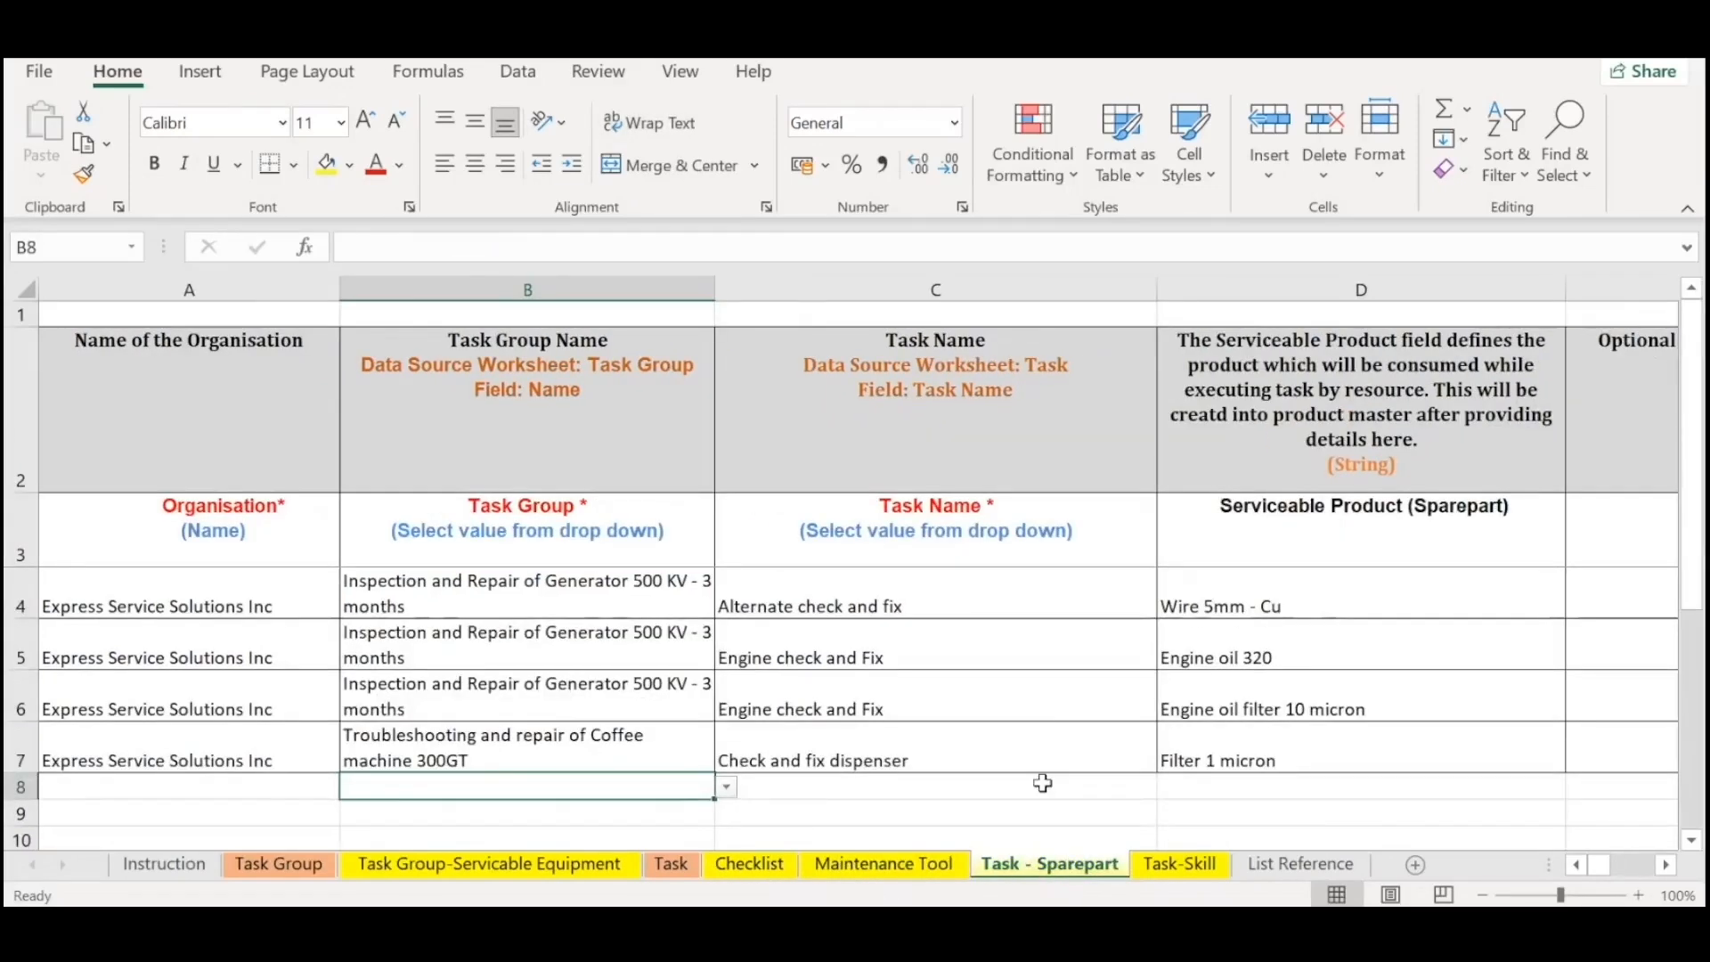
{"action": "left_click", "coordinate": [1044, 710]}
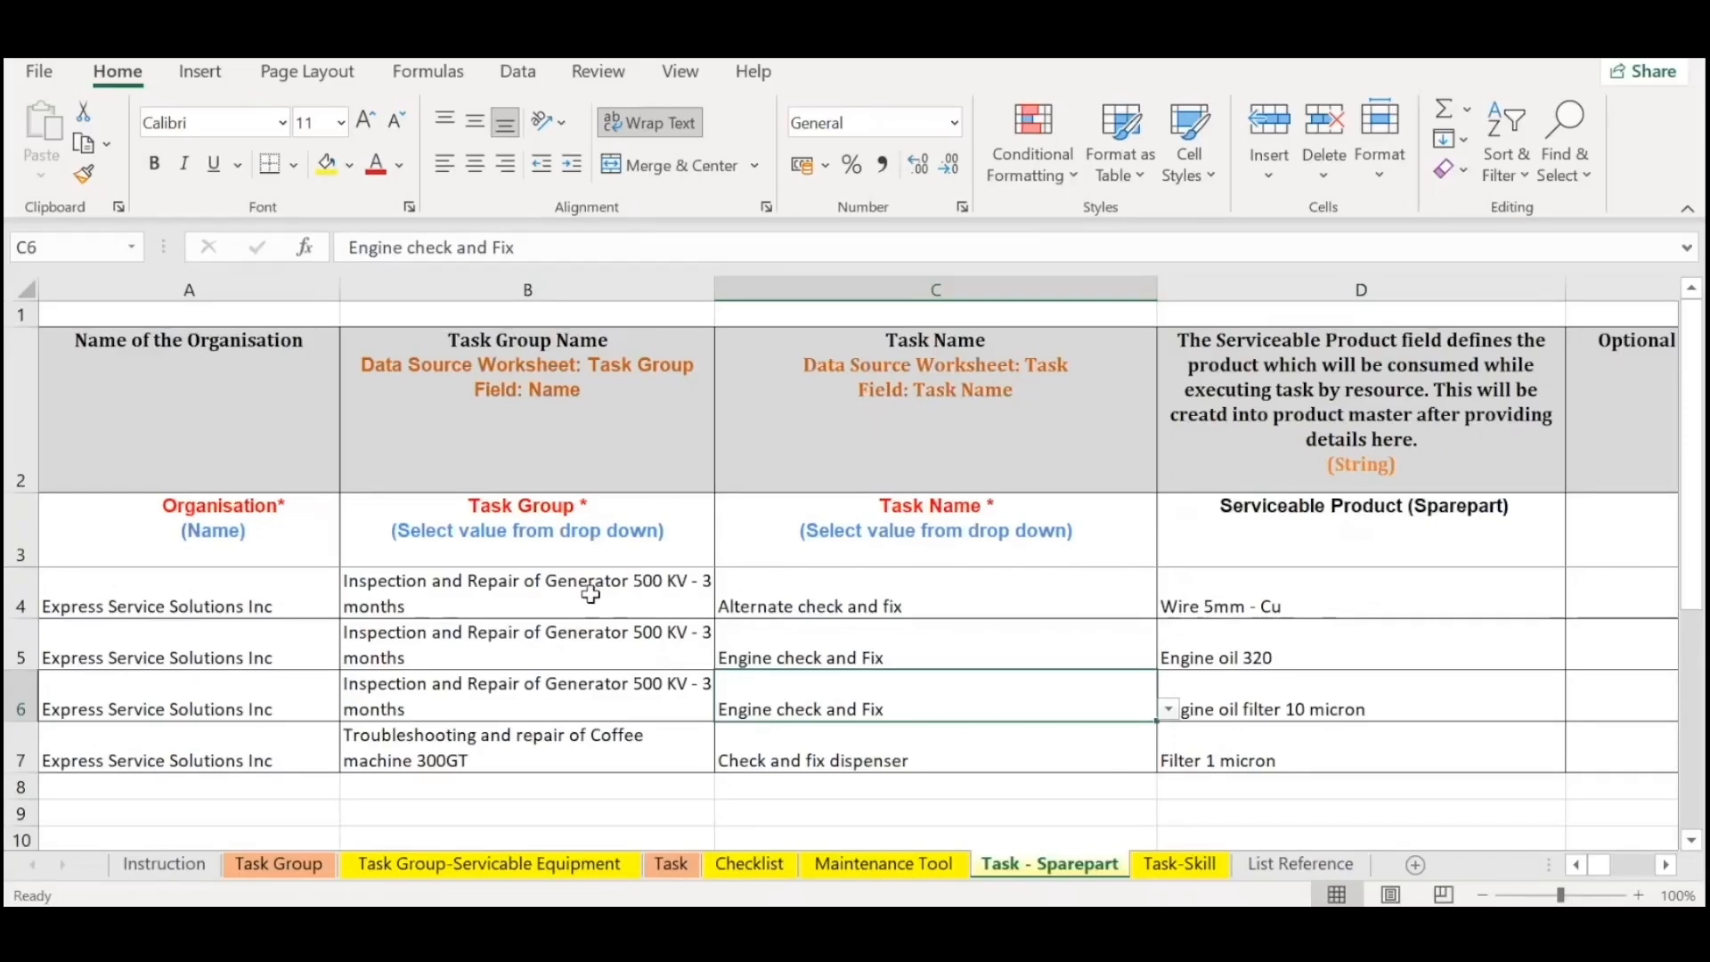
{"action": "left_click_drag", "start_coordinate": [1247, 603], "coordinate": [1256, 708]}
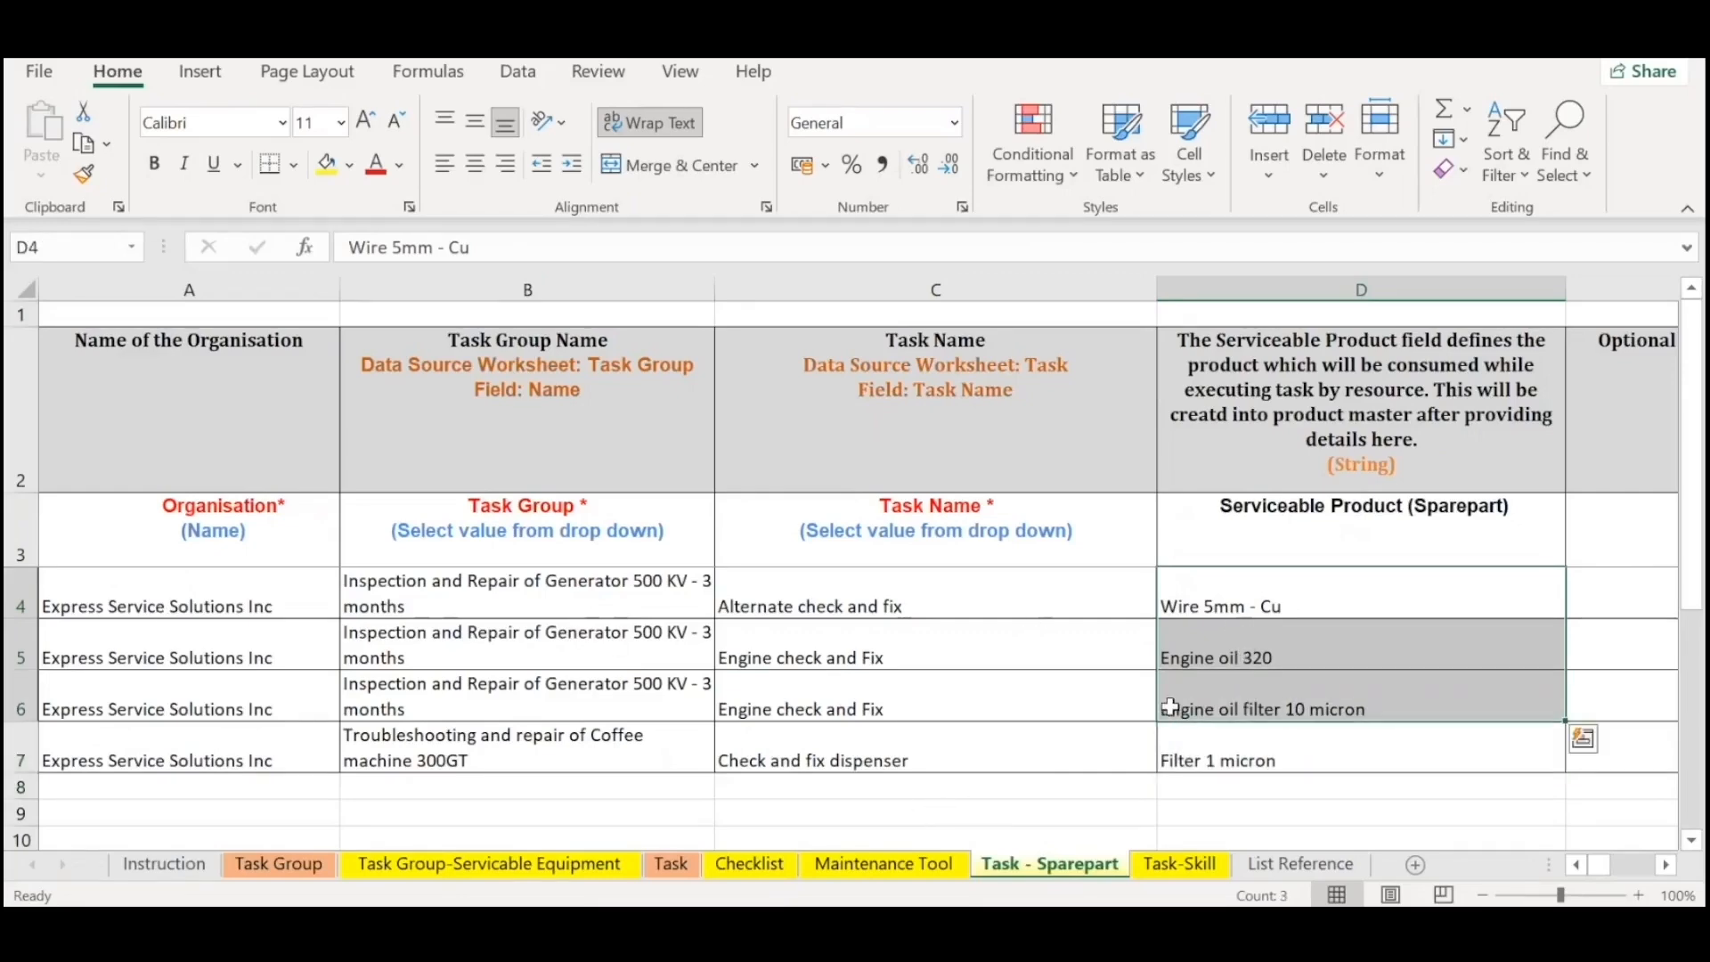
{"action": "left_click_drag", "start_coordinate": [1240, 586], "coordinate": [1264, 701]}
{"action": "left_click", "coordinate": [890, 611]}
{"action": "left_click", "coordinate": [1254, 606]}
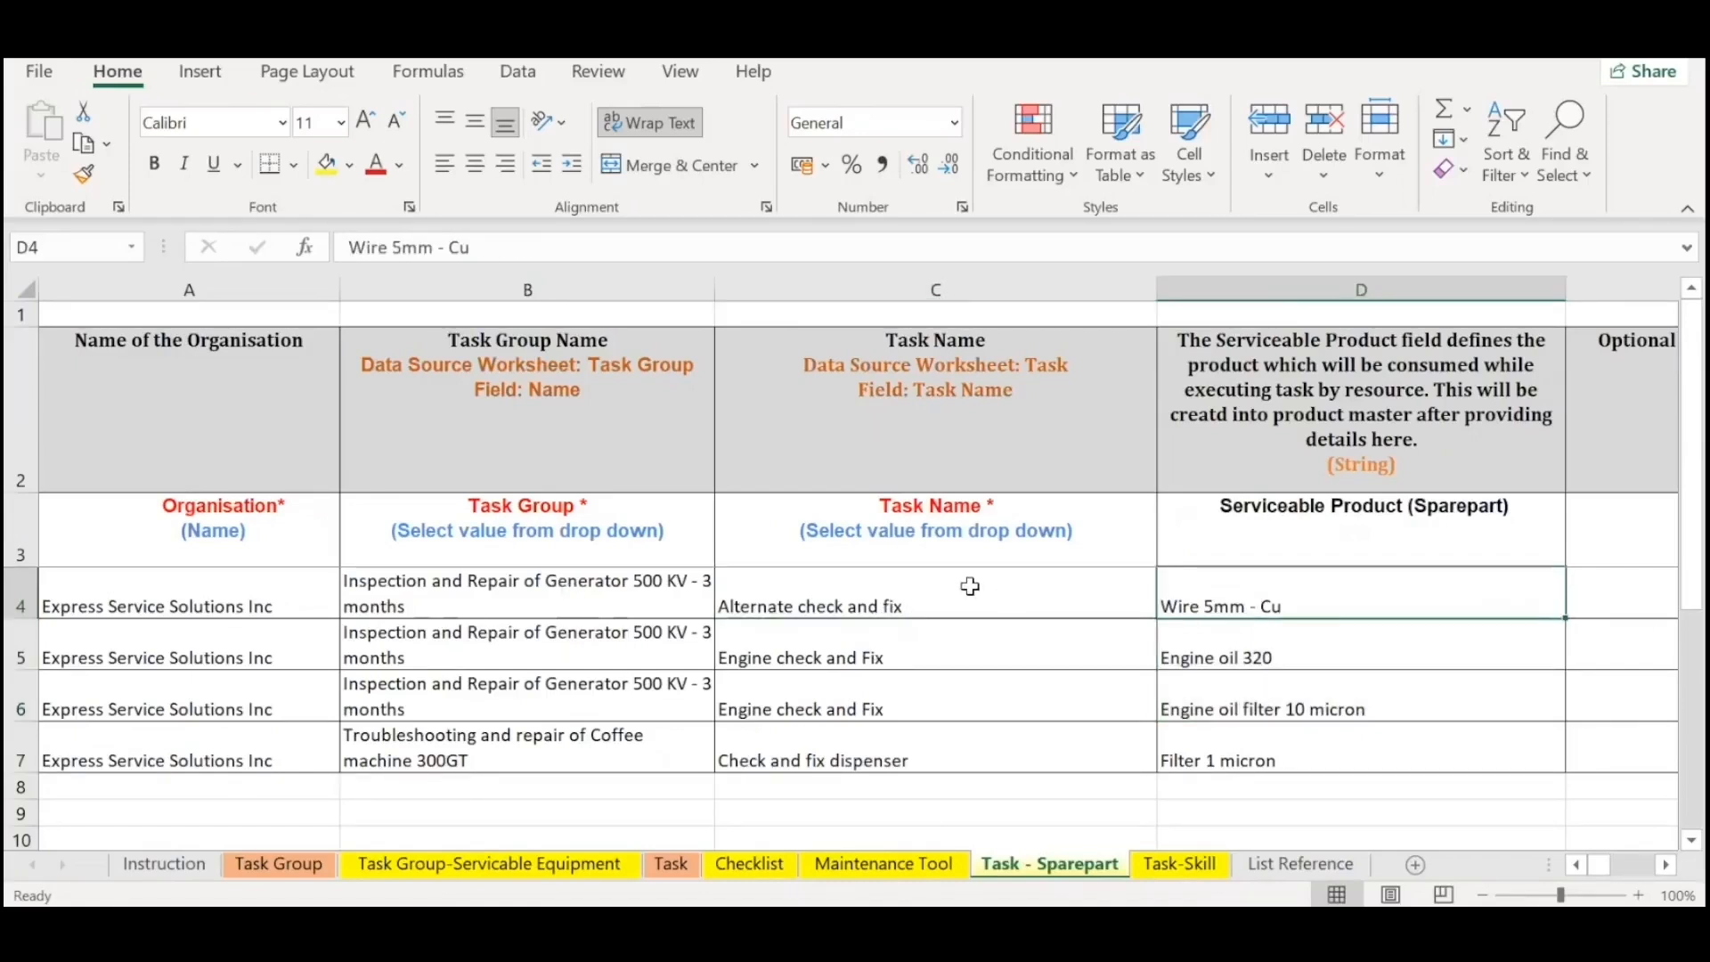
Review the Organisation, Task Group and Task Name columns of the Task - Sparepart sheet one after another.
{"action": "left_click_drag", "start_coordinate": [243, 535], "coordinate": [222, 810]}
{"action": "left_click_drag", "start_coordinate": [363, 600], "coordinate": [426, 783]}
{"action": "left_click_drag", "start_coordinate": [992, 532], "coordinate": [1149, 789]}
{"action": "left_click", "coordinate": [1096, 637]}
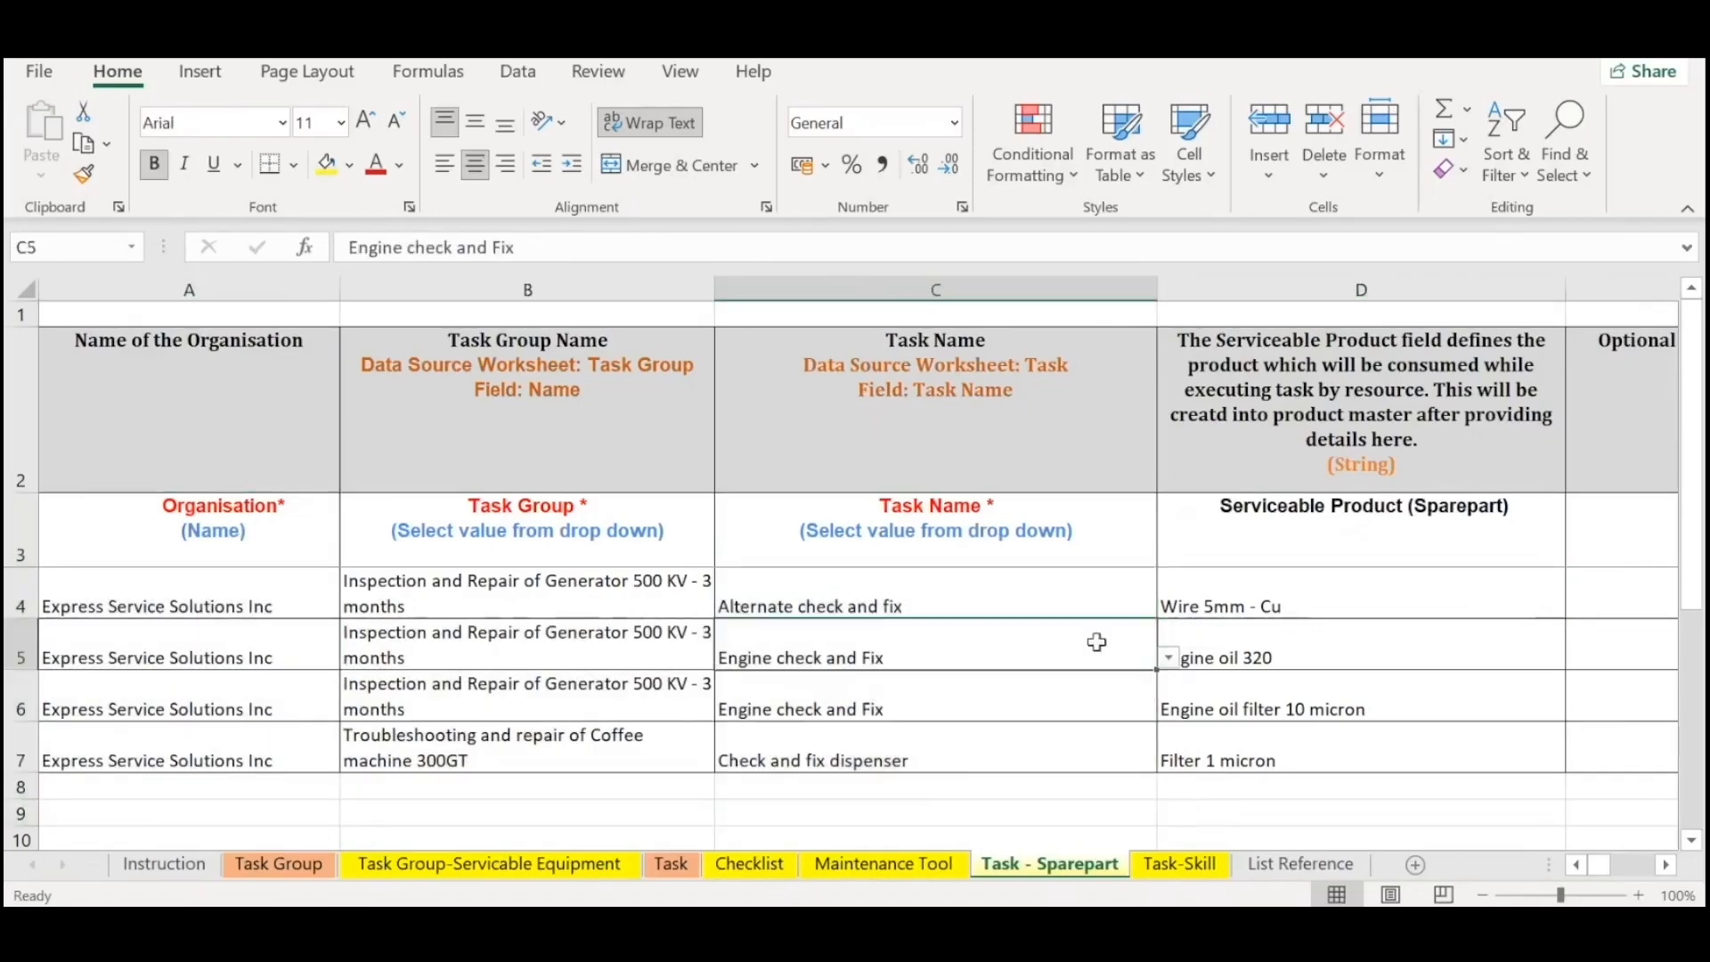
View the available task names for C4 without changing the choice, then select the Wire 5mm - Cu cell.
{"action": "left_click", "coordinate": [1139, 604]}
{"action": "left_click", "coordinate": [1169, 608]}
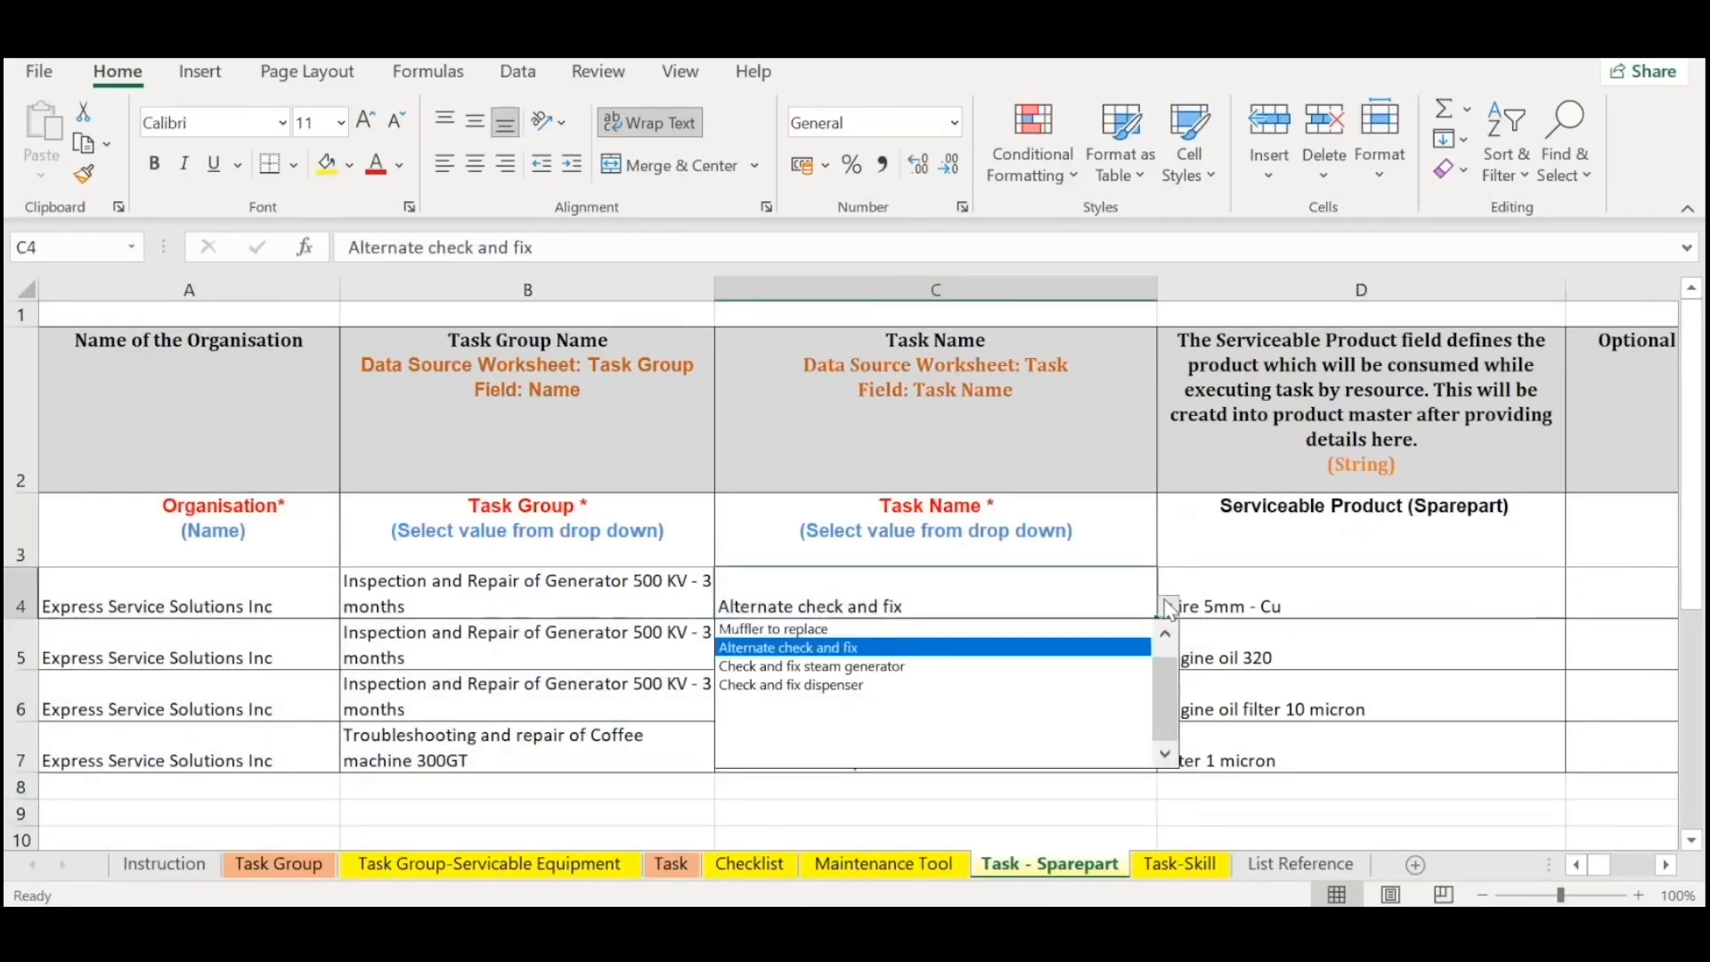
{"action": "key", "text": "Escape"}
{"action": "left_click", "coordinate": [1352, 585]}
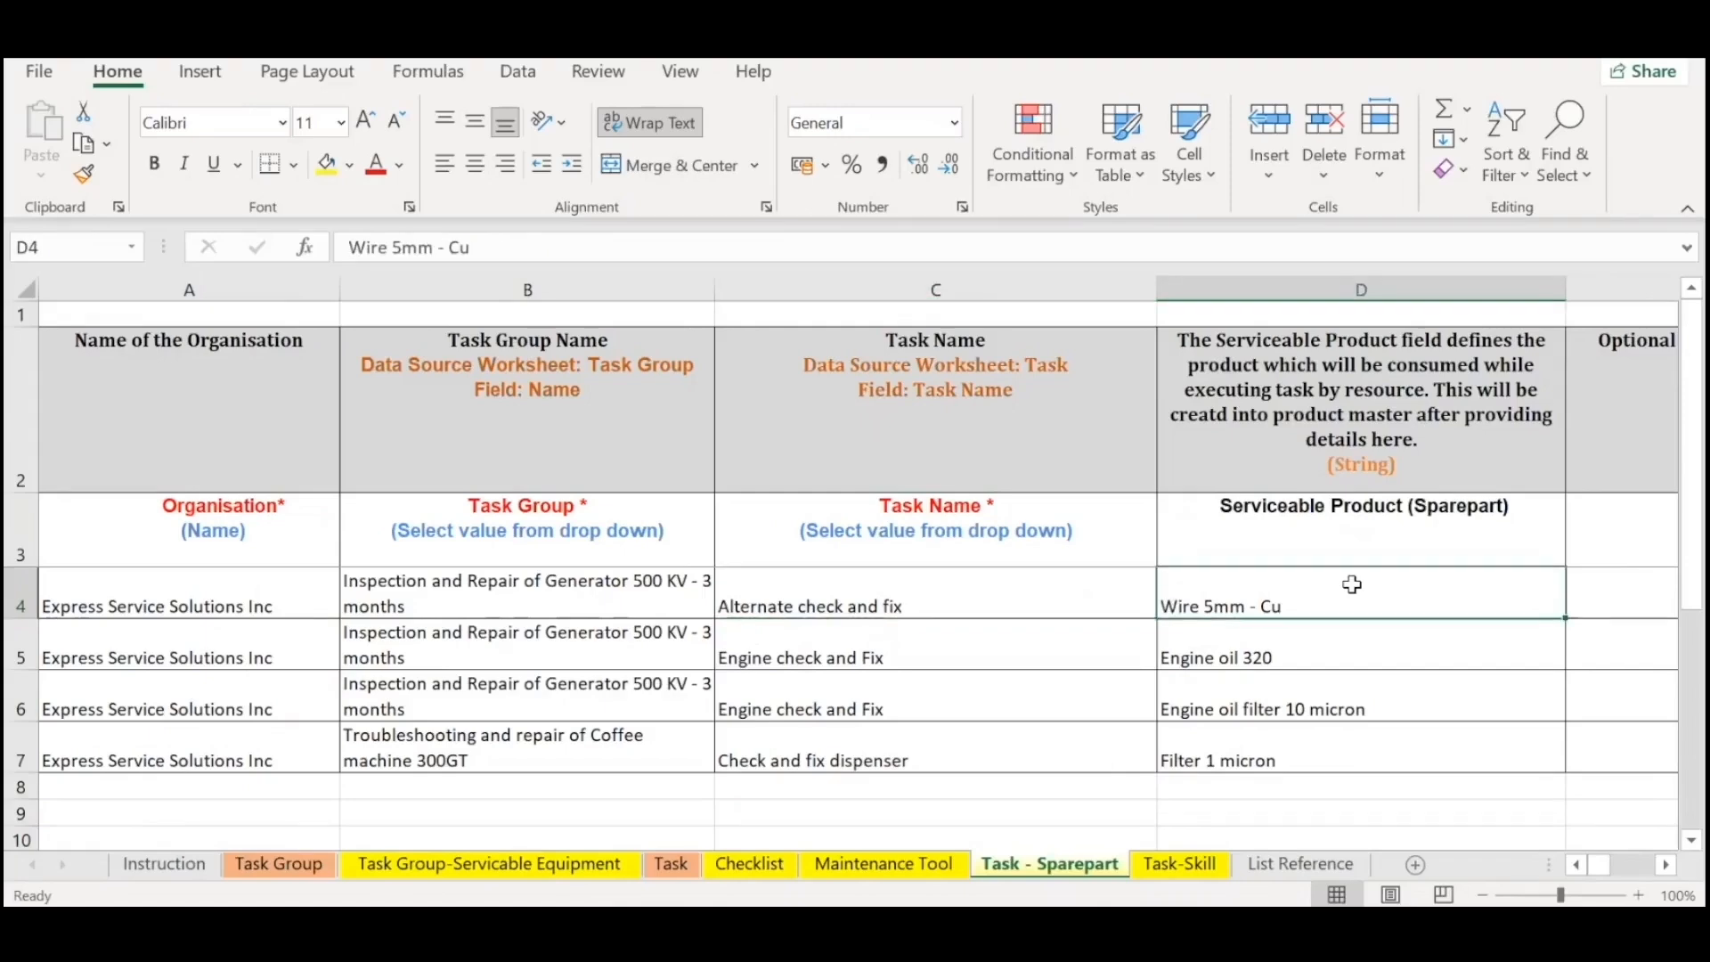
Check the task group and task name belonging to Wire 5mm - Cu and return to D4.
{"action": "scroll", "coordinate": [1352, 585], "scroll_direction": "right", "scroll_amount": 2}
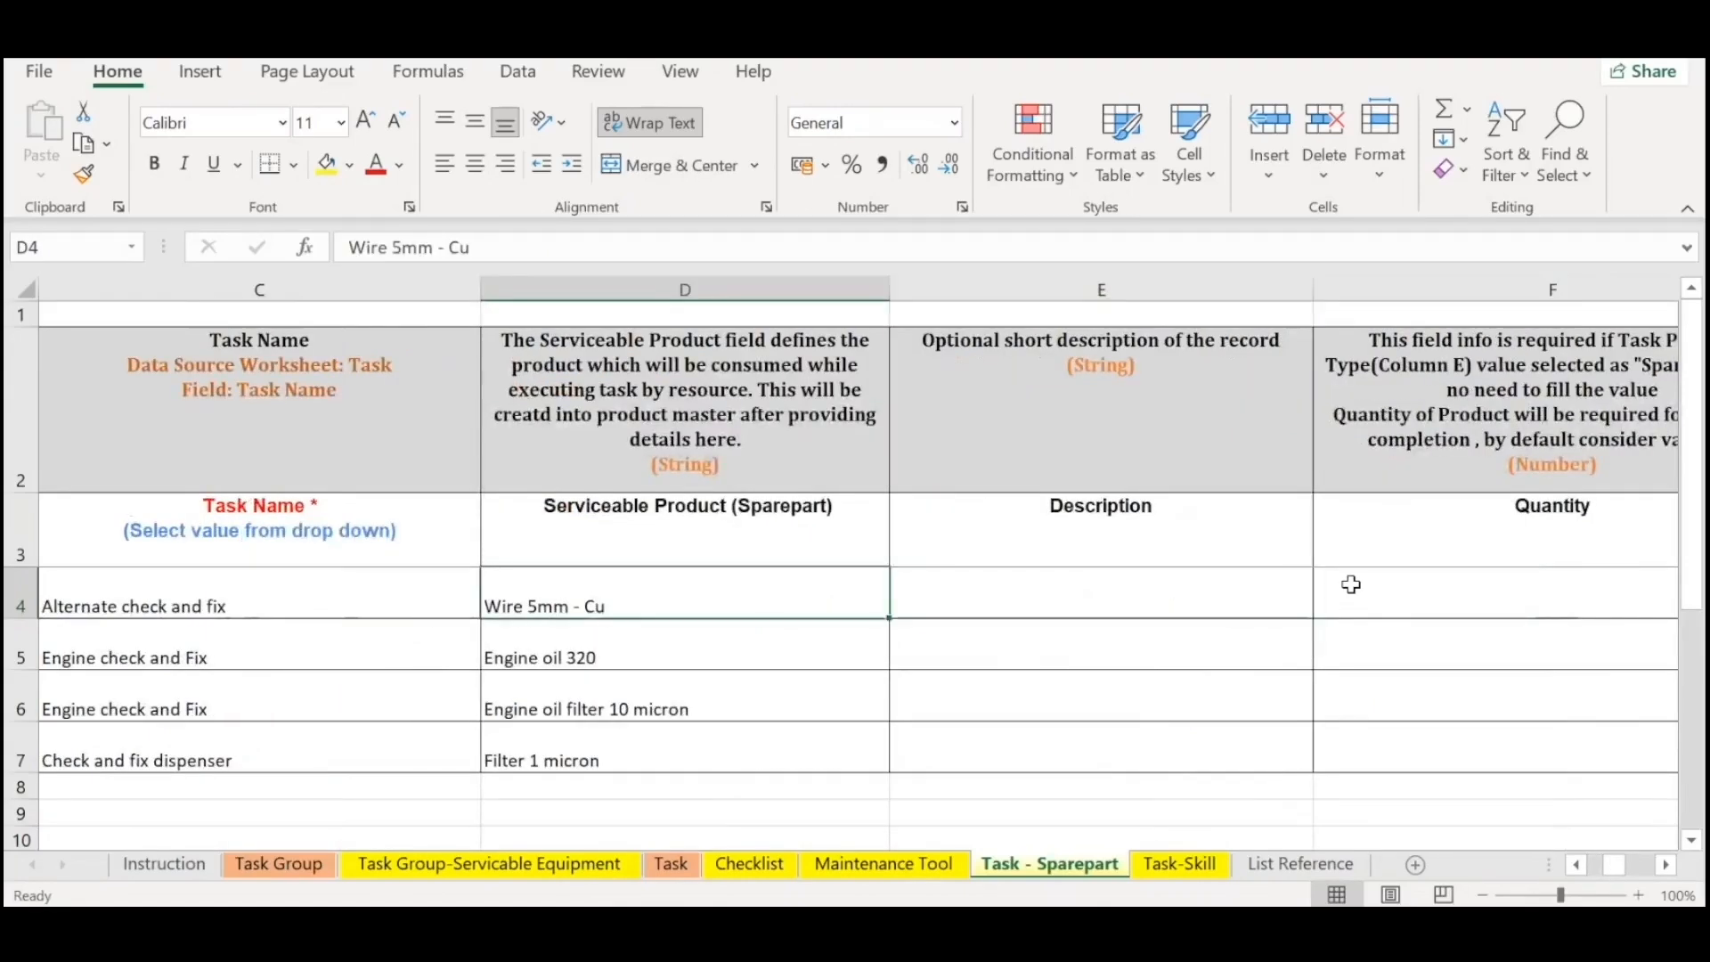
{"action": "key", "text": "Left"}
{"action": "key", "text": "Left"}
{"action": "key", "text": "Left"}
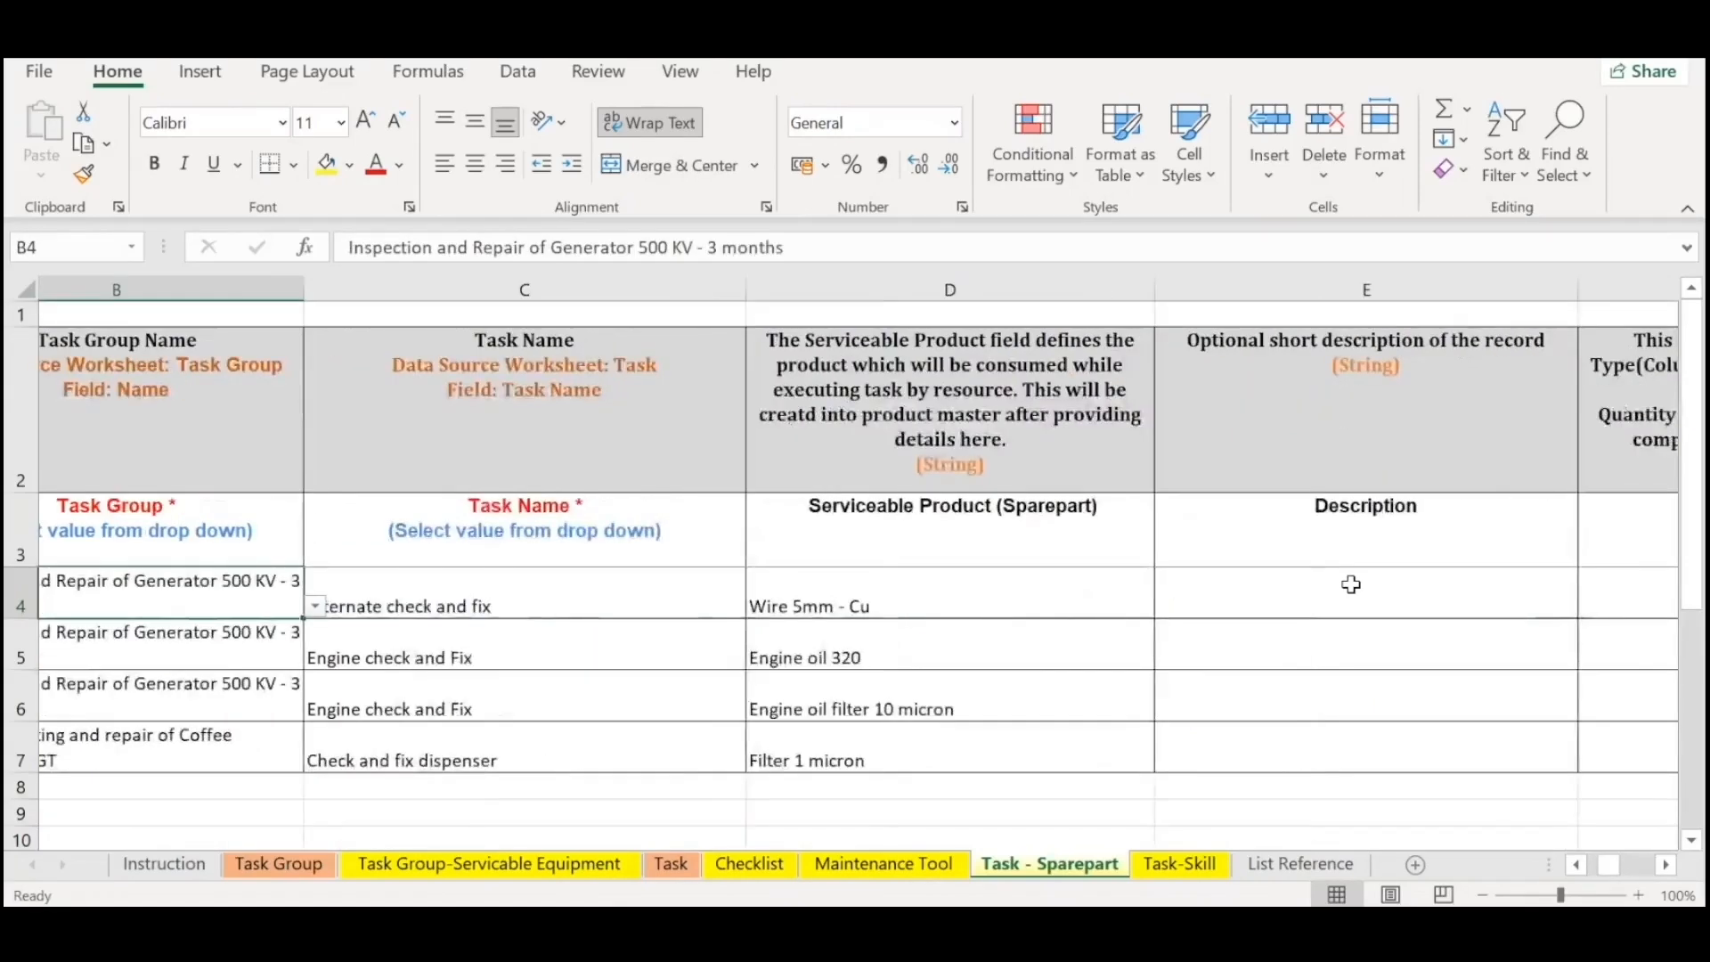
{"action": "key", "text": "Right"}
{"action": "key", "text": "Right"}
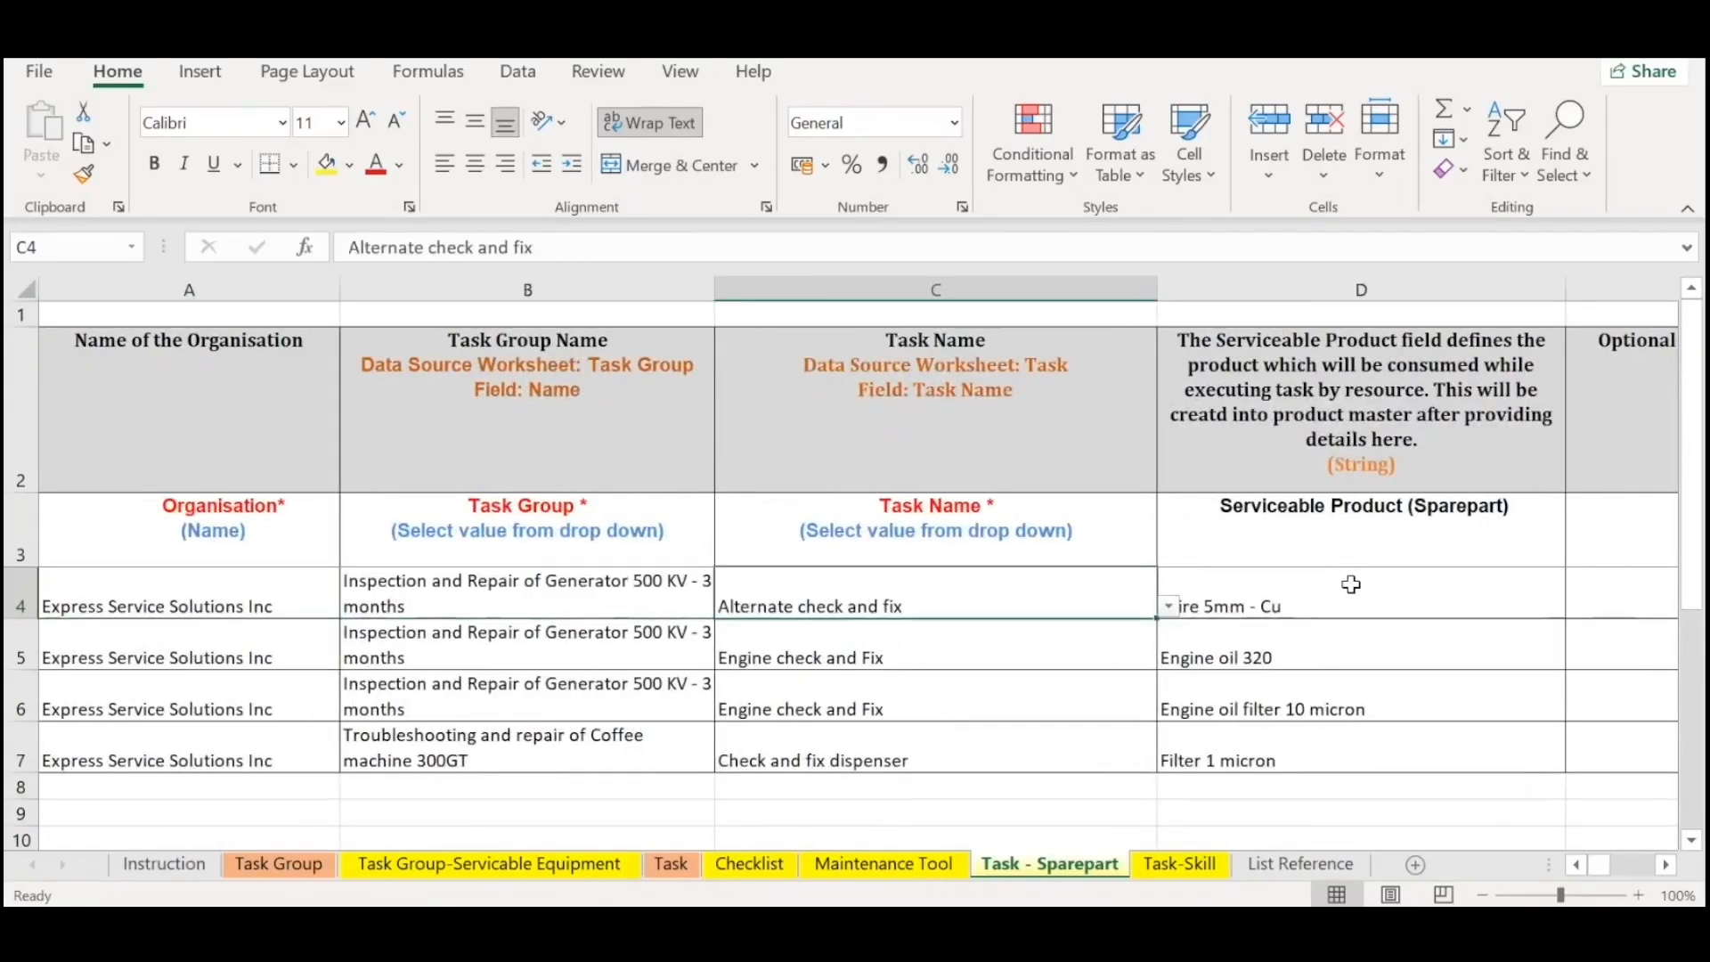
{"action": "key", "text": "Right"}
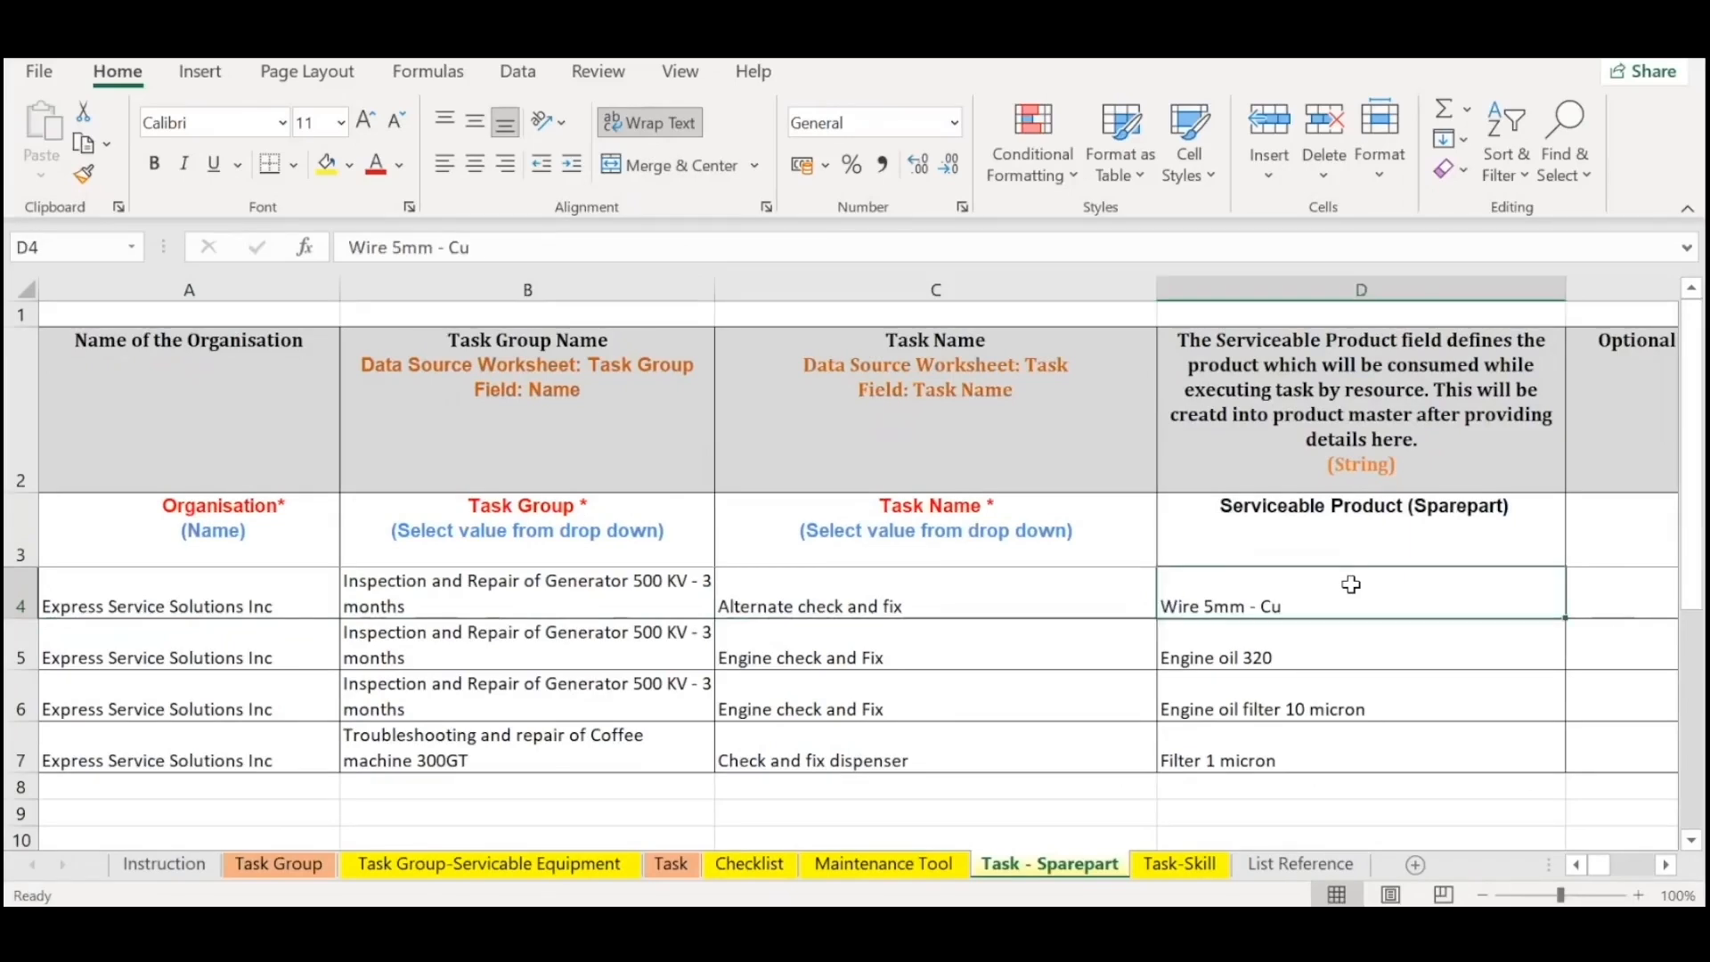
Highlight the spare parts in D4:D7 and go through them one by one to Filter 1 micron.
{"action": "scroll", "coordinate": [1351, 584], "scroll_direction": "right", "scroll_amount": 2}
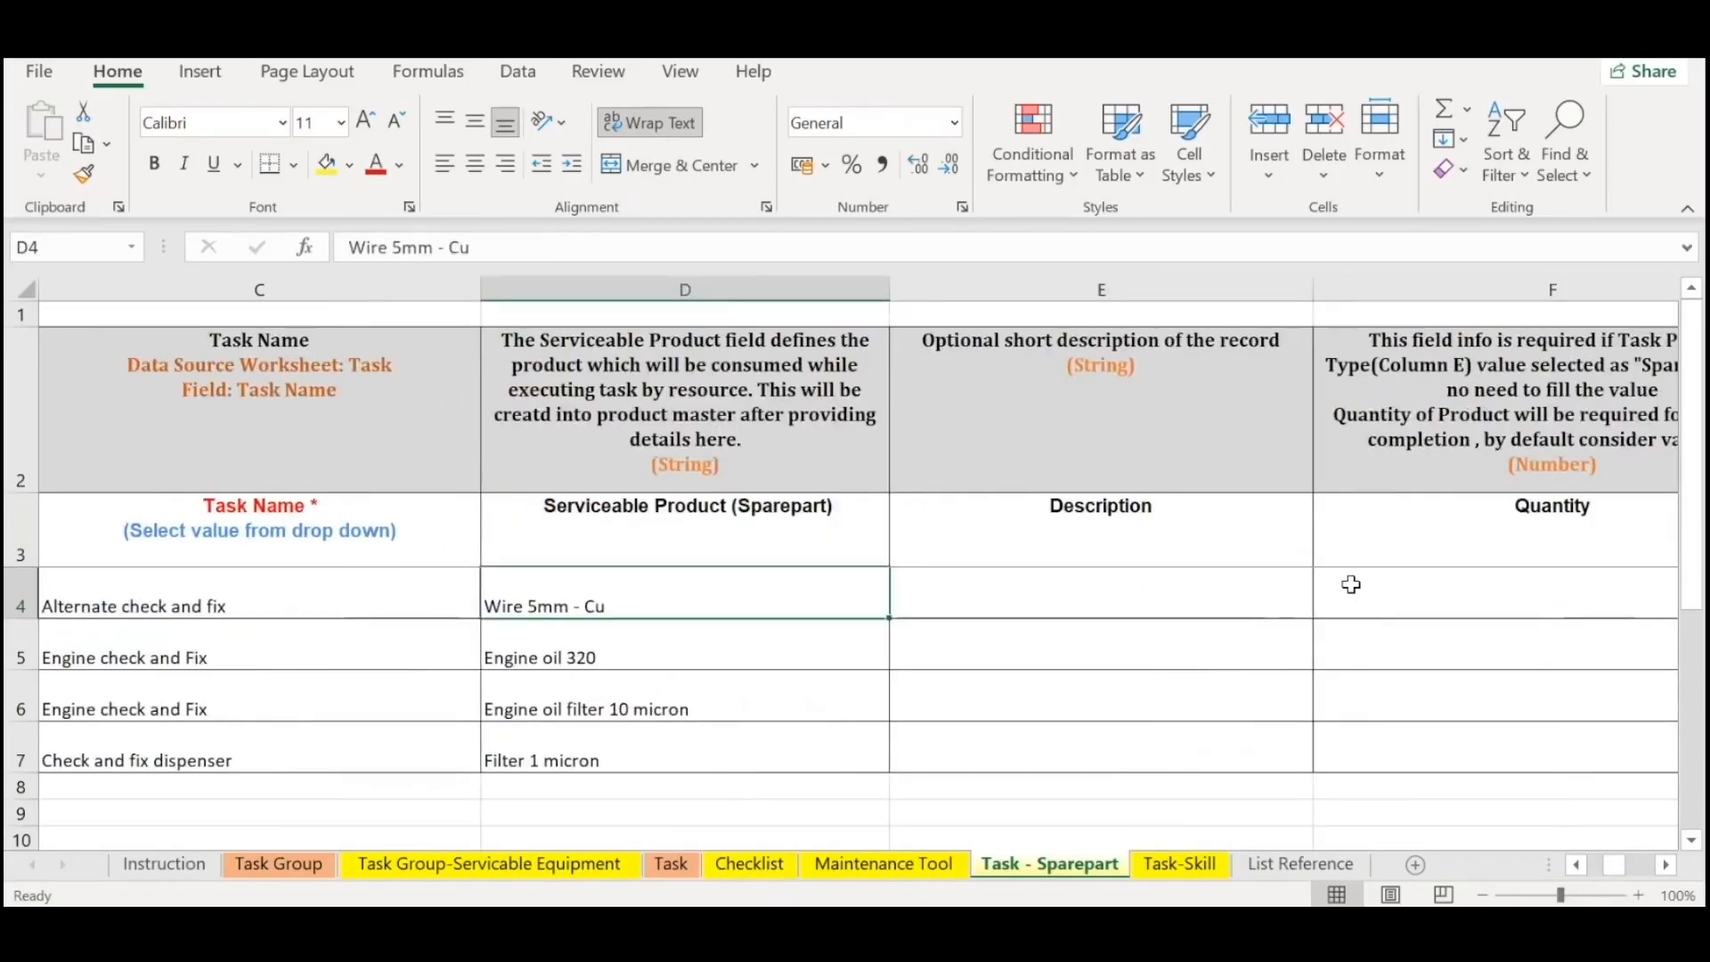
{"action": "key", "text": "shift+Down"}
{"action": "key", "text": "shift+Down"}
{"action": "key", "text": "shift+Down"}
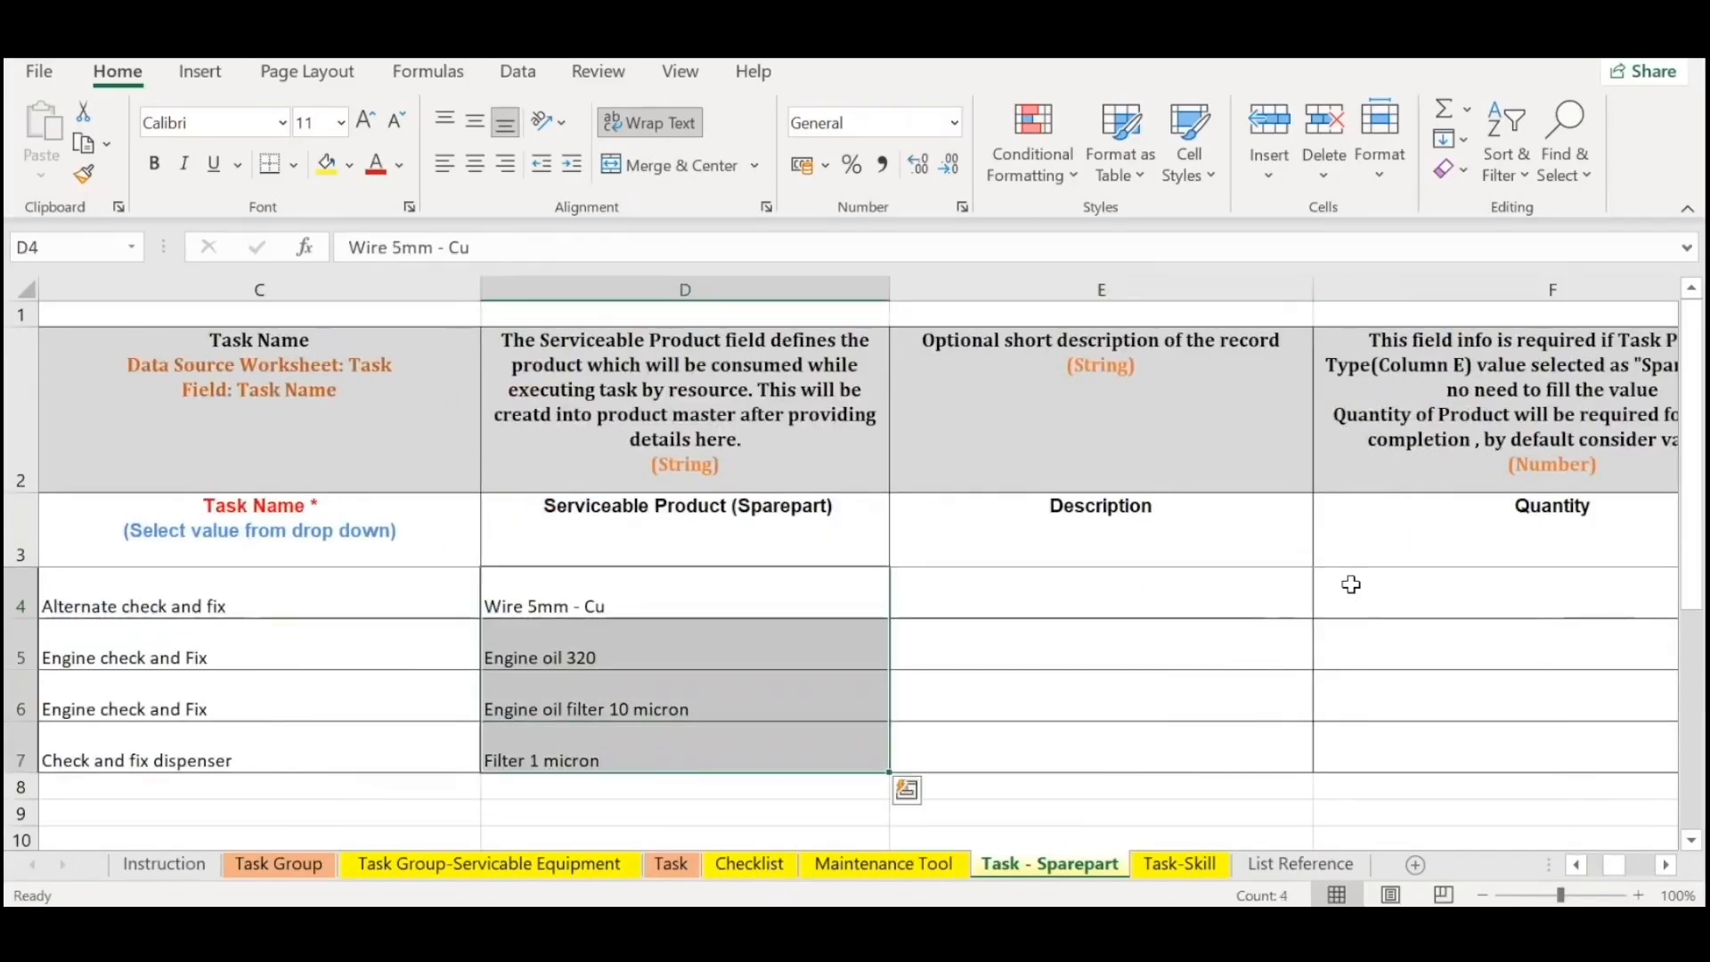
{"action": "key", "text": "Up"}
{"action": "key", "text": "Down"}
{"action": "key", "text": "Down"}
{"action": "key", "text": "Down"}
{"action": "key", "text": "Down"}
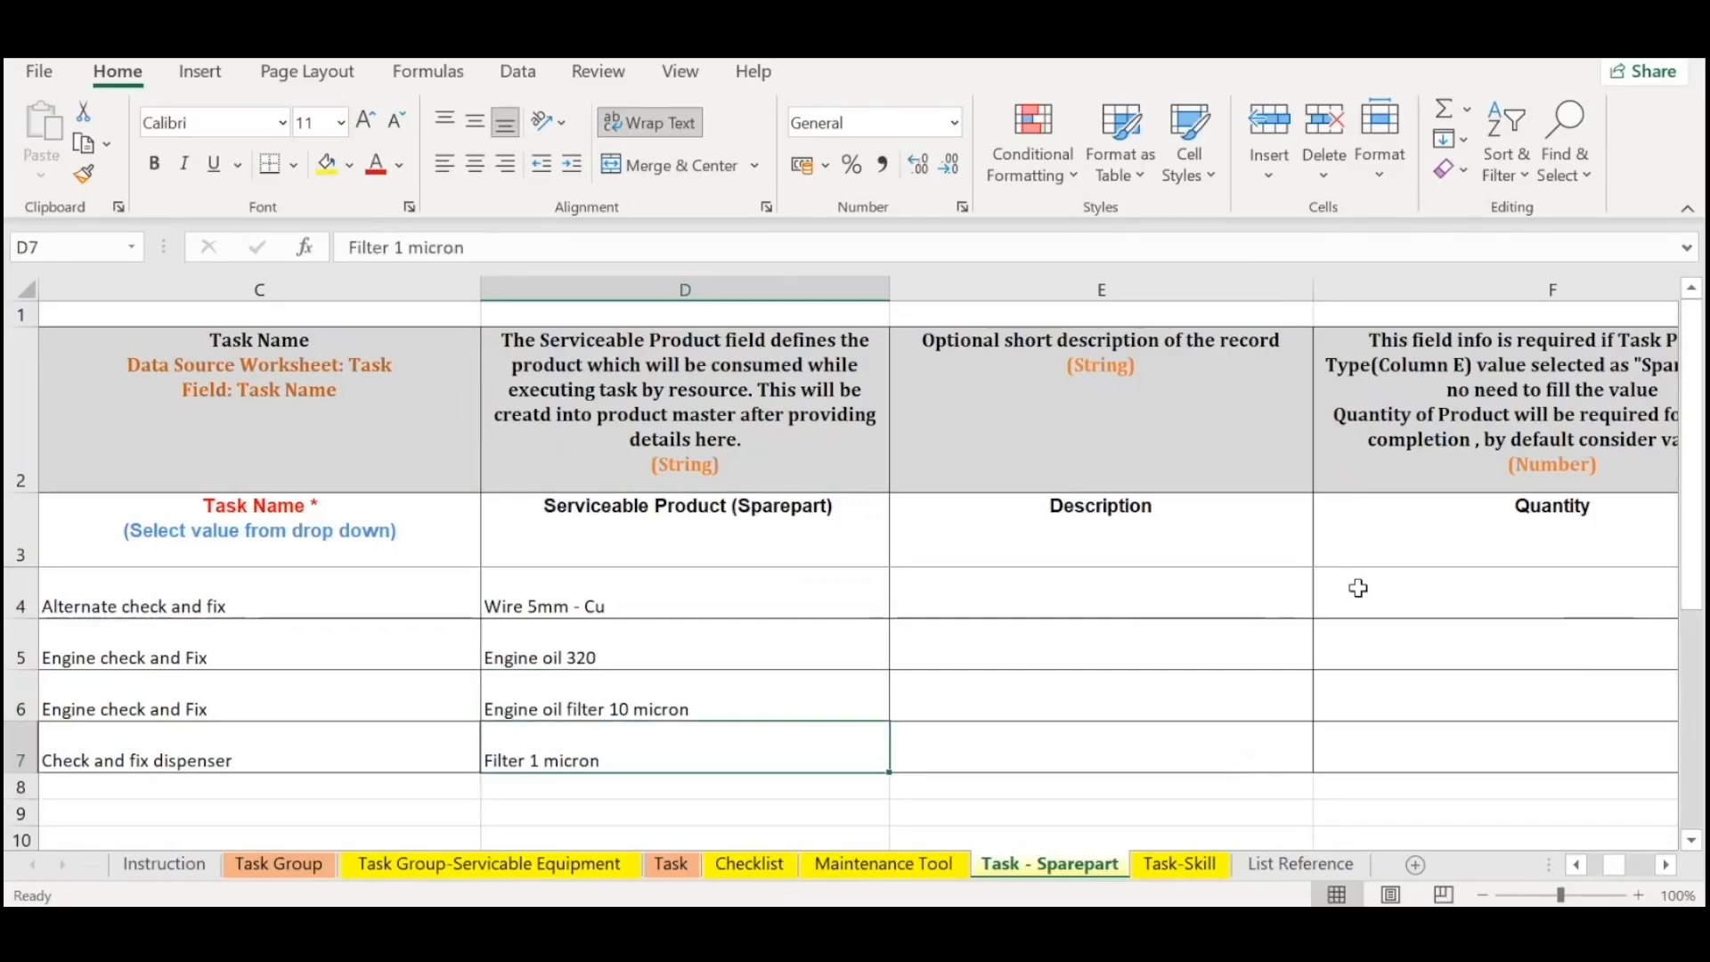
Move past the Description column to Quantity and highlight the spare part quantities in F4:F7.
{"action": "key", "text": "Up"}
{"action": "key", "text": "Up"}
{"action": "key", "text": "Right"}
{"action": "key", "text": "Right"}
{"action": "key", "text": "Left"}
{"action": "key", "text": "Up"}
Examine the Price (Per Unit), Tax Category and UOM columns for the spare parts.
{"action": "key", "text": "Right"}
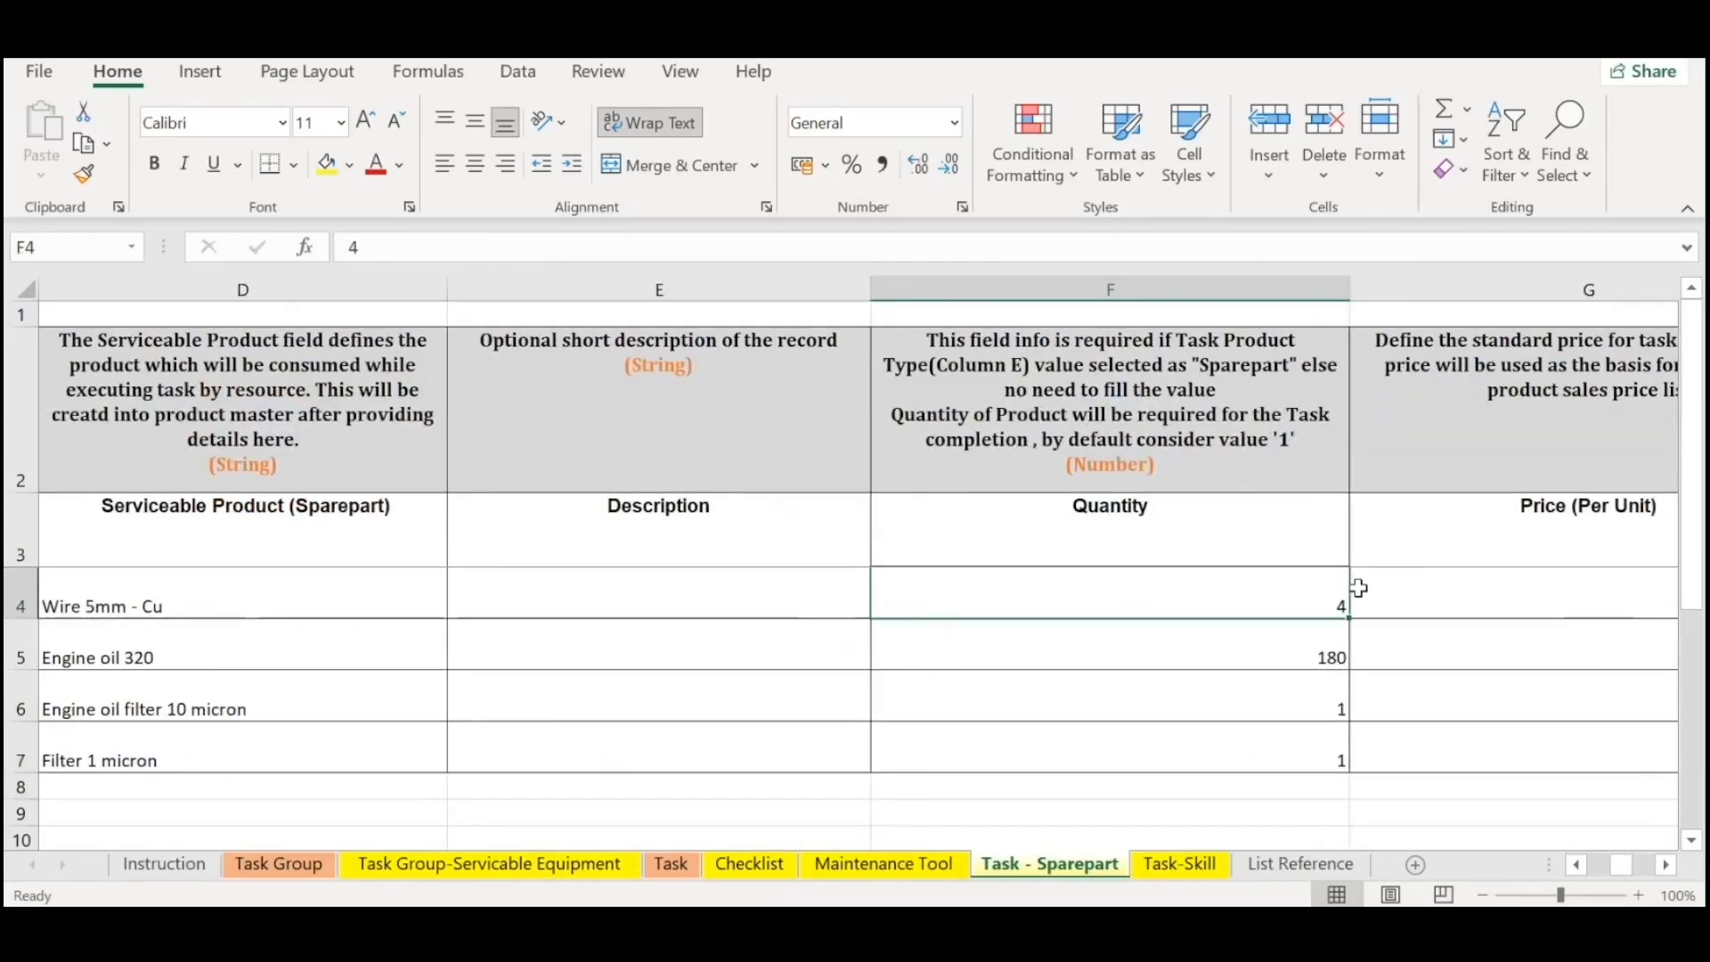
{"action": "scroll", "coordinate": [1358, 588], "scroll_direction": "right", "scroll_amount": 1}
{"action": "key", "text": "shift+Down"}
{"action": "key", "text": "shift+Down"}
{"action": "key", "text": "shift+Down"}
{"action": "key", "text": "Right"}
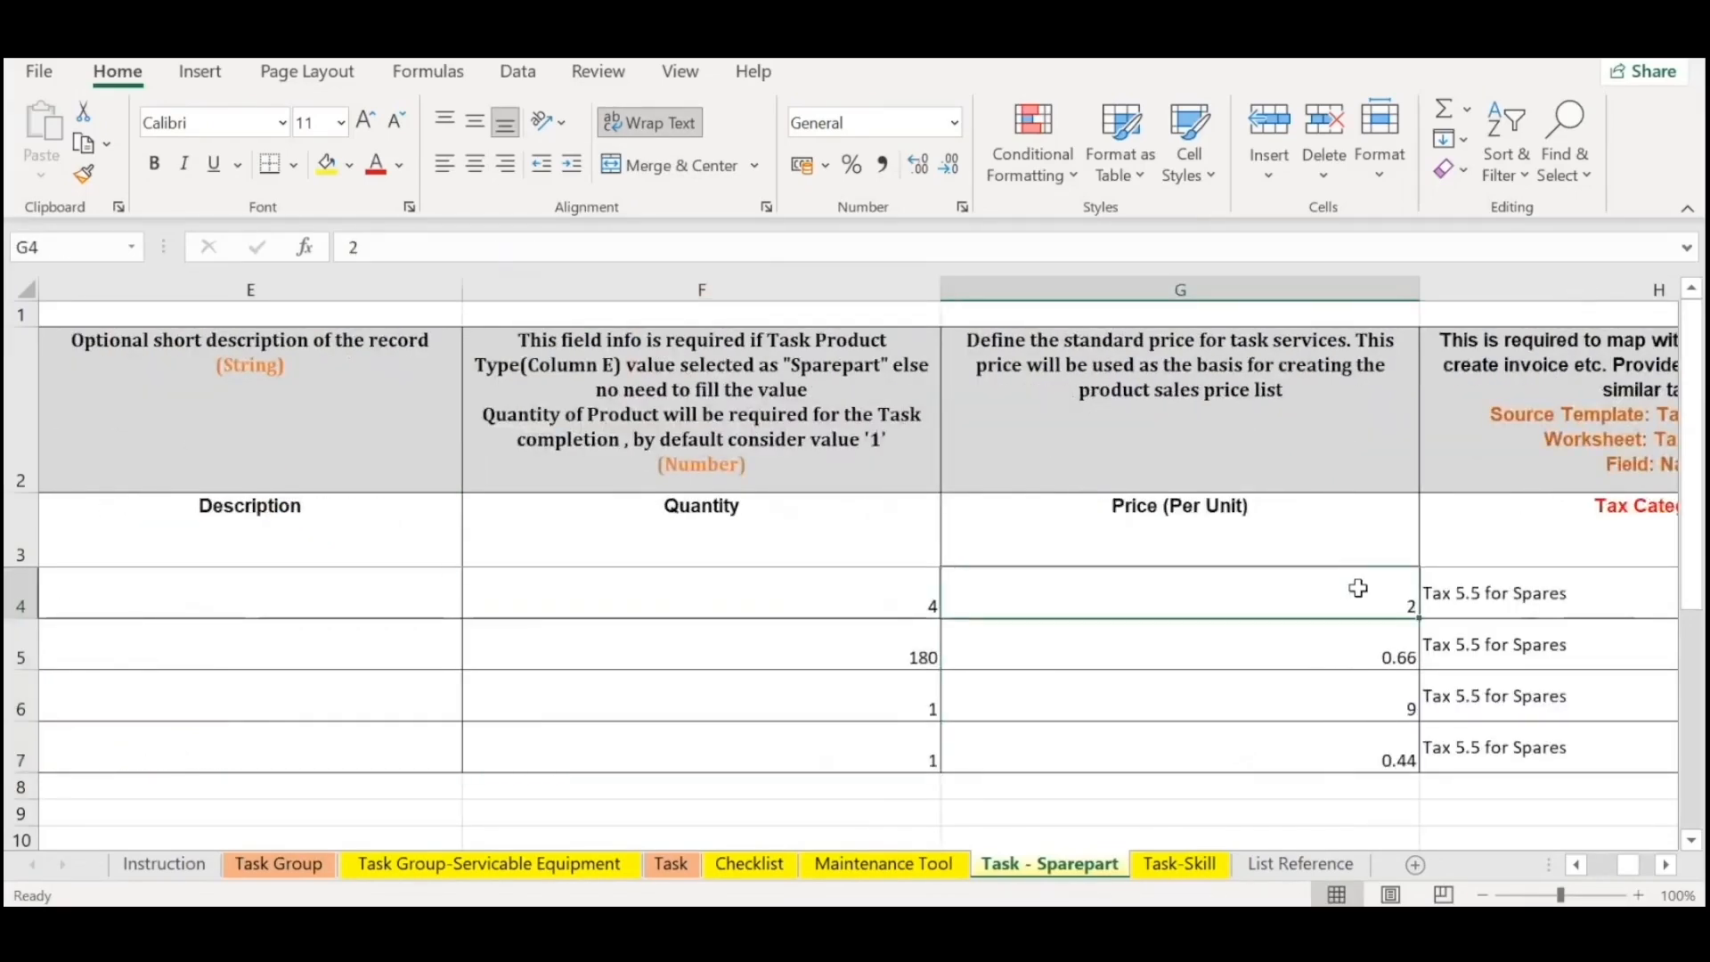
{"action": "key", "text": "Right"}
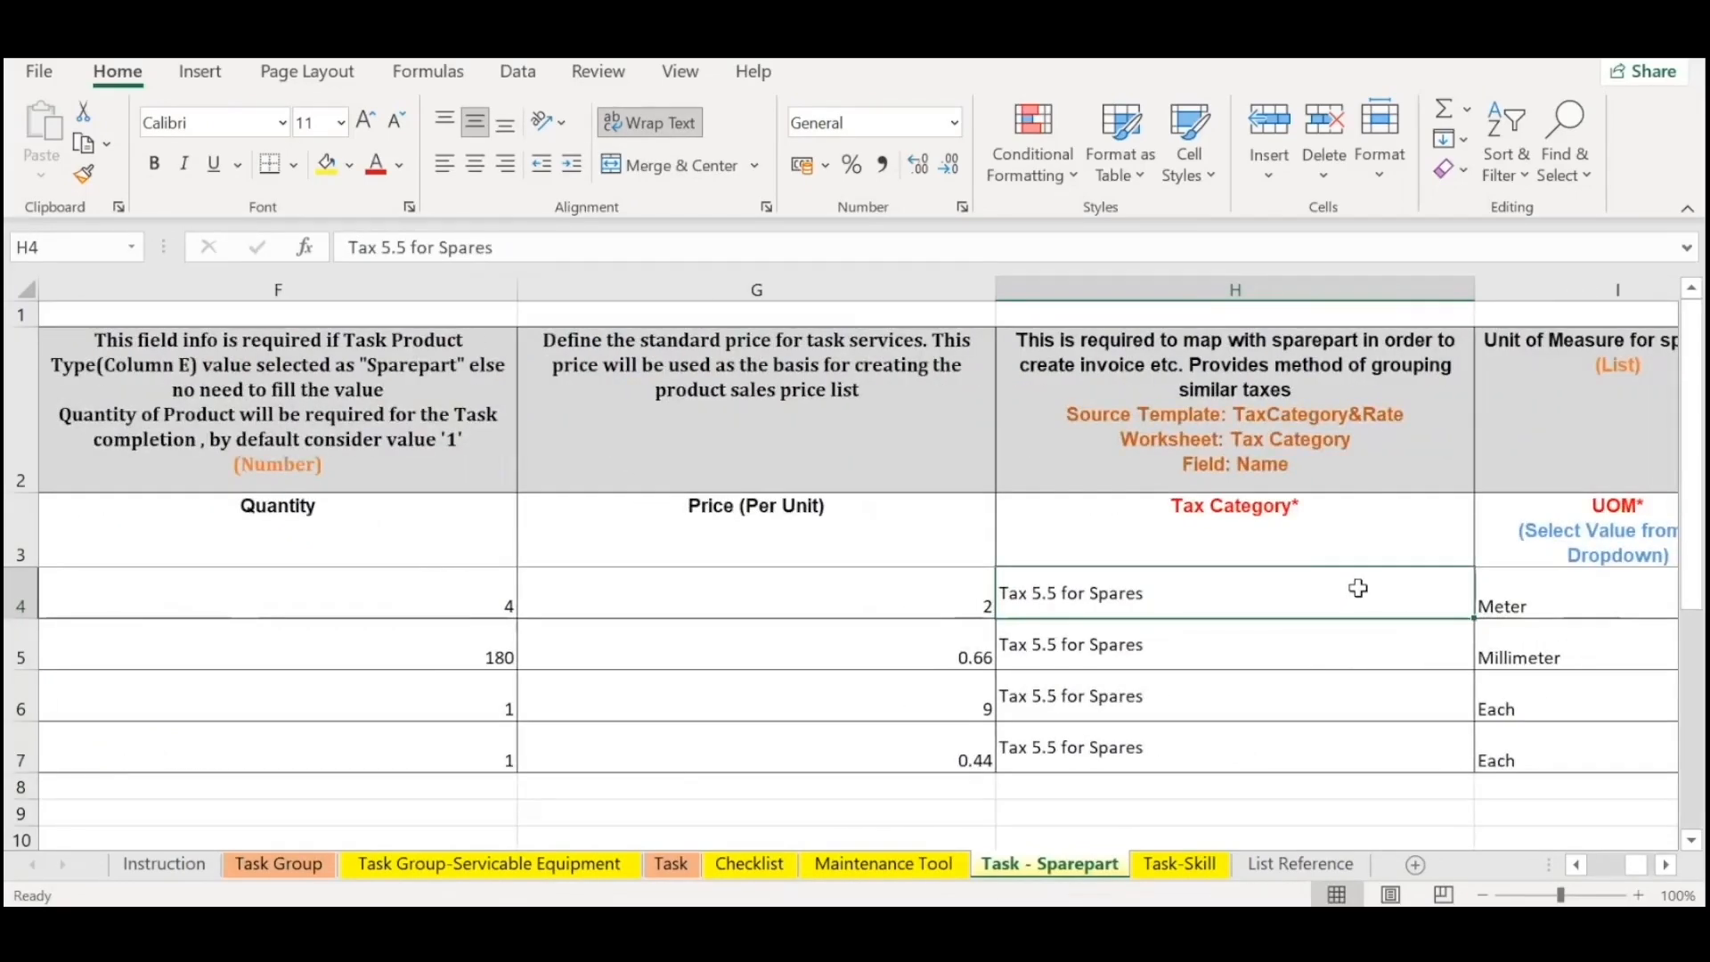
{"action": "key", "text": "Right"}
{"action": "key", "text": "Left"}
{"action": "key", "text": "Left"}
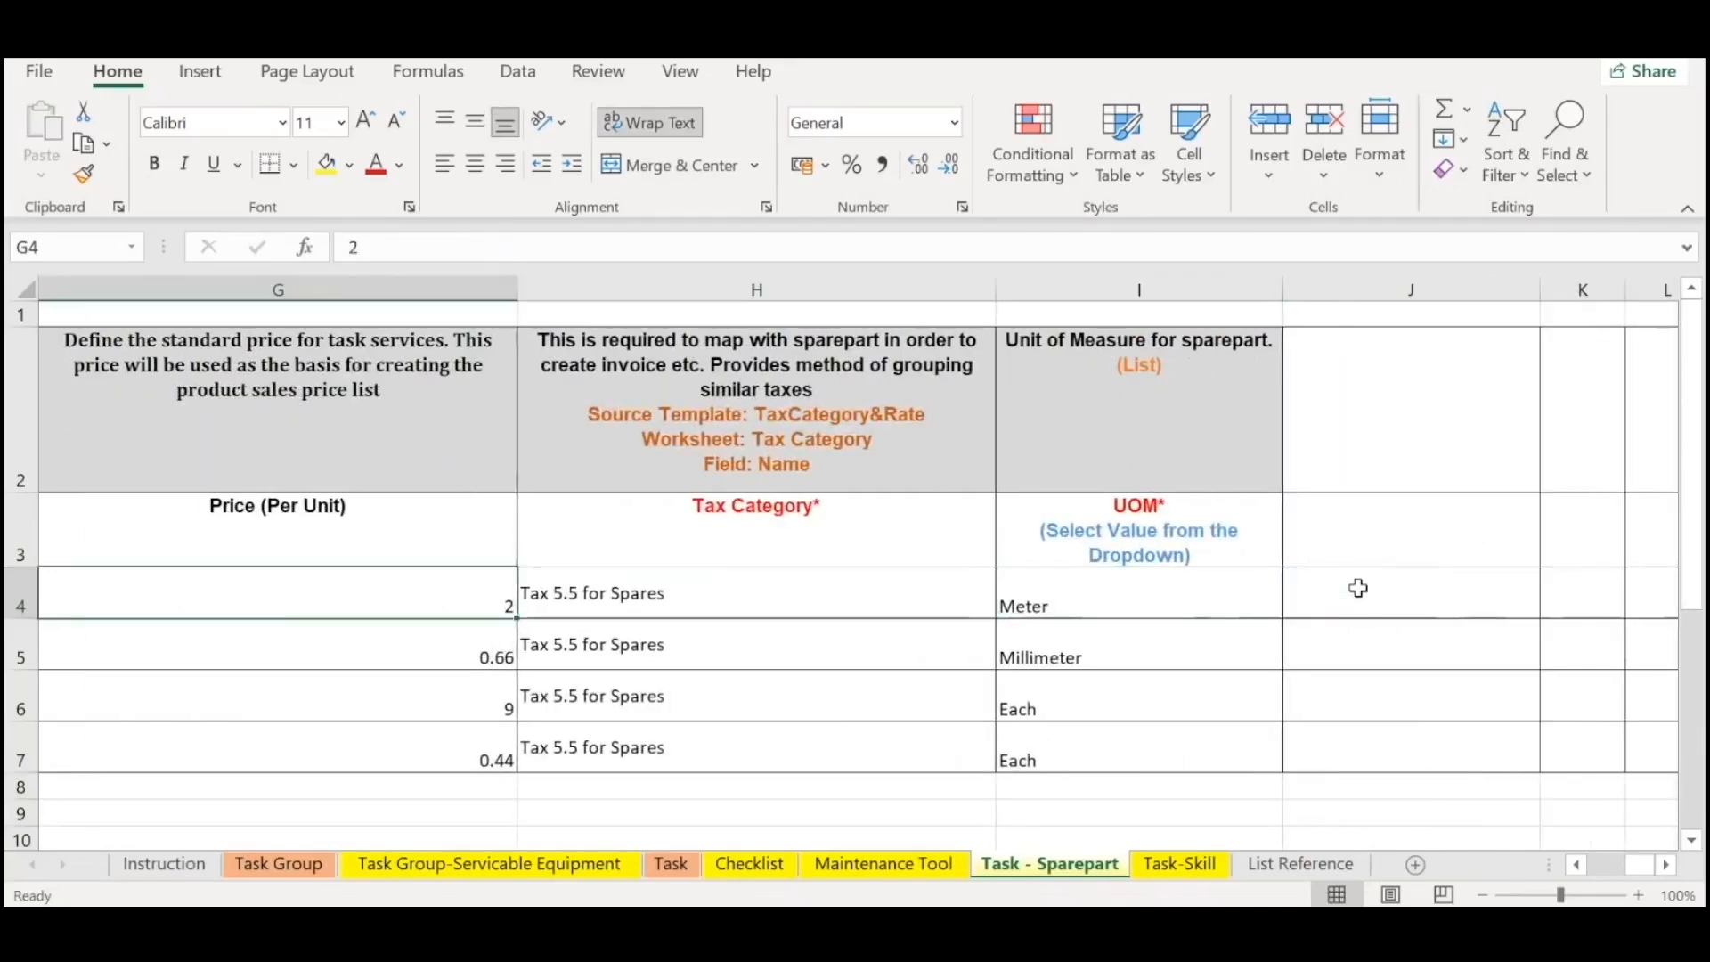
{"action": "key", "text": "Right"}
{"action": "key", "text": "Up"}
{"action": "key", "text": "Down"}
{"action": "key", "text": "Up"}
{"action": "key", "text": "Right"}
{"action": "key", "text": "Right"}
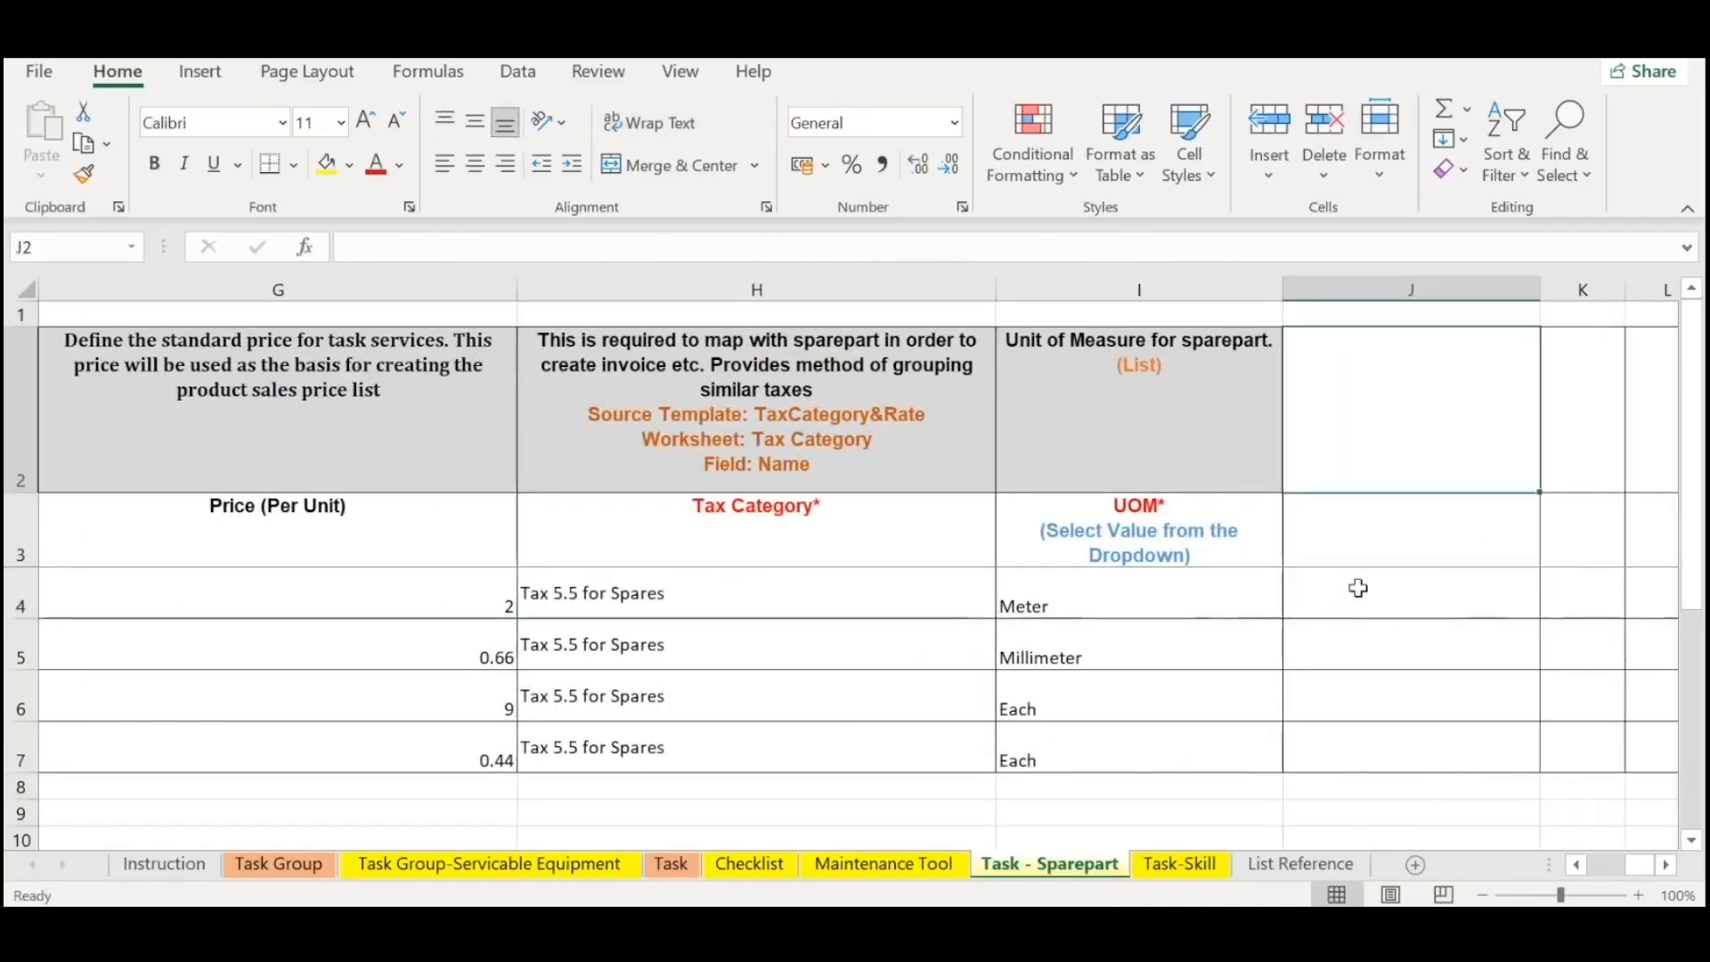
Browse the unit of measure options for I4 and close the list without changing the unit.
{"action": "key", "text": "Down"}
{"action": "key", "text": "Left"}
{"action": "left_click", "coordinate": [1294, 607]}
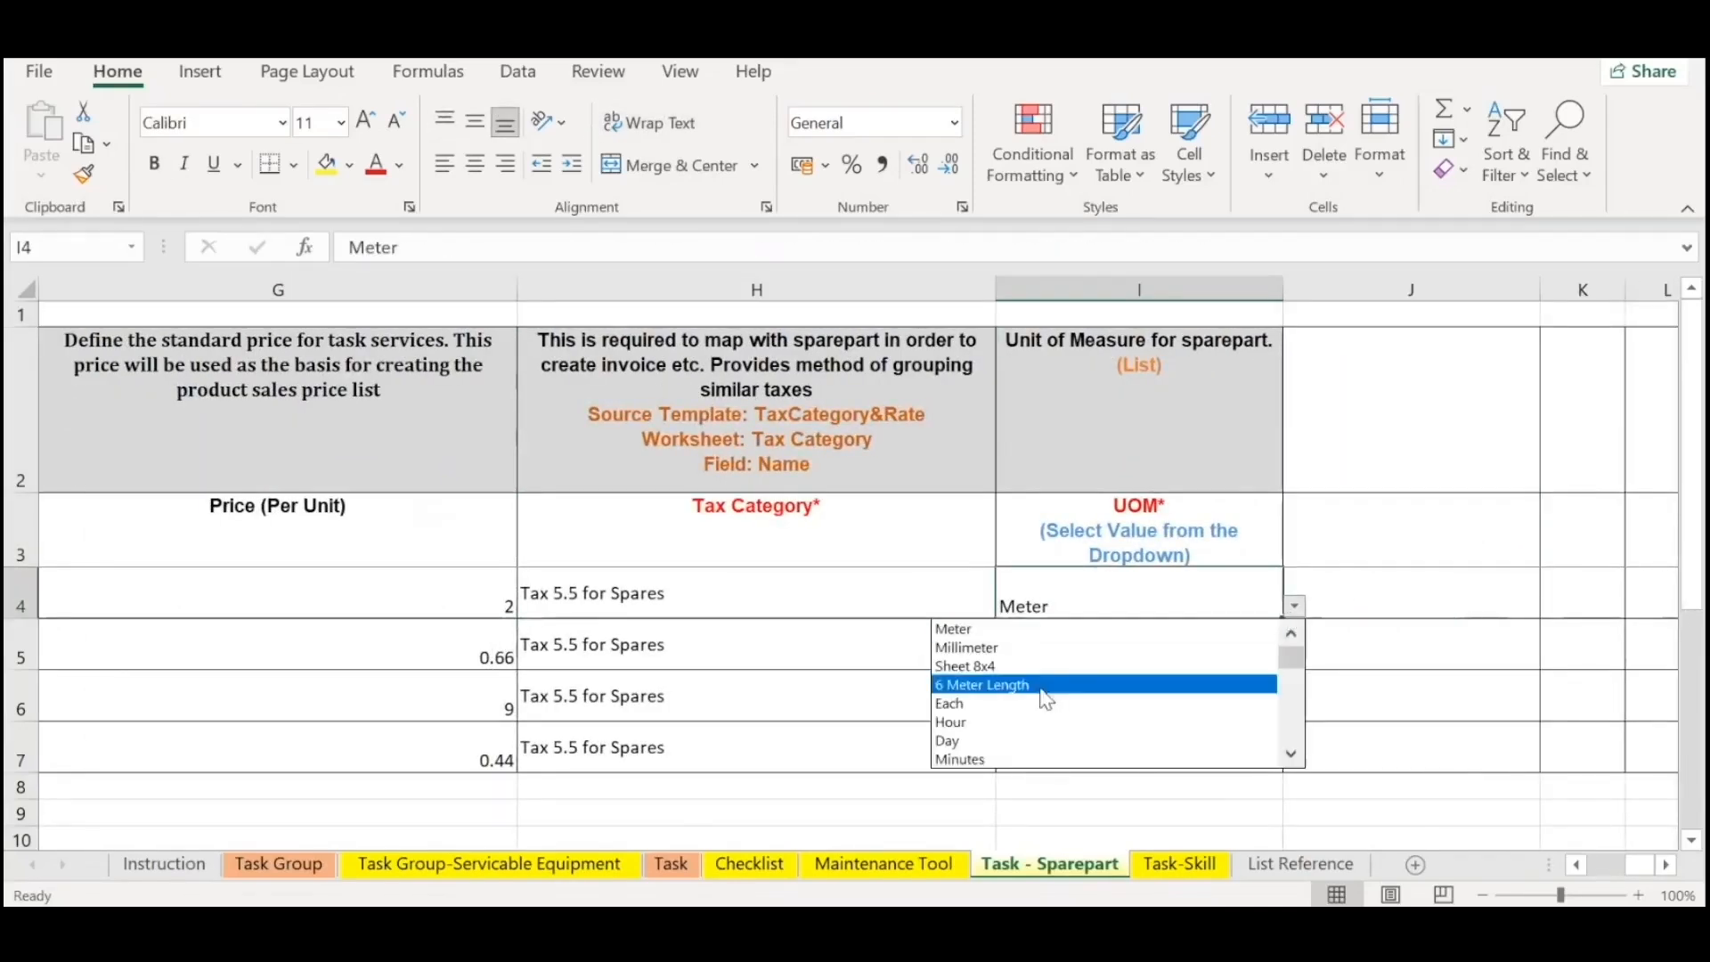
{"action": "left_click_drag", "start_coordinate": [1291, 657], "coordinate": [1312, 764]}
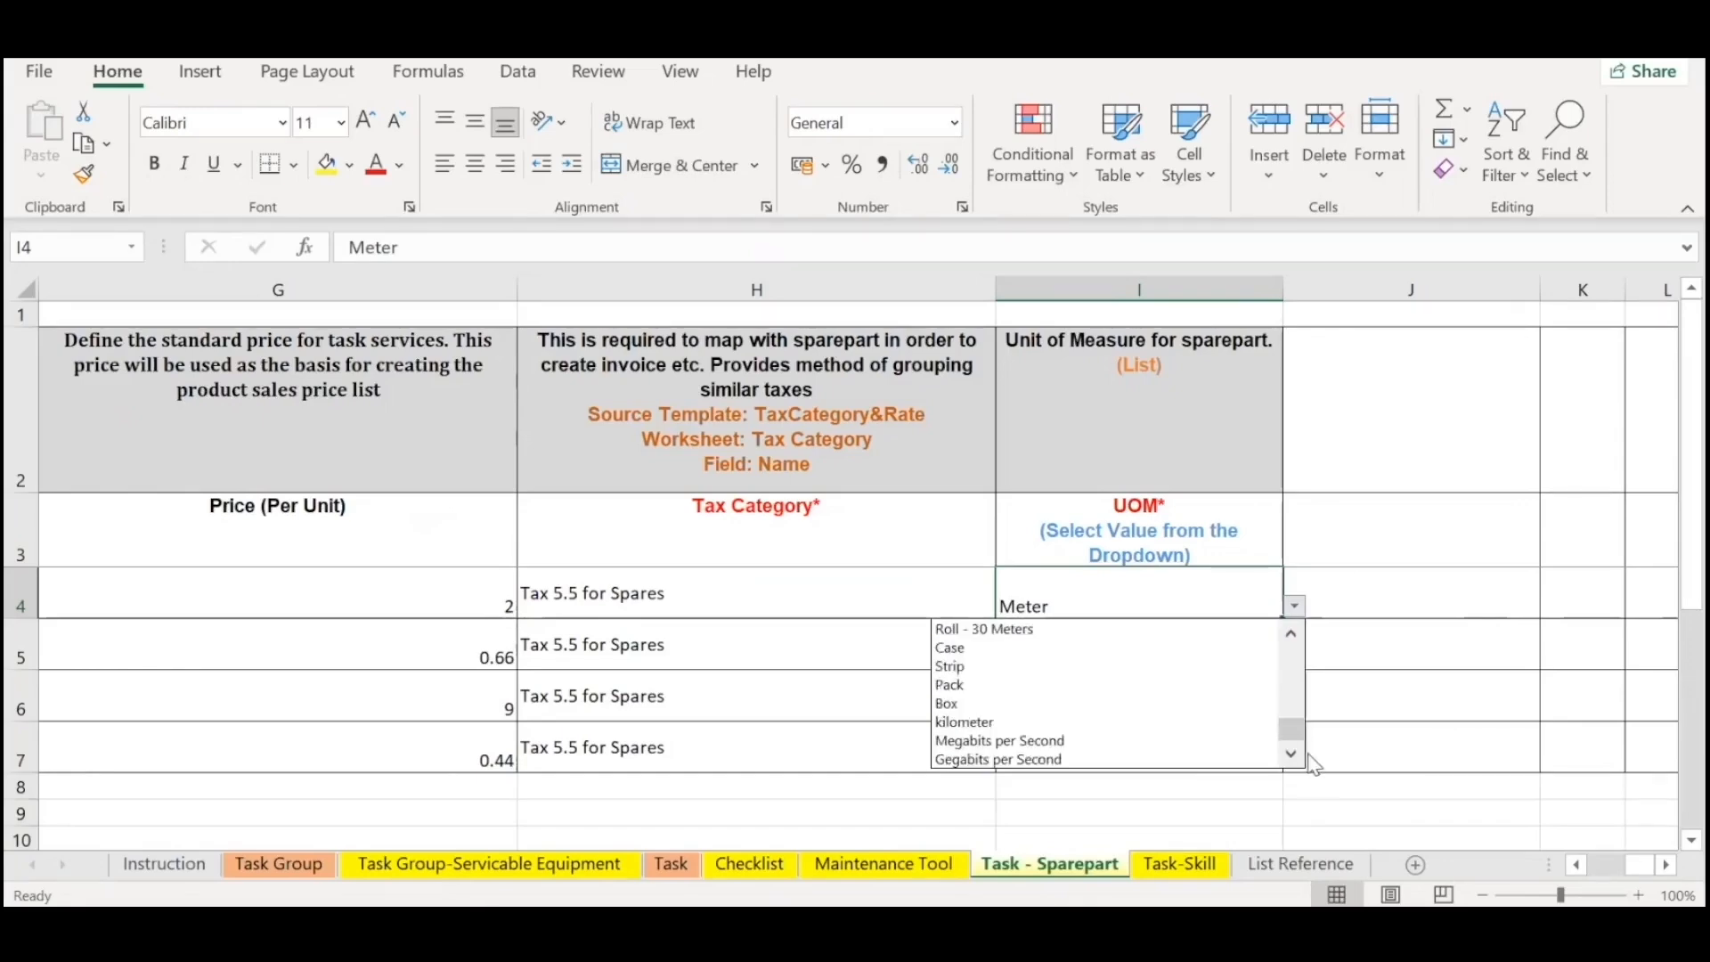
{"action": "left_click_drag", "start_coordinate": [1319, 650], "coordinate": [1305, 681]}
{"action": "key", "text": "Escape"}
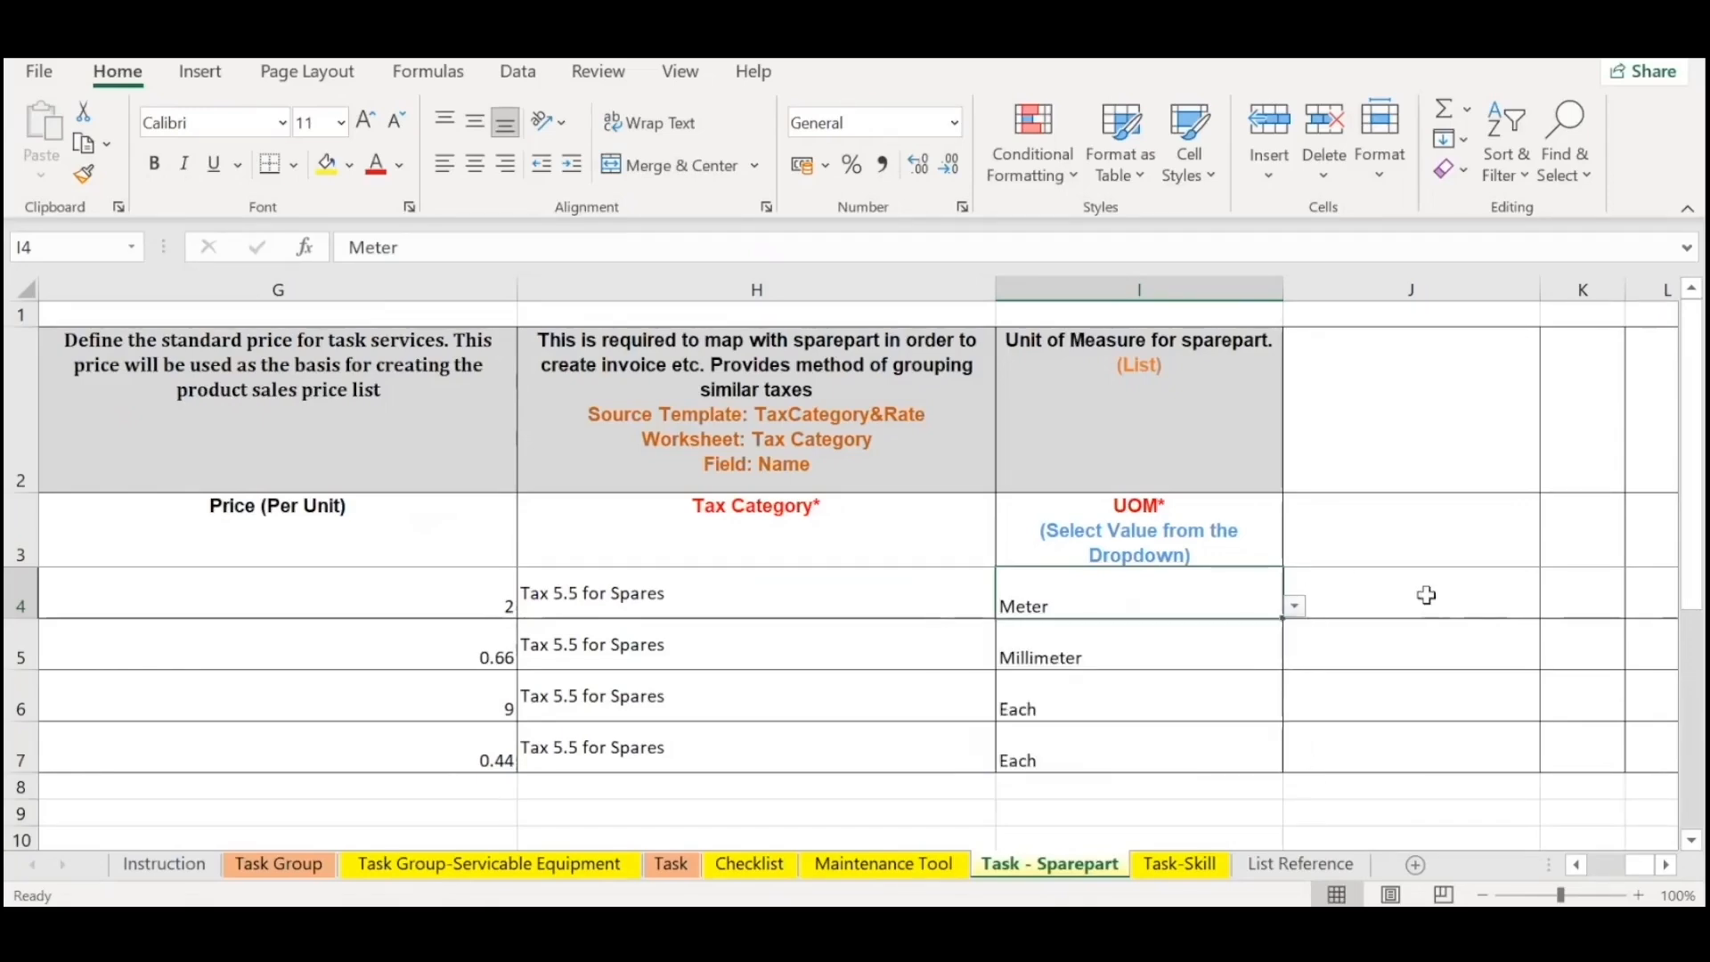
Go back through the price, quantity and description columns to the Serviceable Product (Sparepart) column.
{"action": "key", "text": "Left"}
{"action": "key", "text": "Left"}
{"action": "key", "text": "Left"}
{"action": "key", "text": "Left"}
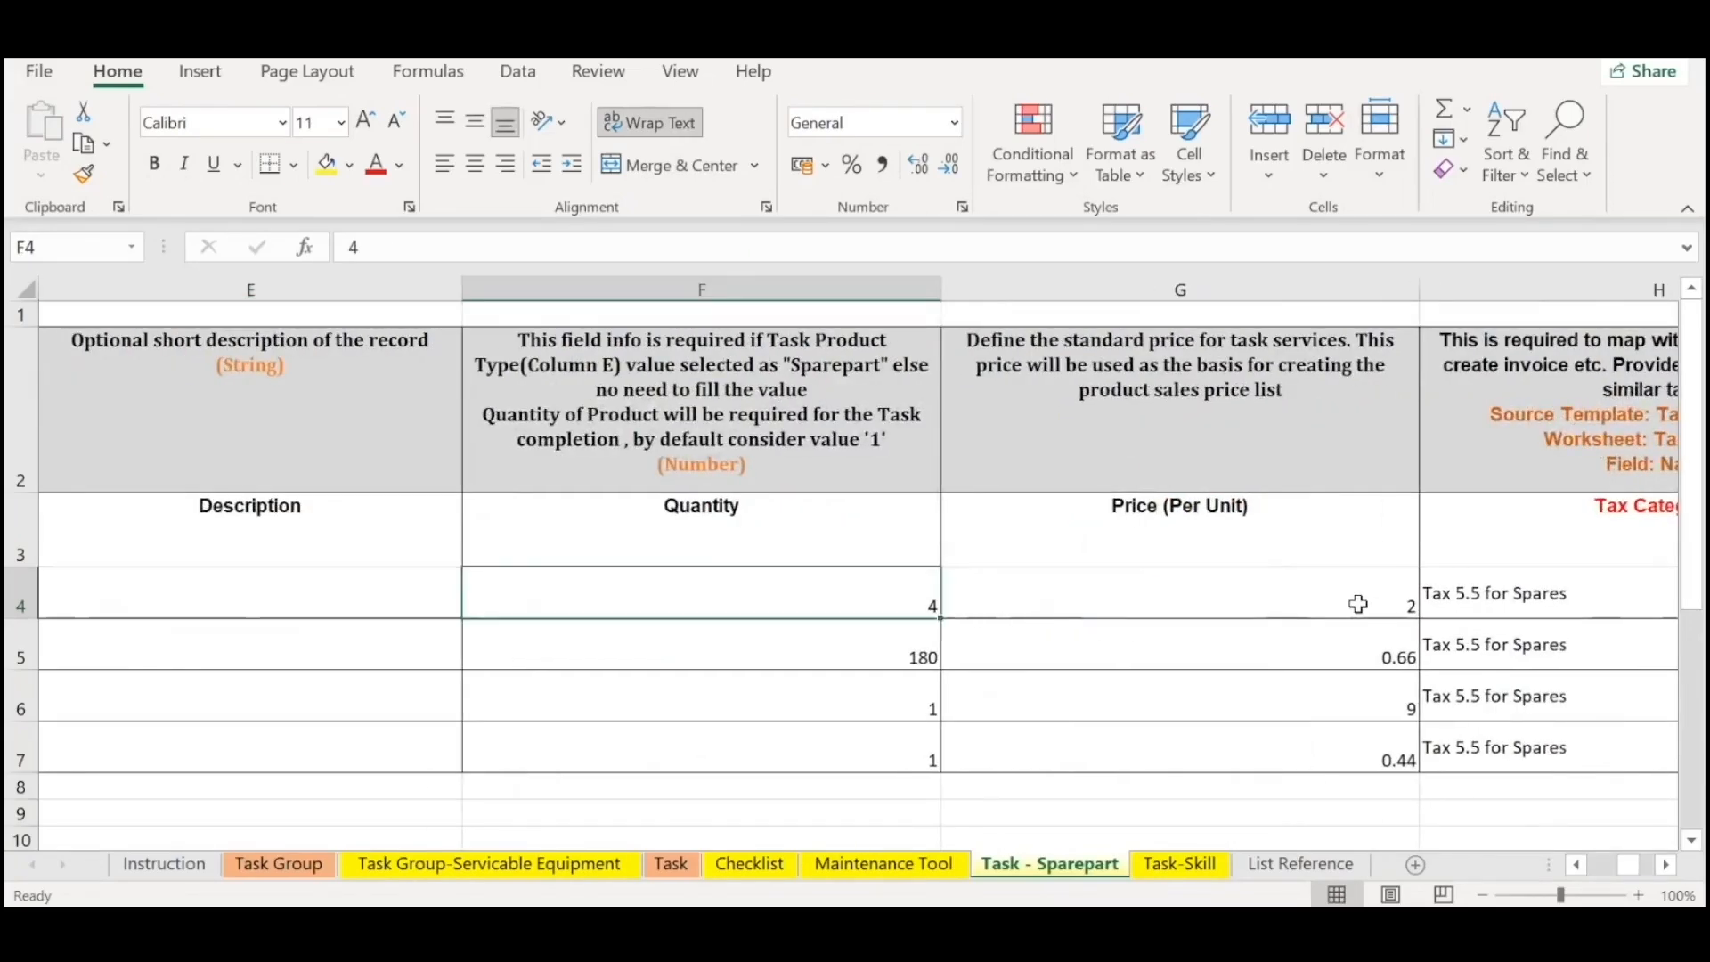
{"action": "key", "text": "Left"}
{"action": "key", "text": "Left"}
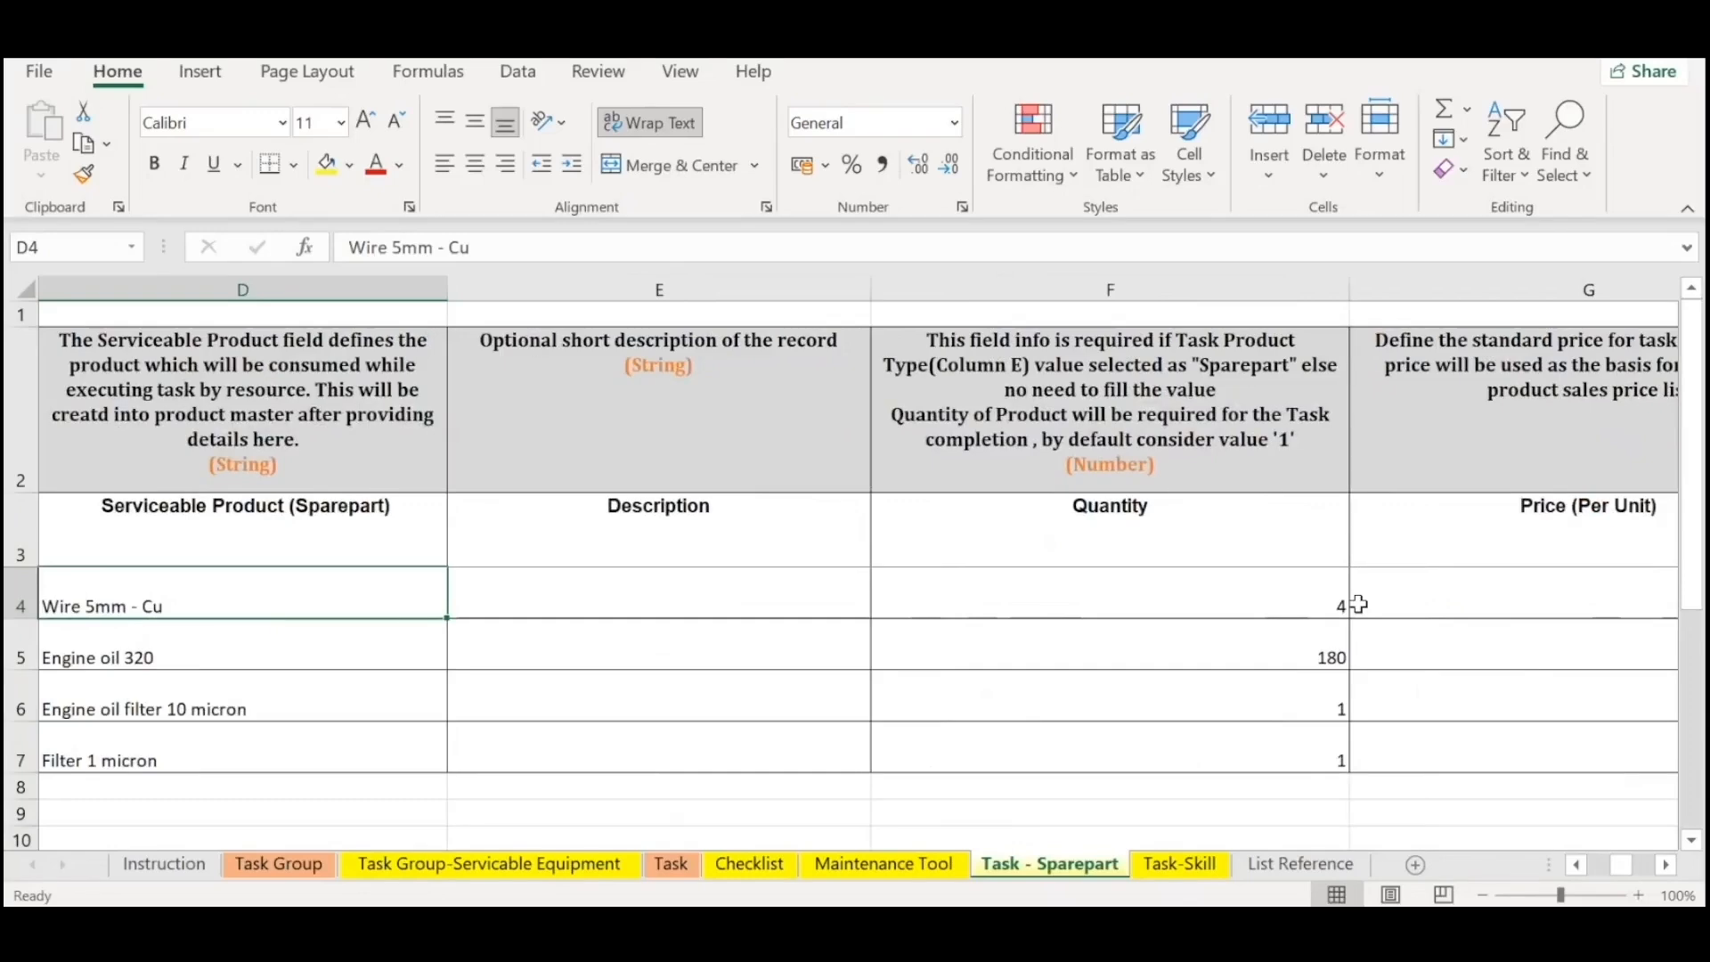
{"action": "key", "text": "Right"}
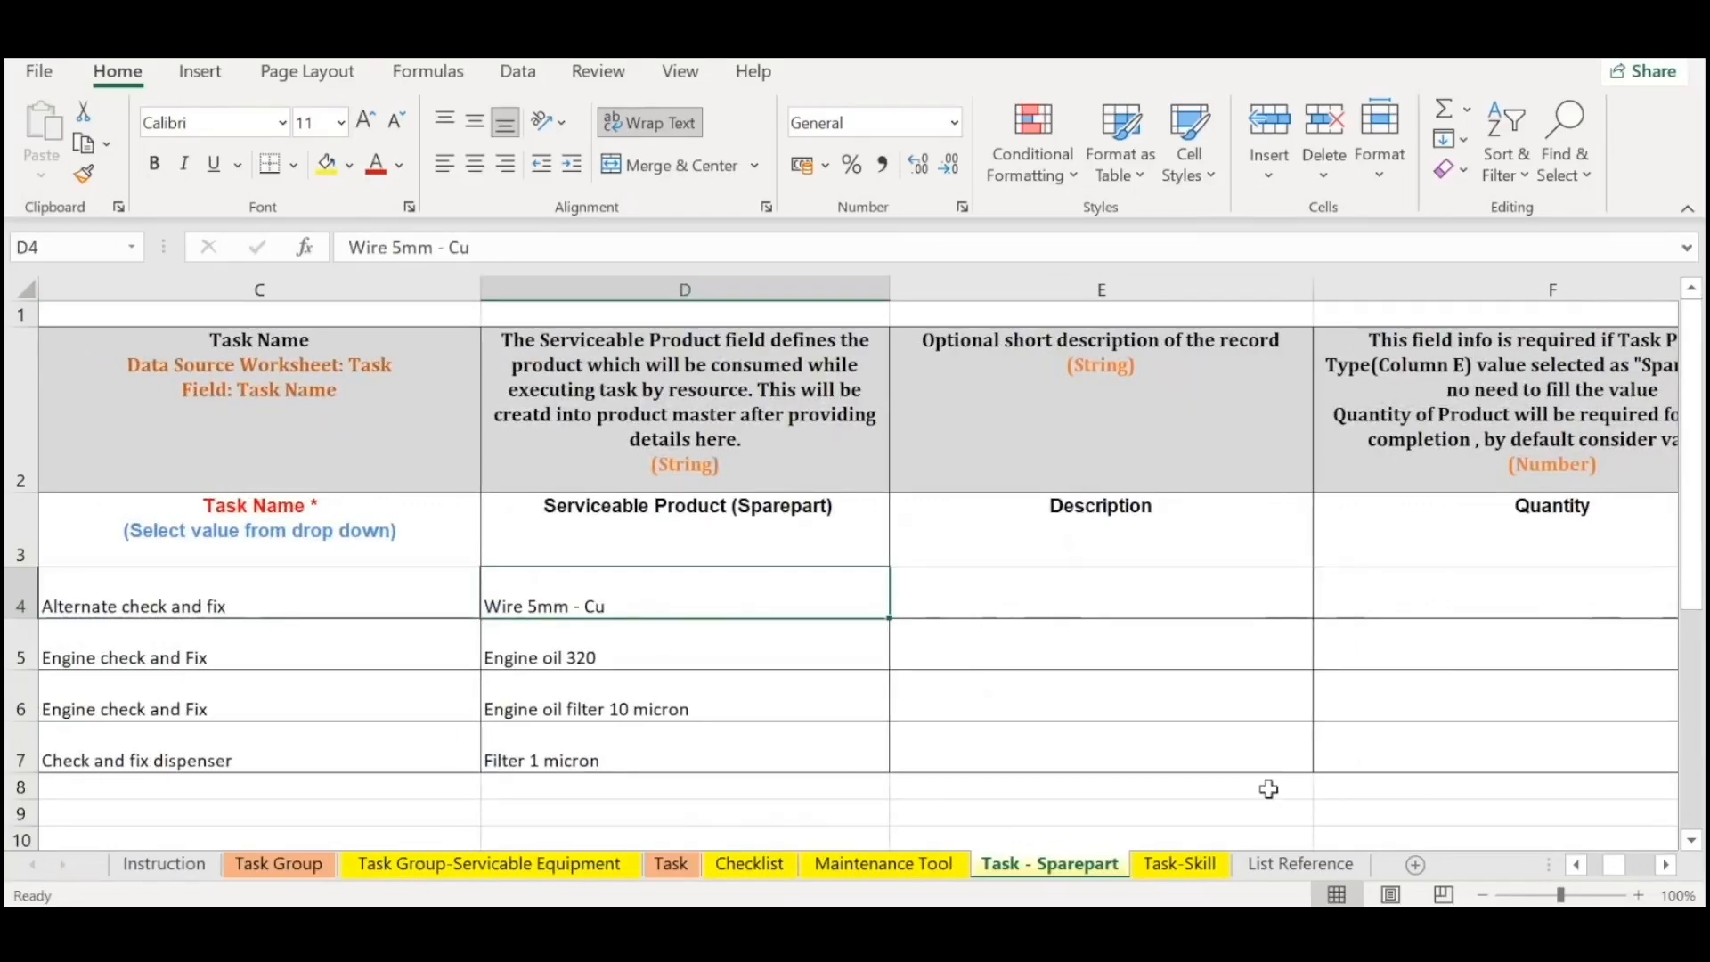
{"action": "key", "text": "Down"}
{"action": "key", "text": "Down"}
Open the Task-Skill sheet and review the organisation, task group, task name and skill level in row 4.
{"action": "left_click", "coordinate": [1178, 864]}
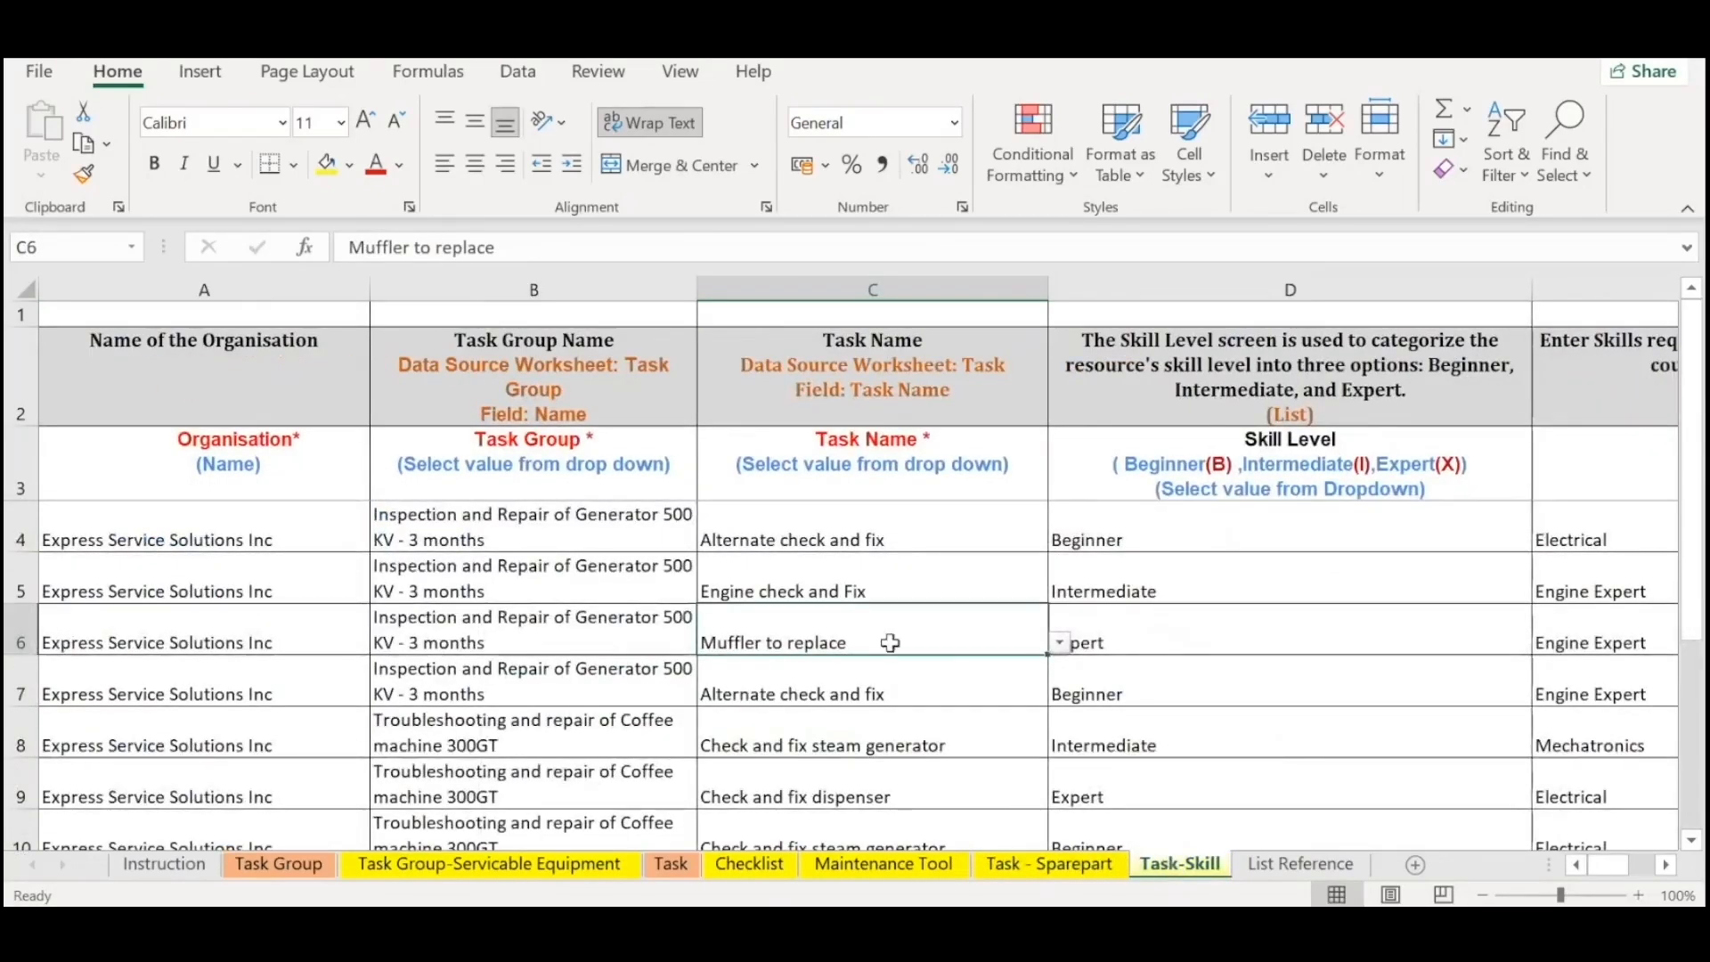
{"action": "left_click", "coordinate": [376, 535]}
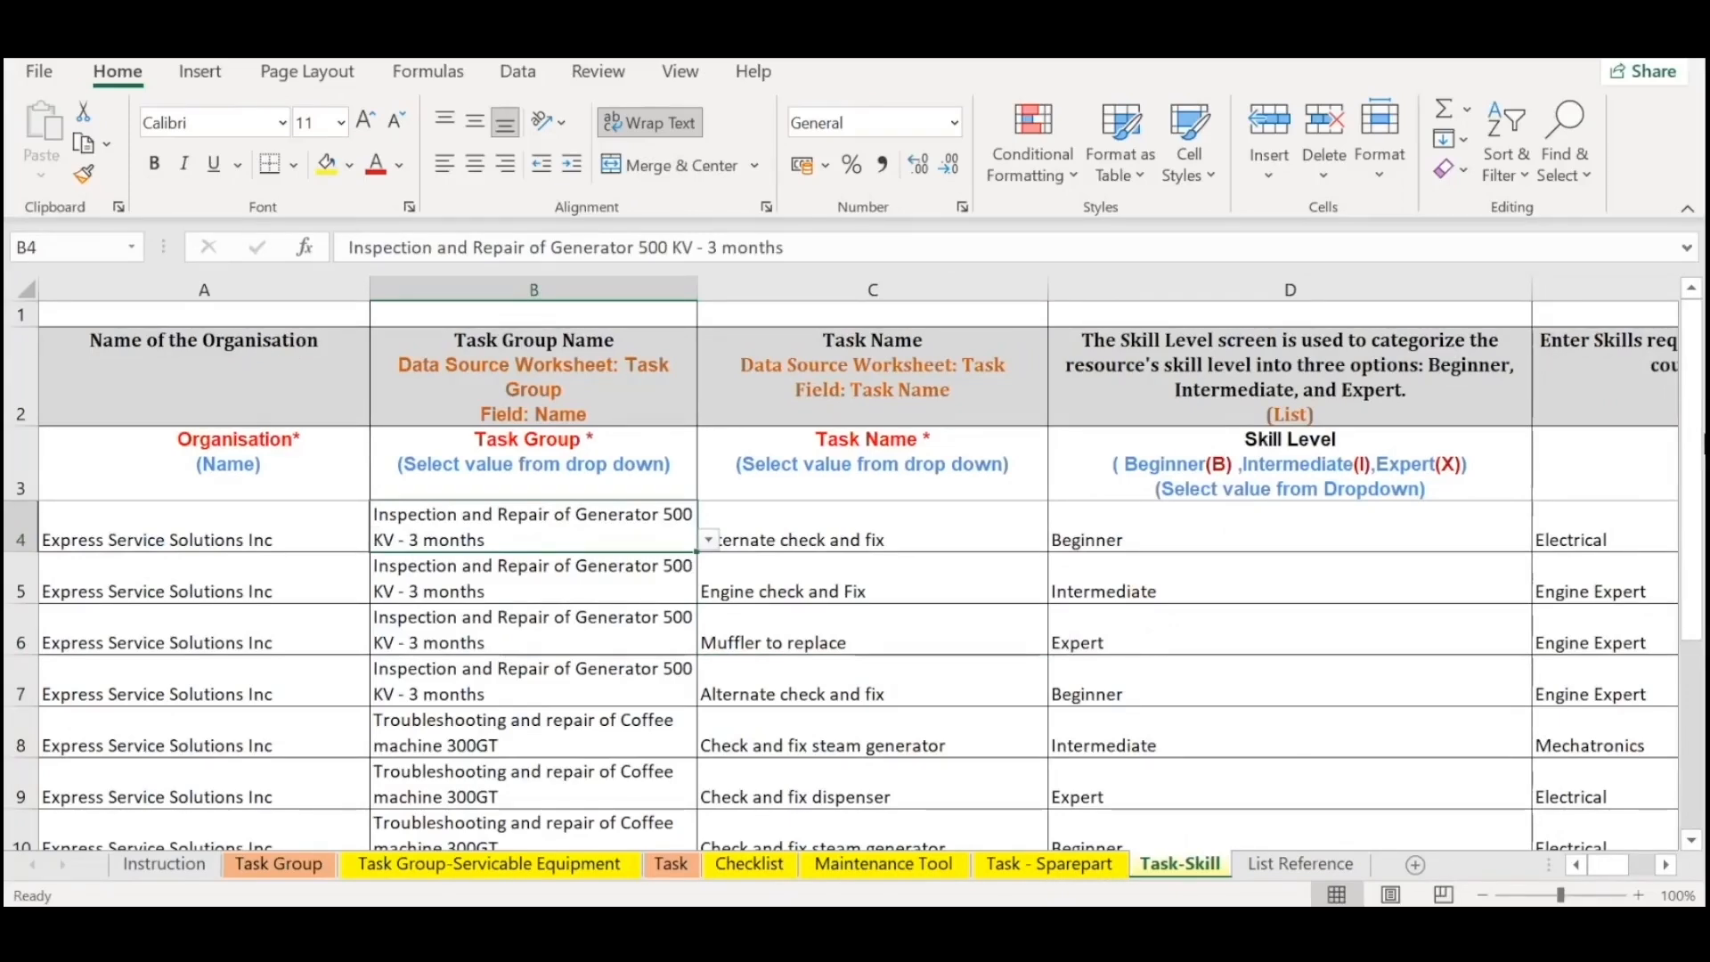
{"action": "key", "text": "Right"}
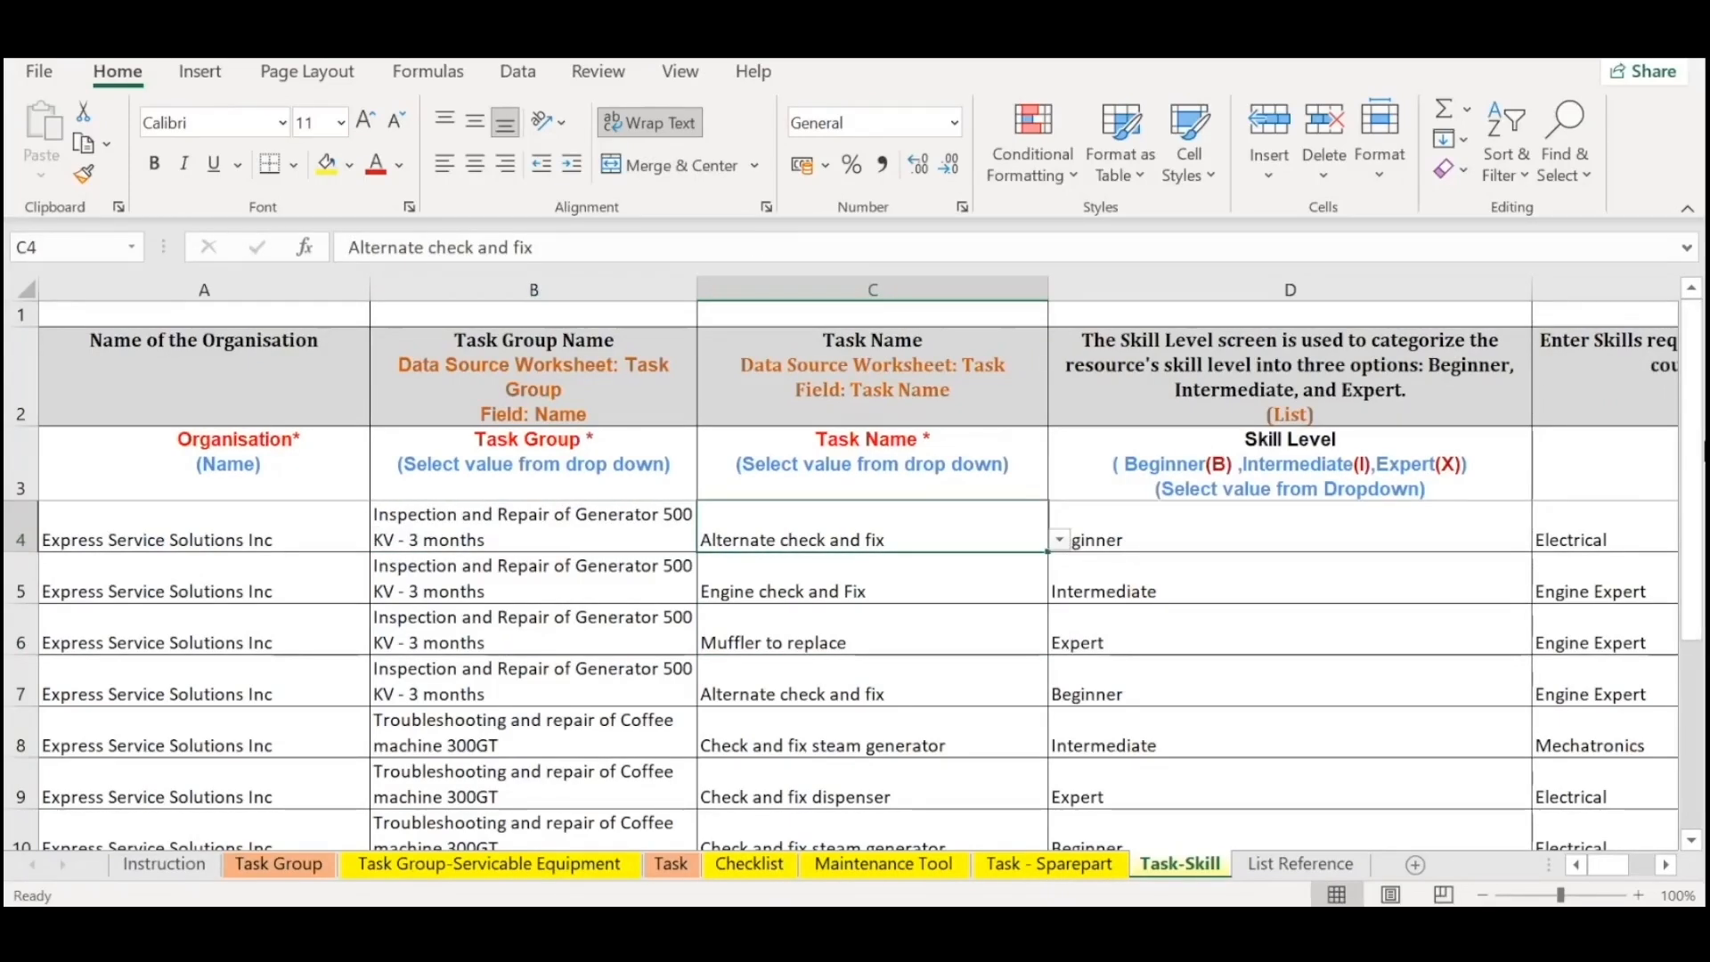
{"action": "key", "text": "Right"}
{"action": "key", "text": "Home"}
{"action": "key", "text": "Right"}
{"action": "key", "text": "Left"}
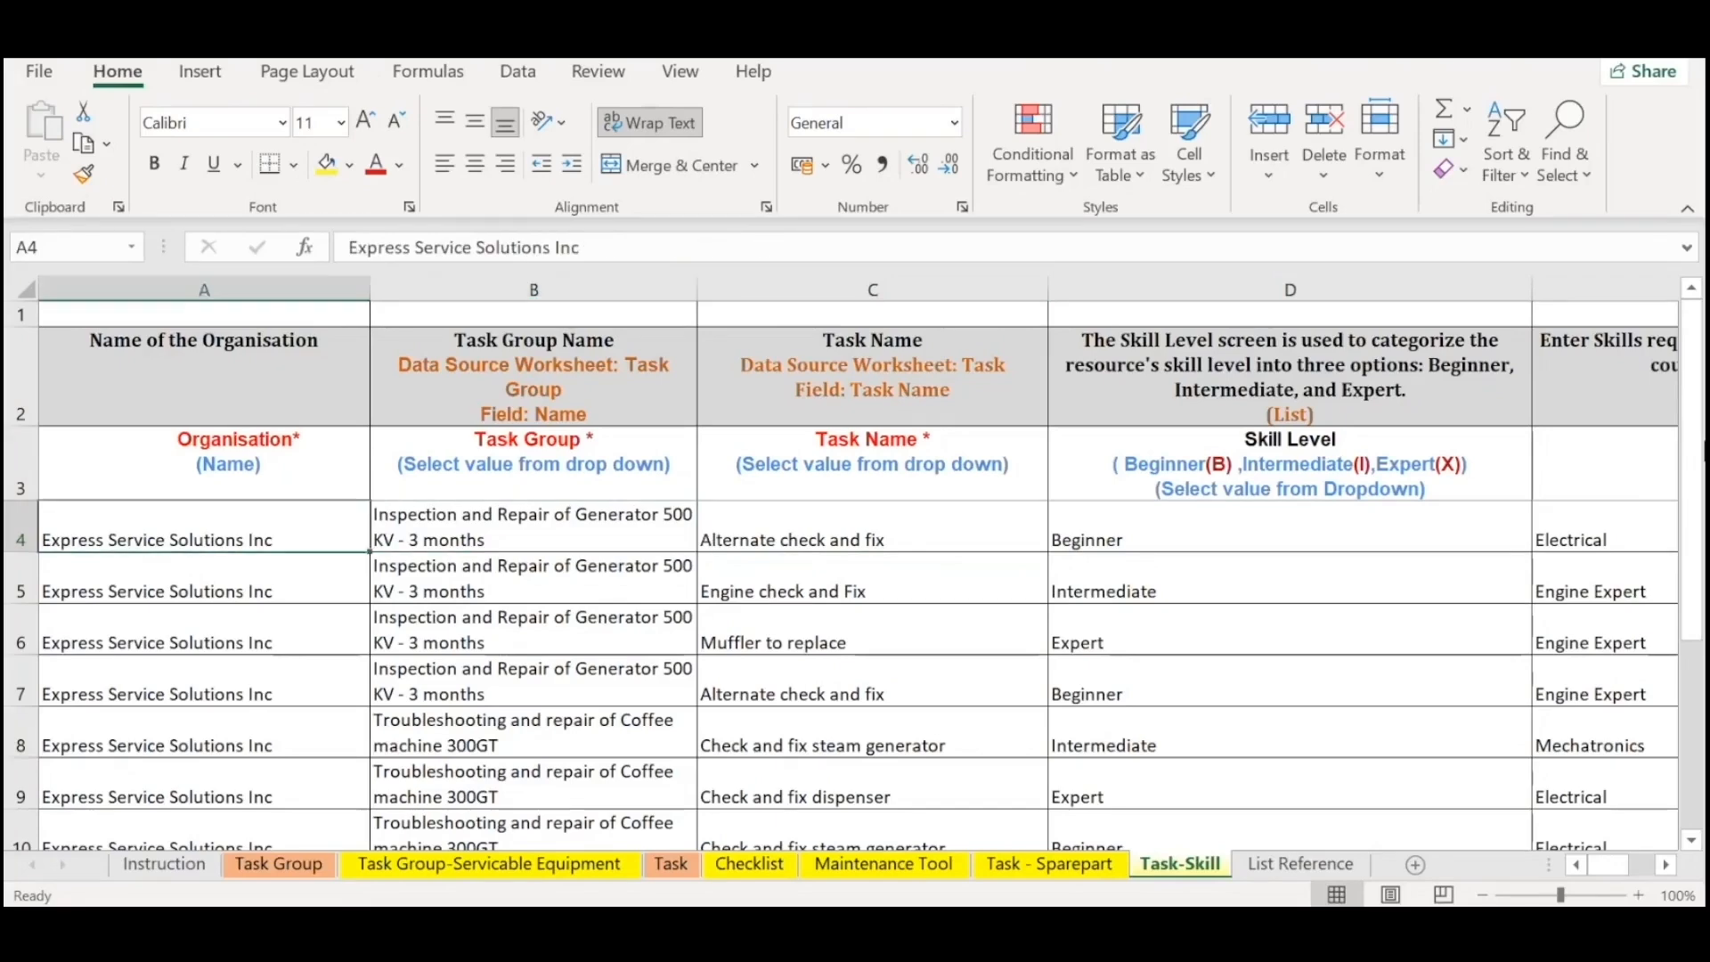
Highlight the task groups and task names, finishing with the Organisation to Task Name block A2:C9.
{"action": "key", "text": "Right"}
{"action": "key", "text": "shift+Down"}
{"action": "key", "text": "shift+Down"}
{"action": "key", "text": "shift+Down"}
{"action": "key", "text": "shift+Down"}
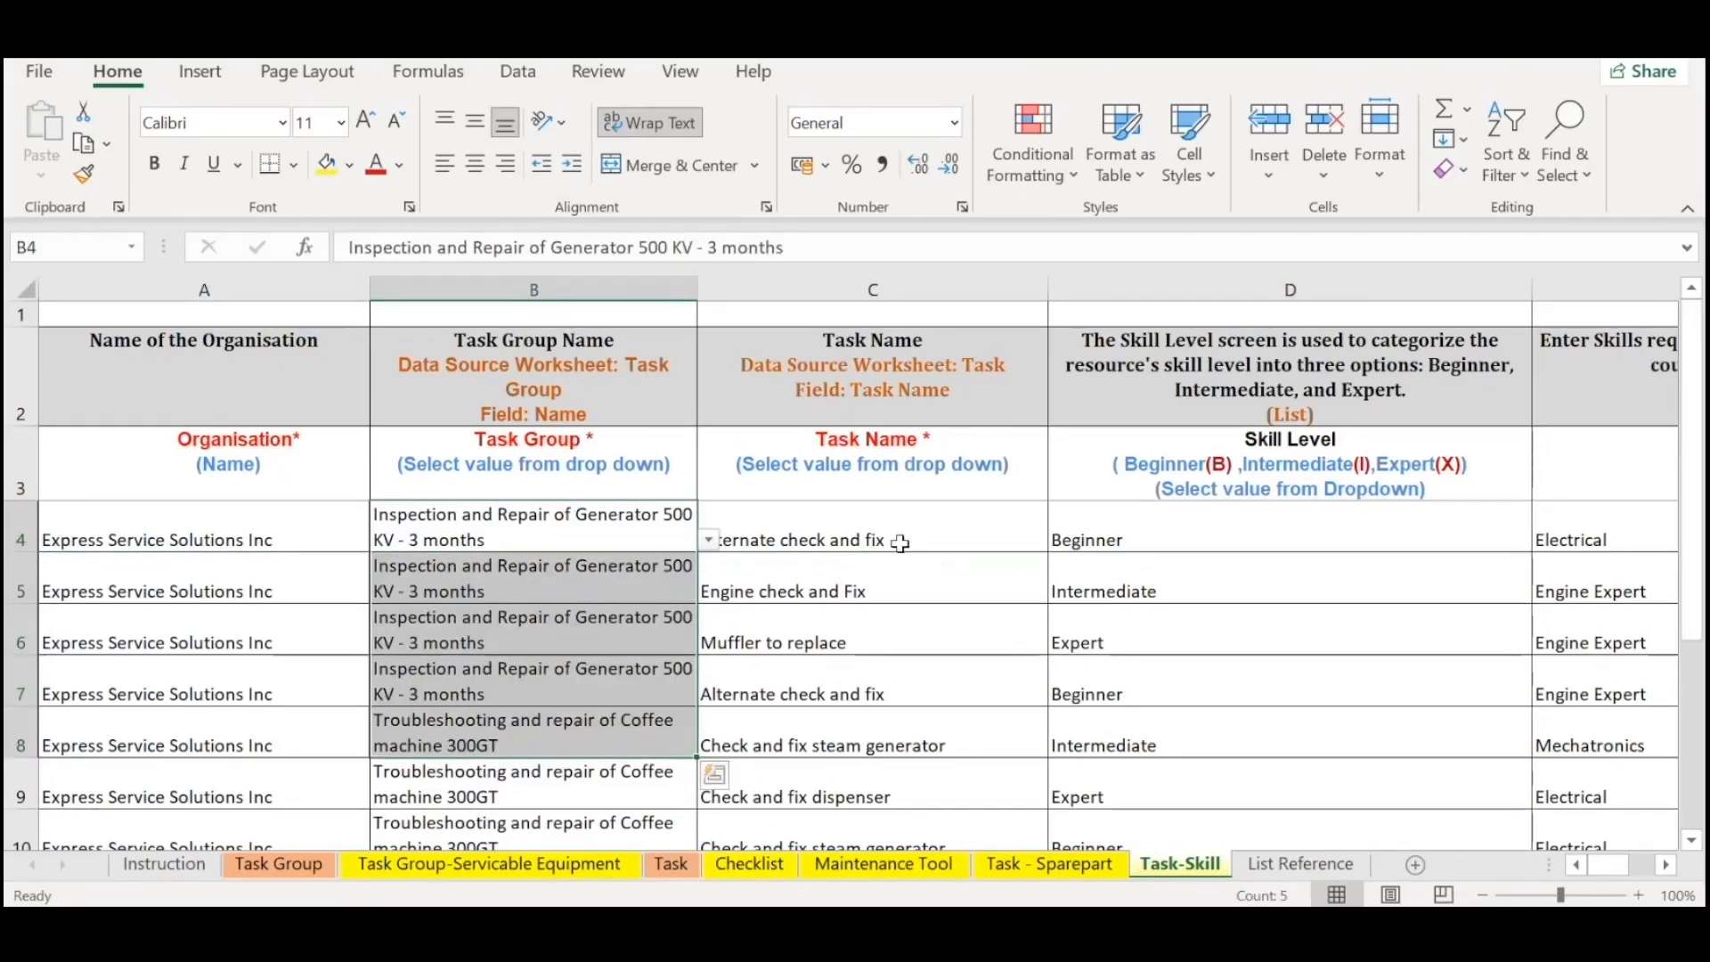
{"action": "left_click_drag", "start_coordinate": [899, 473], "coordinate": [920, 749]}
{"action": "left_click_drag", "start_coordinate": [245, 370], "coordinate": [868, 794]}
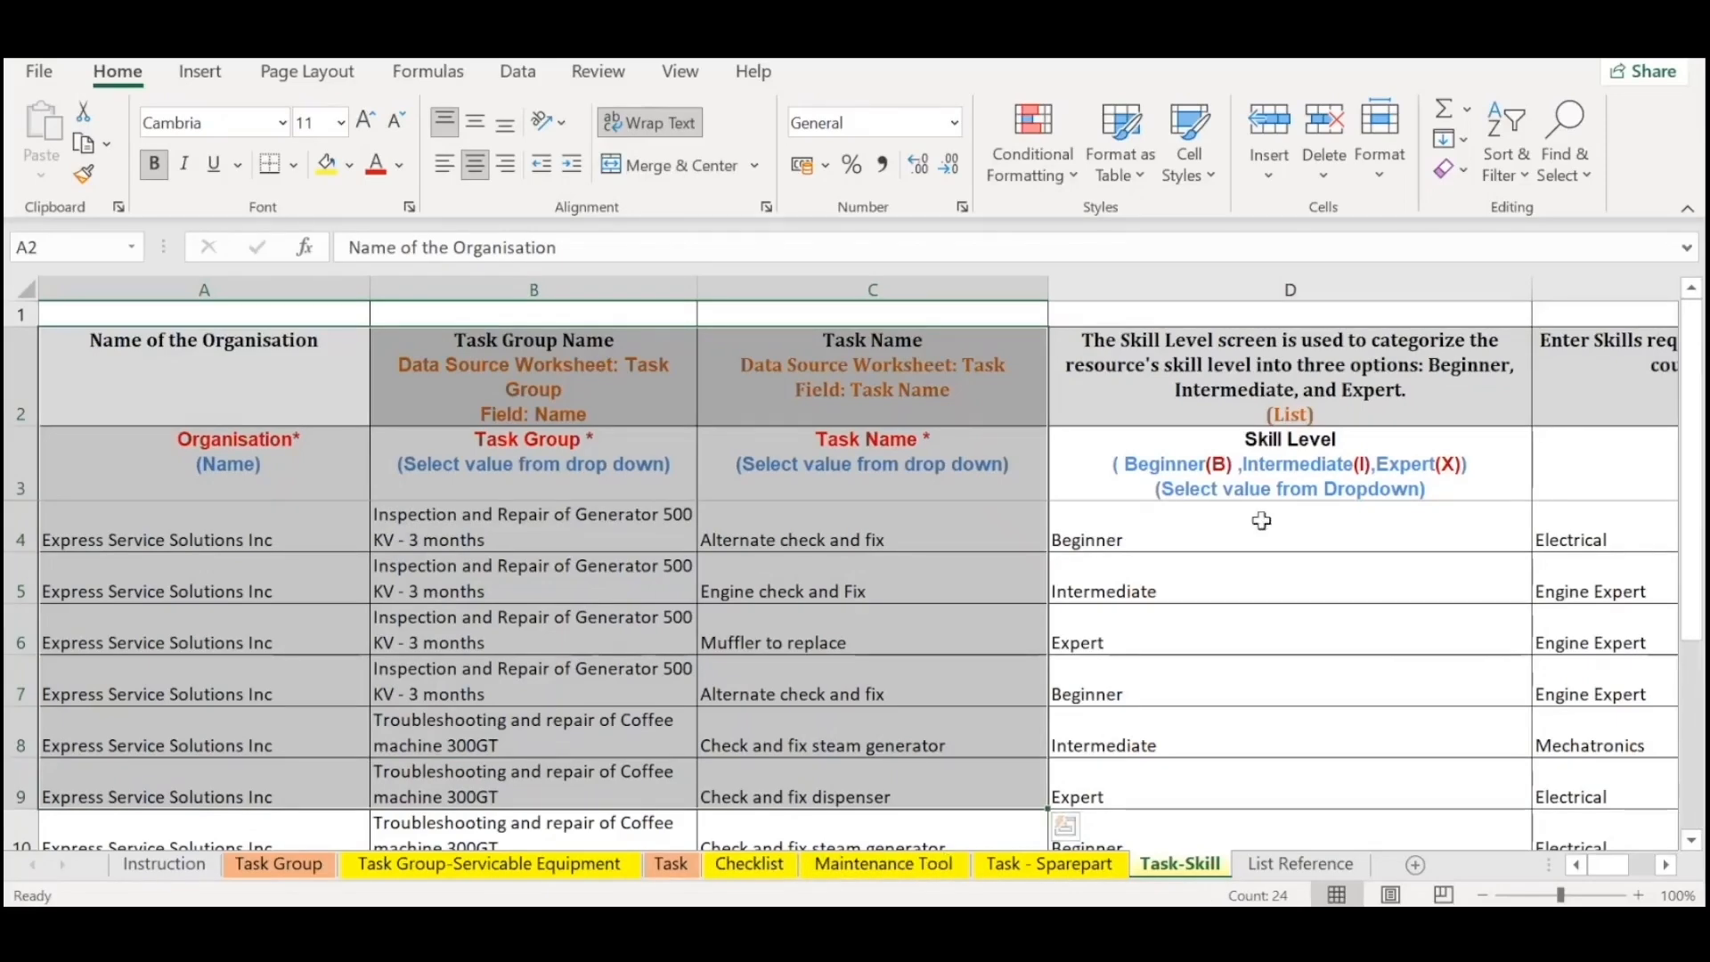
Examine the skill level and required skill for Engine check and Fix, ending on E5.
{"action": "left_click", "coordinate": [1134, 562]}
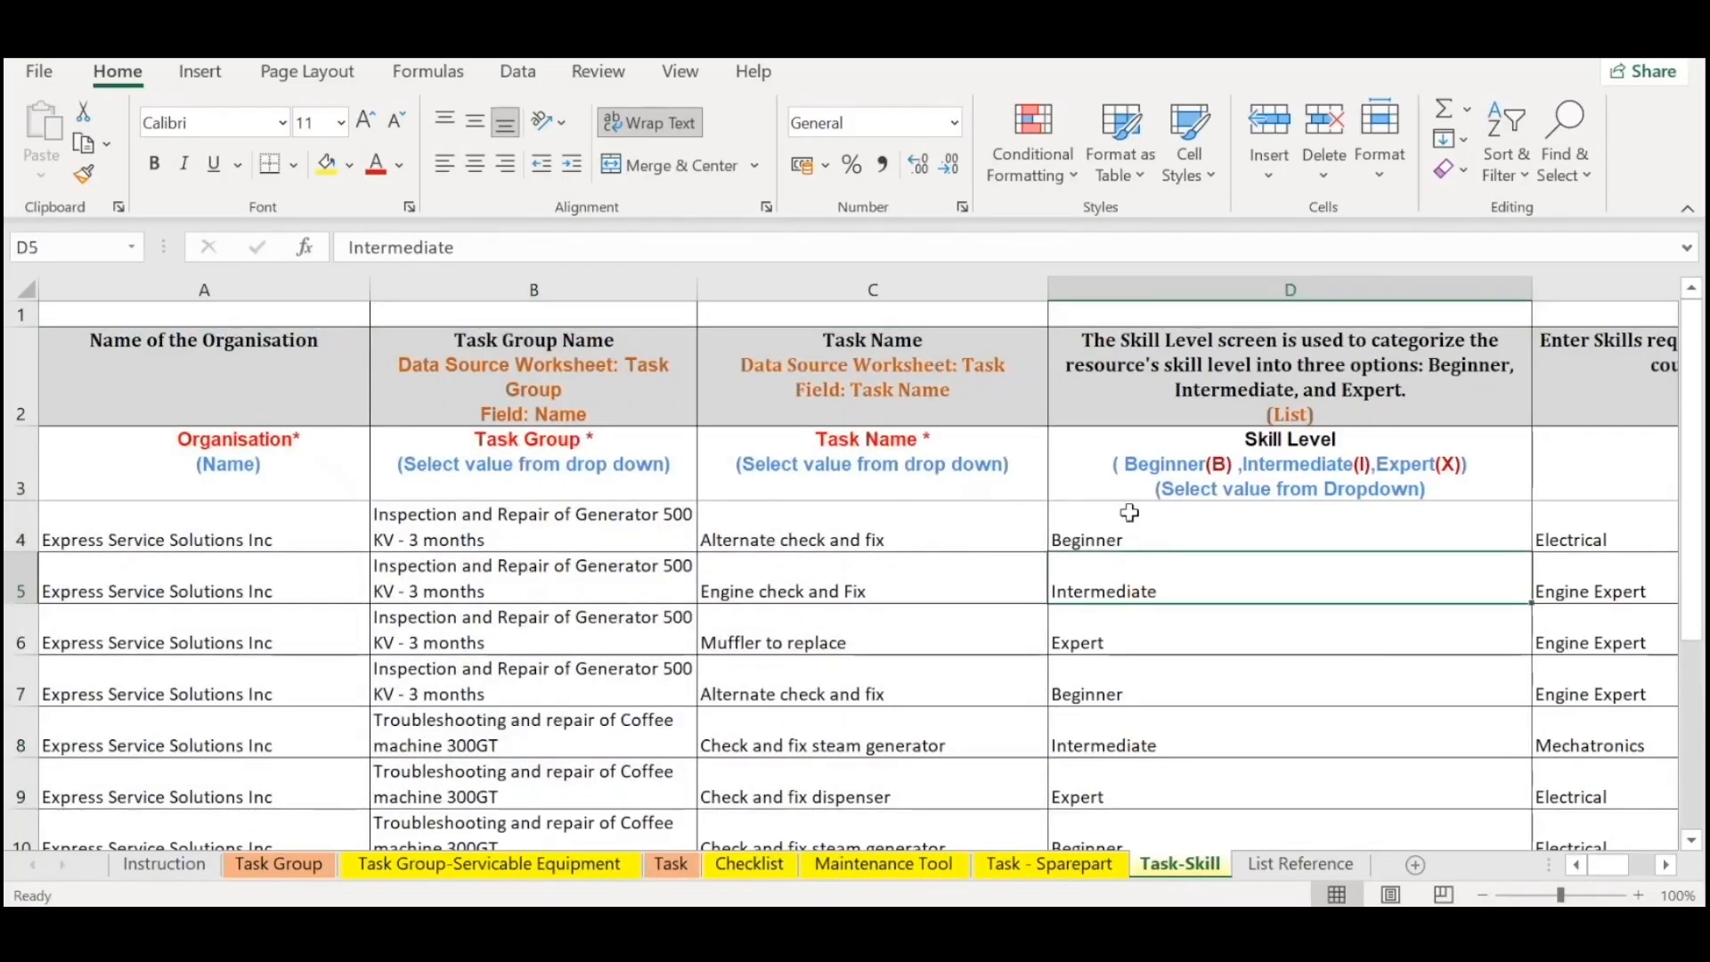
{"action": "key", "text": "Right"}
{"action": "key", "text": "Right"}
{"action": "key", "text": "Left"}
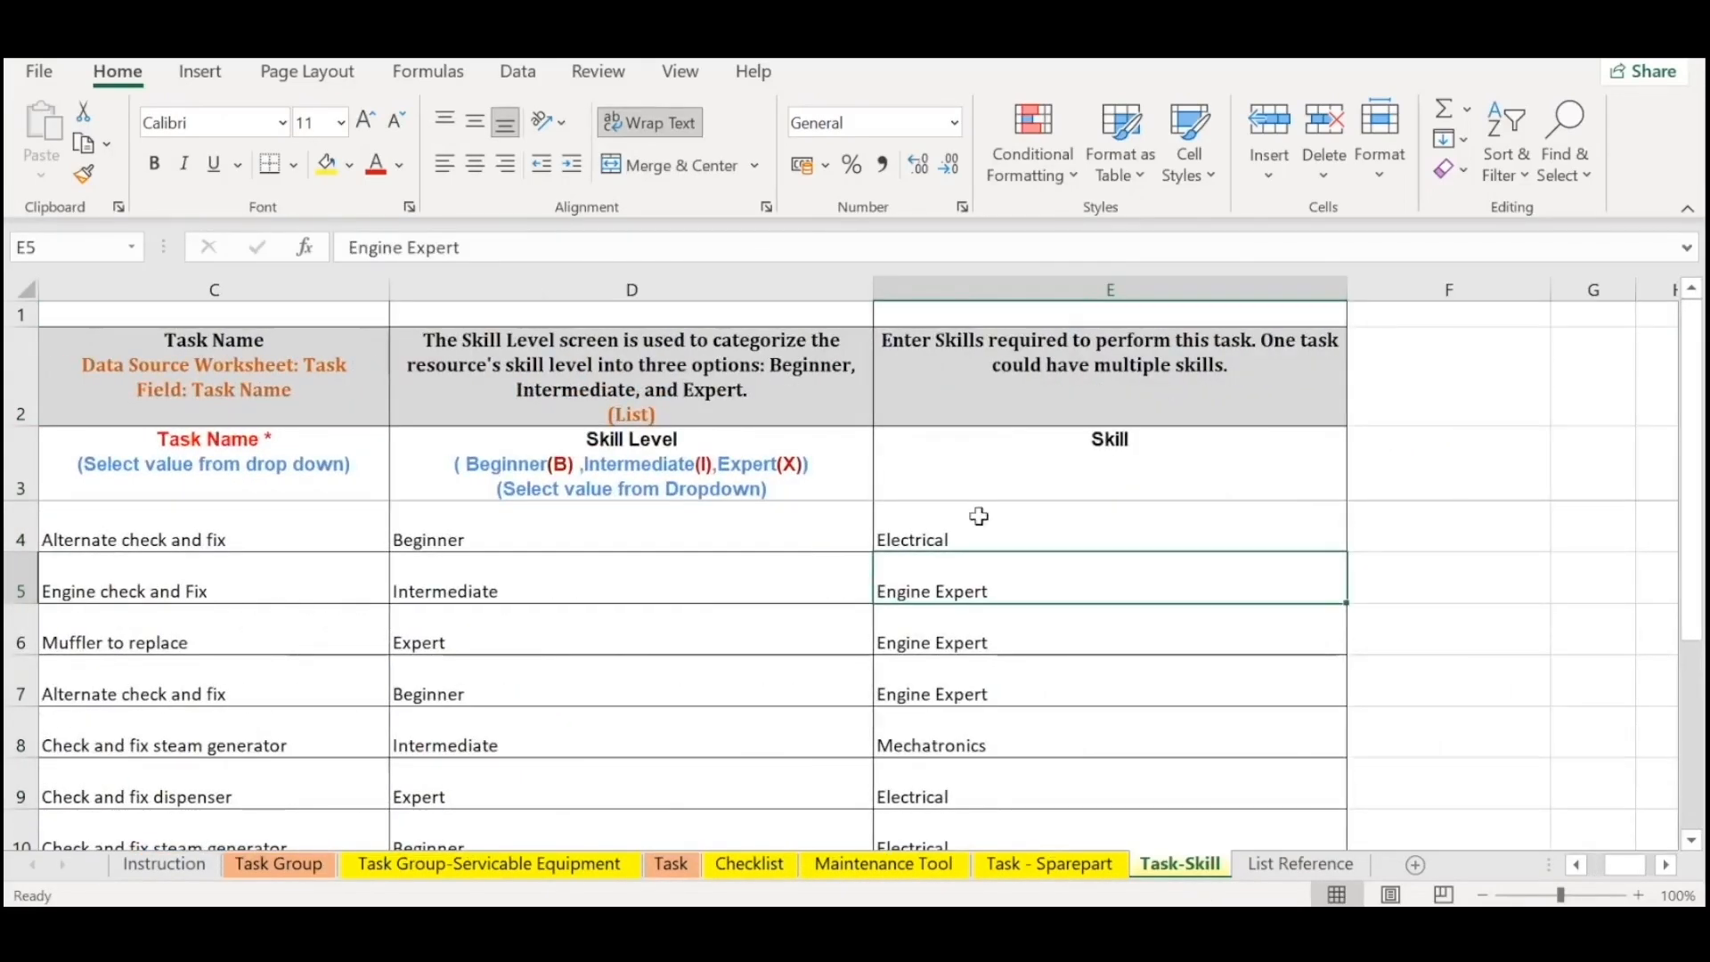
Check the Skill Level entries on the Task-Skill sheet, highlighting D4:D9.
{"action": "left_click", "coordinate": [757, 523]}
{"action": "left_click", "coordinate": [807, 586]}
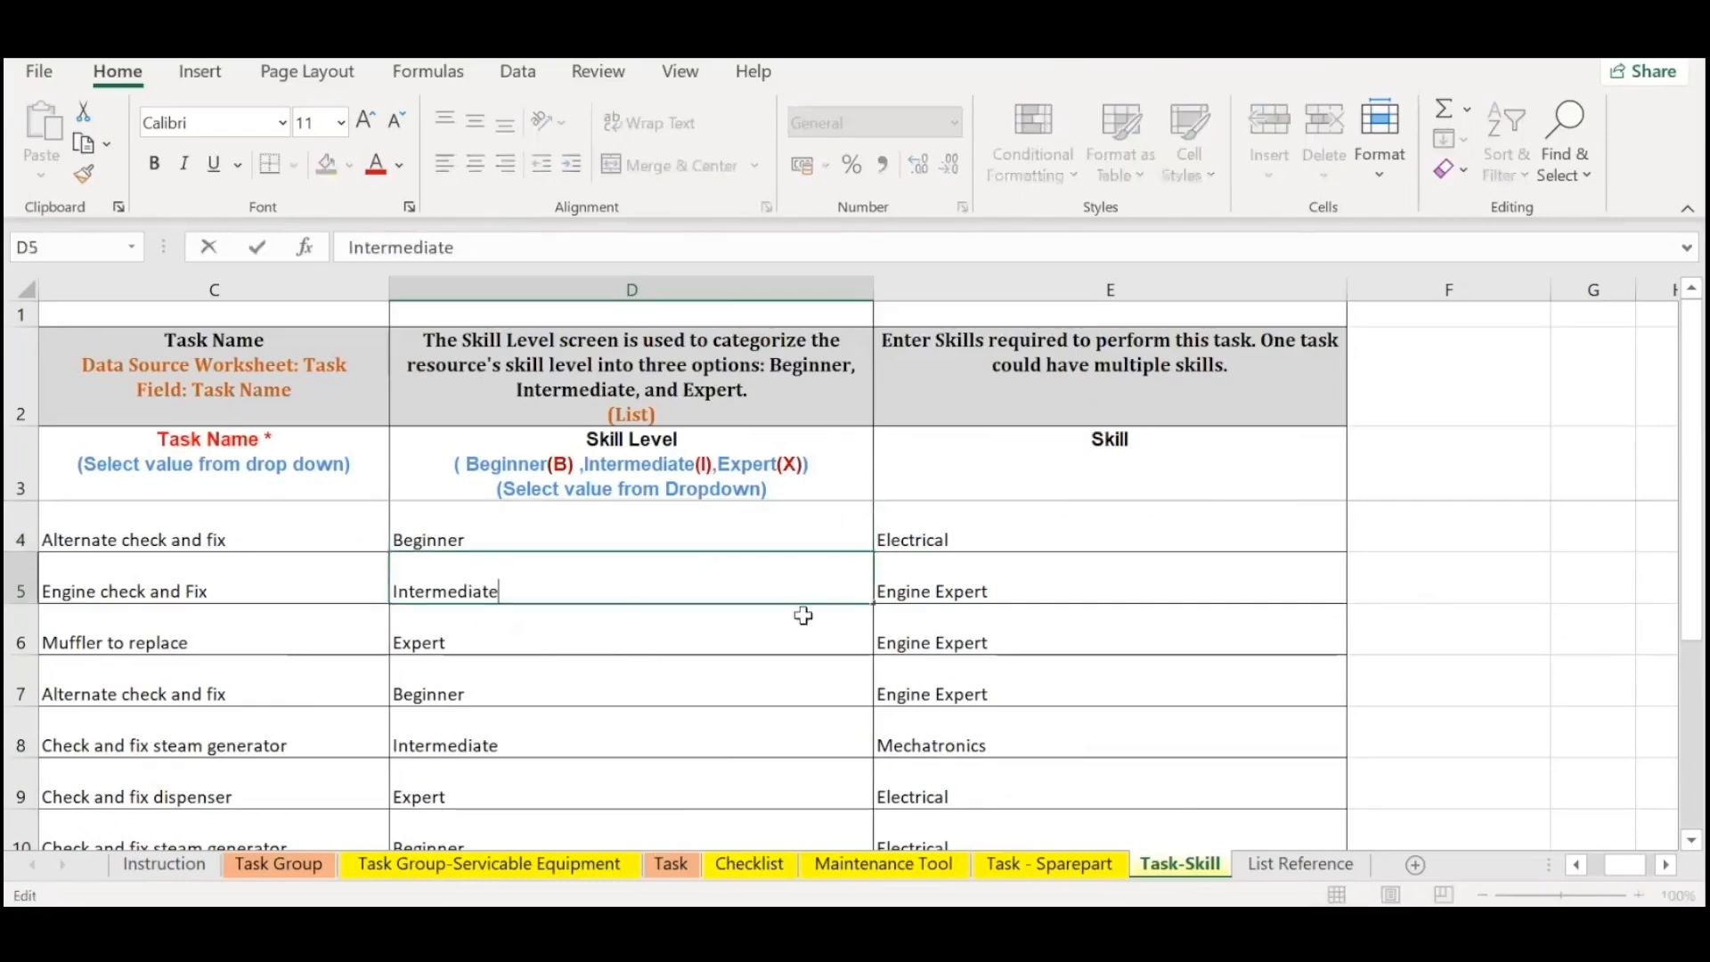
{"action": "left_click", "coordinate": [801, 627]}
{"action": "left_click_drag", "start_coordinate": [527, 542], "coordinate": [585, 641]}
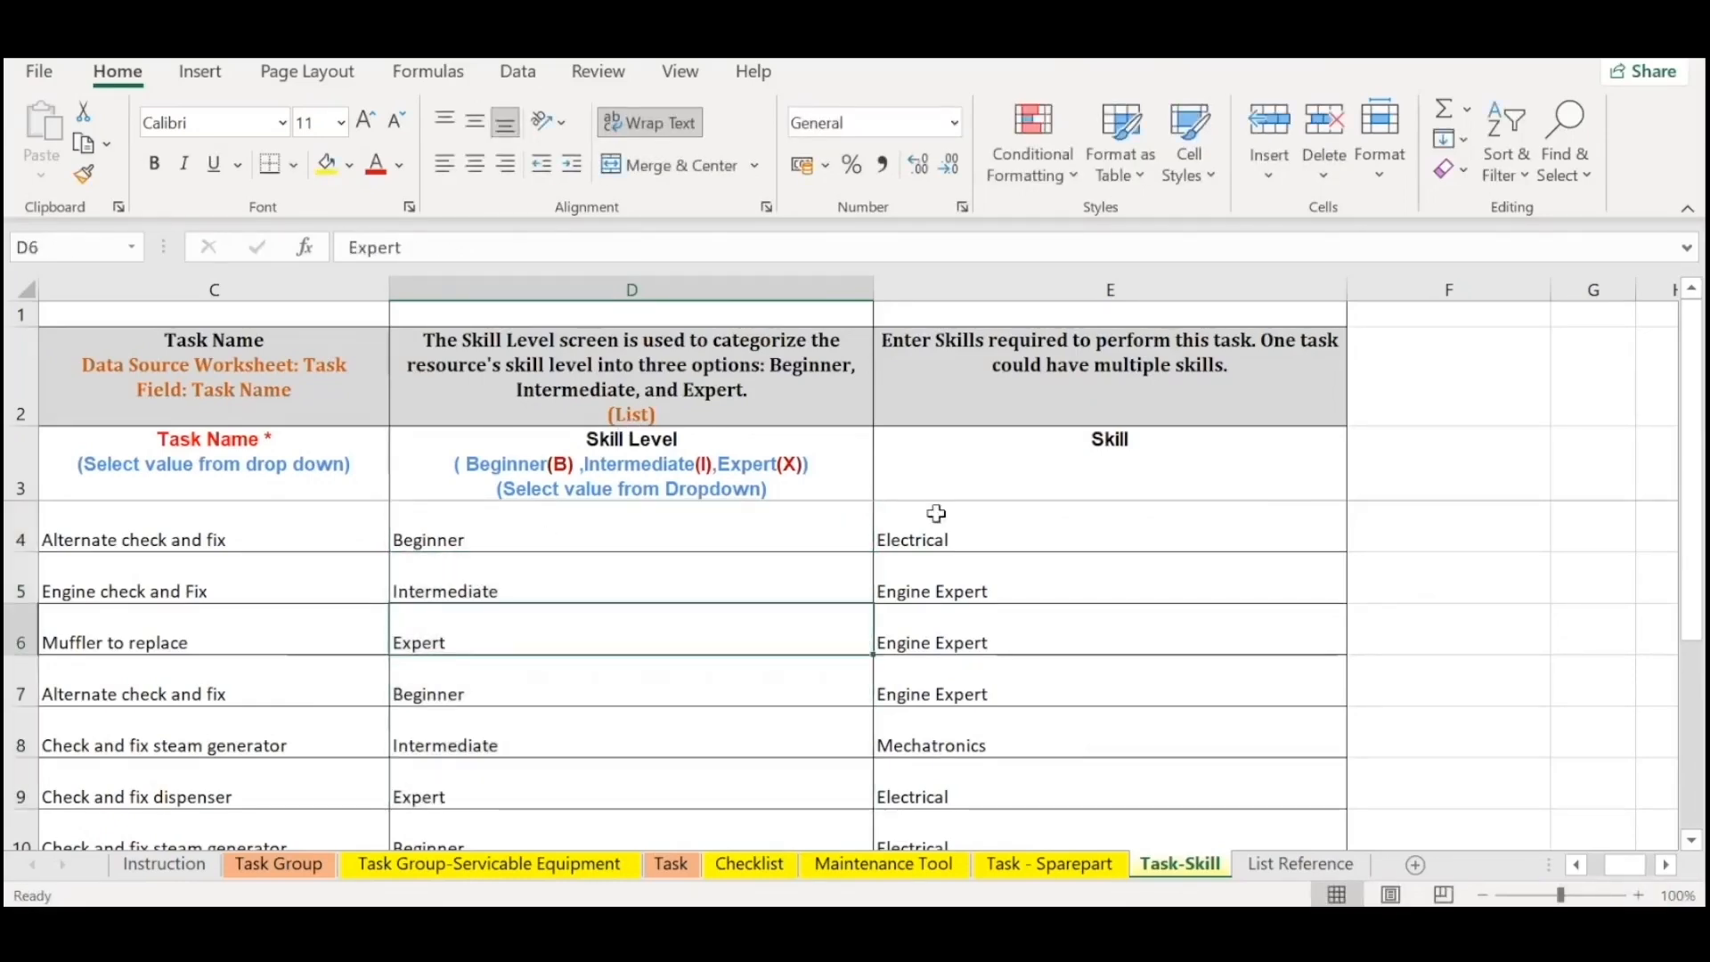
Highlight the required skills in the Skill column from row 4 downward, finishing on the skill level in D8.
{"action": "left_click_drag", "start_coordinate": [936, 514], "coordinate": [980, 788]}
{"action": "left_click", "coordinate": [935, 538]}
{"action": "left_click_drag", "start_coordinate": [935, 538], "coordinate": [974, 725]}
{"action": "left_click", "coordinate": [663, 712]}
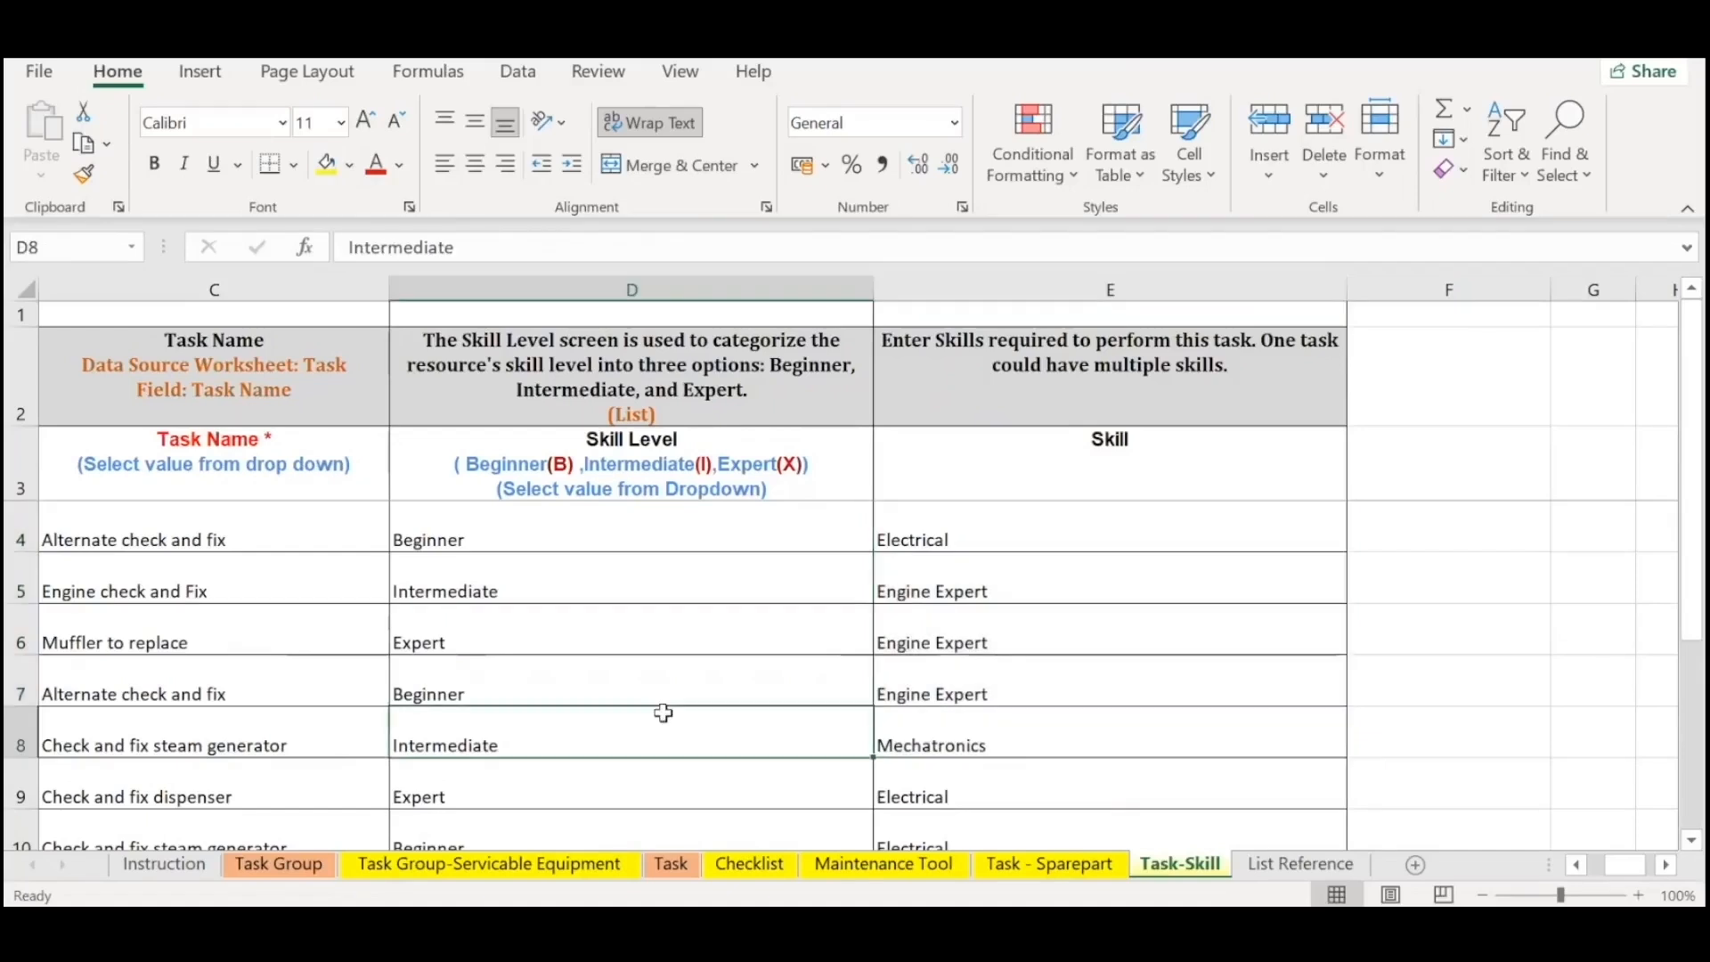
Compare the skill level and skill of the two Alternate check and fix entries in rows 4 and 7.
{"action": "left_click_drag", "start_coordinate": [190, 531], "coordinate": [154, 542]}
{"action": "left_click", "coordinate": [815, 544]}
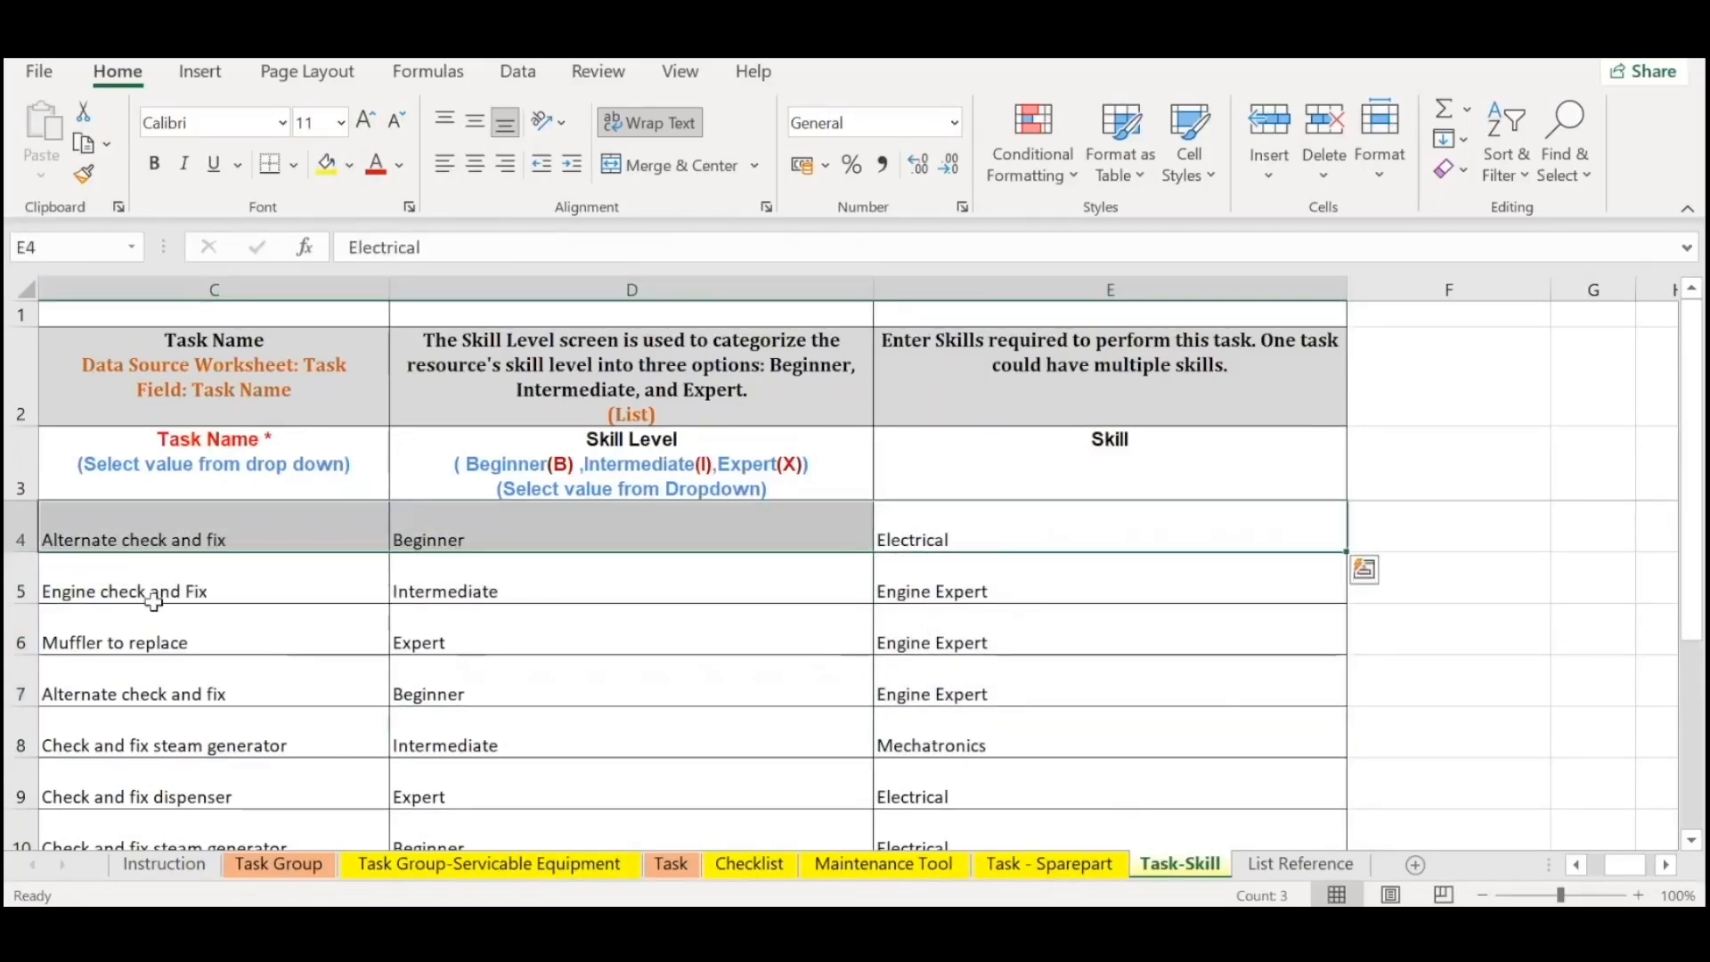
{"action": "left_click_drag", "start_coordinate": [165, 695], "coordinate": [973, 739]}
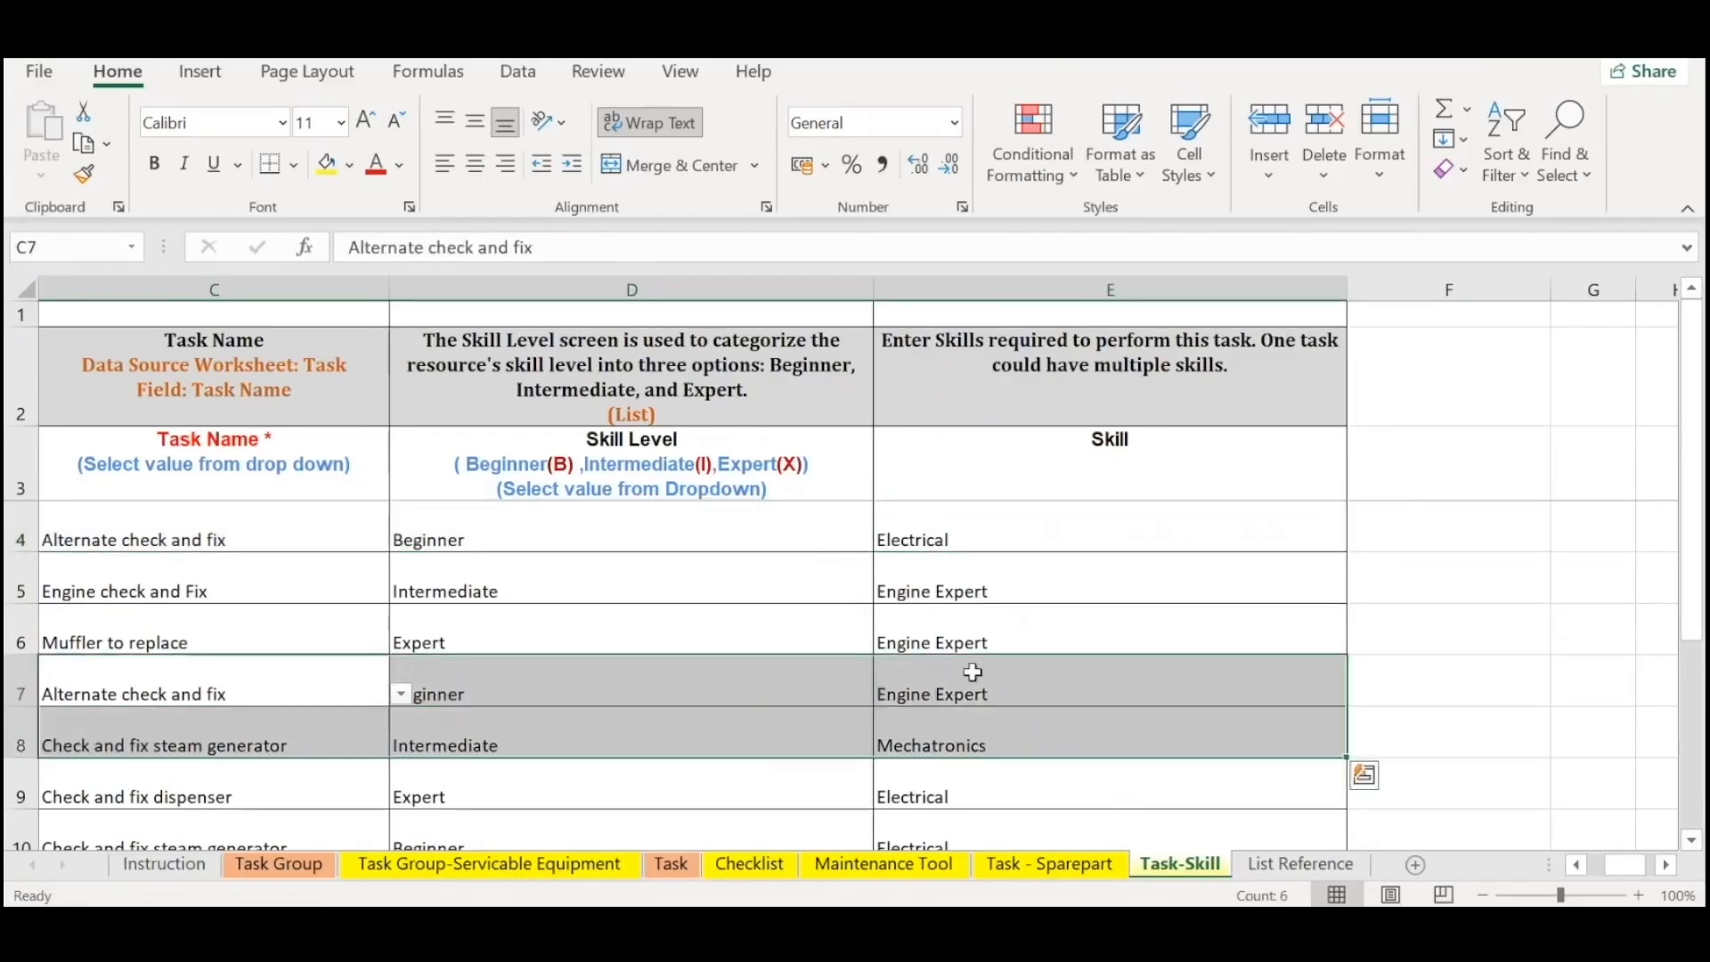
{"action": "left_click", "coordinate": [1025, 686]}
{"action": "left_click_drag", "start_coordinate": [1024, 686], "coordinate": [108, 674]}
{"action": "left_click_drag", "start_coordinate": [134, 539], "coordinate": [986, 528]}
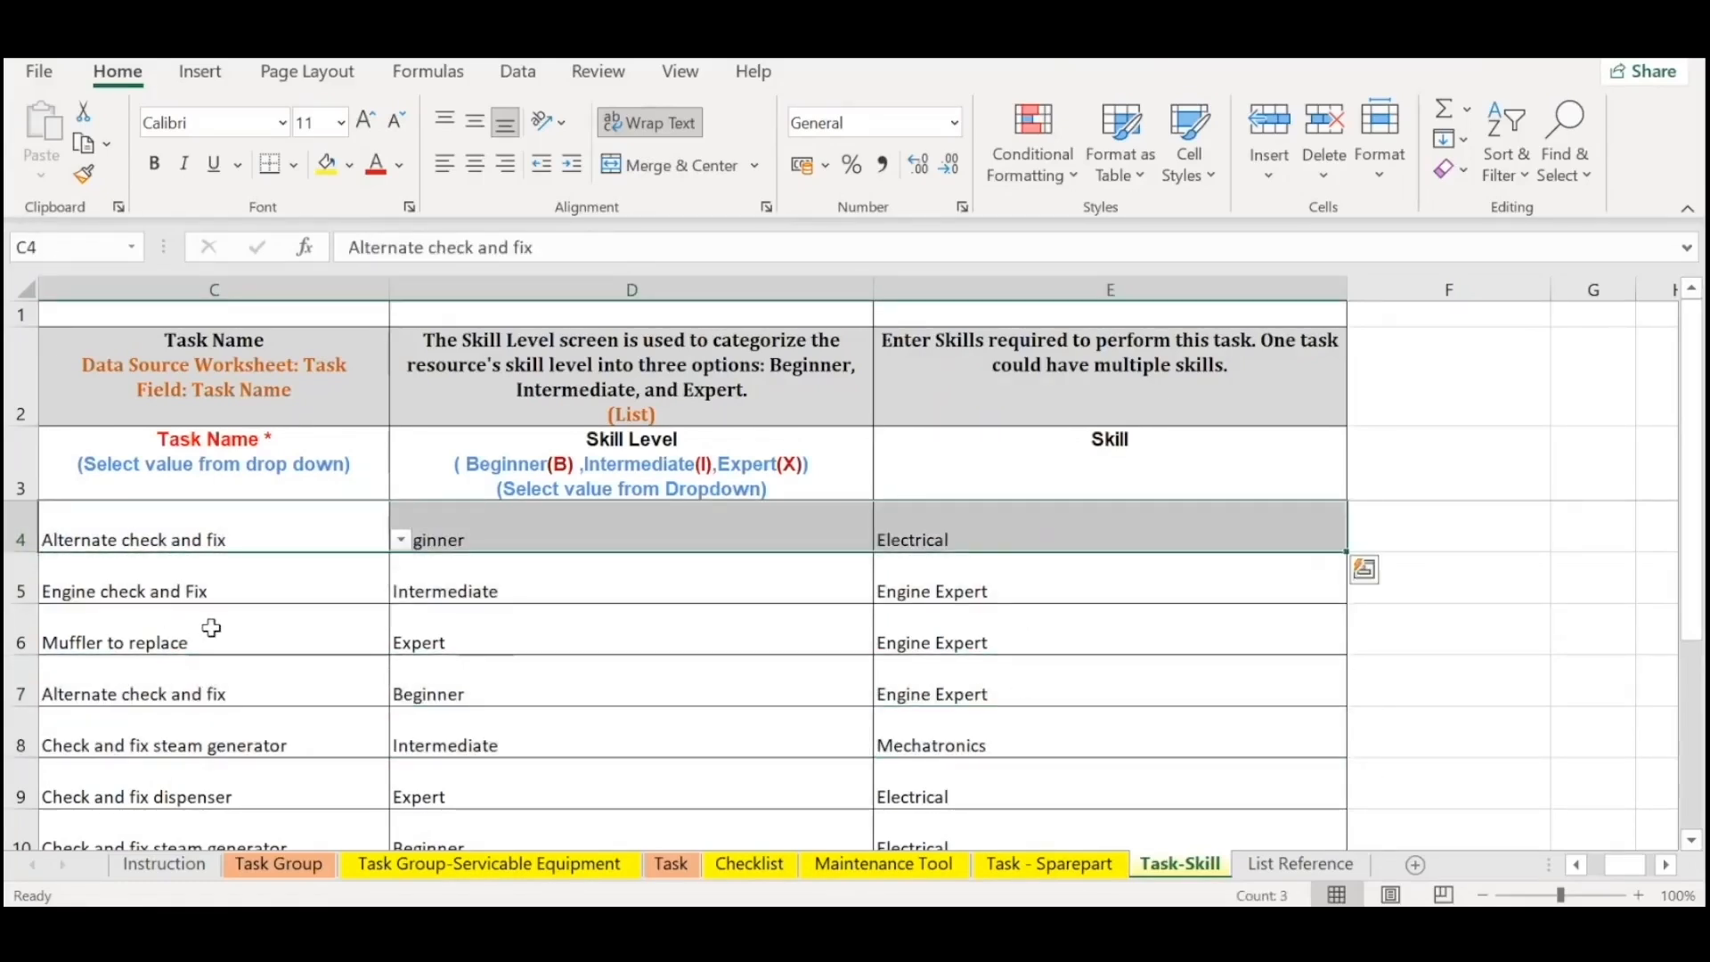
Compare the skill level and skill of the two Check and fix steam generator entries in rows 8 and 10.
{"action": "left_click_drag", "start_coordinate": [121, 597], "coordinate": [194, 618]}
{"action": "scroll", "coordinate": [254, 679], "scroll_direction": "down", "scroll_amount": 1}
{"action": "left_click", "coordinate": [137, 595]}
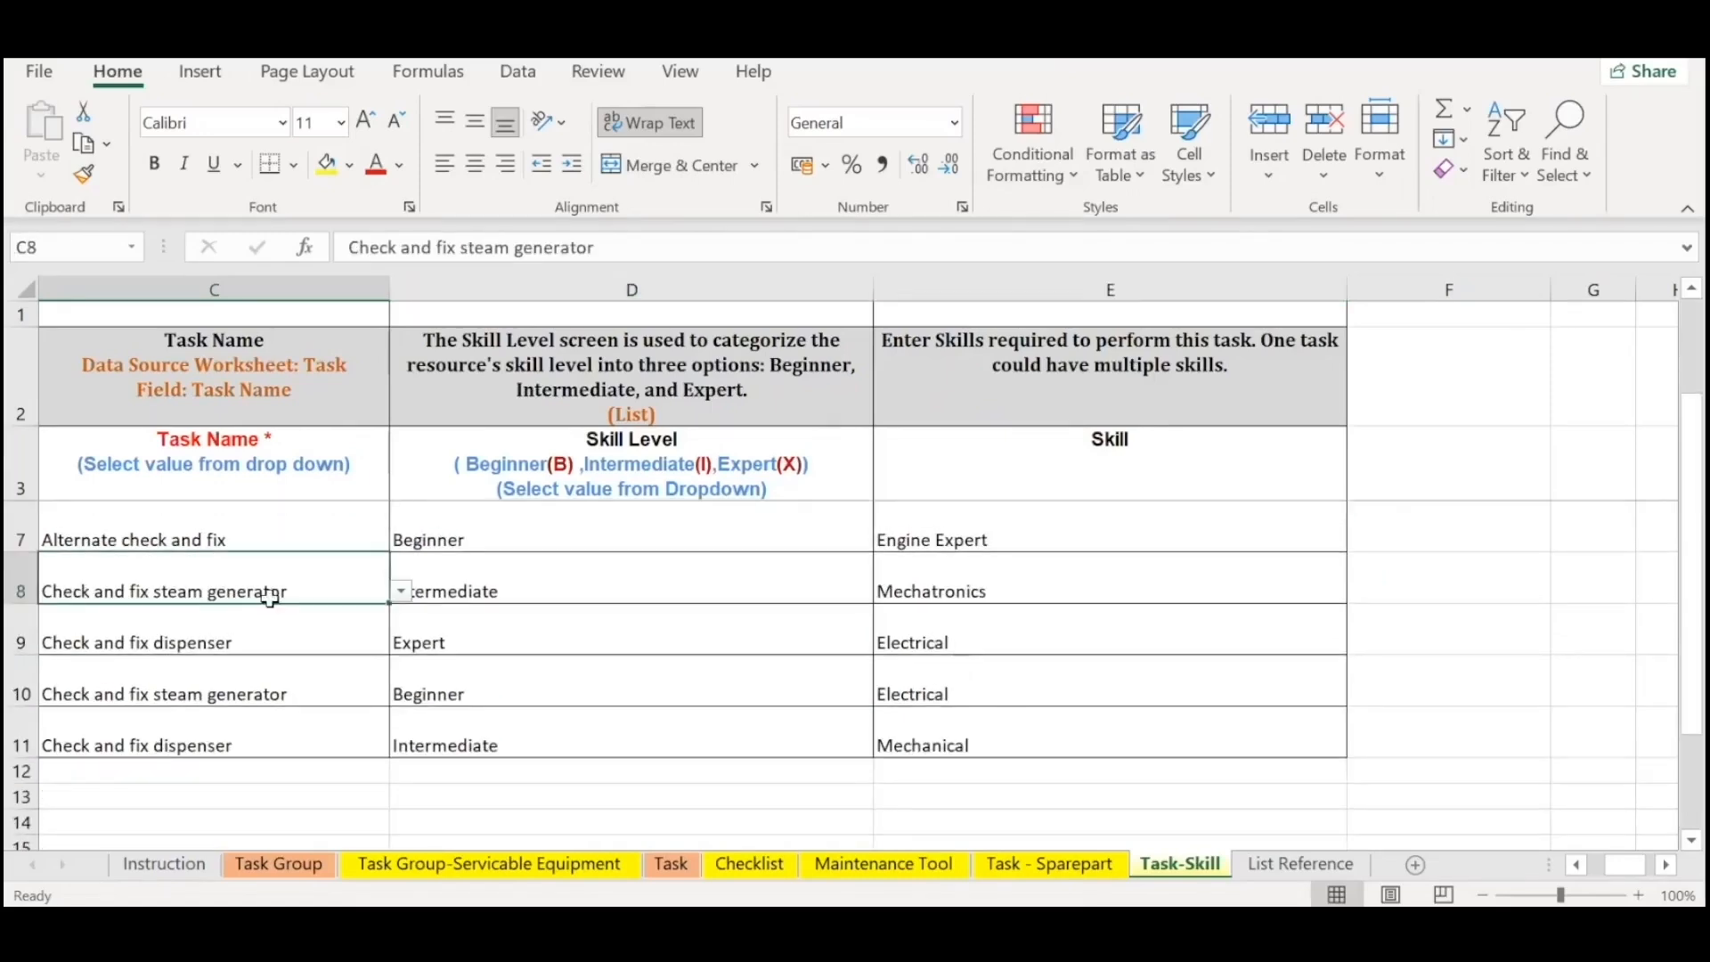
{"action": "left_click", "coordinate": [545, 588]}
{"action": "left_click", "coordinate": [624, 682]}
{"action": "left_click_drag", "start_coordinate": [168, 573], "coordinate": [926, 591]}
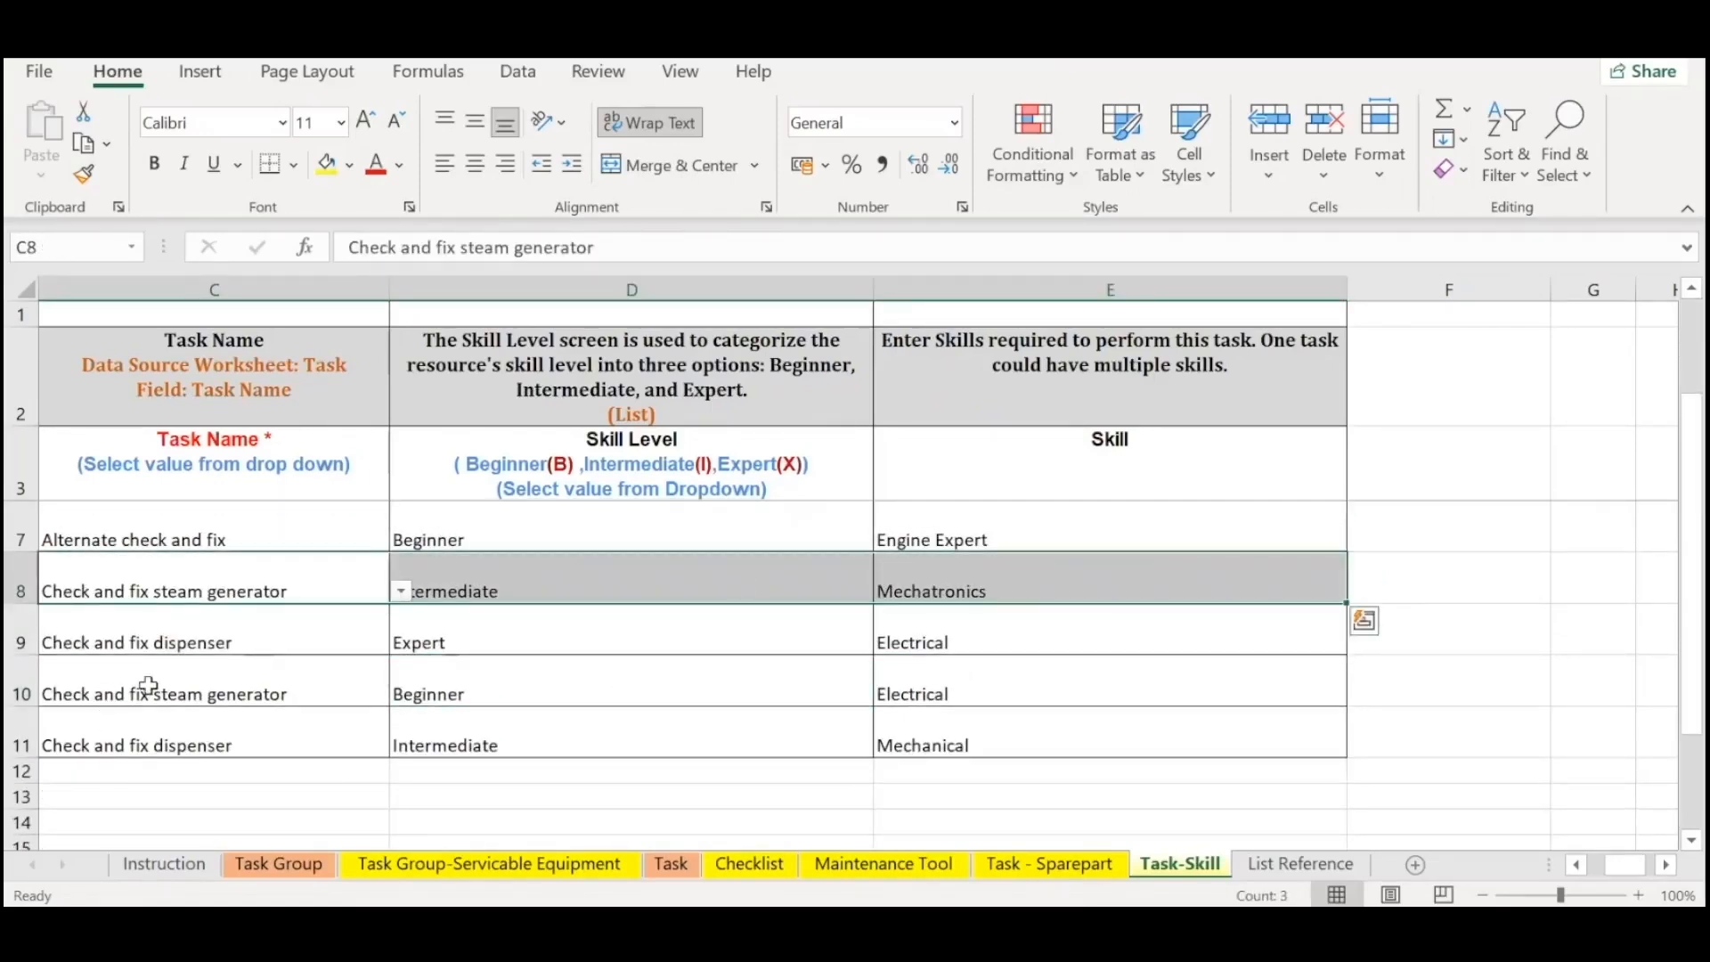
{"action": "left_click_drag", "start_coordinate": [223, 697], "coordinate": [999, 692]}
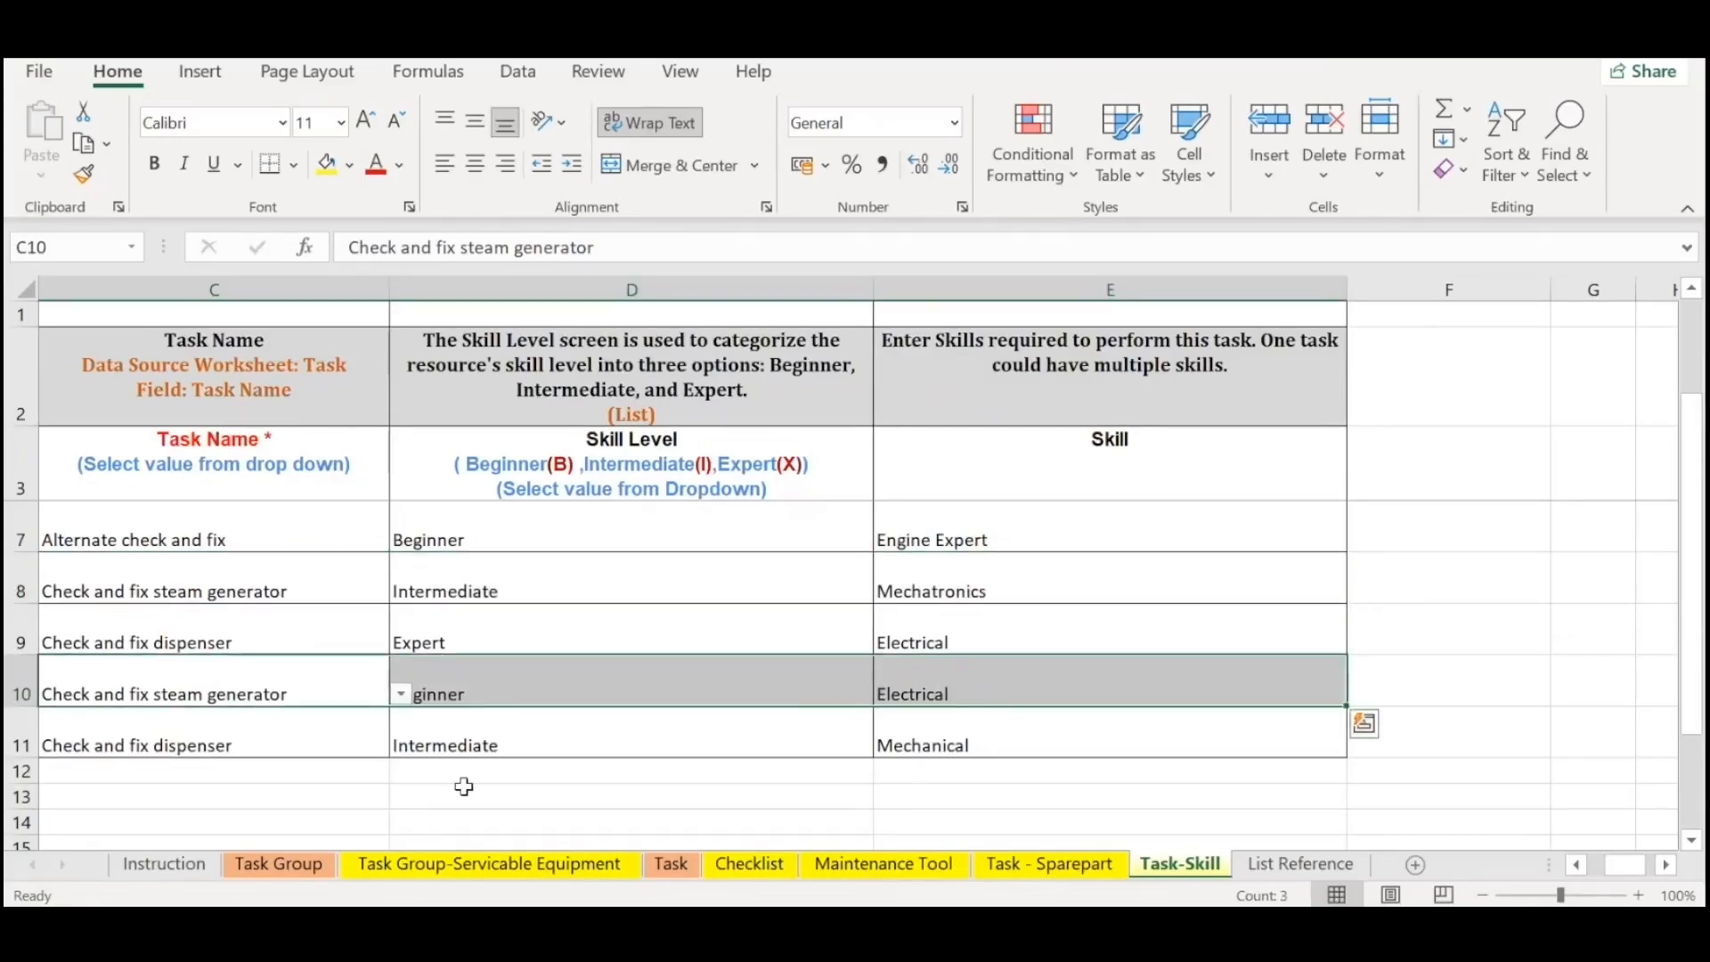
Review the whole list of required skills in the Skill column, starting from E4.
{"action": "scroll", "coordinate": [888, 659], "scroll_direction": "up", "scroll_amount": 1}
{"action": "left_click_drag", "start_coordinate": [954, 529], "coordinate": [1025, 846]}
{"action": "scroll", "coordinate": [989, 788], "scroll_direction": "up", "scroll_amount": 1}
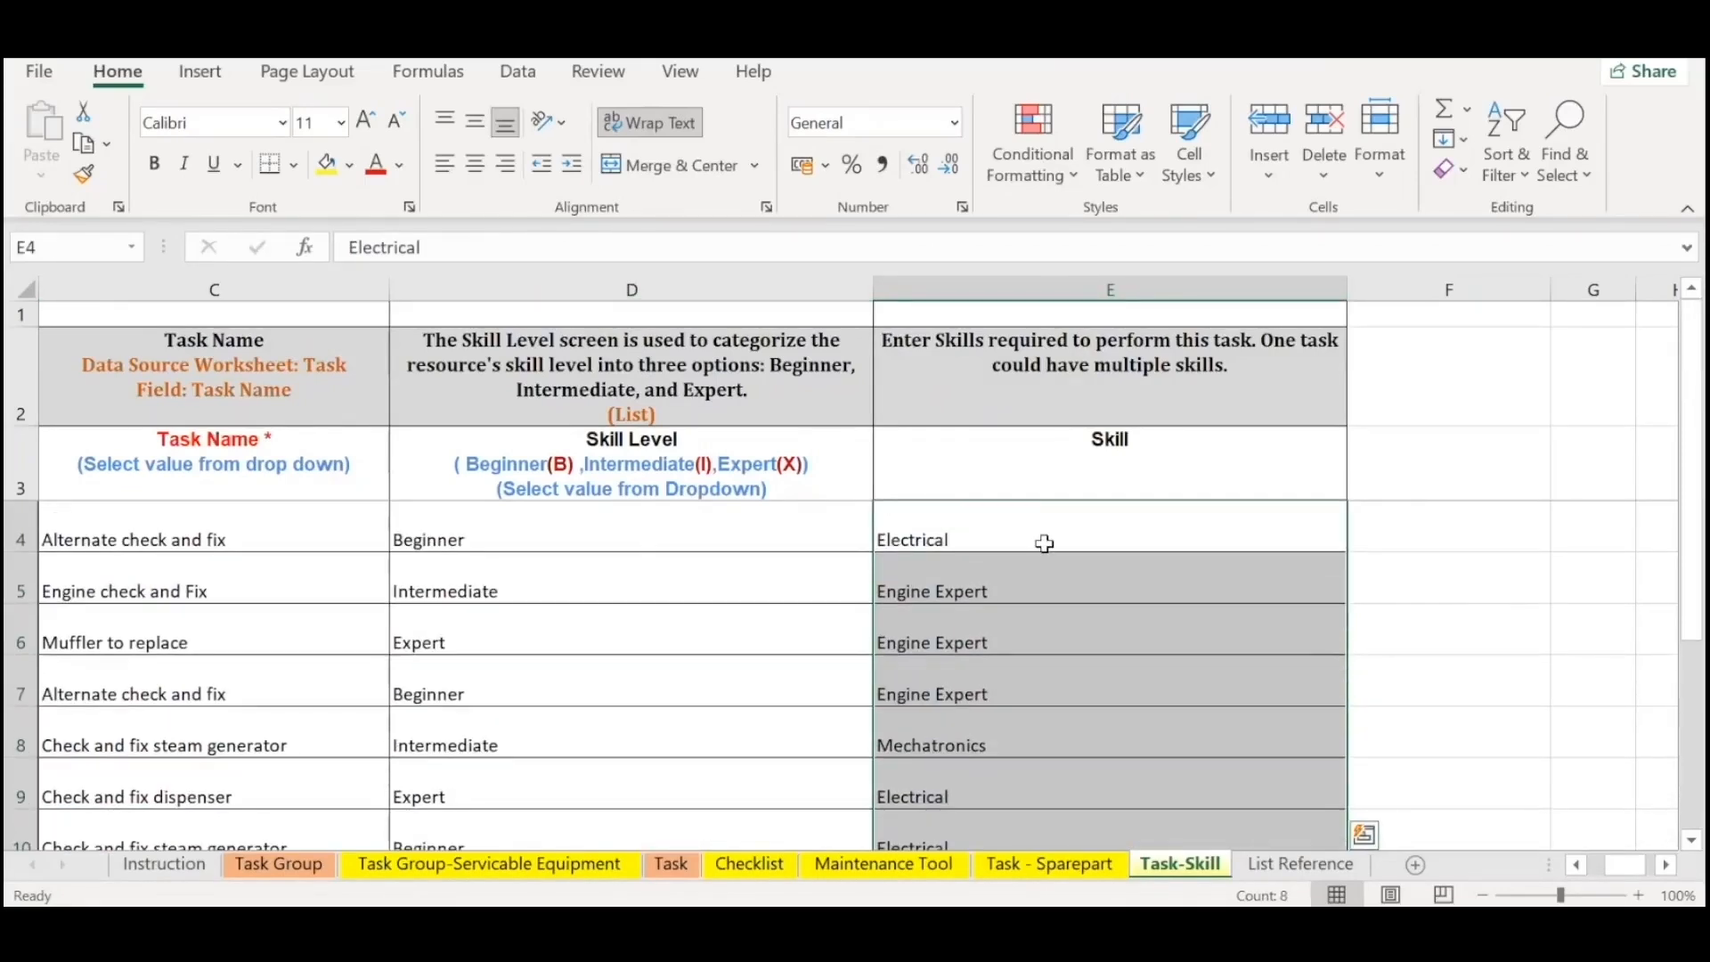
{"action": "left_click_drag", "start_coordinate": [1044, 543], "coordinate": [1023, 813]}
{"action": "scroll", "coordinate": [997, 772], "scroll_direction": "down", "scroll_amount": 2}
{"action": "scroll", "coordinate": [991, 722], "scroll_direction": "up", "scroll_amount": 2}
Open the Instruction sheet and review its tab descriptions, template instructions, data entry steps and validation triggers.
{"action": "left_click", "coordinate": [164, 864]}
{"action": "scroll", "coordinate": [624, 784], "scroll_direction": "up", "scroll_amount": 9}
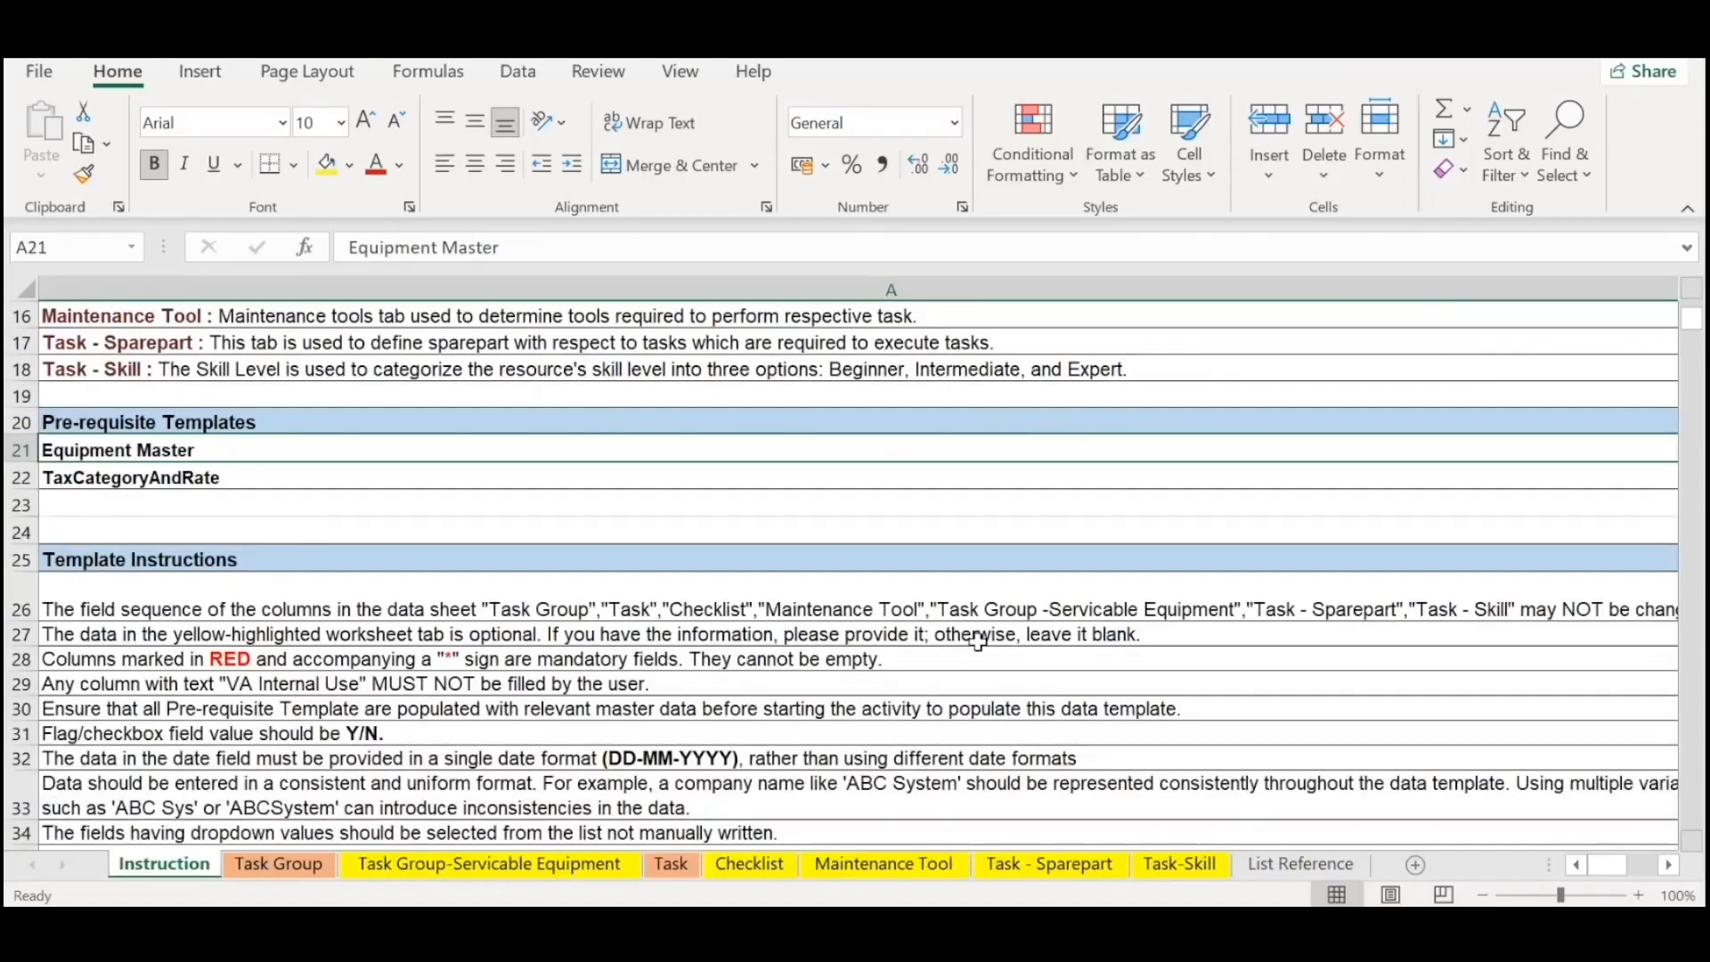
{"action": "scroll", "coordinate": [977, 642], "scroll_direction": "up", "scroll_amount": 5}
{"action": "scroll", "coordinate": [227, 664], "scroll_direction": "down", "scroll_amount": 13}
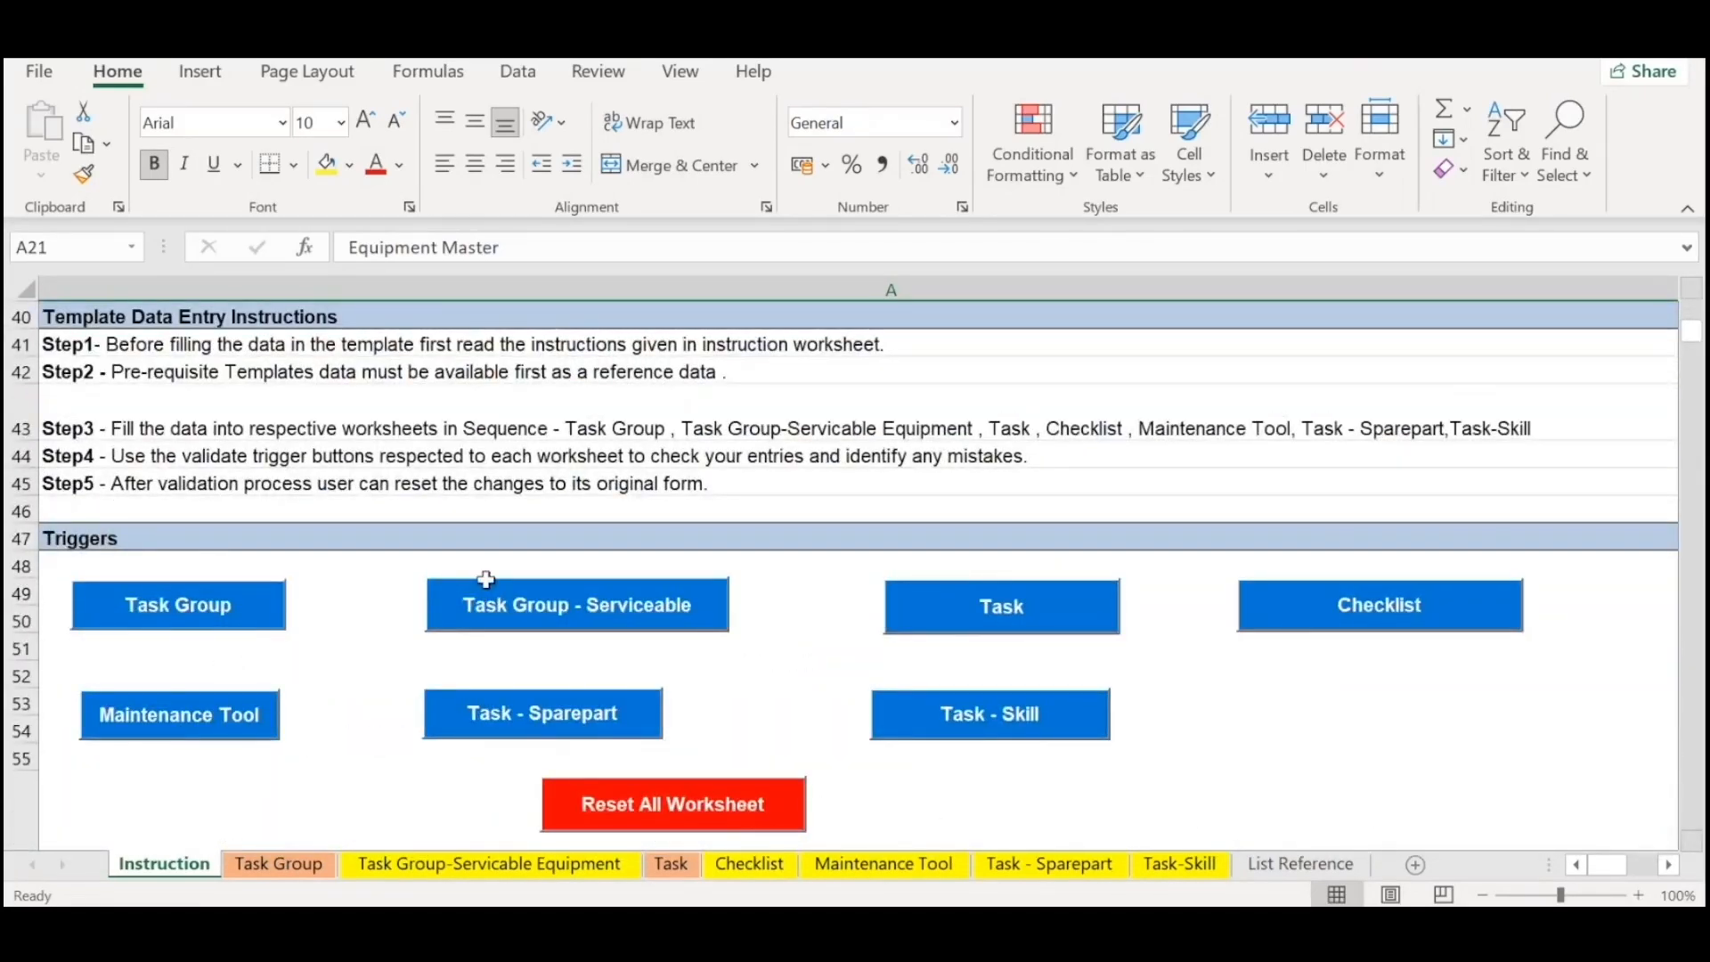
{"action": "scroll", "coordinate": [486, 580], "scroll_direction": "up", "scroll_amount": 13}
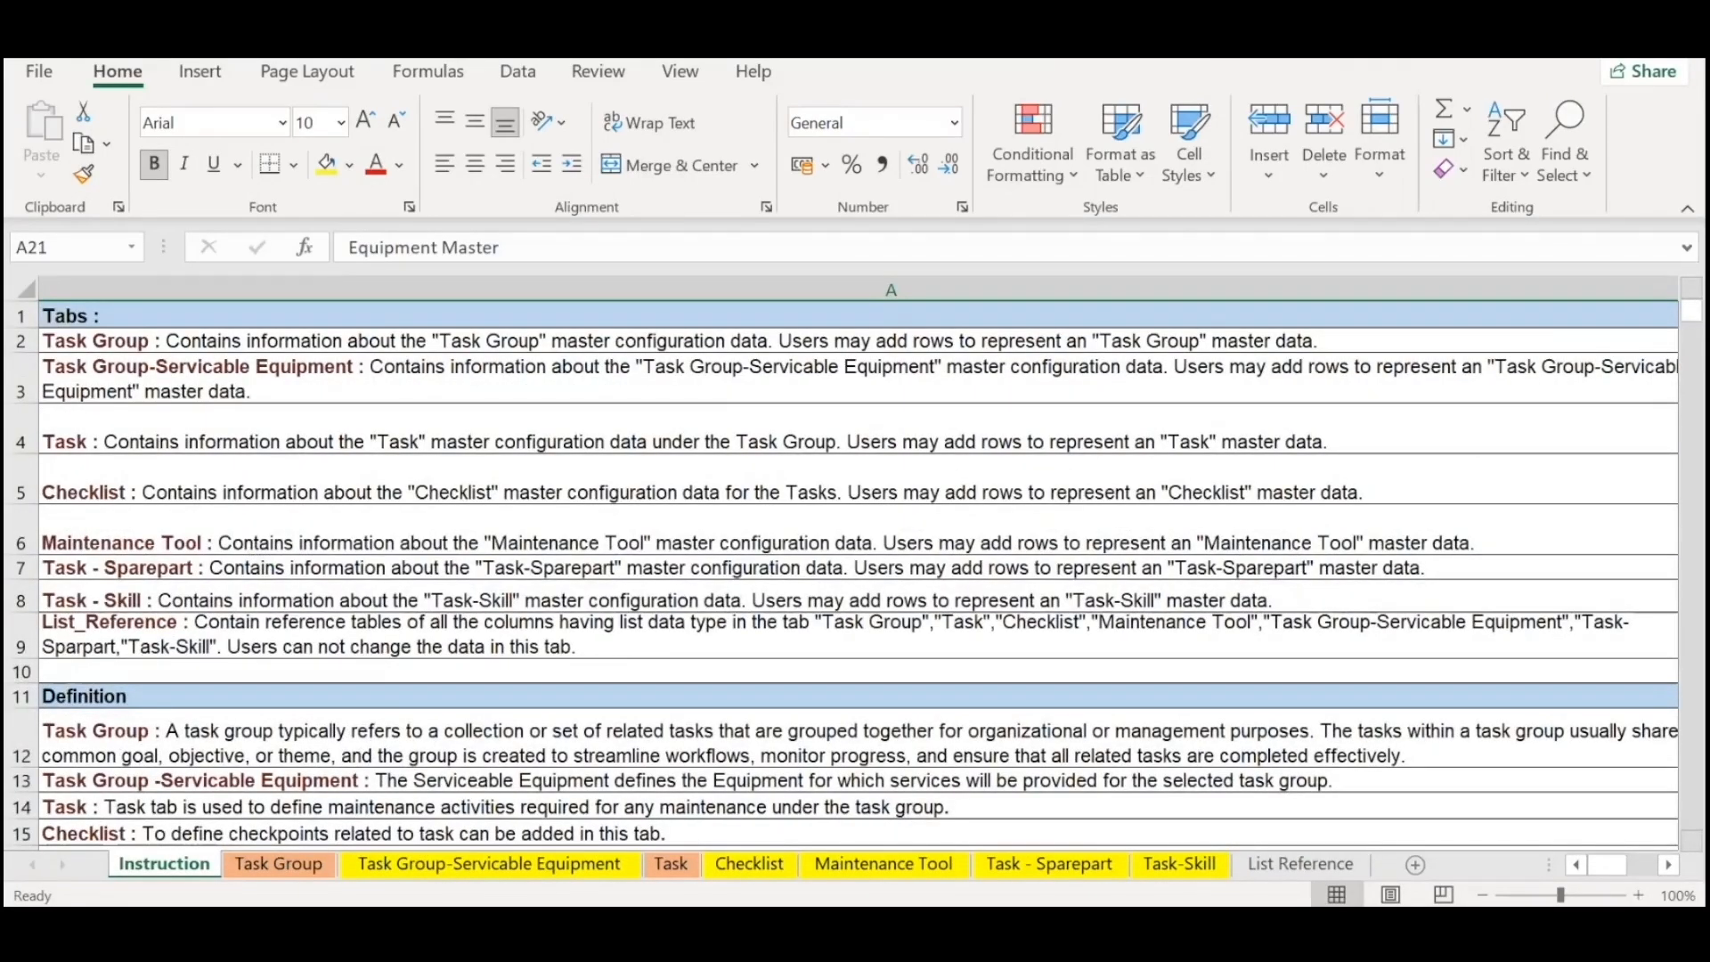